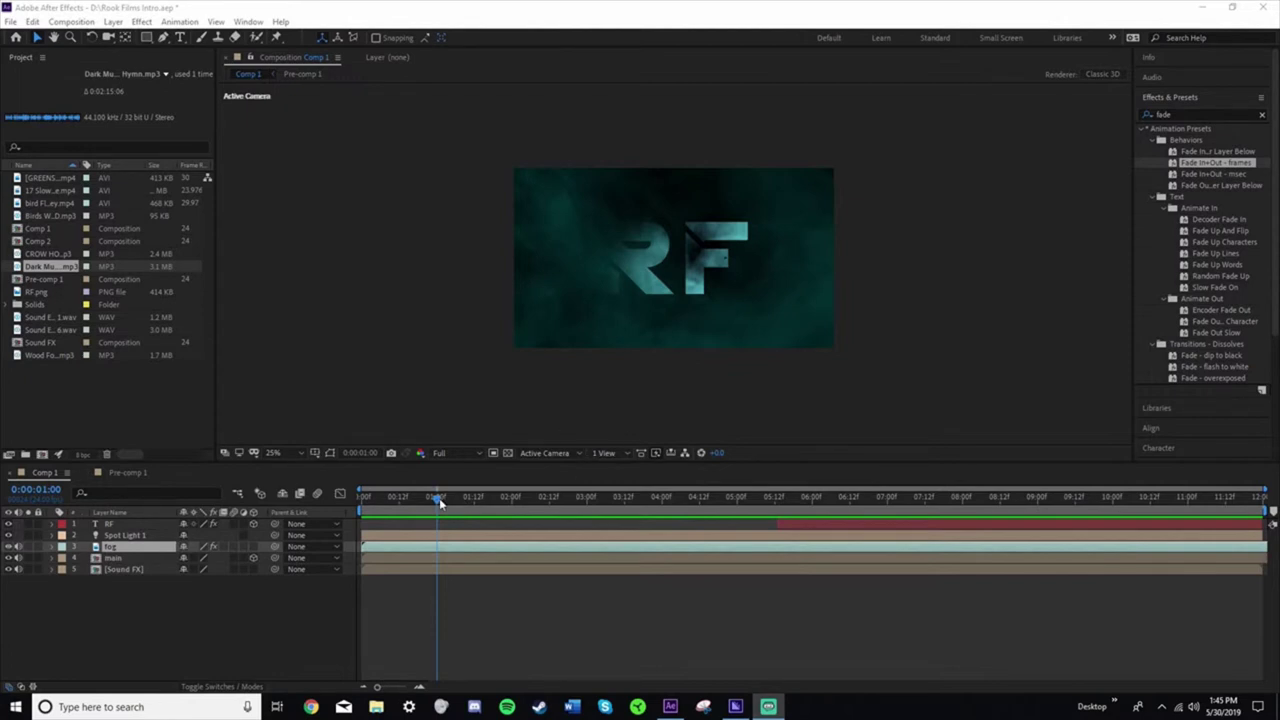
Scrub back to watch the logo fade, peek into Pre-comp 1, then select Spot Light 1 in Comp 1
drag(439, 498, 394, 509)
click(125, 472)
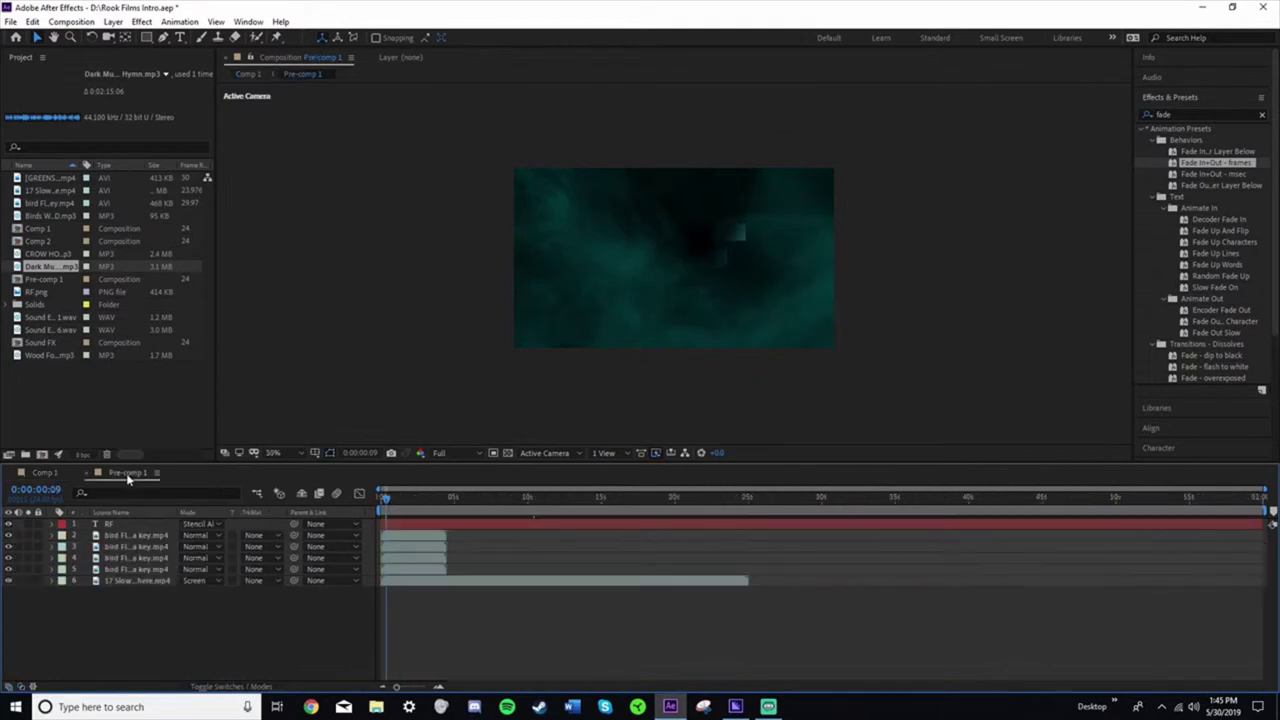
click(44, 472)
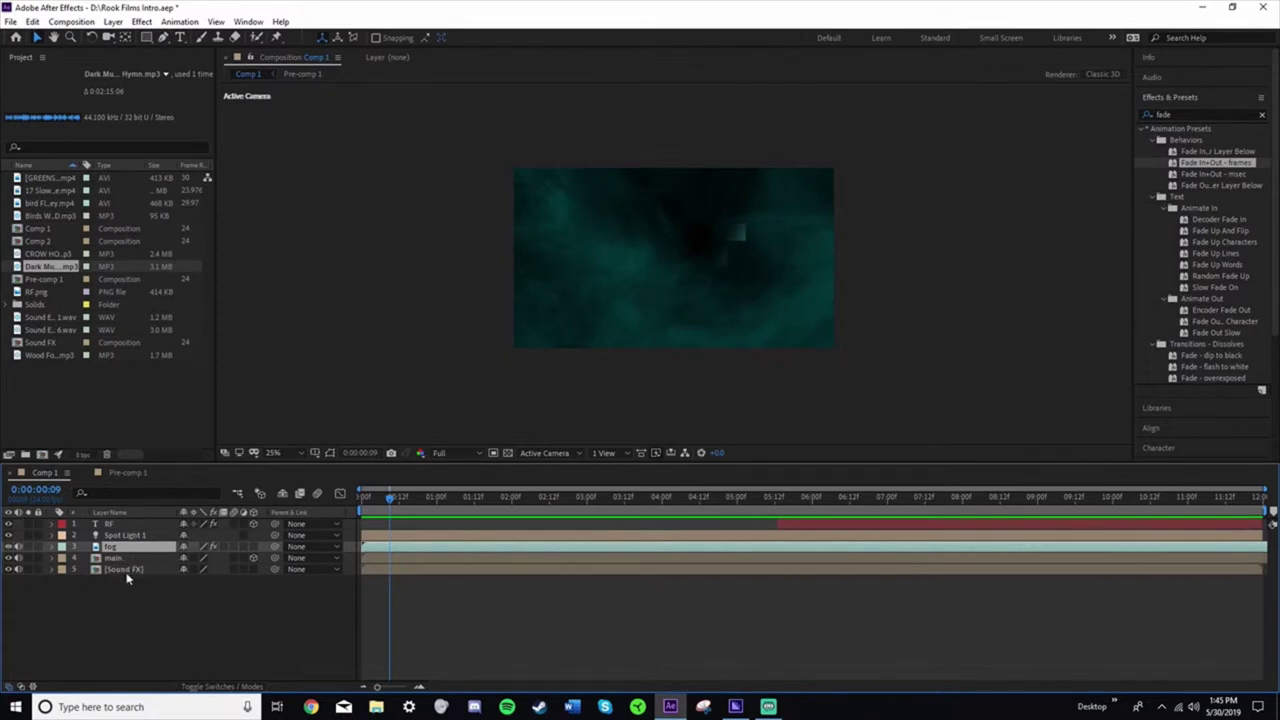
click(137, 528)
click(137, 537)
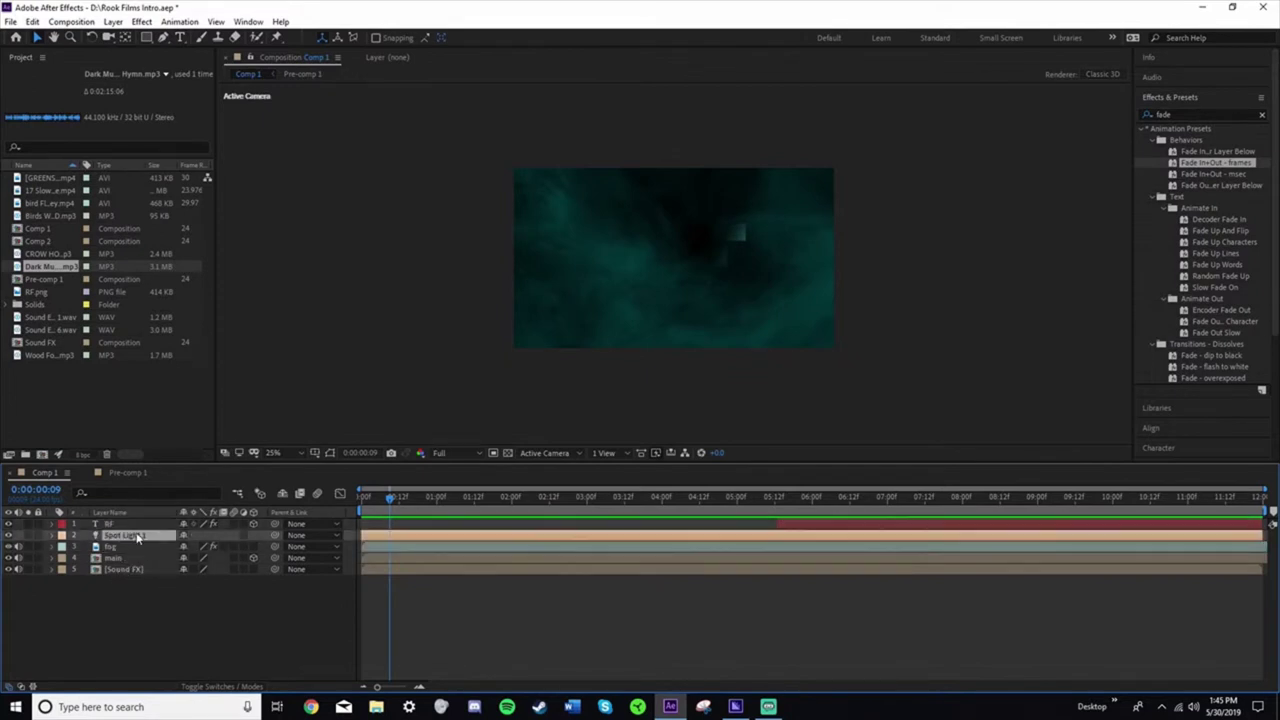
Show the spot light's layer controls in the viewer and scrub forward until RF appears
click(216, 21)
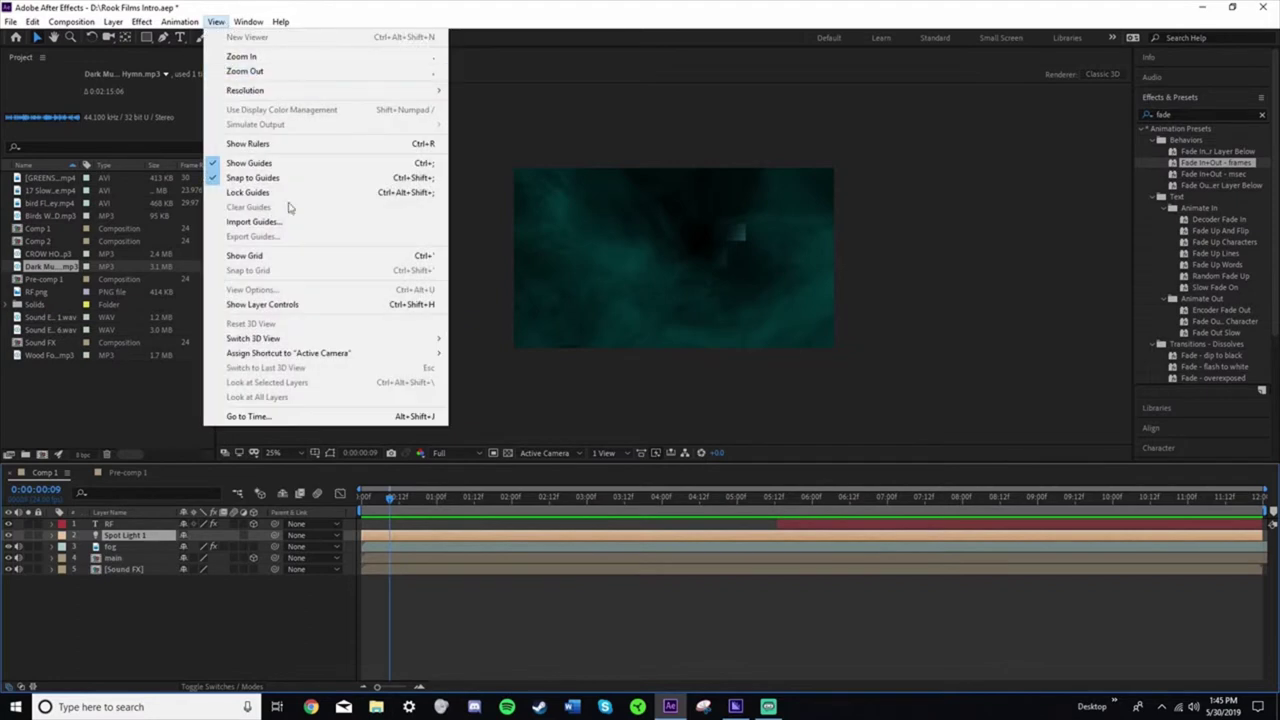
click(262, 304)
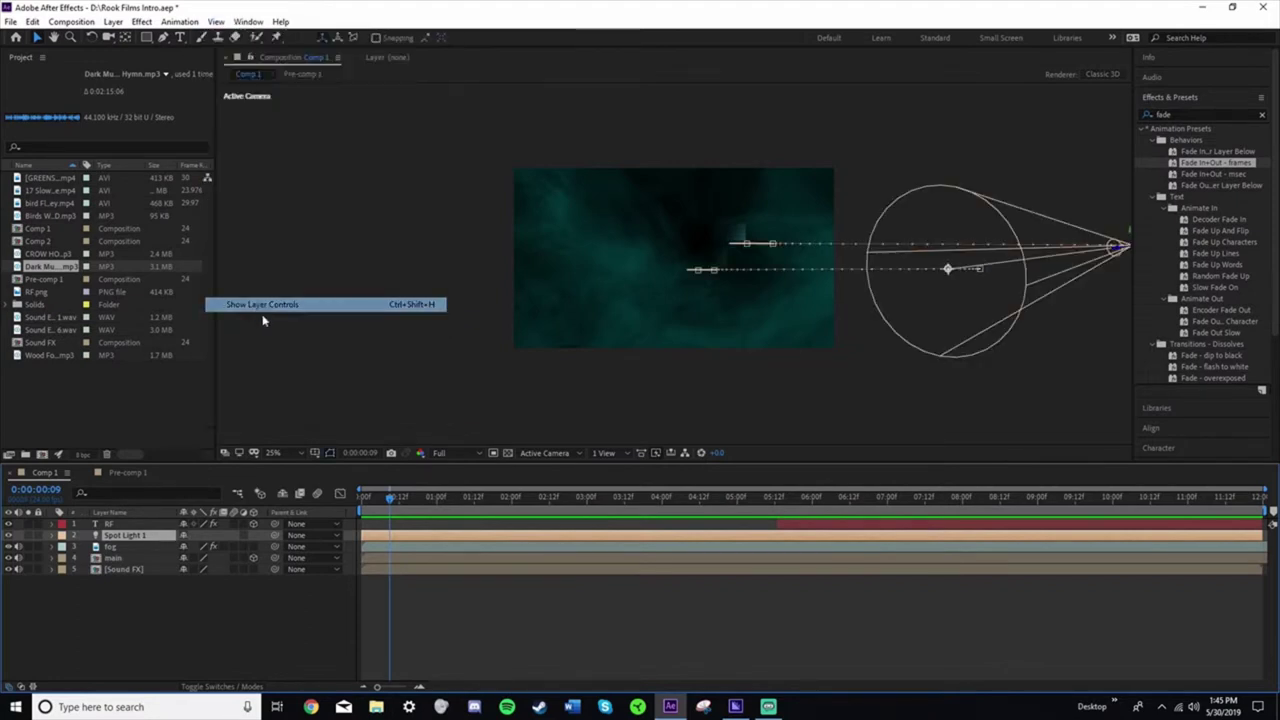
drag(385, 502, 737, 537)
Show the Modes column, confirm RF's Stencil Alpha in Pre-comp 1, and scrub to see birds crossing
click(218, 686)
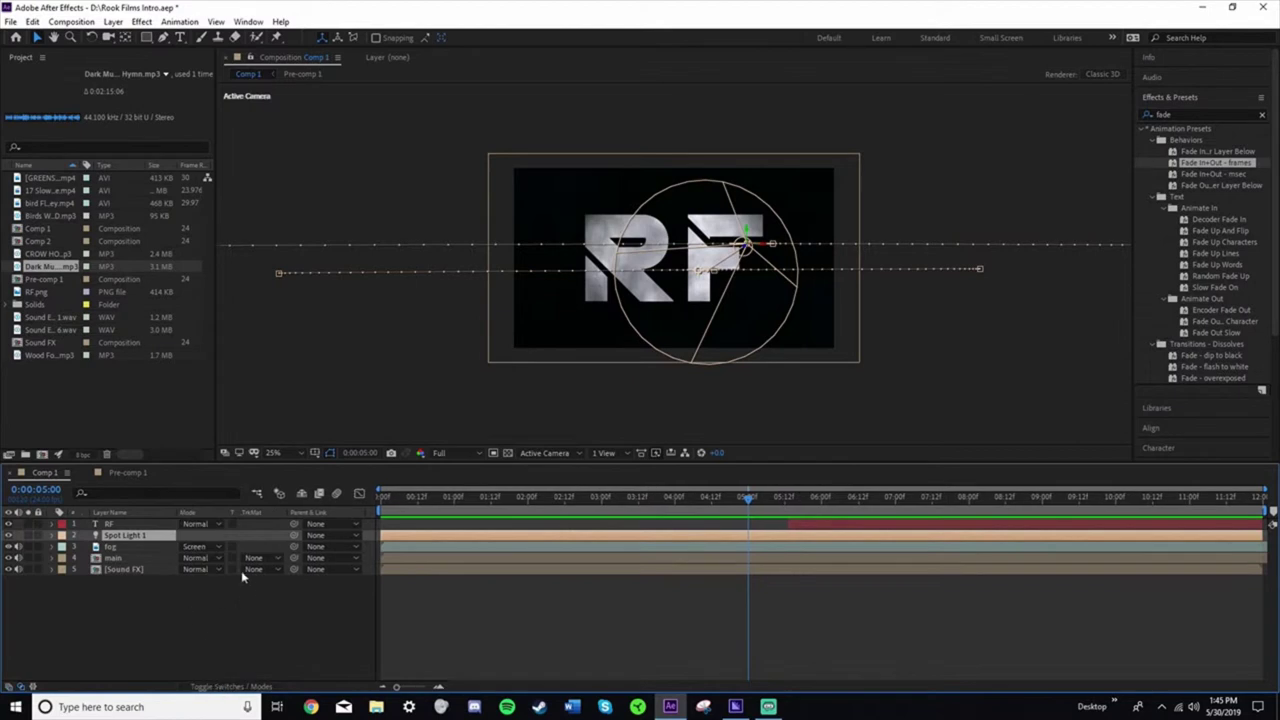
click(122, 472)
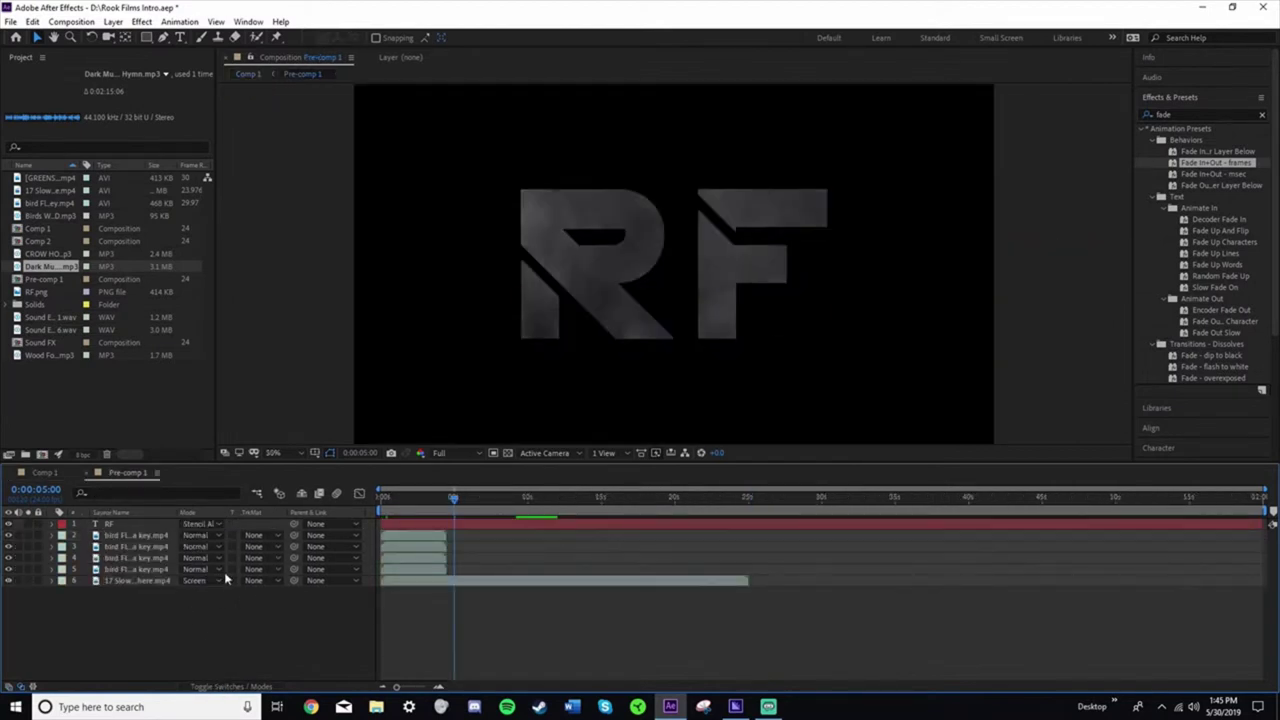
click(198, 524)
click(173, 626)
drag(453, 498, 397, 500)
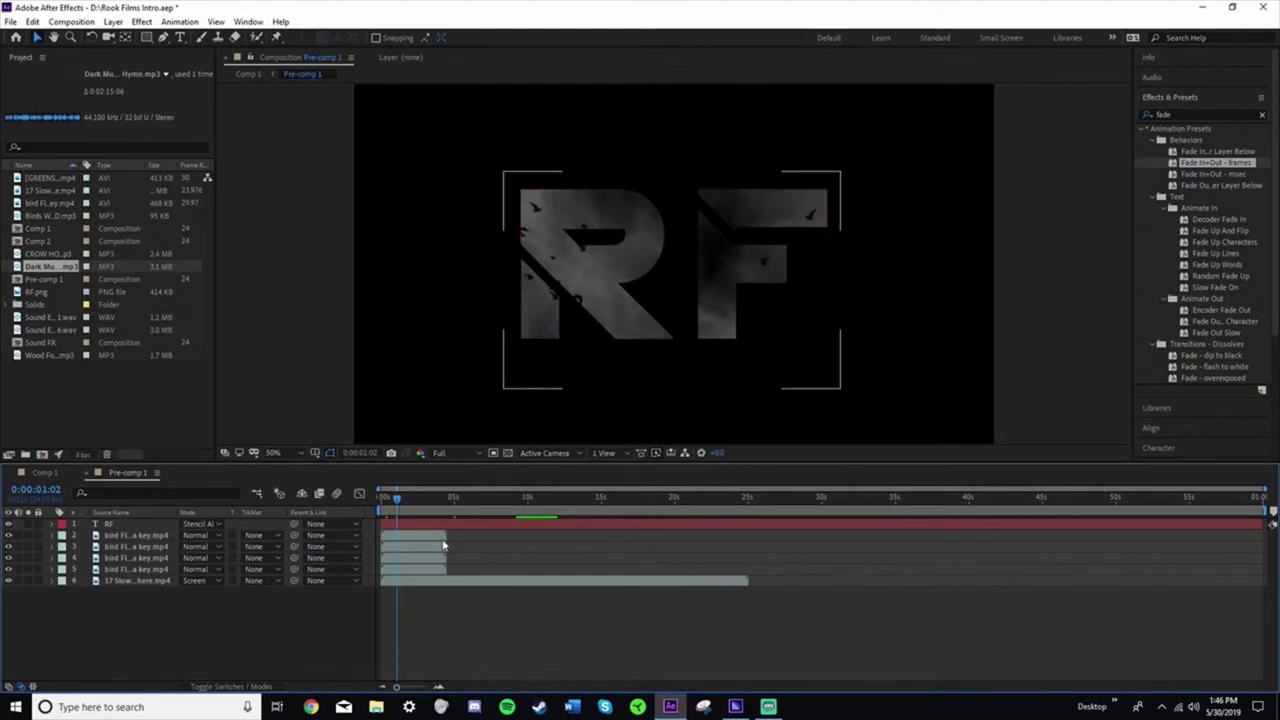
drag(397, 497, 408, 505)
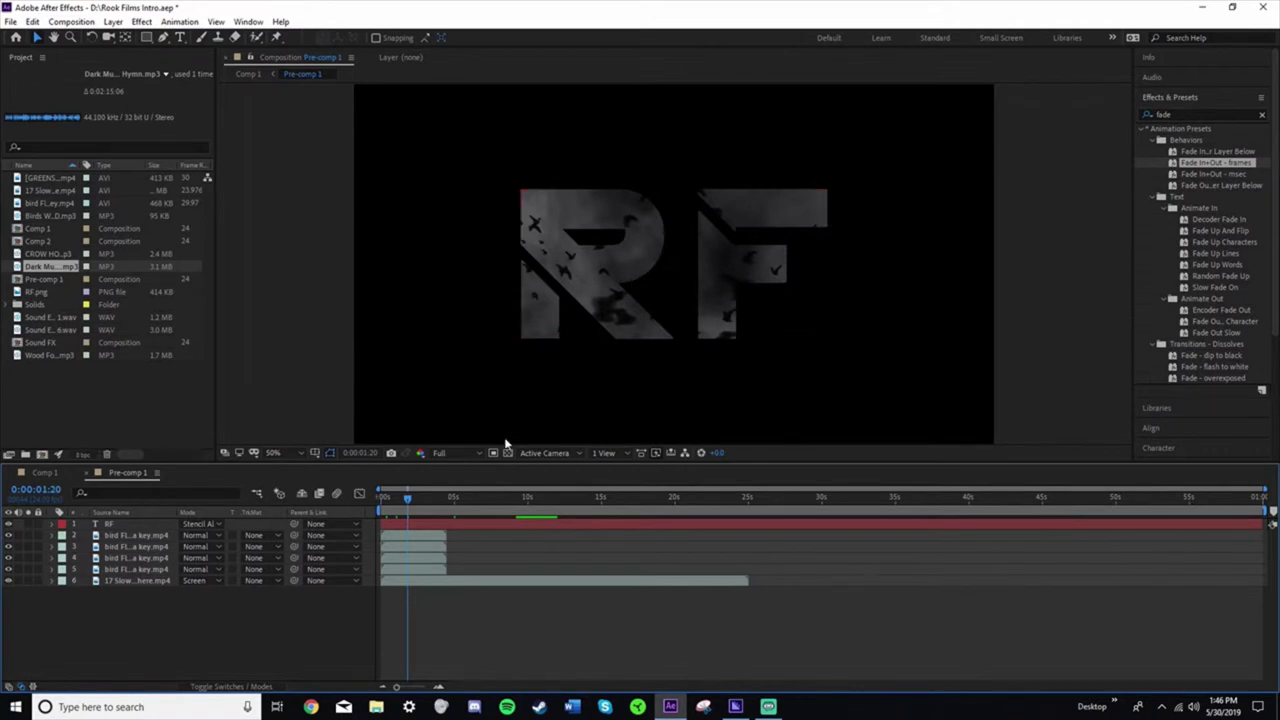
drag(408, 502, 386, 497)
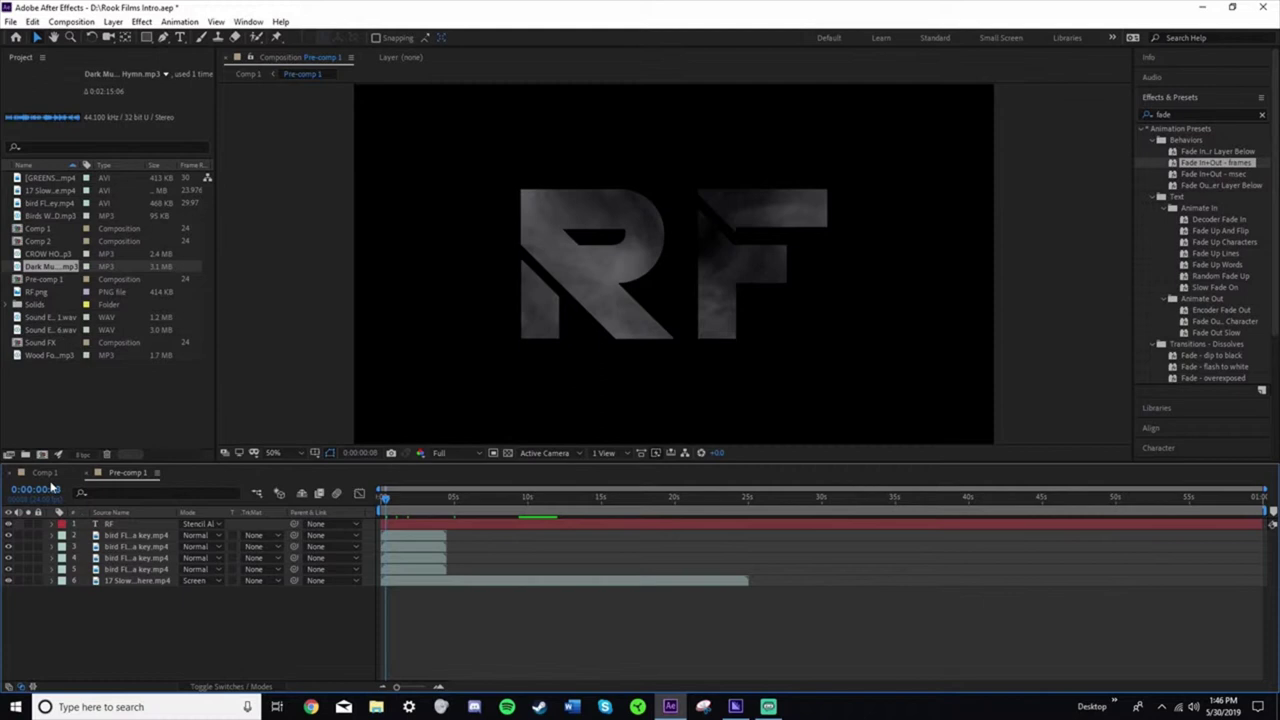
Back in Comp 1, step through the layers down to Sound FX and preview the RF spotlight animation
click(44, 472)
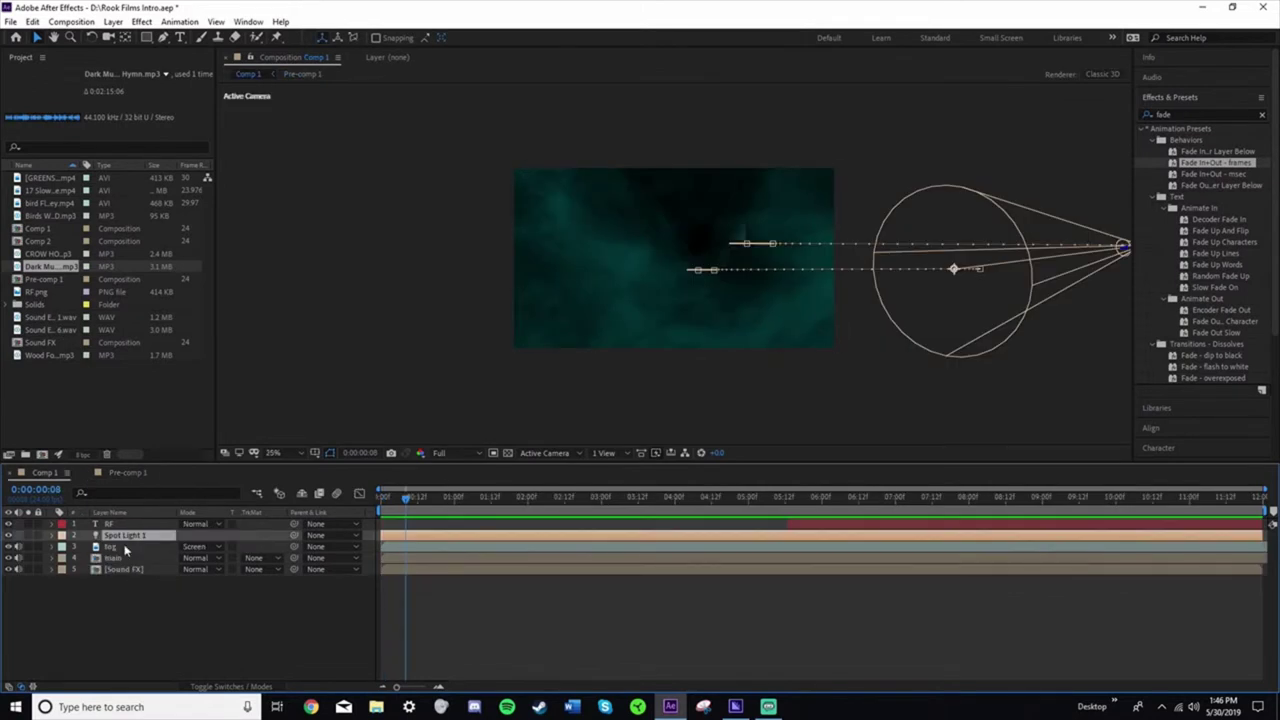
key(ctrl+Down)
key(ctrl+Down)
key(ctrl+Down)
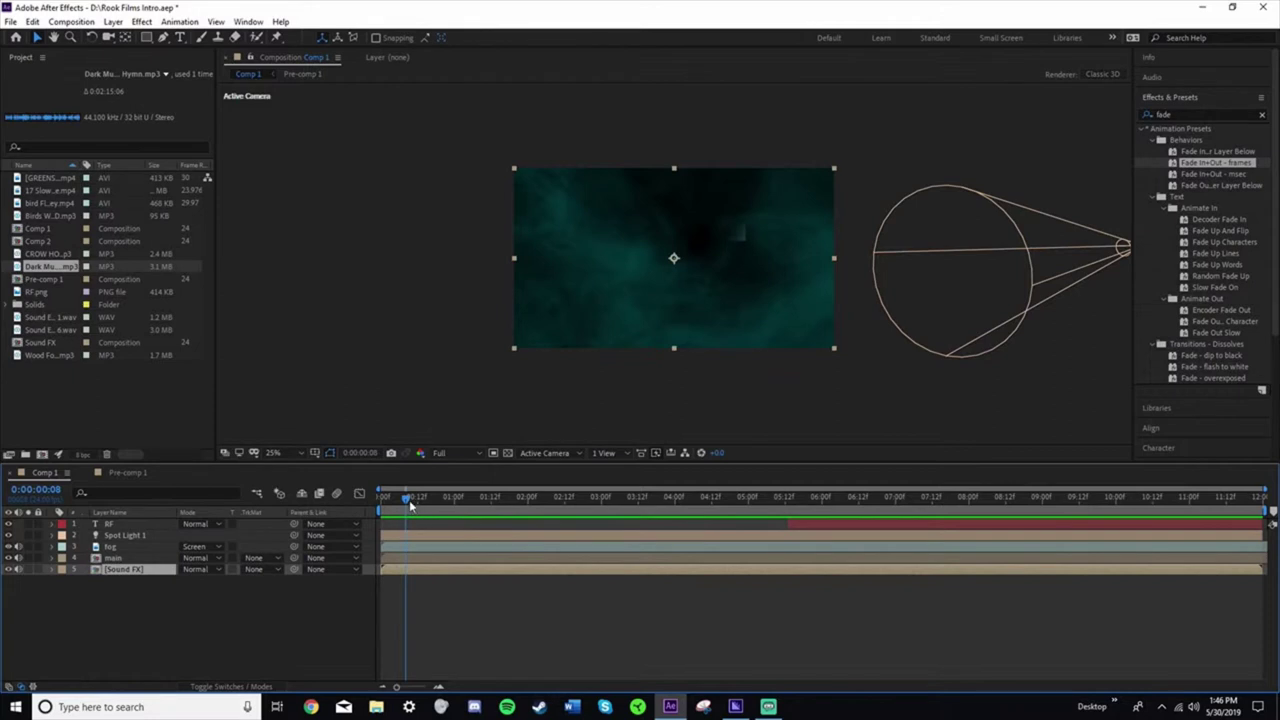
drag(410, 507, 652, 500)
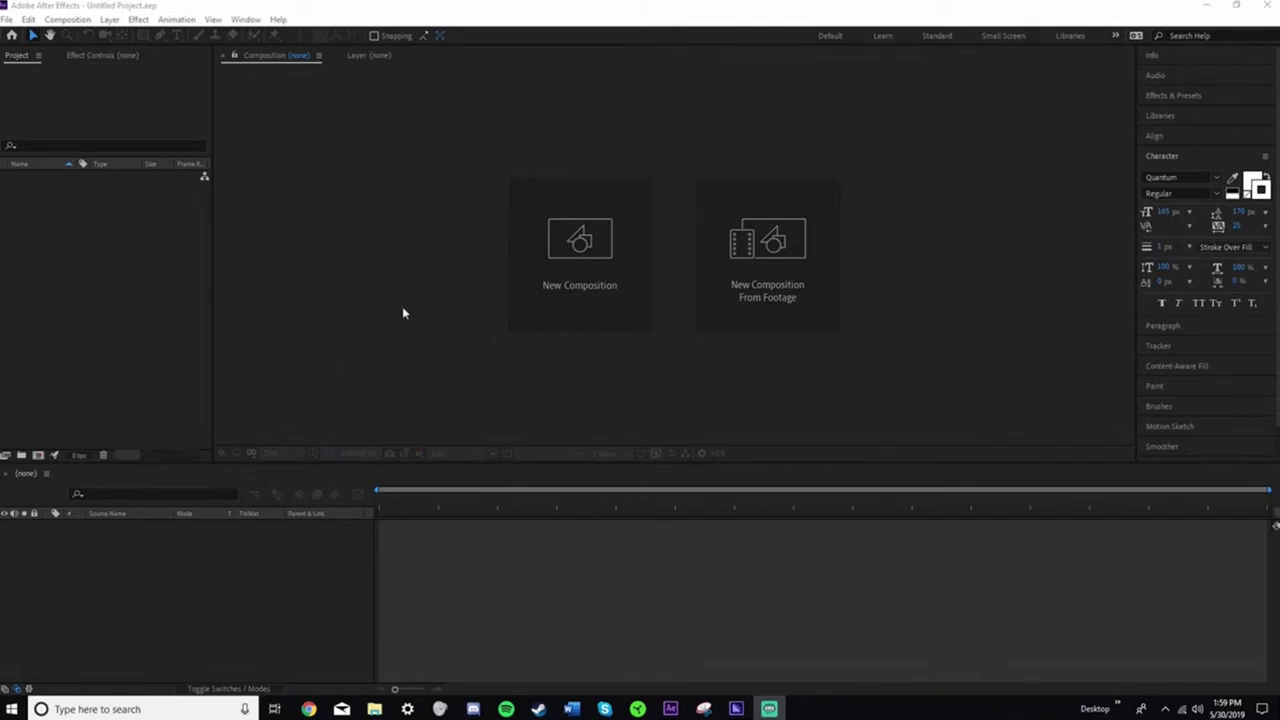
Create the RF Logo Animation composition at HDTV 1080, 24 fps, 0:01:12:00 long
click(547, 247)
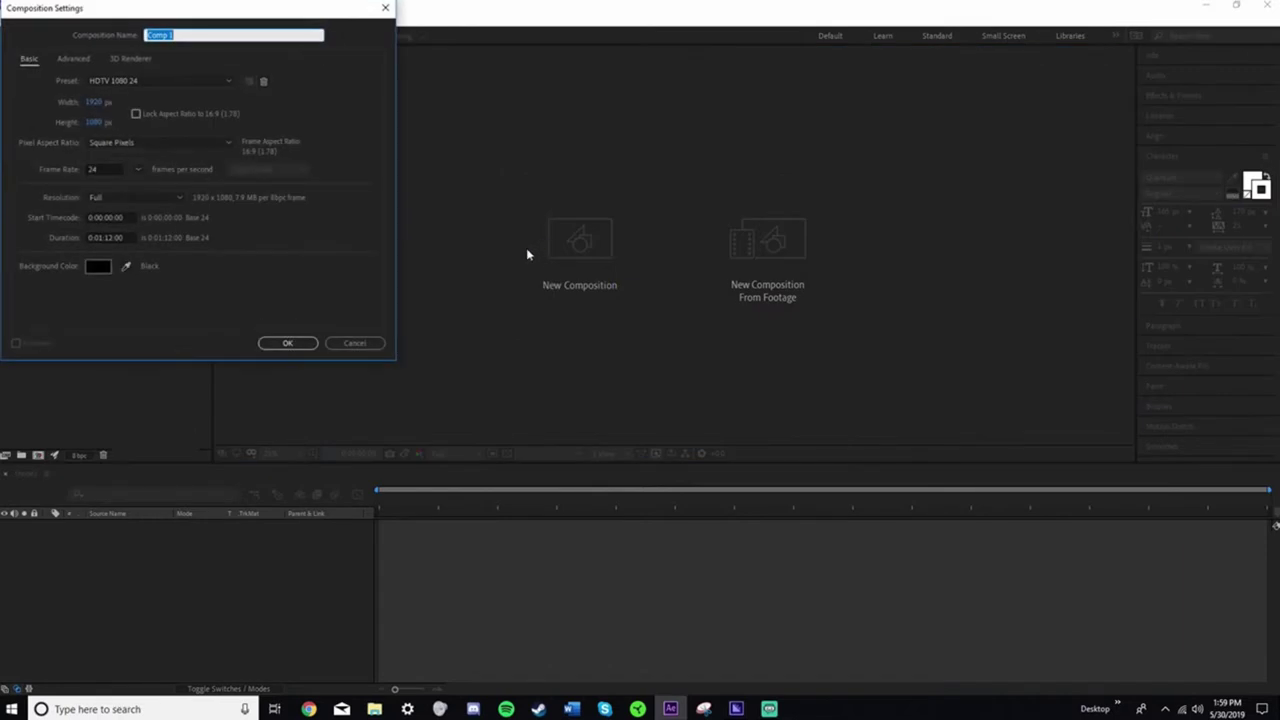
key(BackSpace)
click(285, 345)
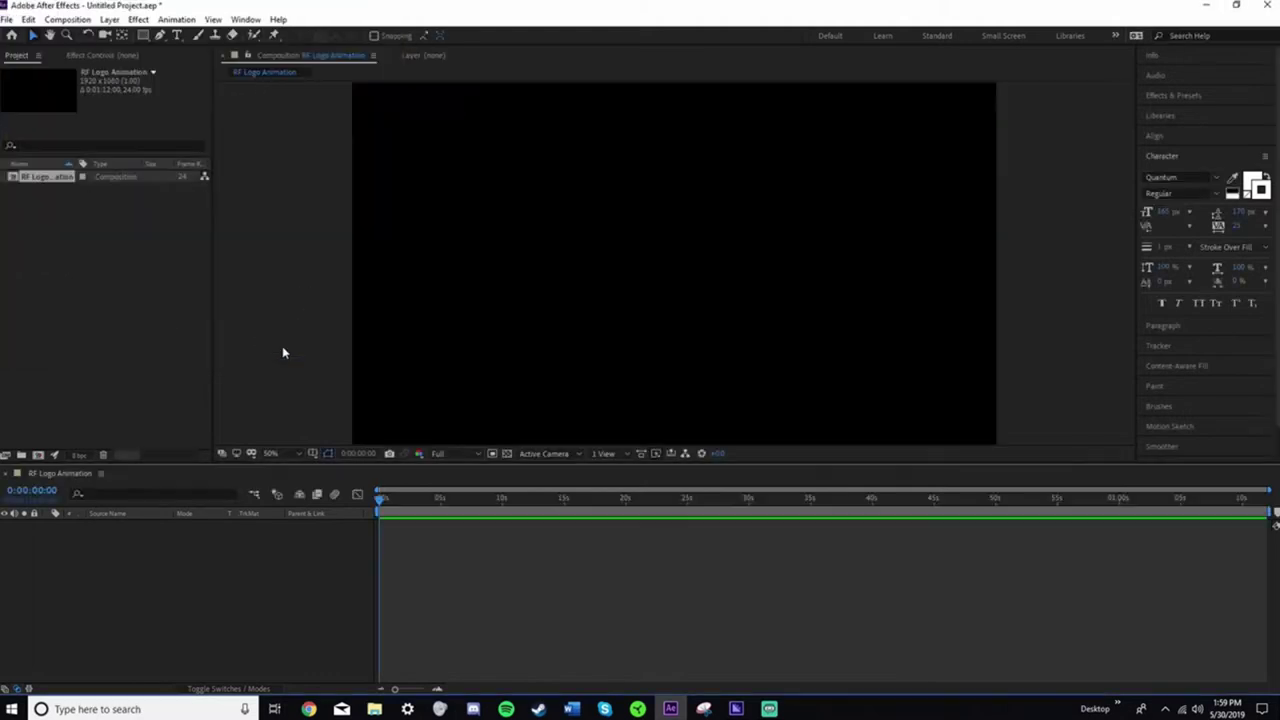
Import the RF Logo Animation PF folder from the Desktop
double_click(127, 302)
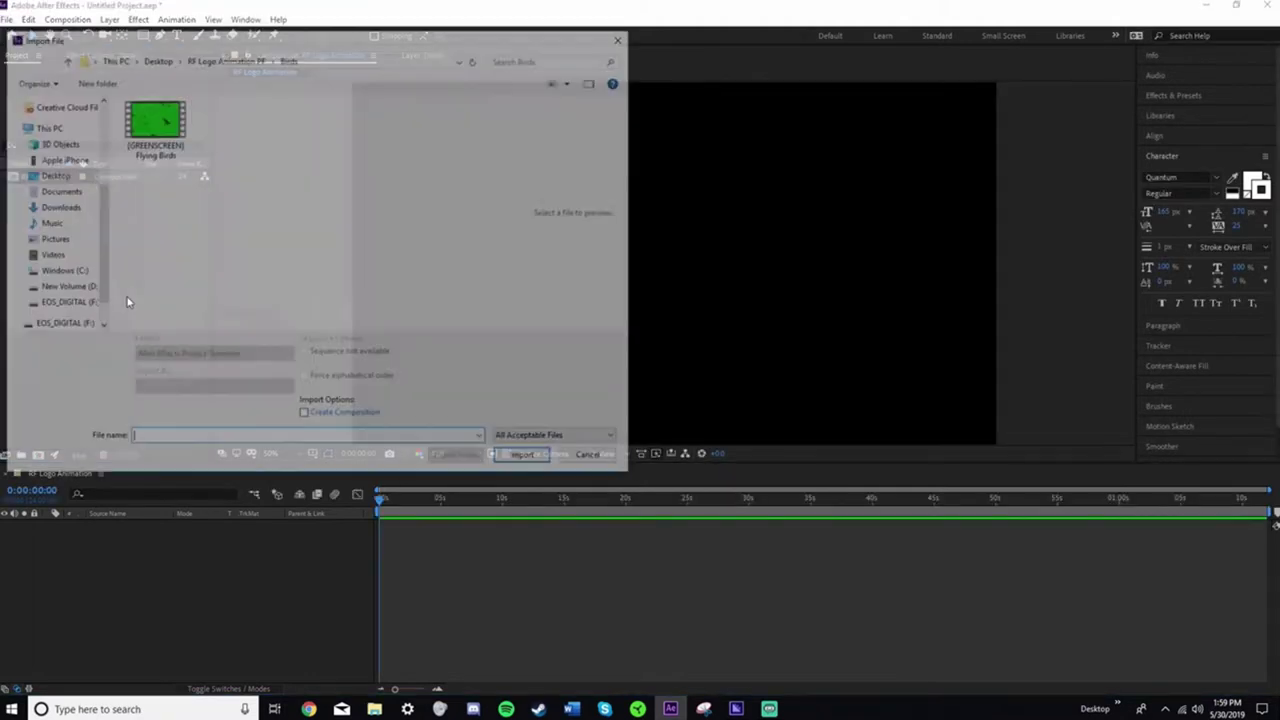
click(50, 174)
click(152, 135)
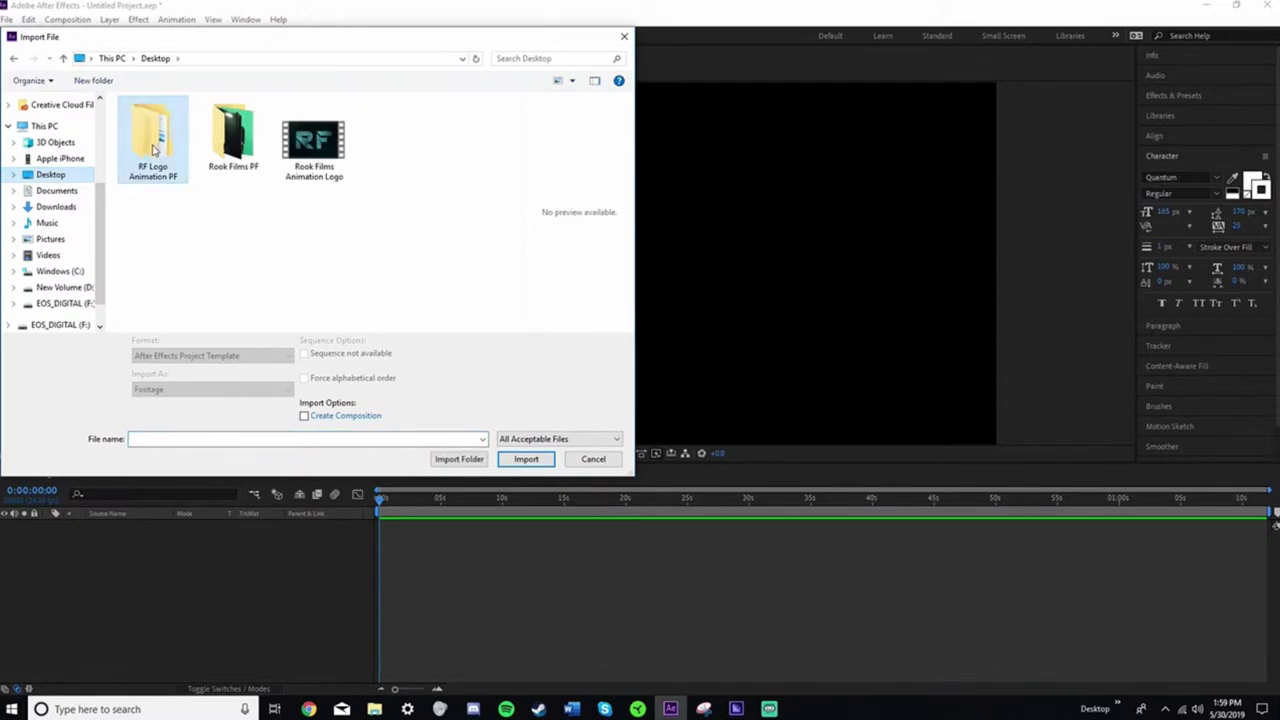
click(457, 460)
Expand the imported folder and its Birds subfolder to check the contents, then collapse them
click(12, 189)
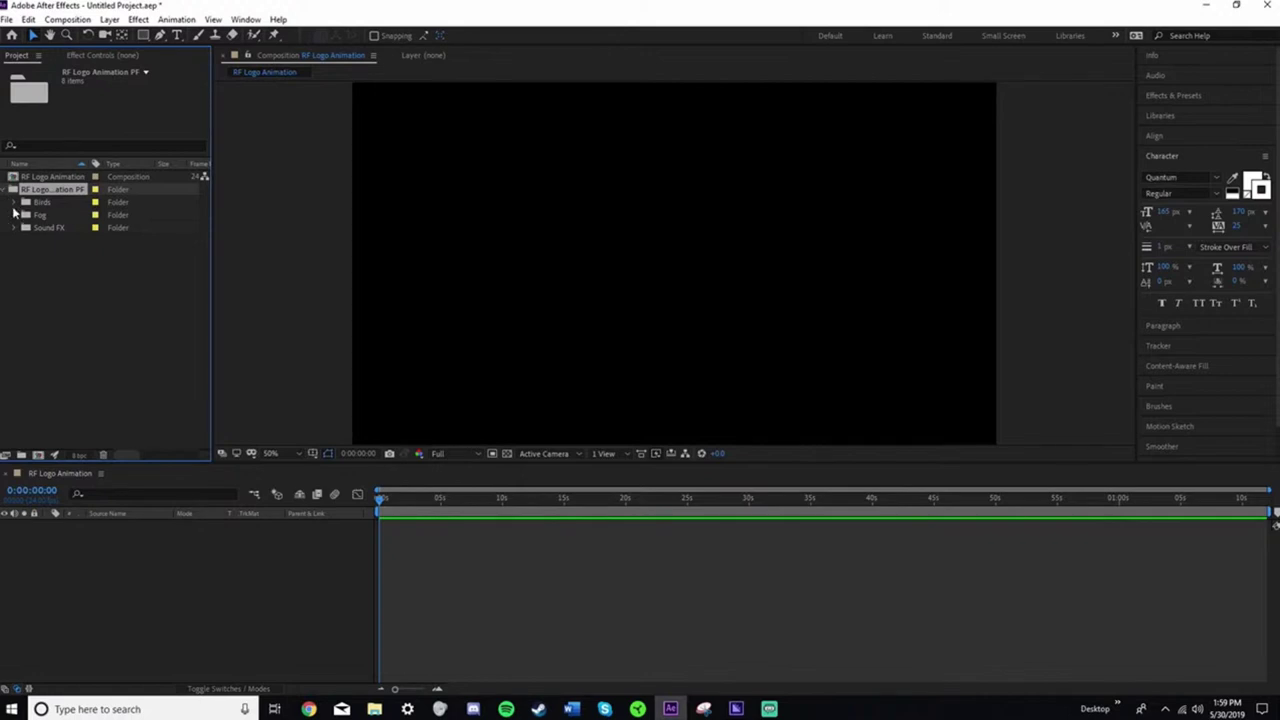
click(12, 190)
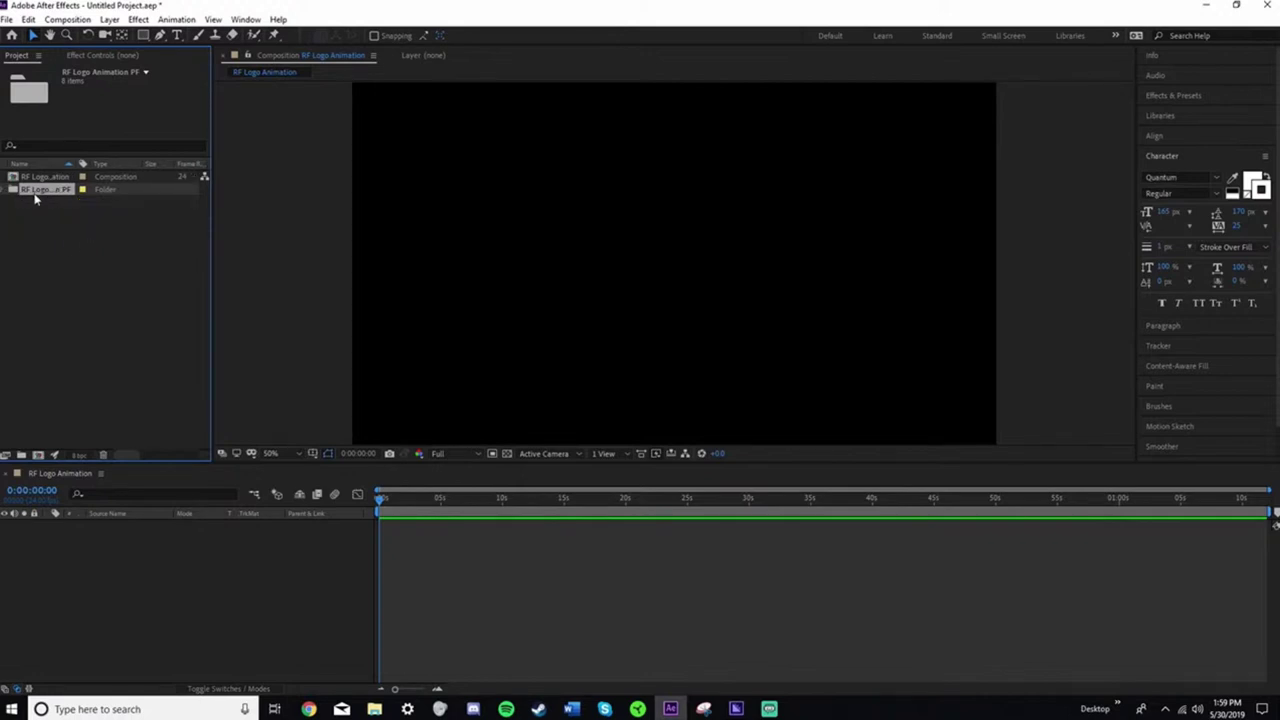
click(12, 190)
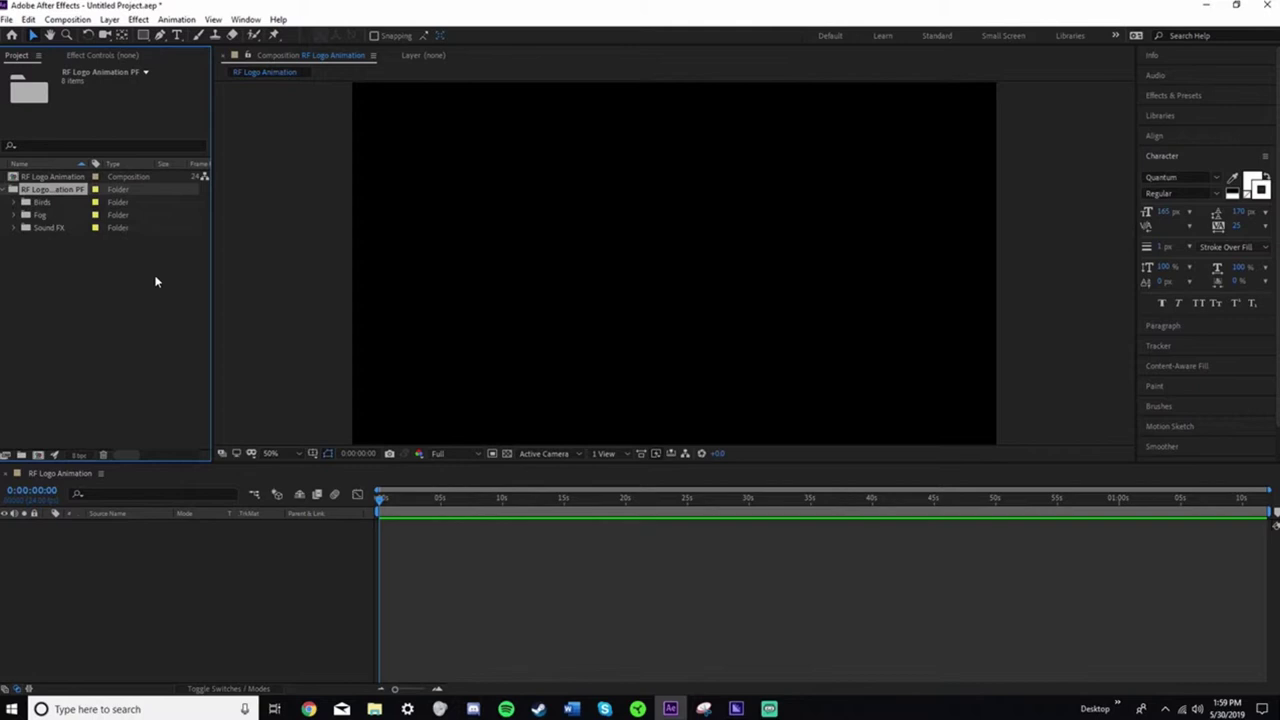
click(14, 202)
click(14, 202)
click(12, 190)
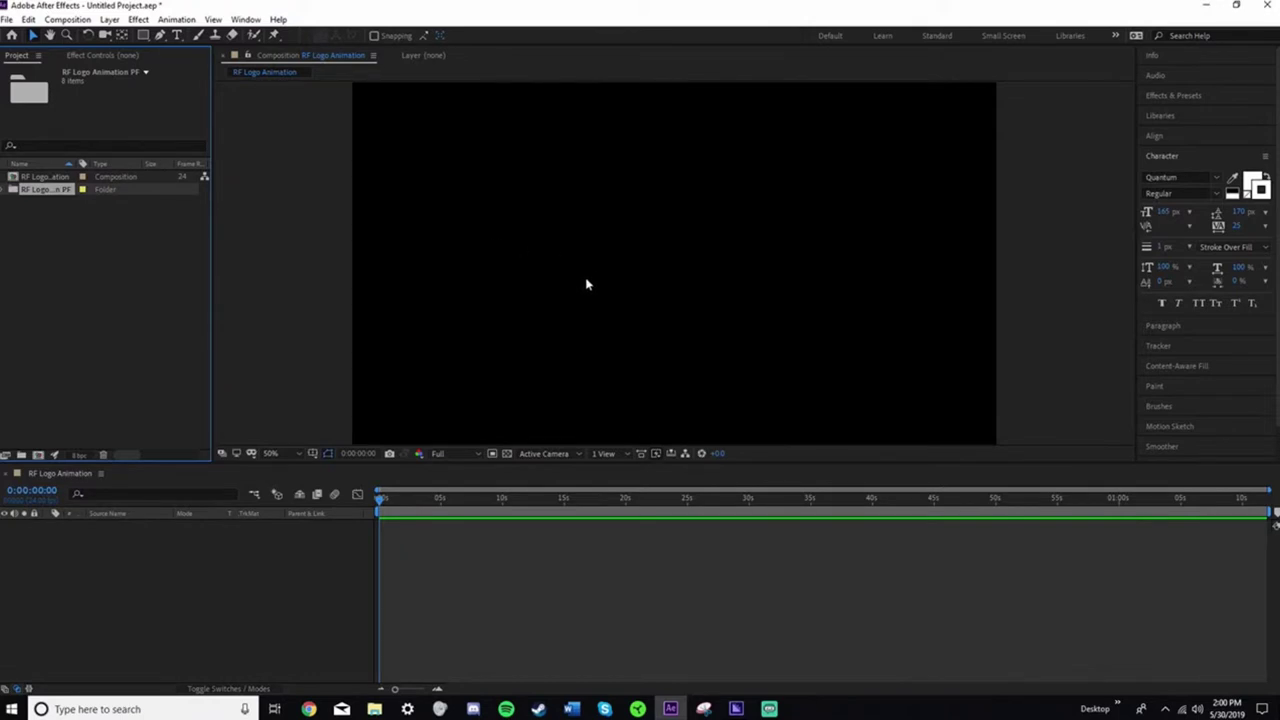
Add a text layer reading 'RF' in the Quantum font
key(ctrl+t)
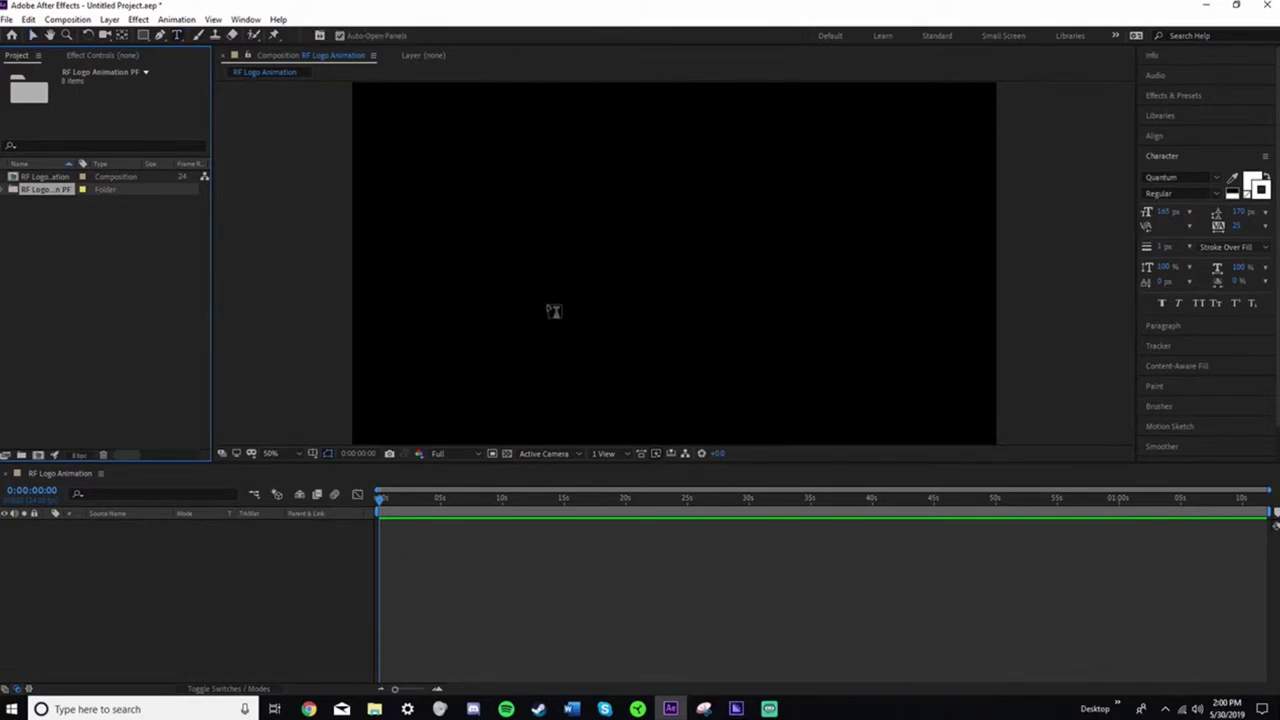
click(538, 284)
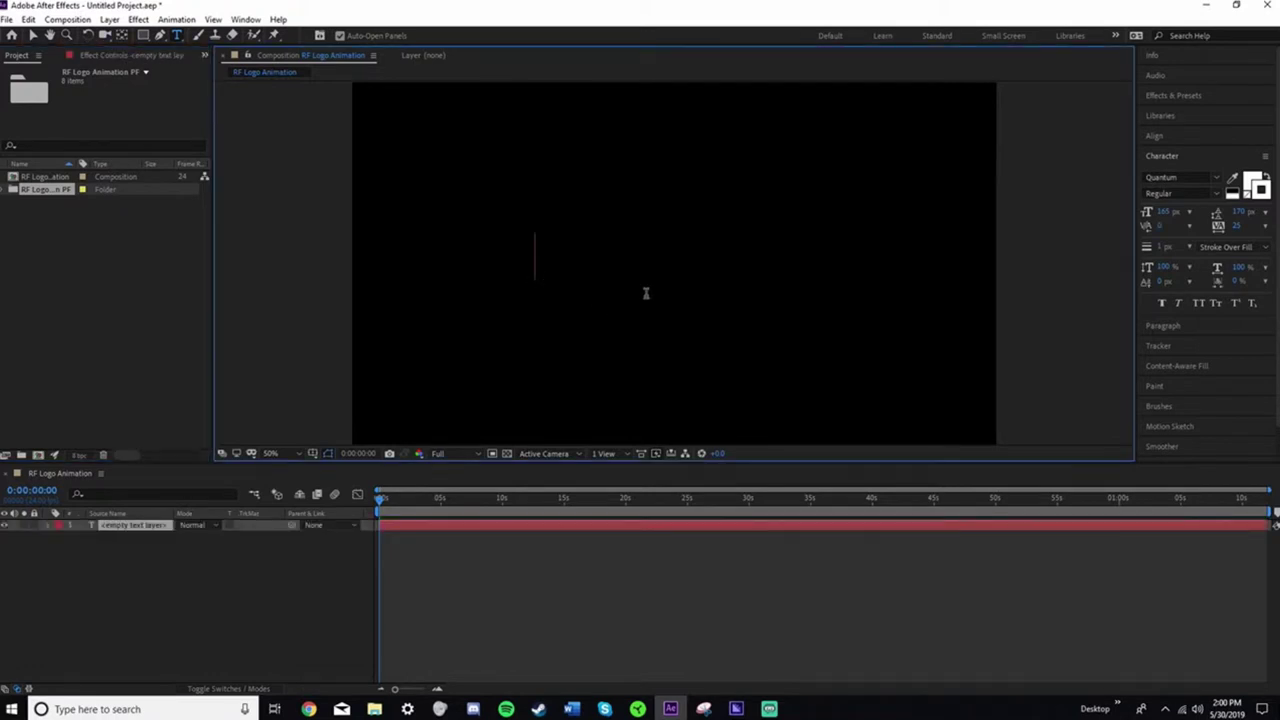
text(R)
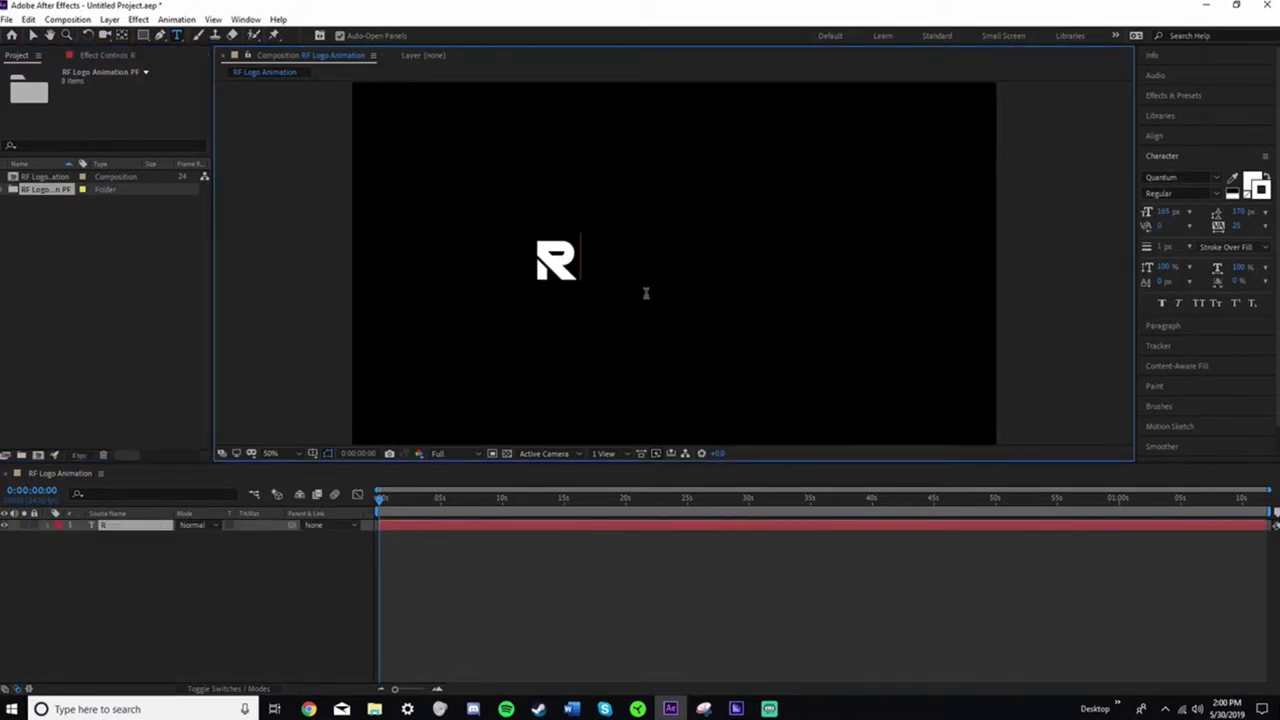
text(F)
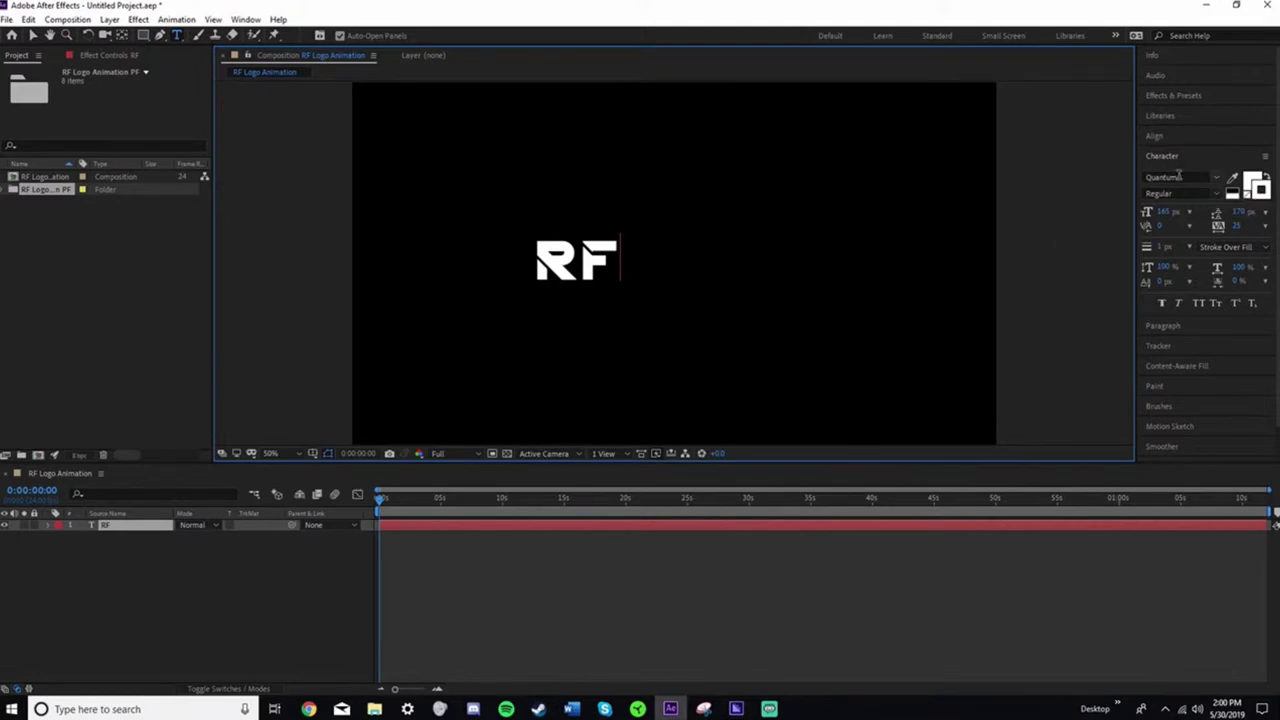
click(1217, 178)
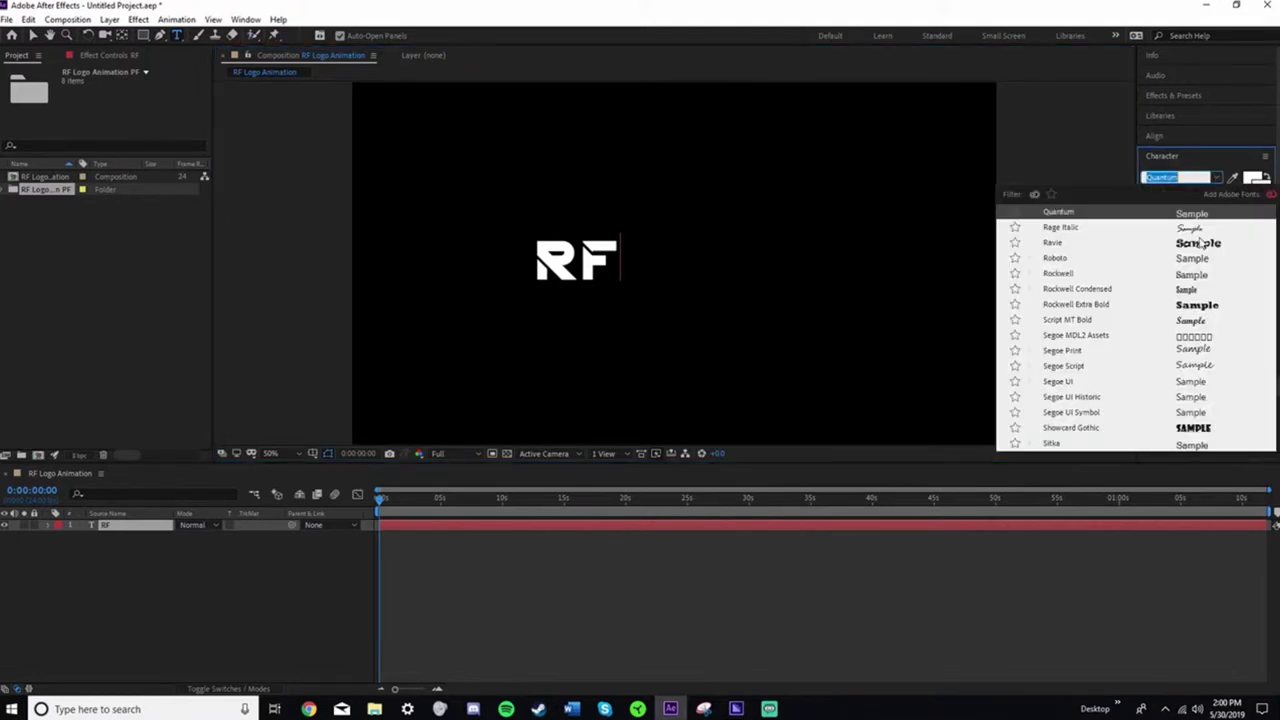
click(1222, 176)
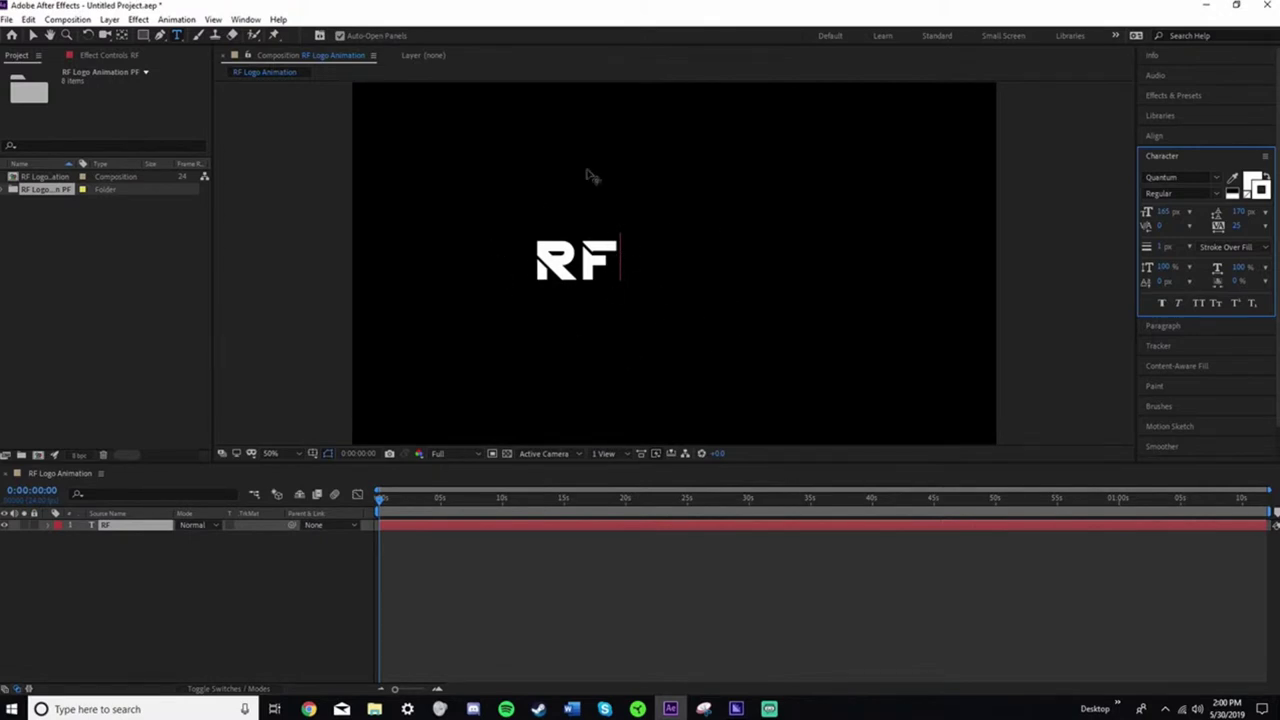
drag(621, 260, 517, 277)
click(288, 627)
Scale the RF layer up and centre it horizontally and vertically in the composition
click(114, 525)
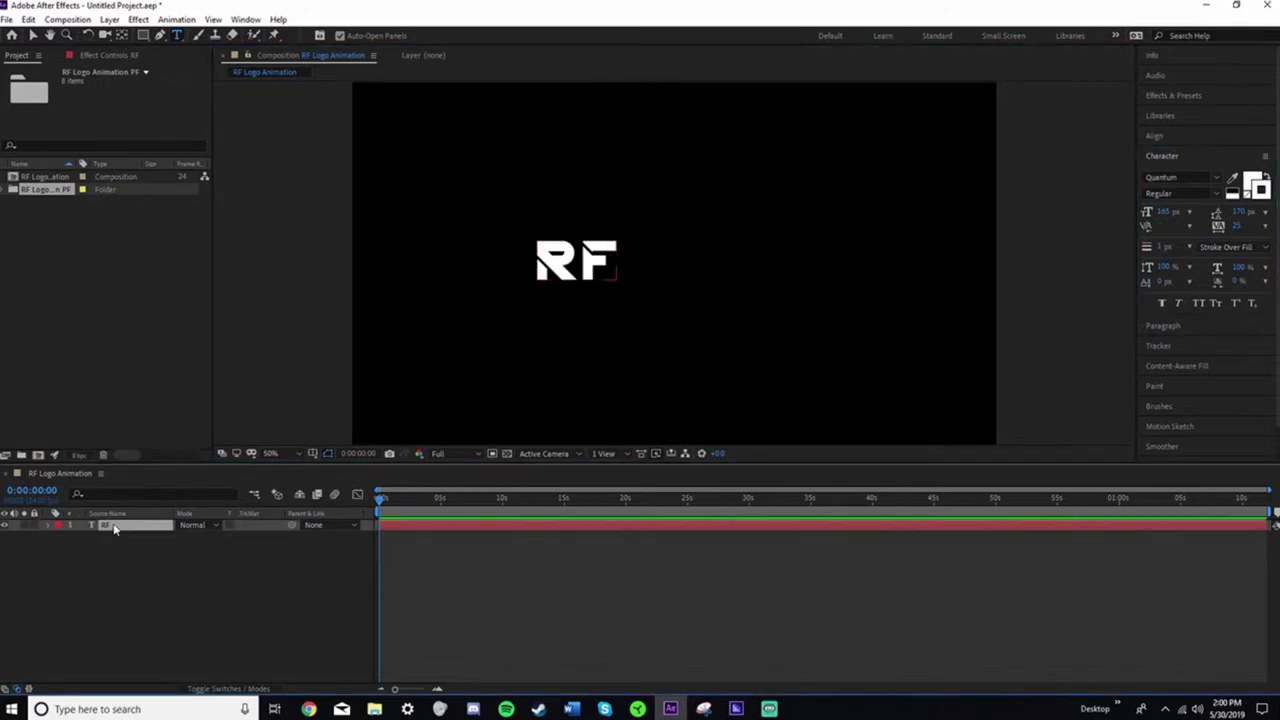
key(s)
drag(205, 536, 384, 537)
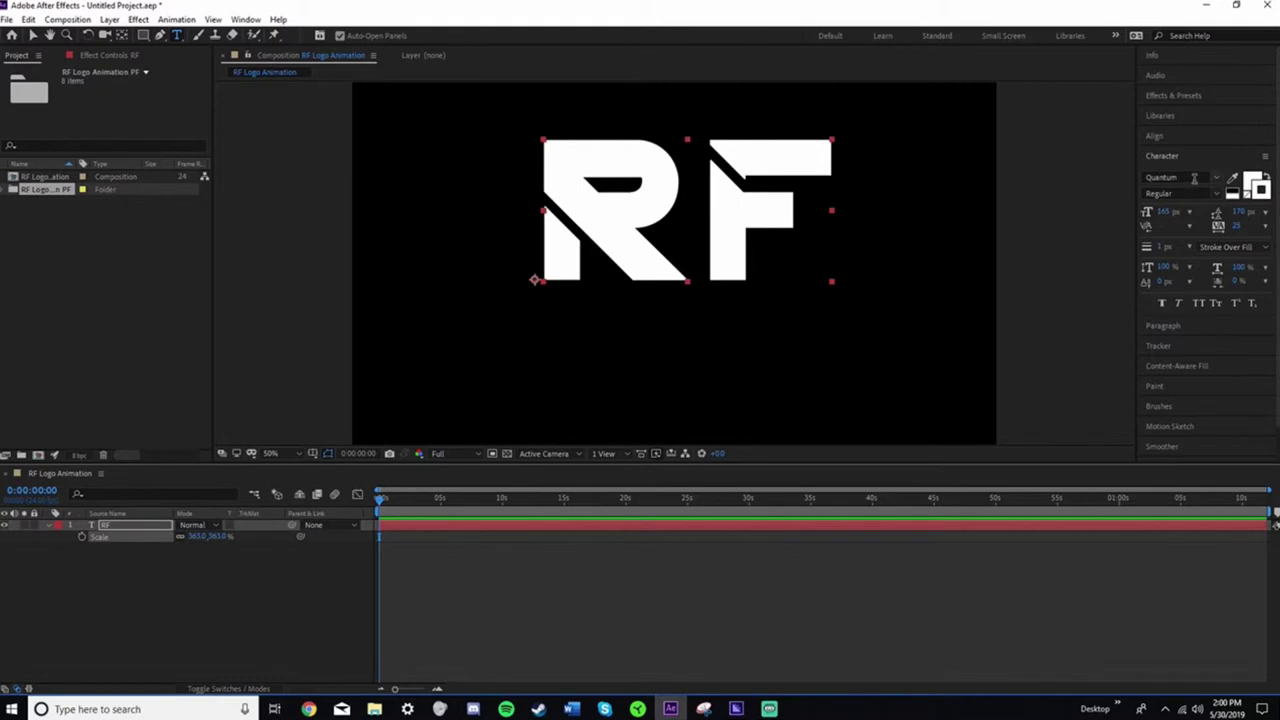
click(1175, 136)
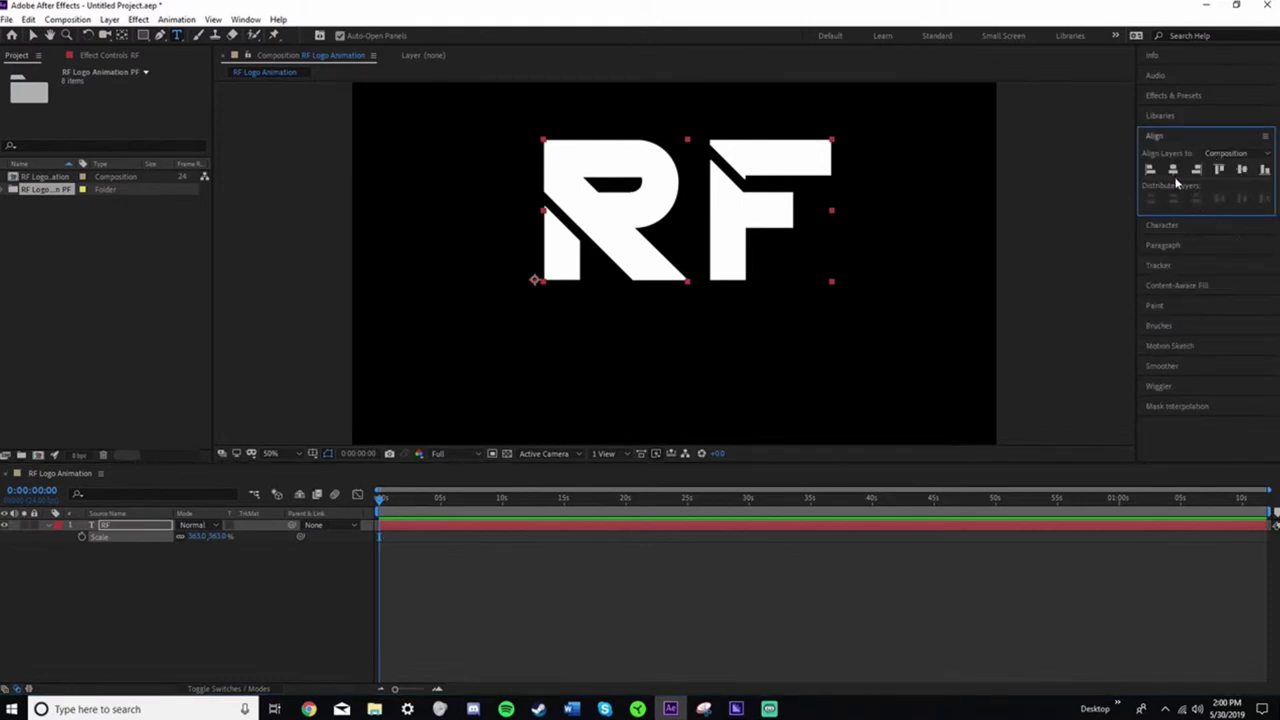
click(1173, 169)
click(1242, 169)
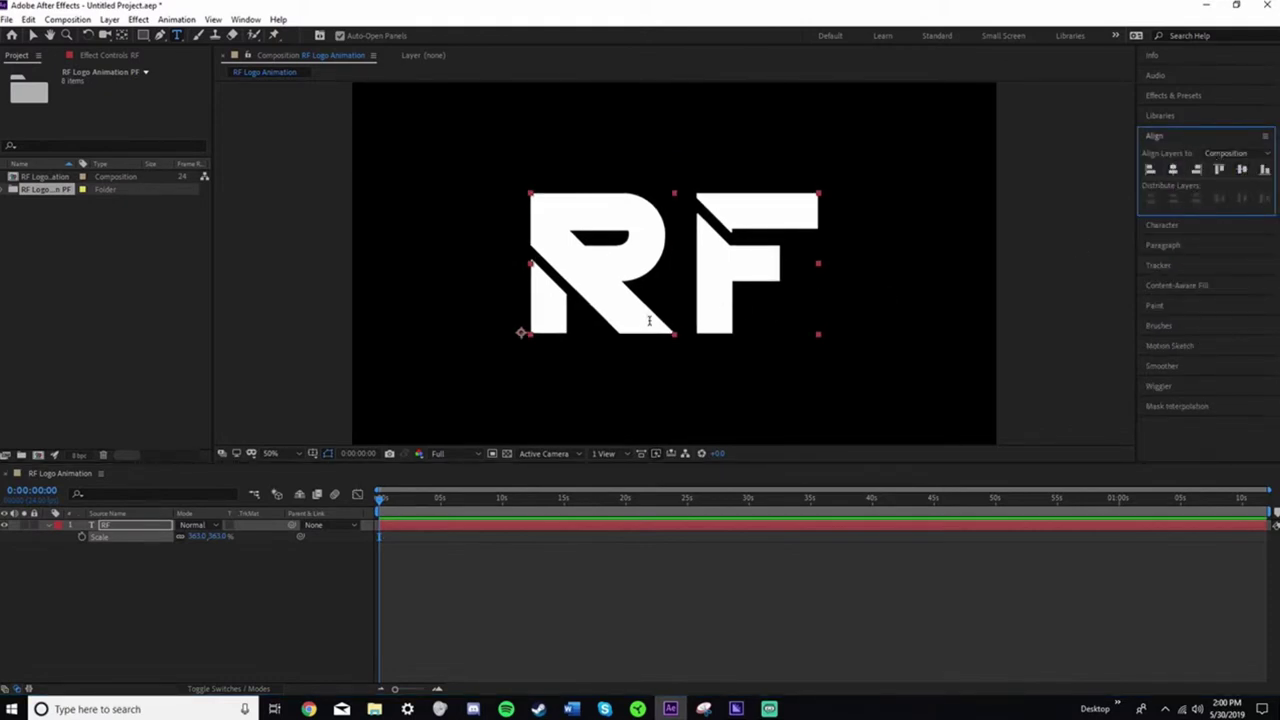
key(v)
click(277, 374)
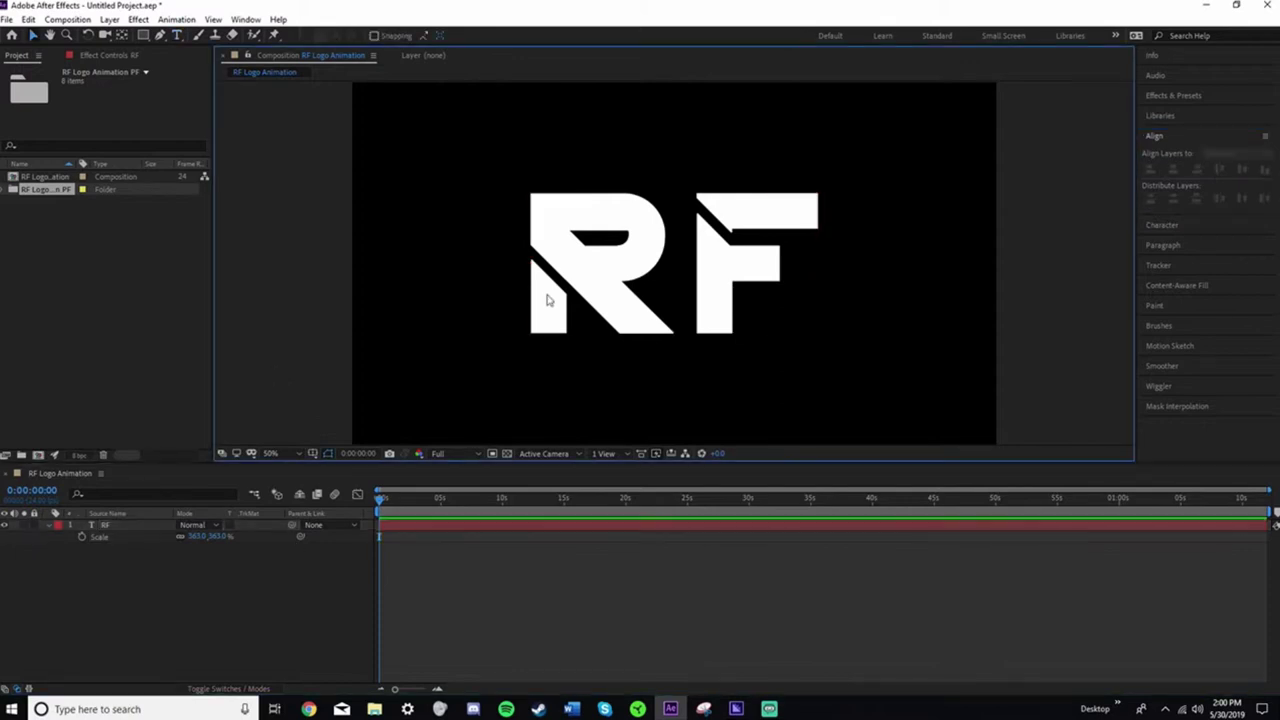
Add the slow fog footage from the Fog folder into the timeline below RF
click(49, 526)
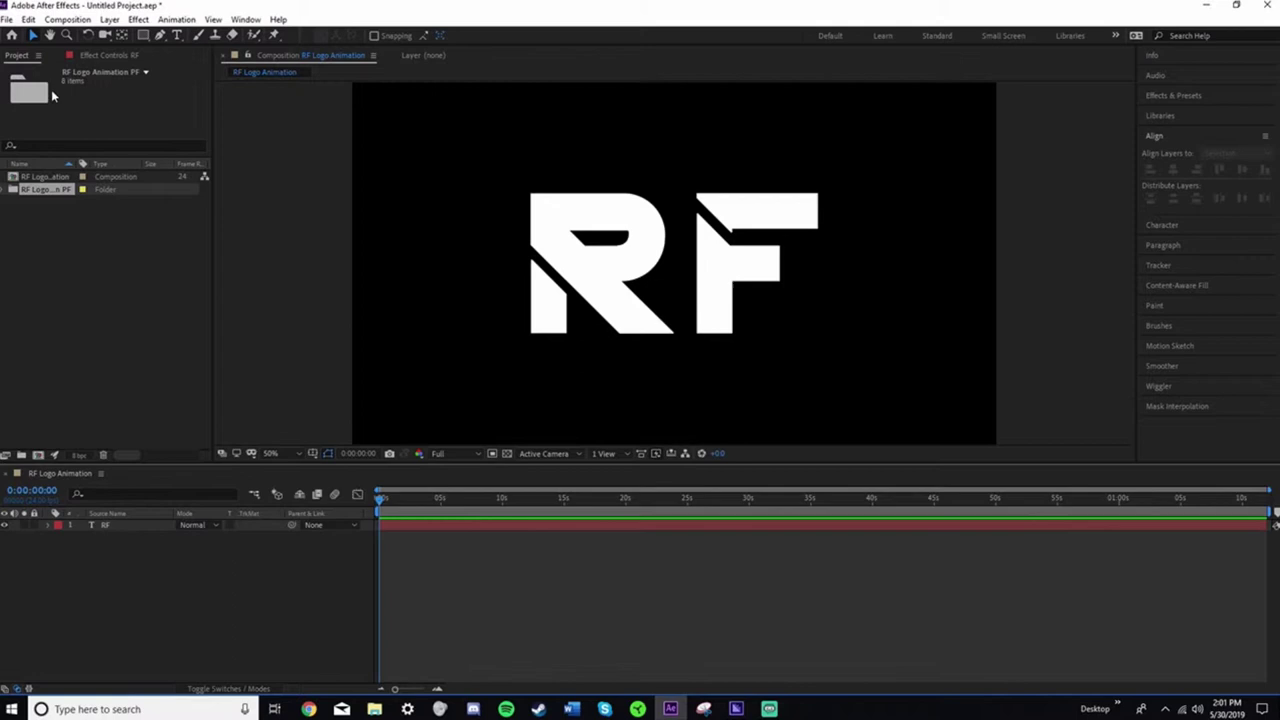
click(12, 190)
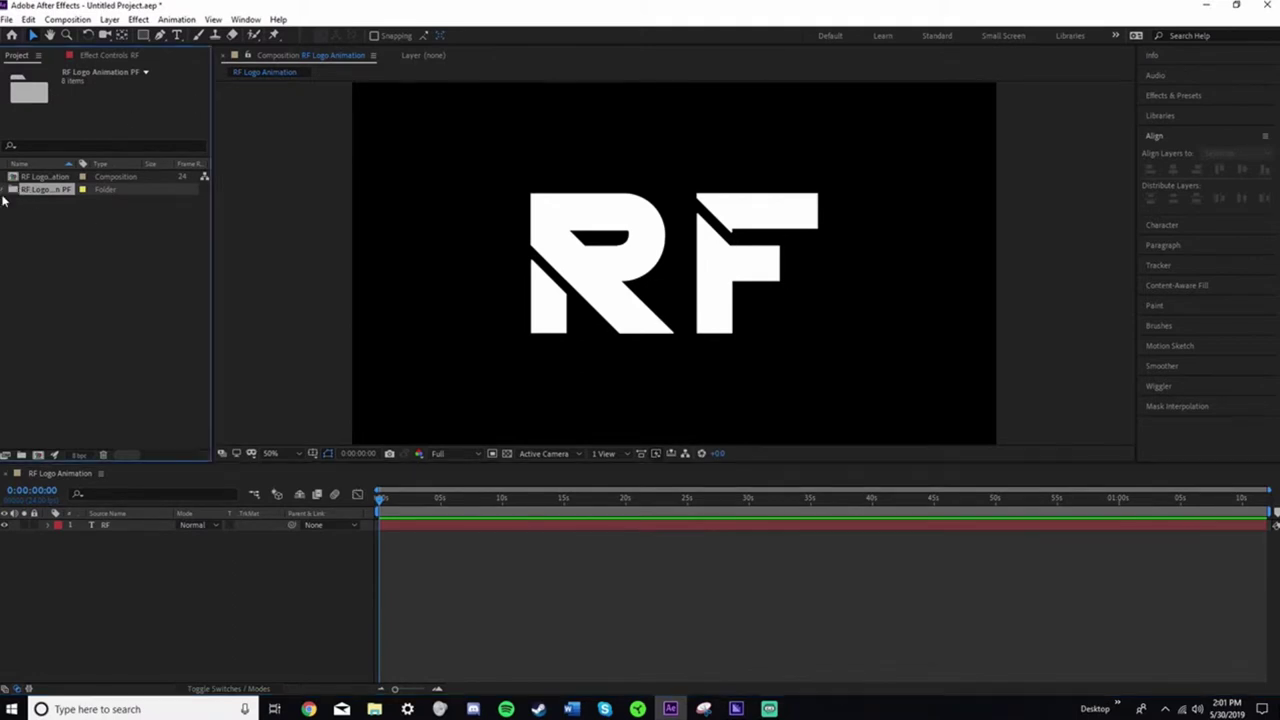
click(14, 216)
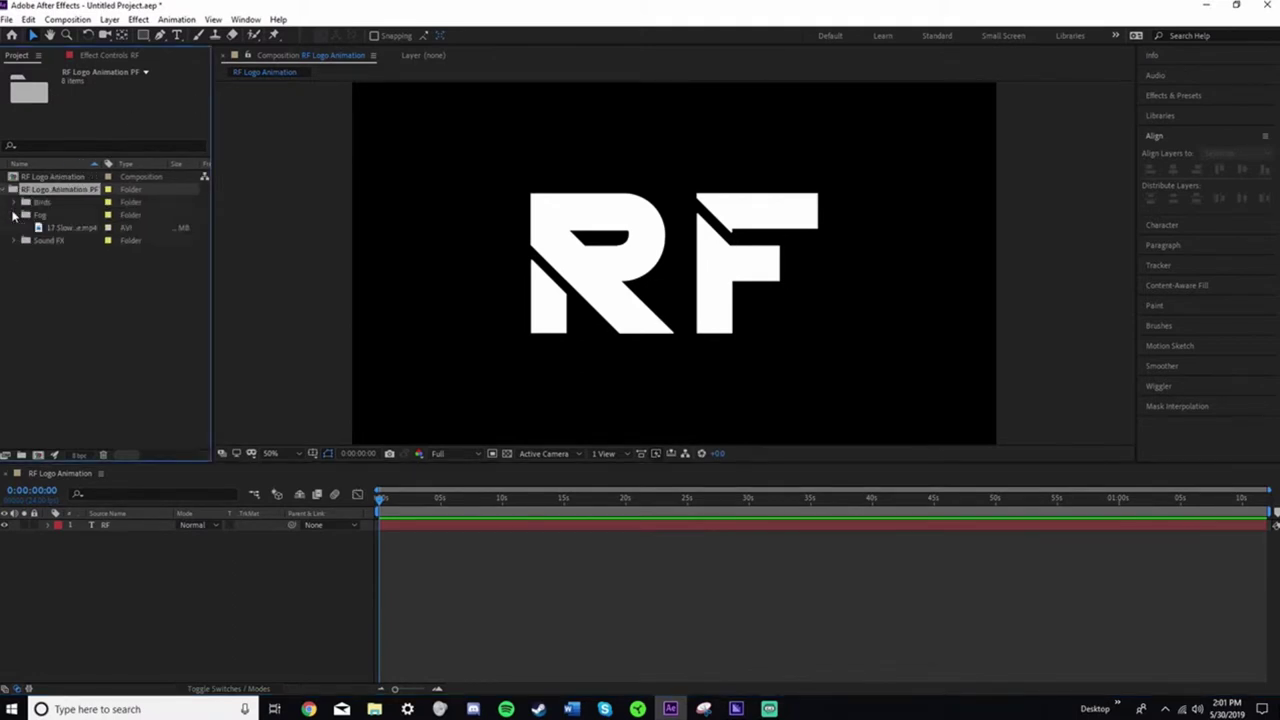
drag(60, 228, 165, 558)
click(195, 525)
click(157, 571)
Set the fog layer to Screen mode and the RF layer to Stencil Alpha
click(190, 537)
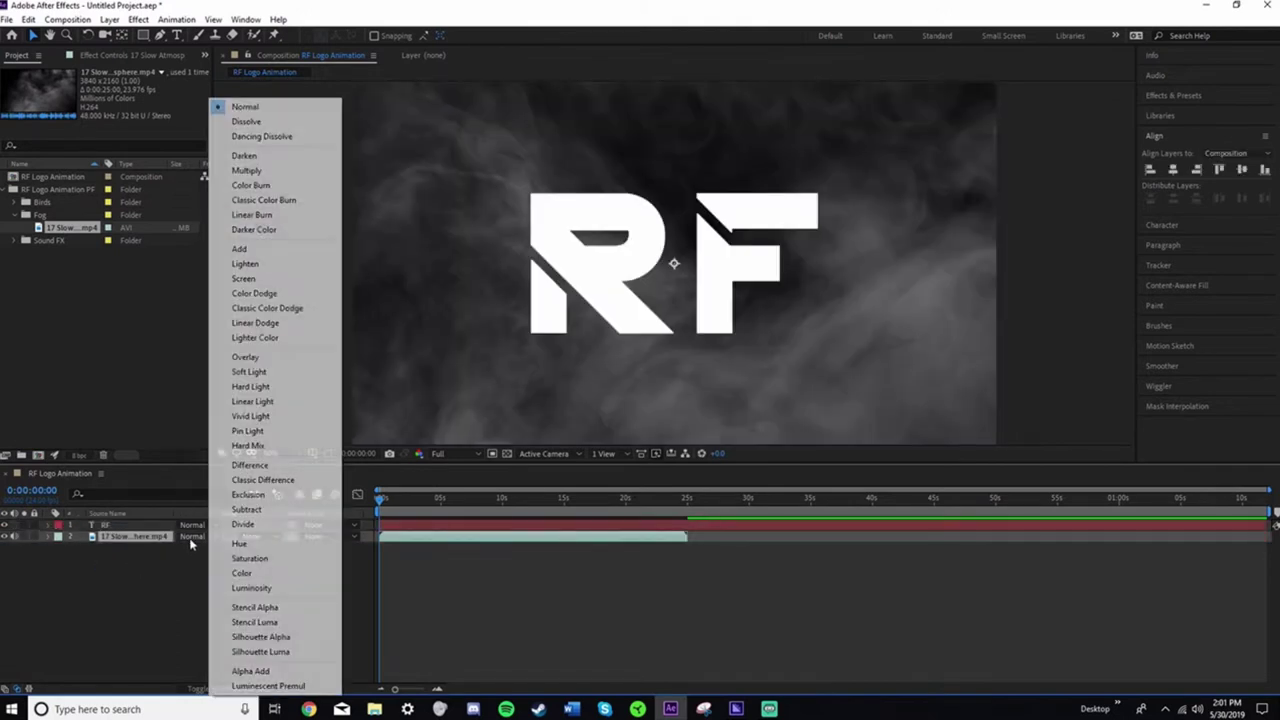
click(246, 278)
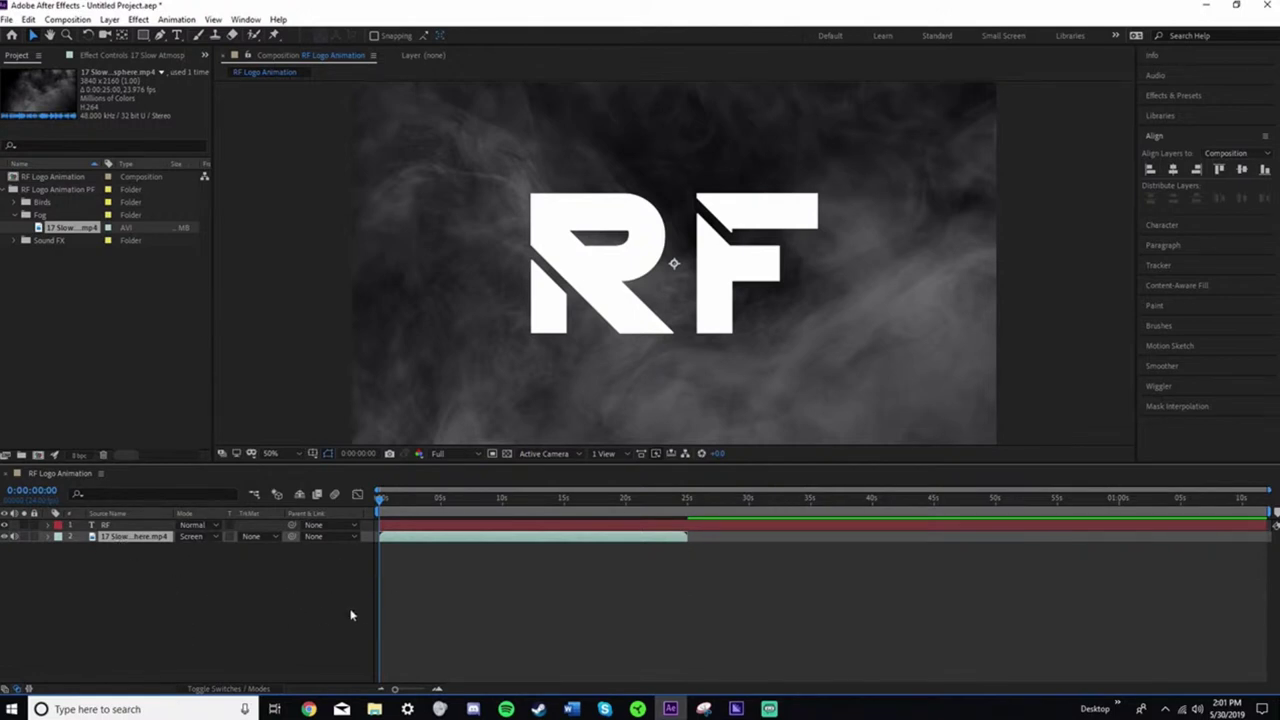
click(199, 527)
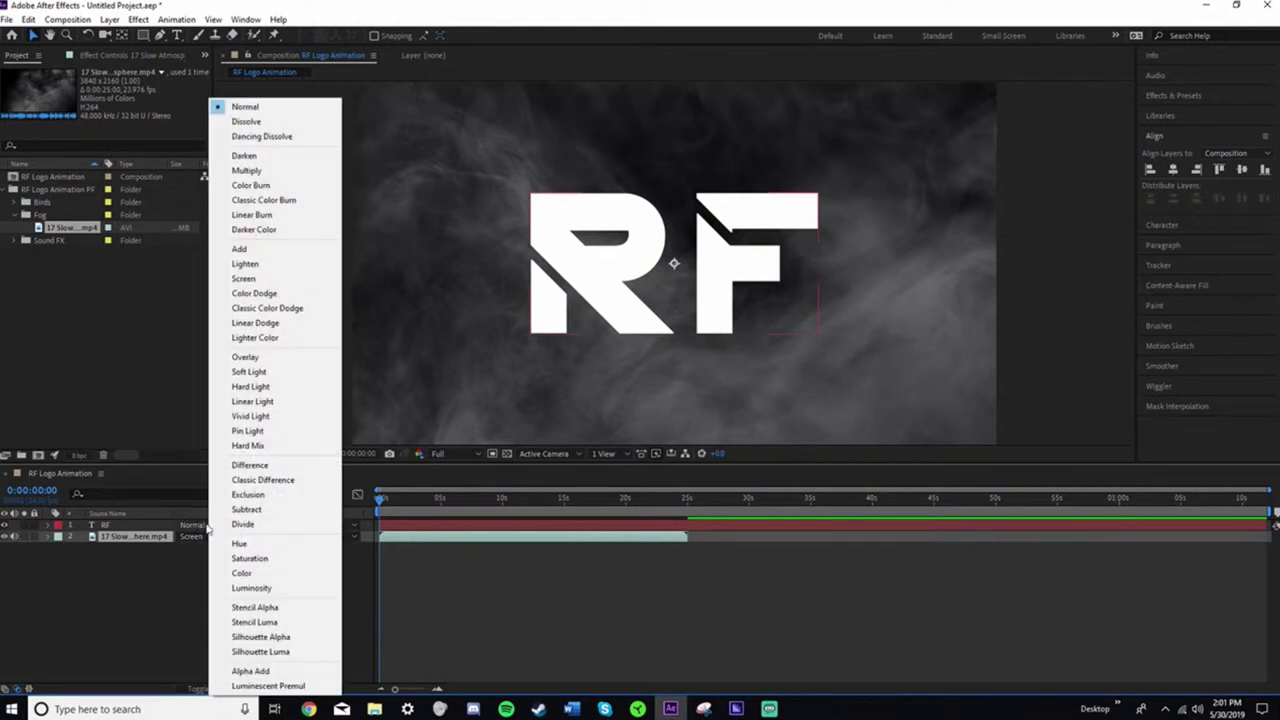
click(268, 608)
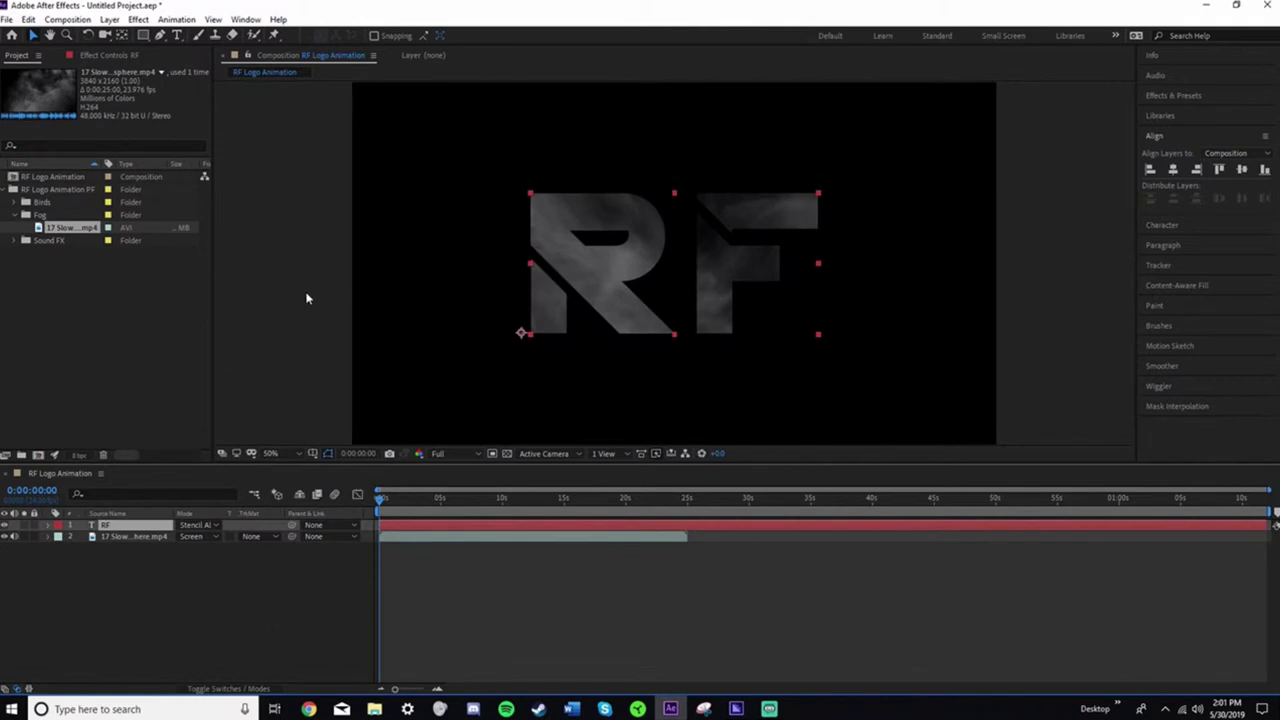
Rename the fog footage layer to 'fog', scrub to preview it, then return to the first frame
click(118, 537)
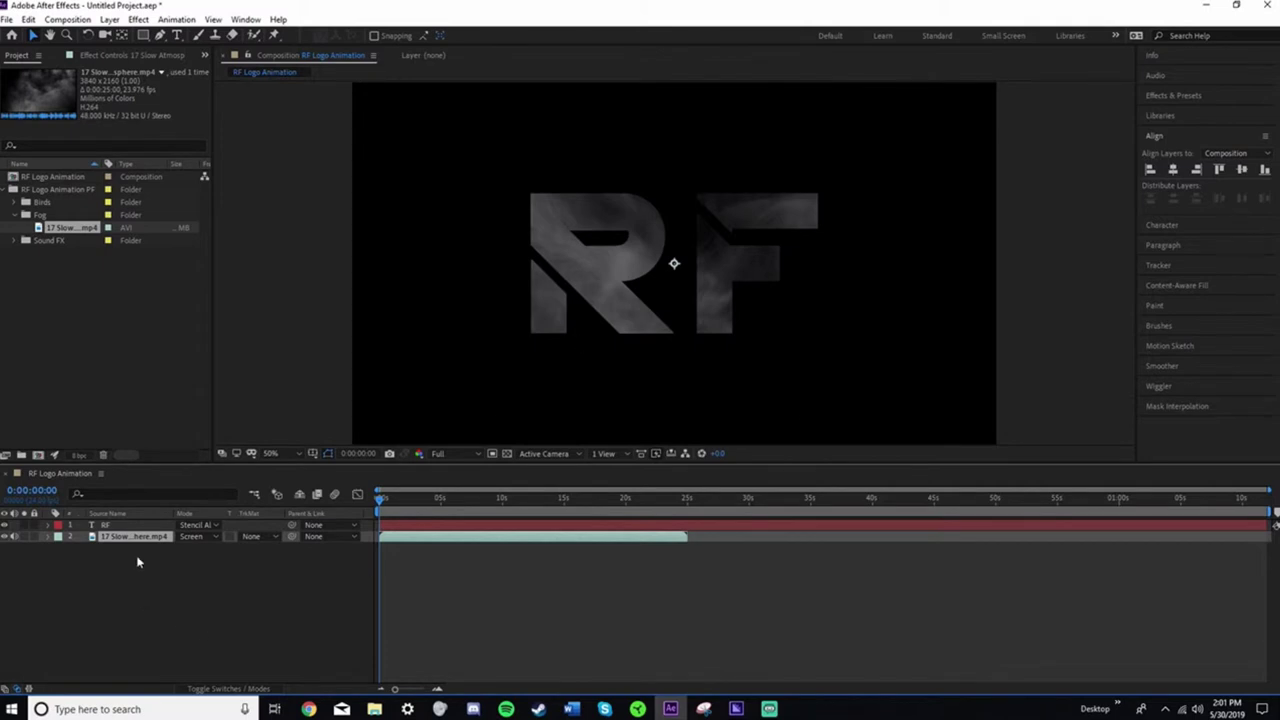
click(118, 537)
ctrl+click(118, 537)
key(Return)
text(fog)
key(Return)
click(141, 560)
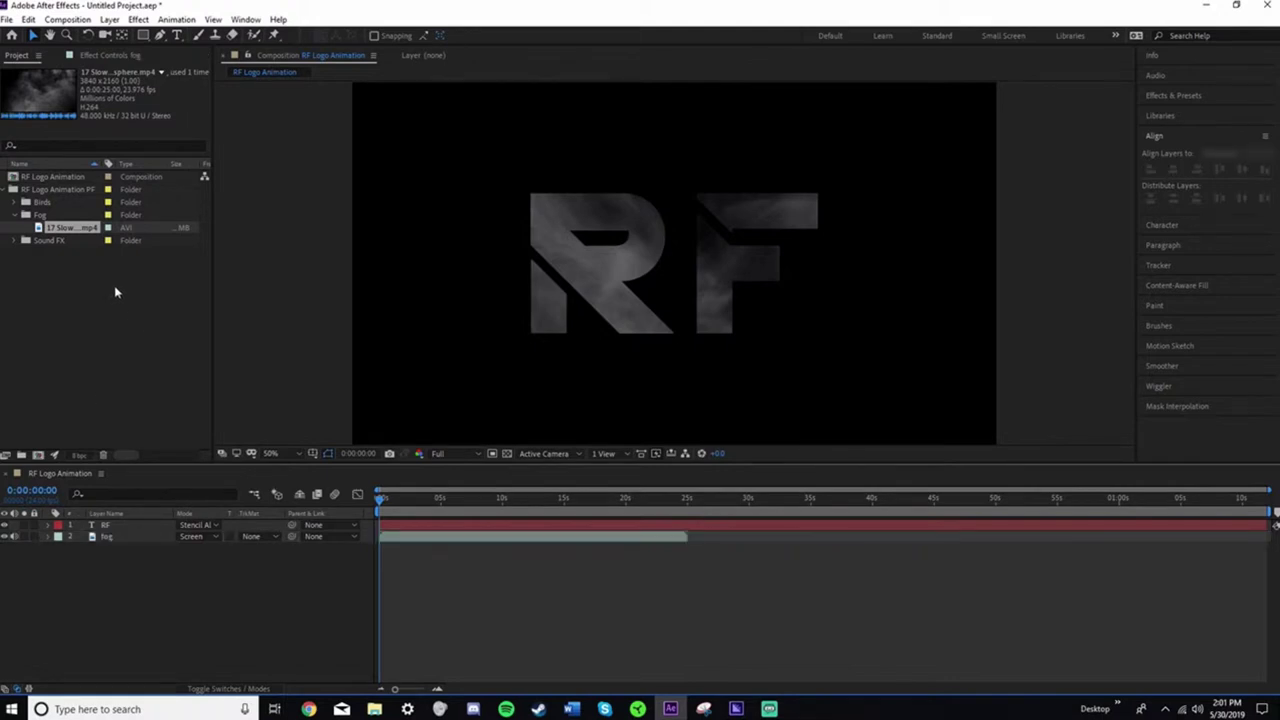
mouse_move(380, 505)
mouse_down()
mouse_move(462, 500)
mouse_move(378, 507)
mouse_up()
click(44, 283)
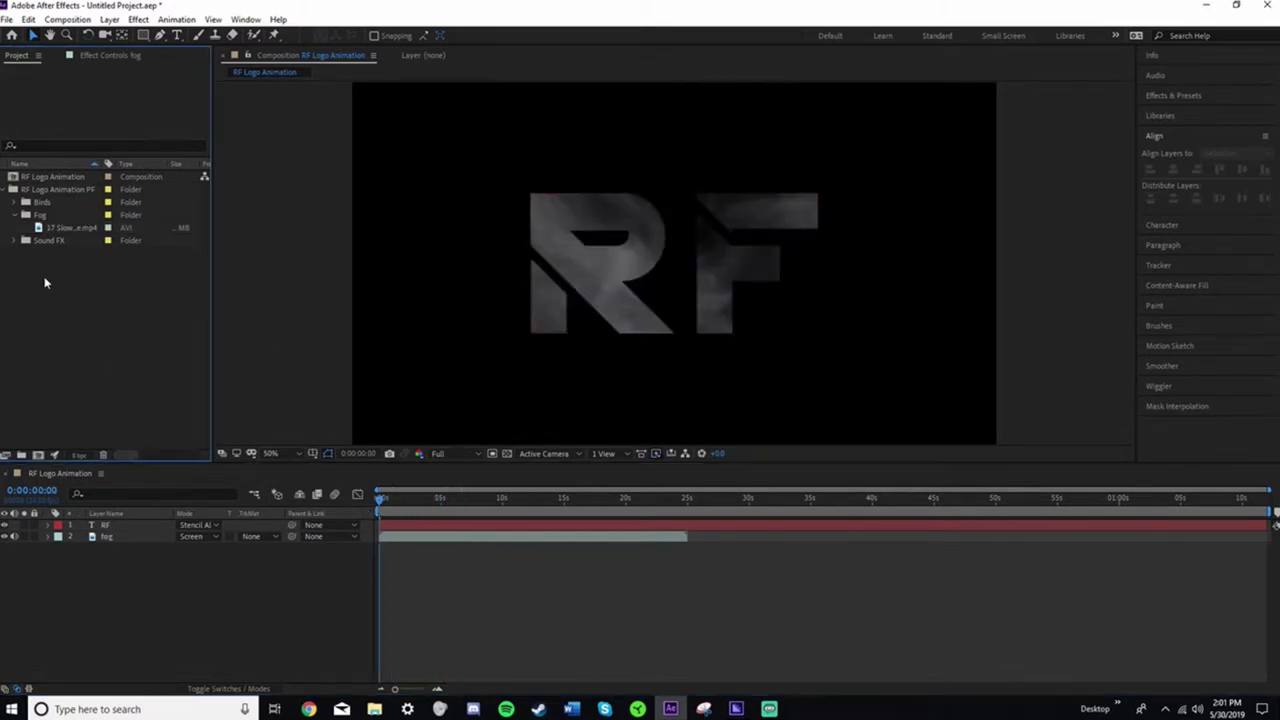
Add the greenscreen birds clip as a layer named Birds, scaled to about 135%
click(14, 215)
click(14, 203)
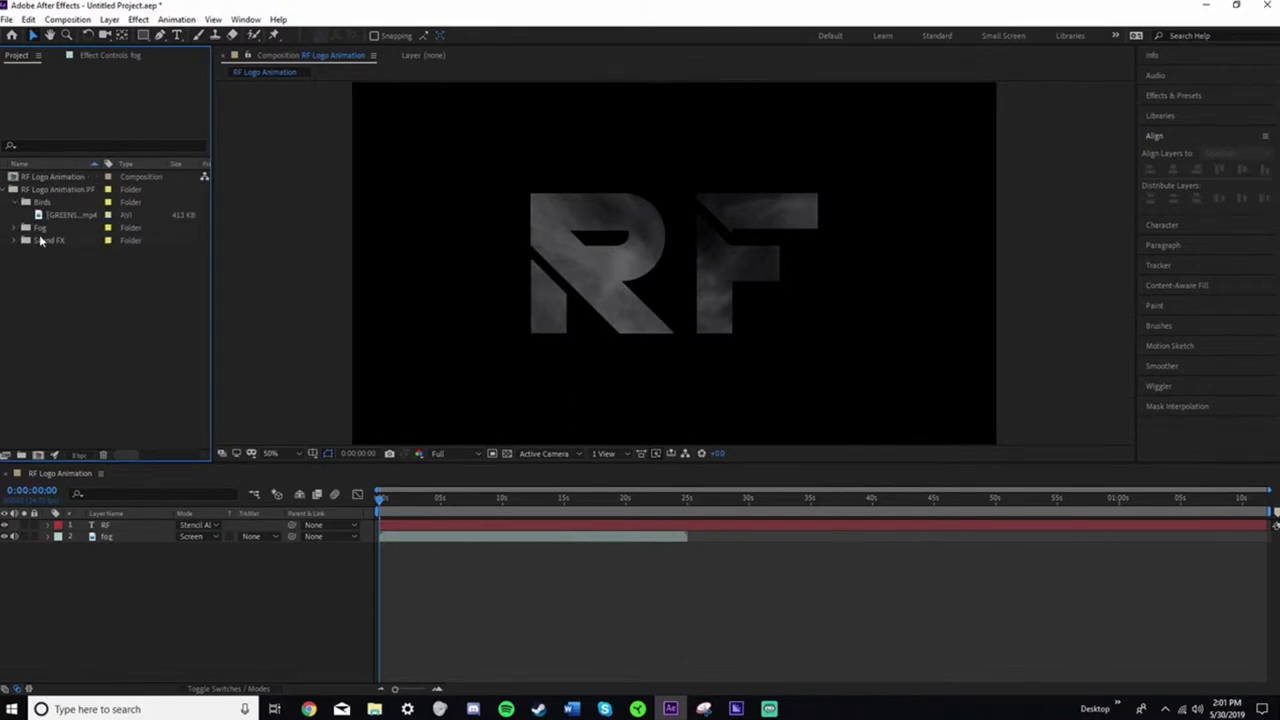
drag(62, 215, 137, 548)
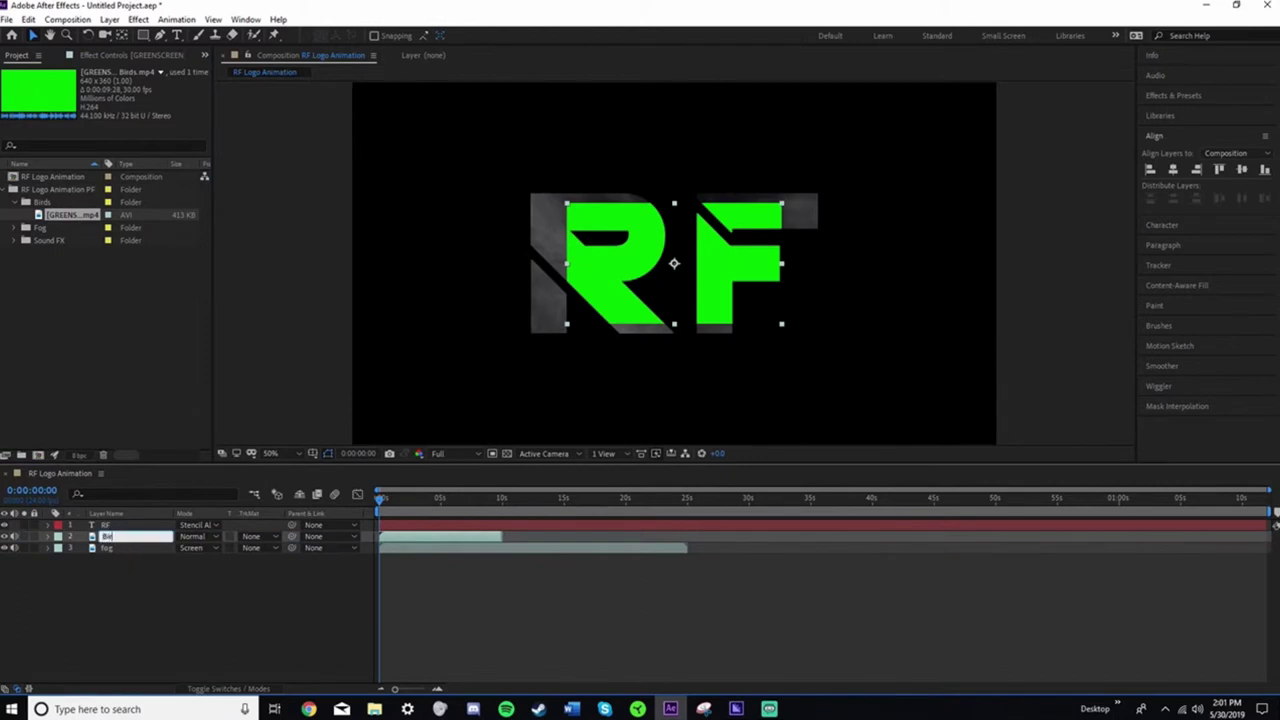
text(Birds)
key(Return)
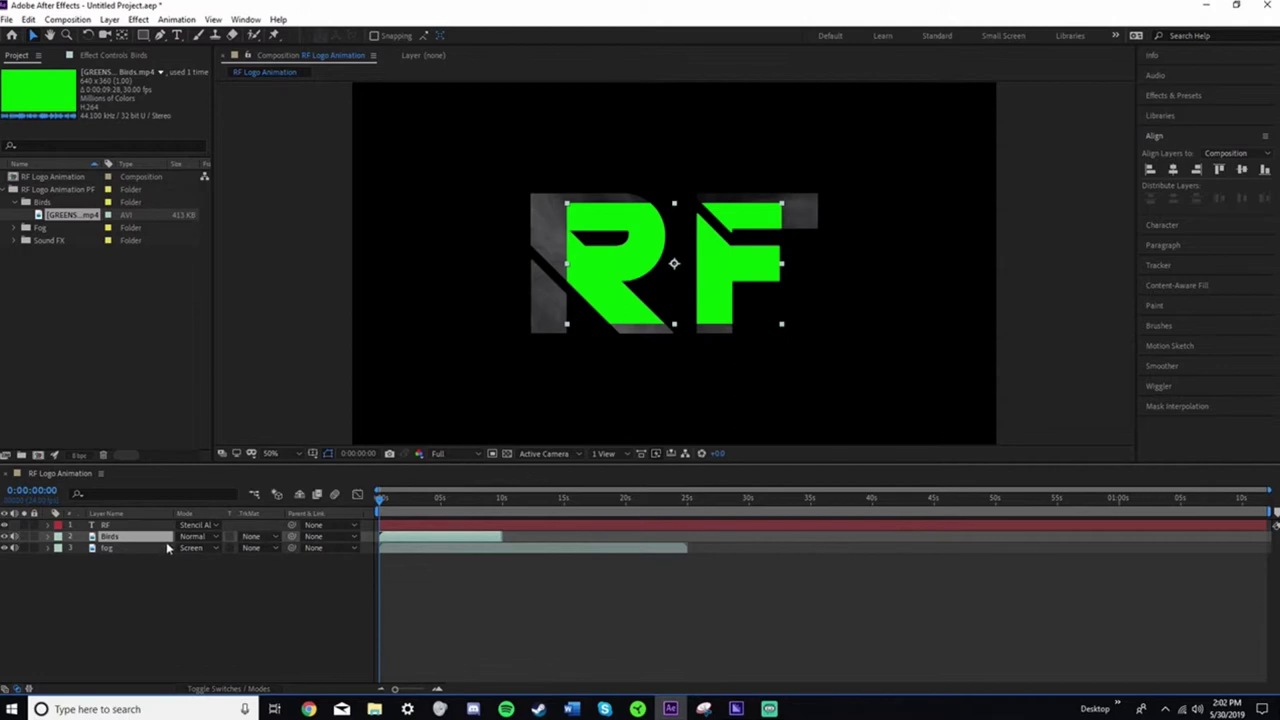
key(s)
drag(216, 553, 330, 552)
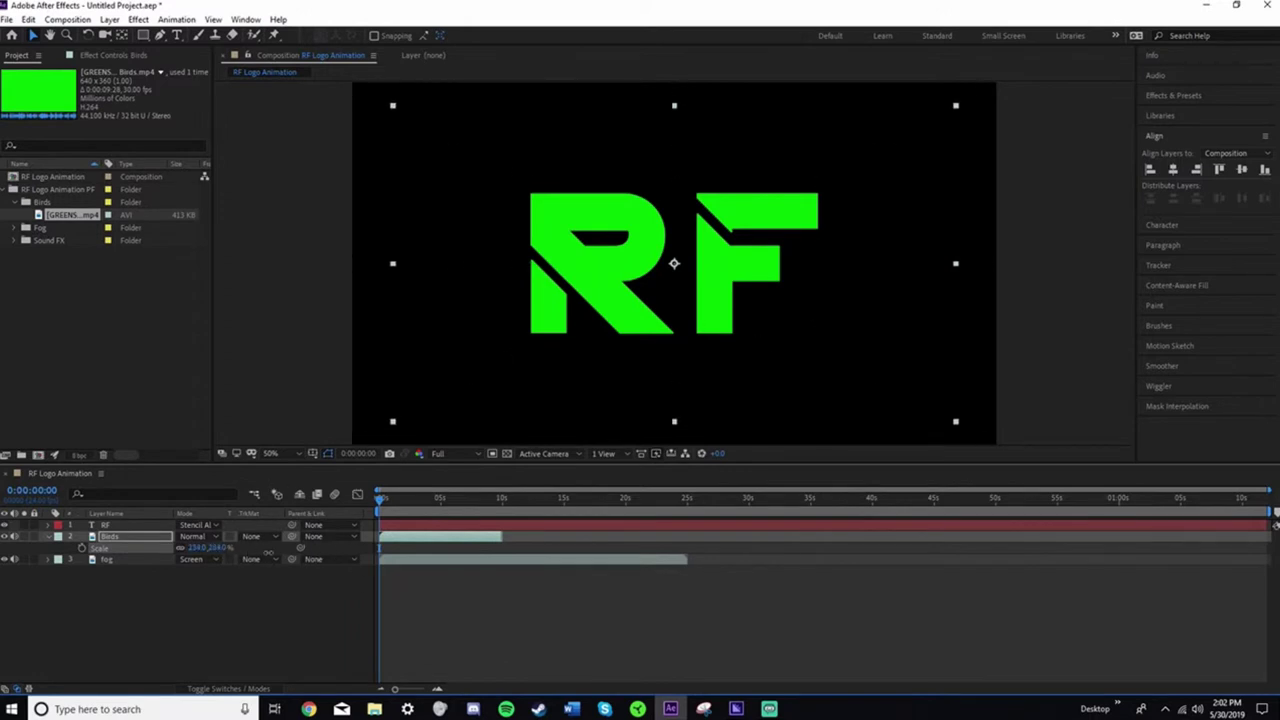
key(ctrl+z)
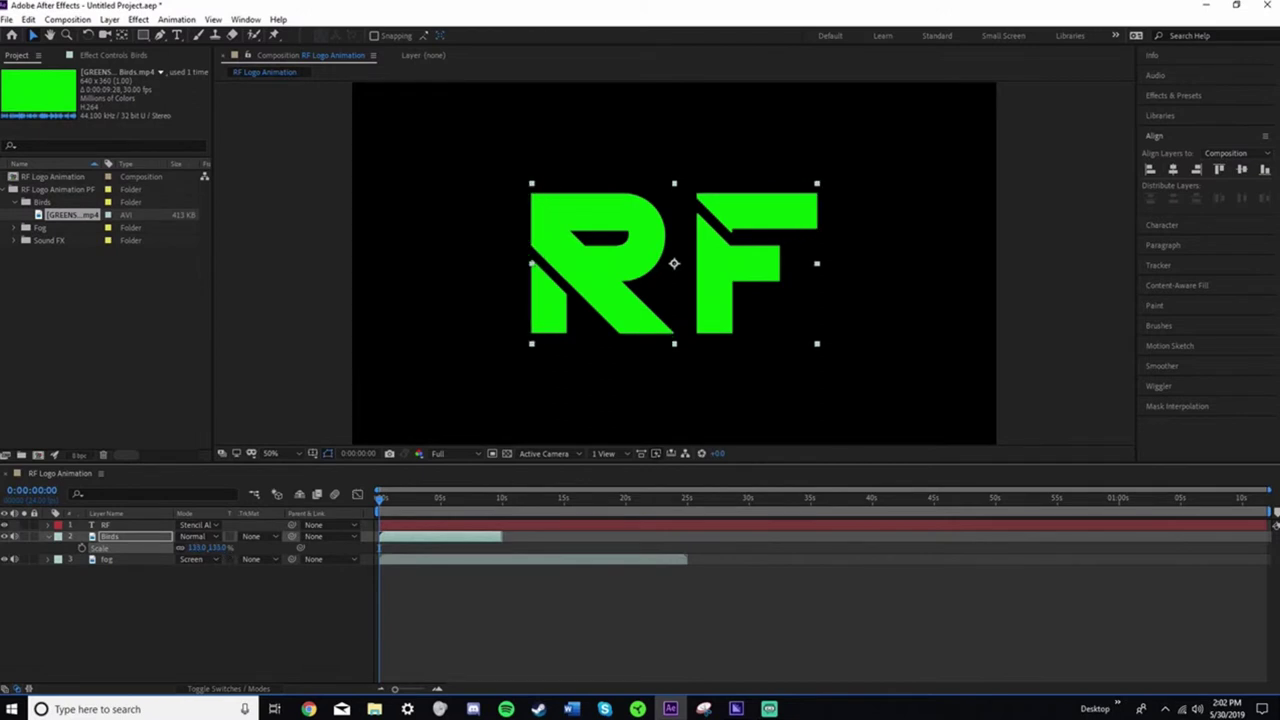
Apply Keylight (1.2) to the Birds layer and sample the green as the Screen Colour
click(1174, 96)
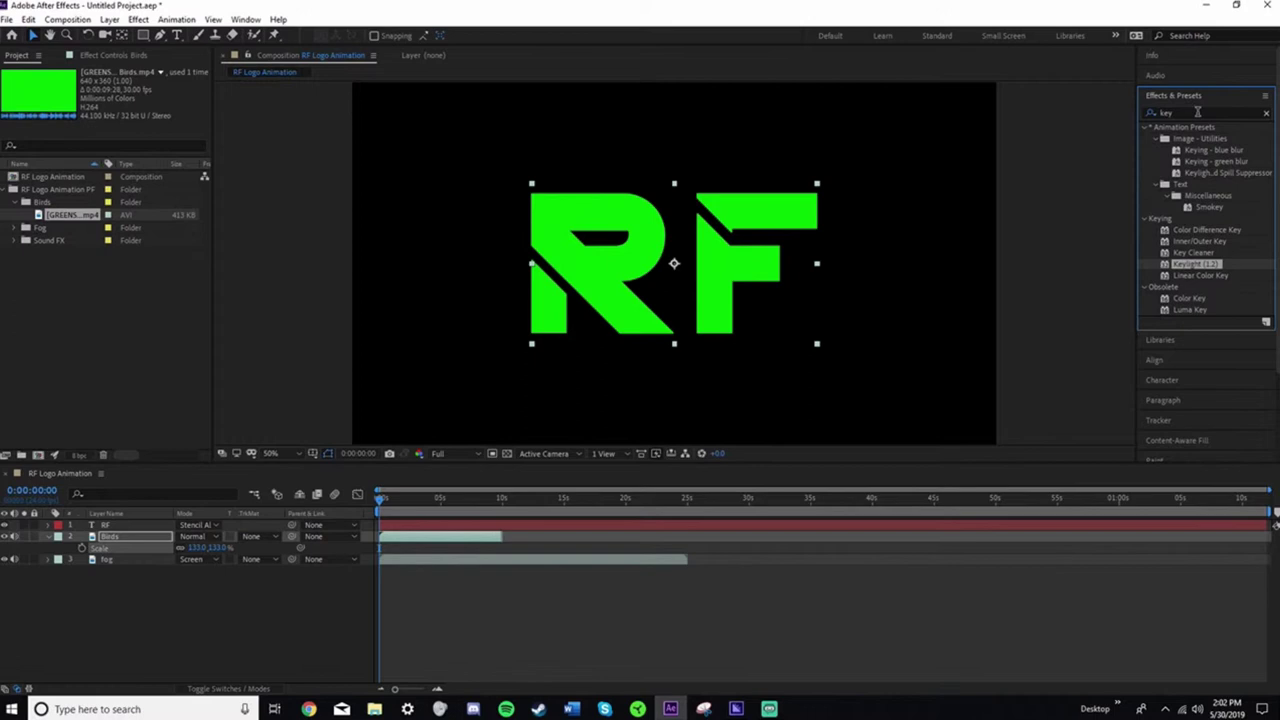
click(1183, 112)
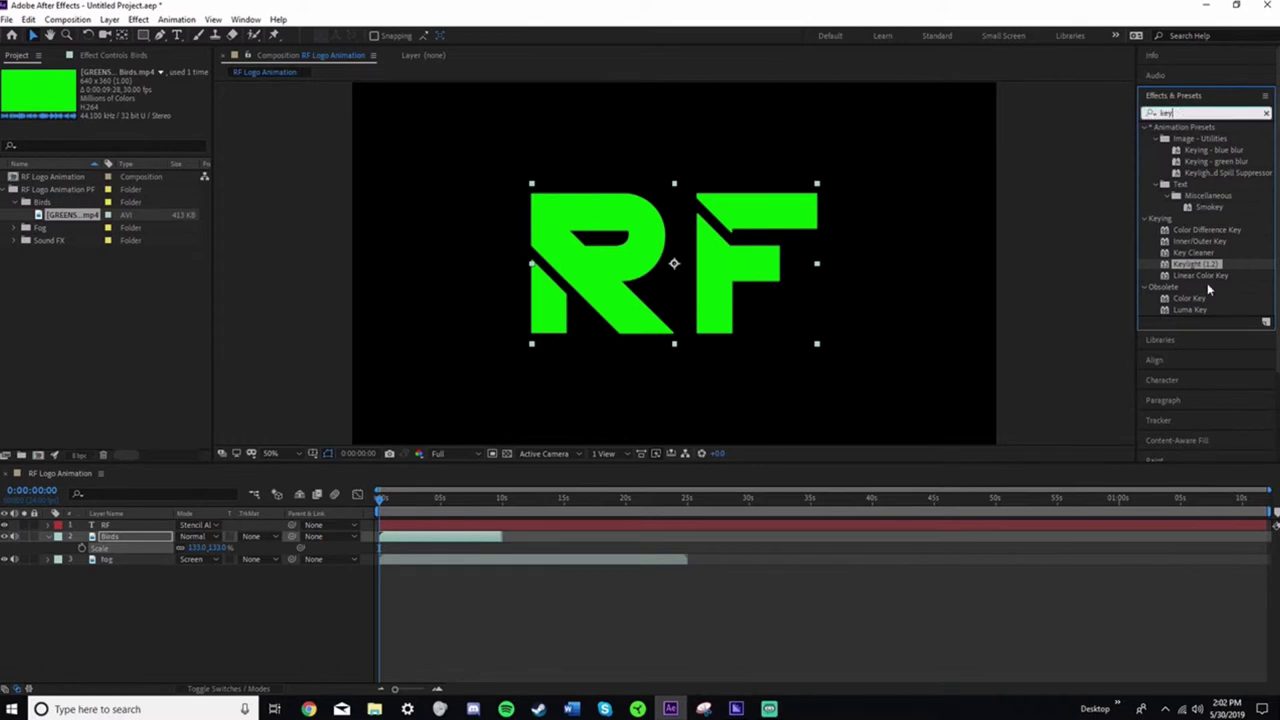
drag(1200, 272, 117, 540)
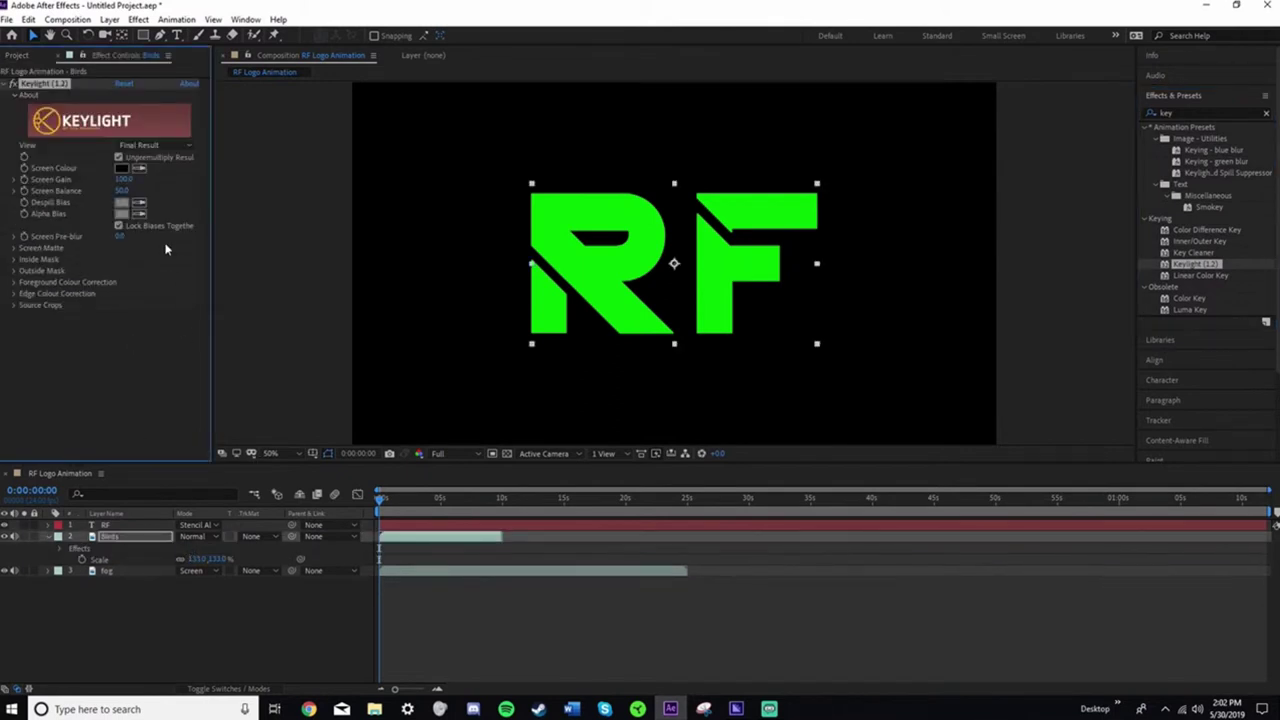
click(139, 168)
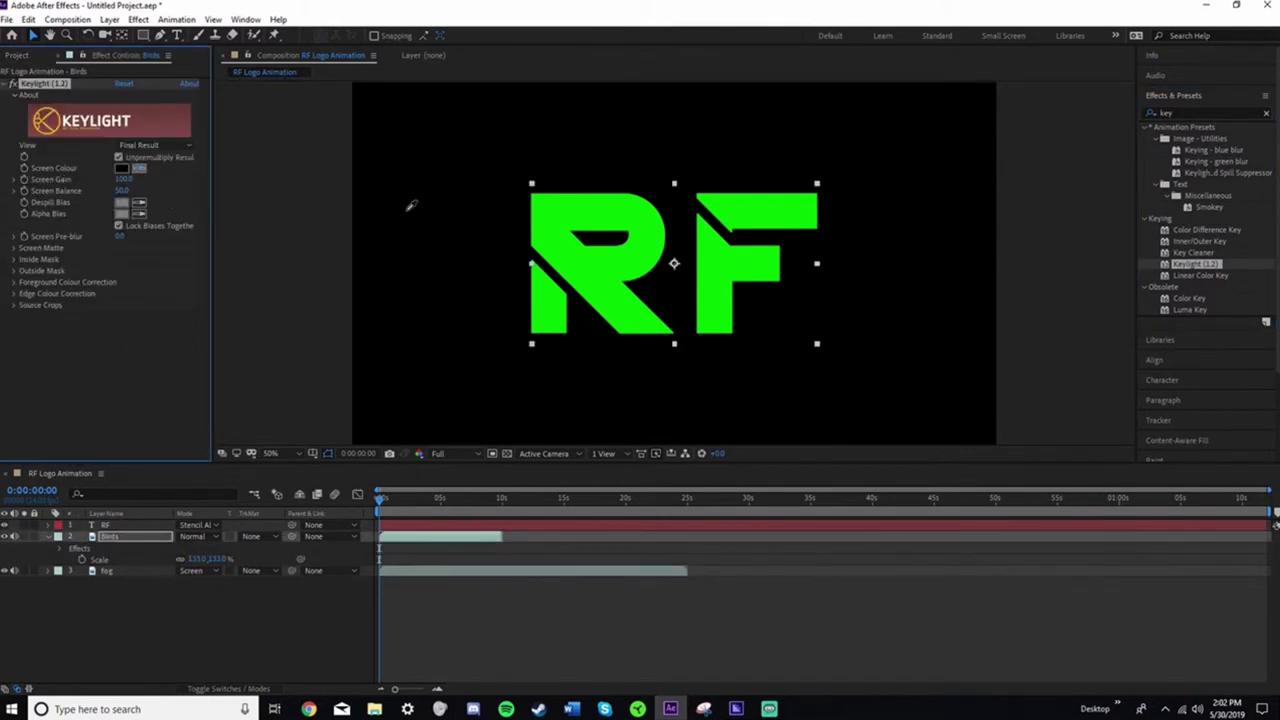
click(594, 216)
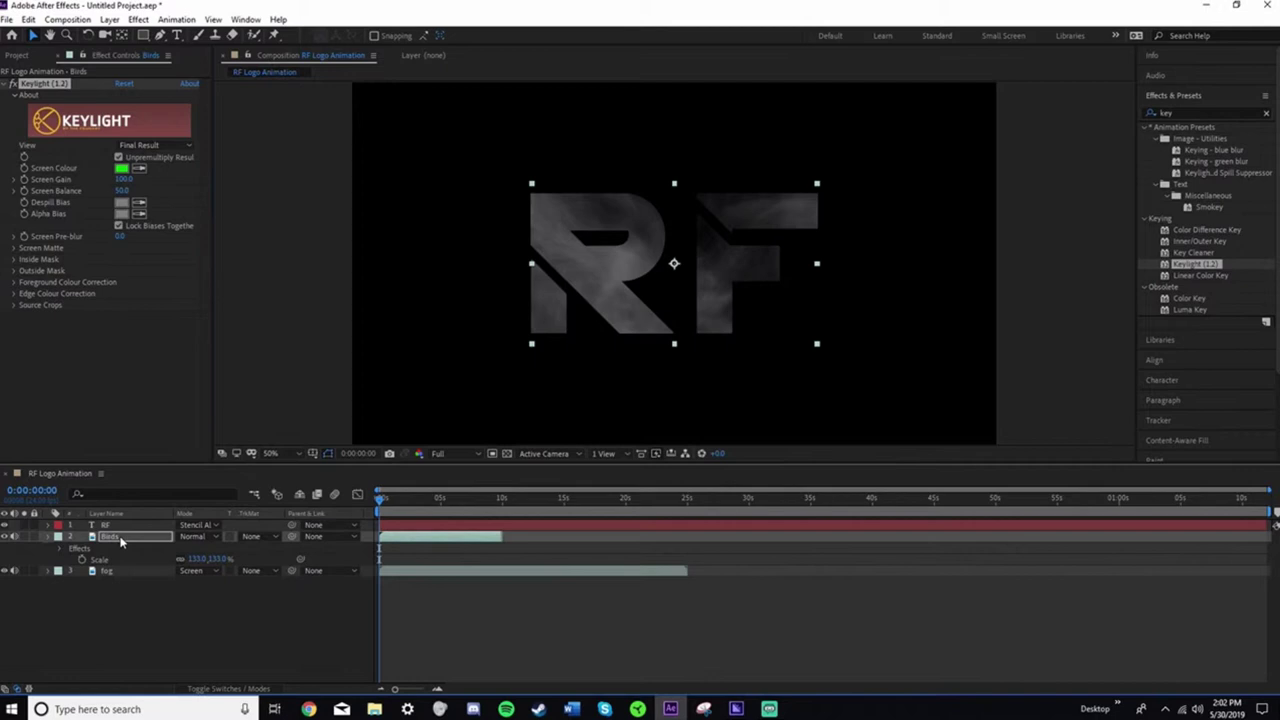
click(48, 537)
Scrub and play the preview to watch the keyed birds fly over the fog
drag(379, 505, 400, 506)
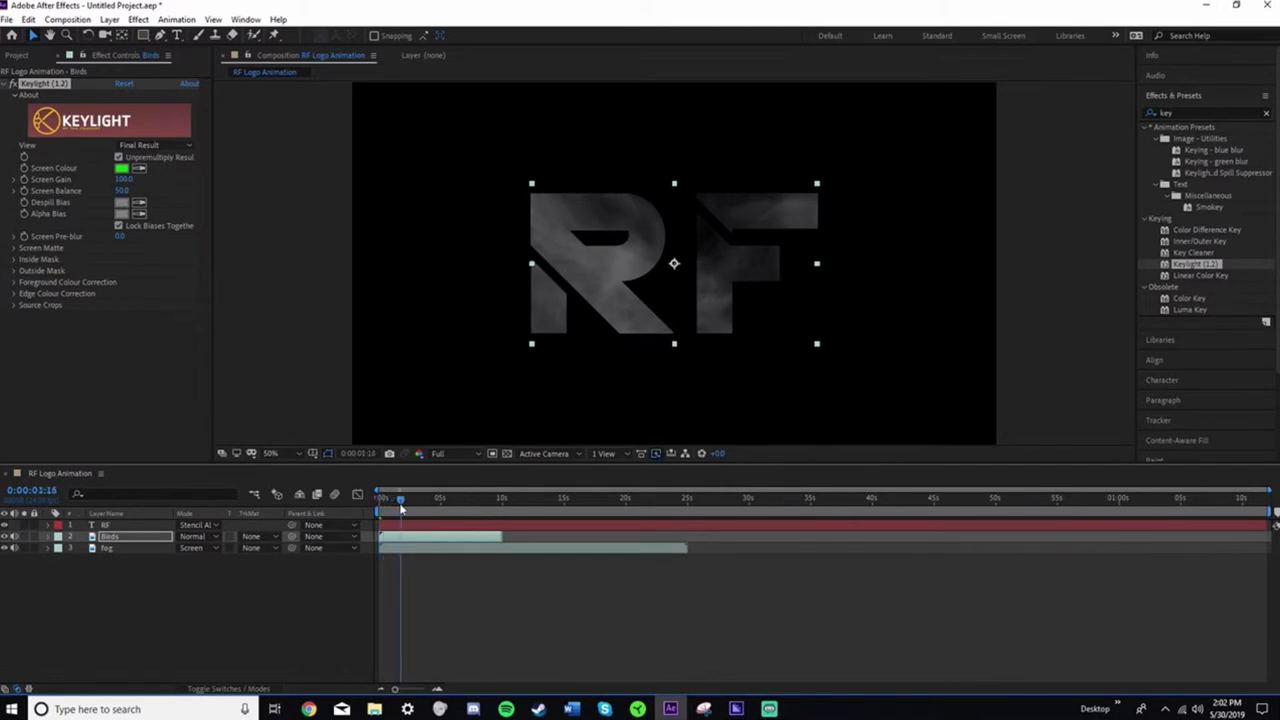
key(space)
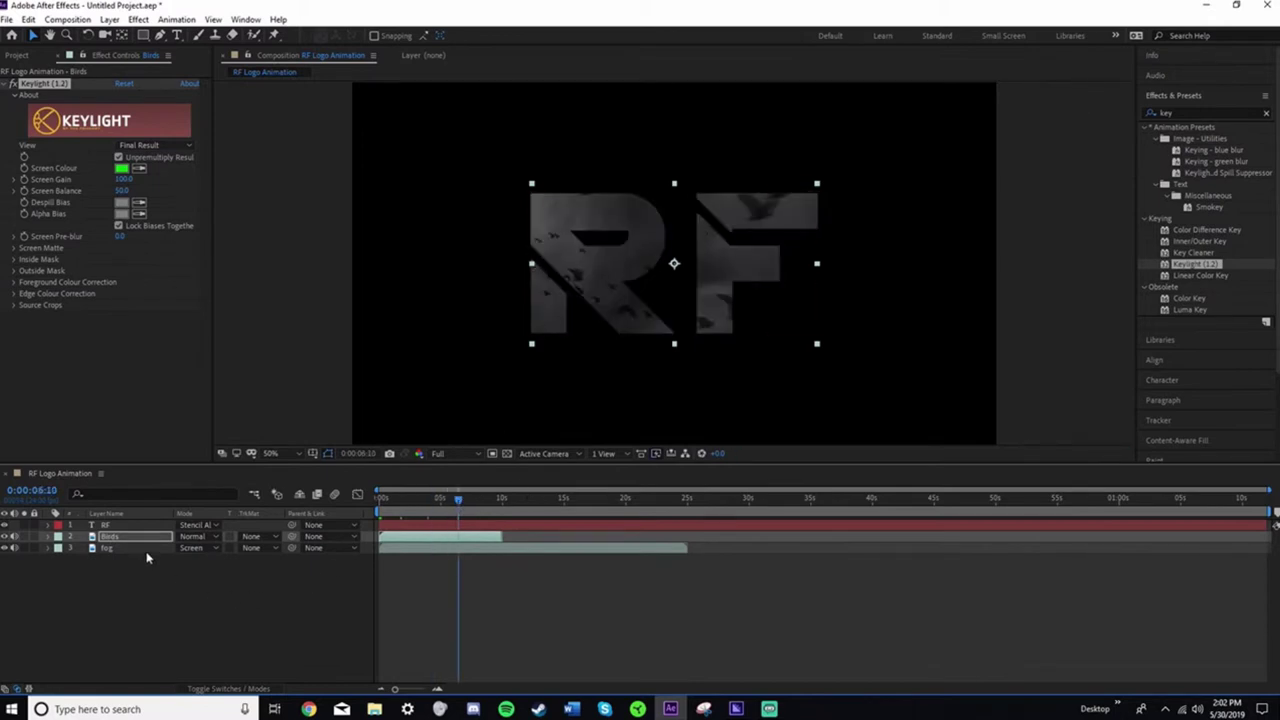
drag(461, 500, 386, 499)
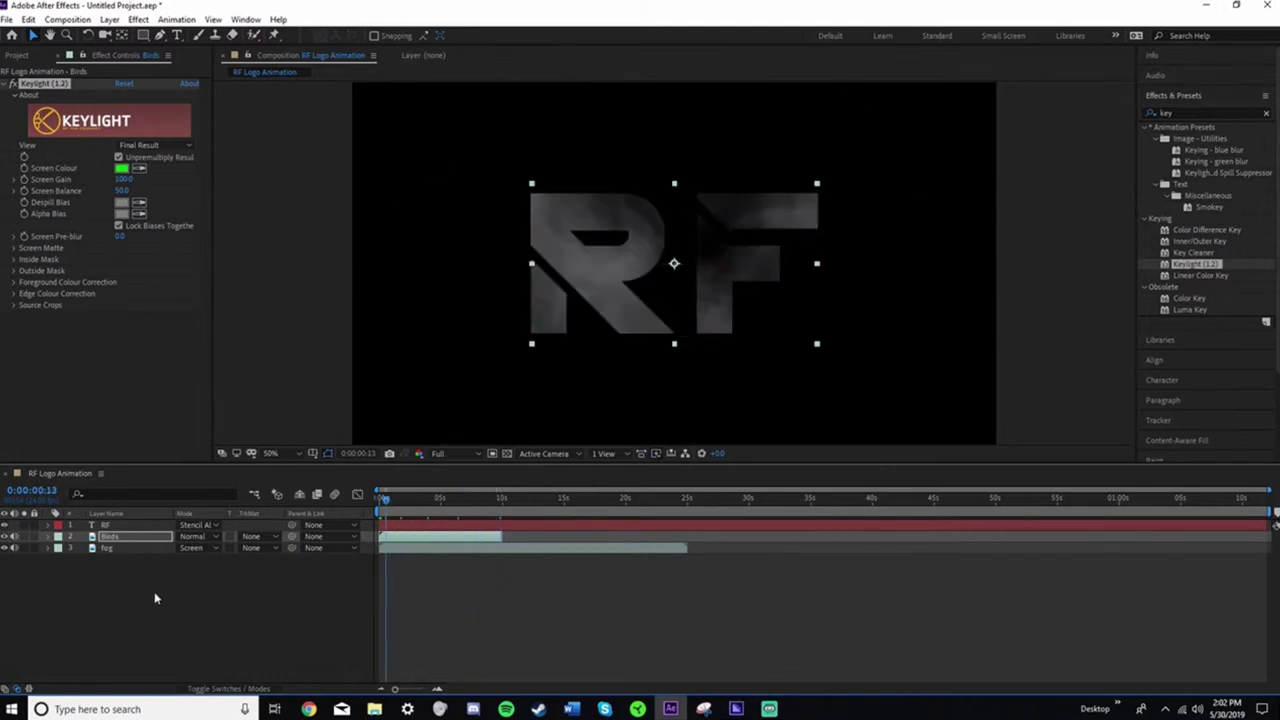
Time-stretch the Birds layer with a stretch factor of 3
right_click(123, 538)
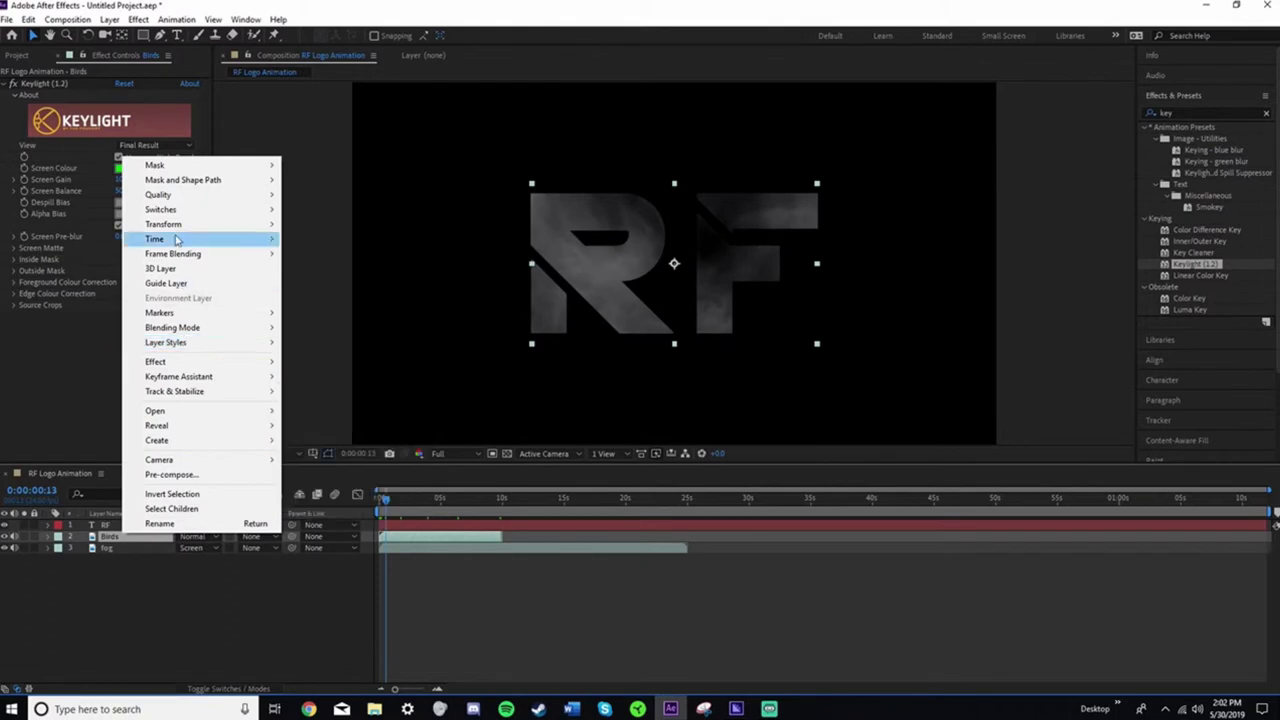
mouse_move(176, 240)
click(345, 270)
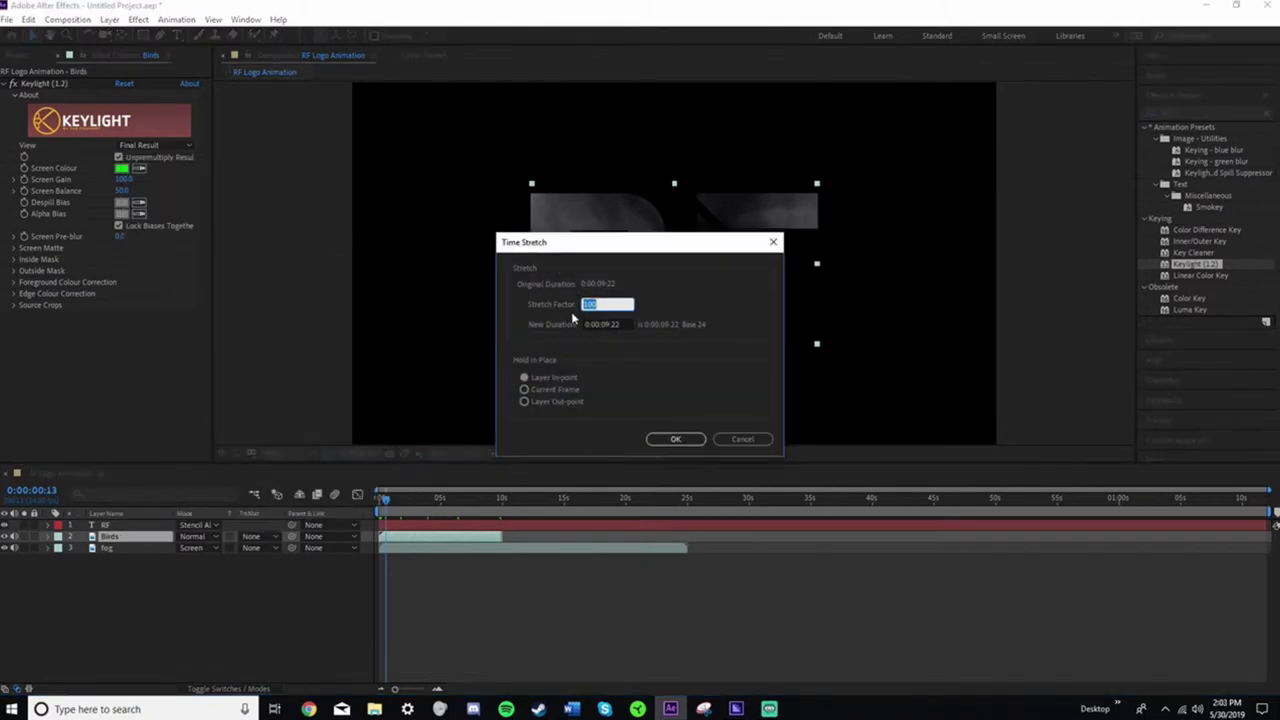
text(35)
click(678, 440)
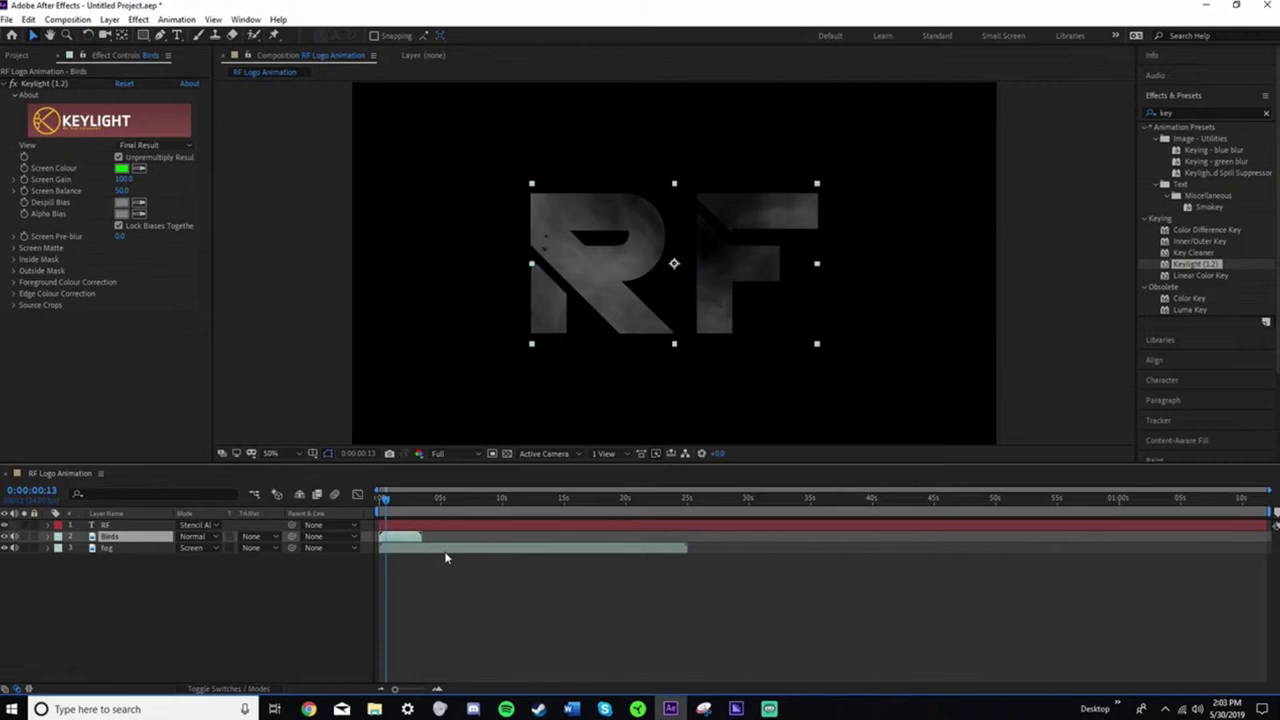
Change the Birds layer's time stretch factor to 45
right_click(156, 539)
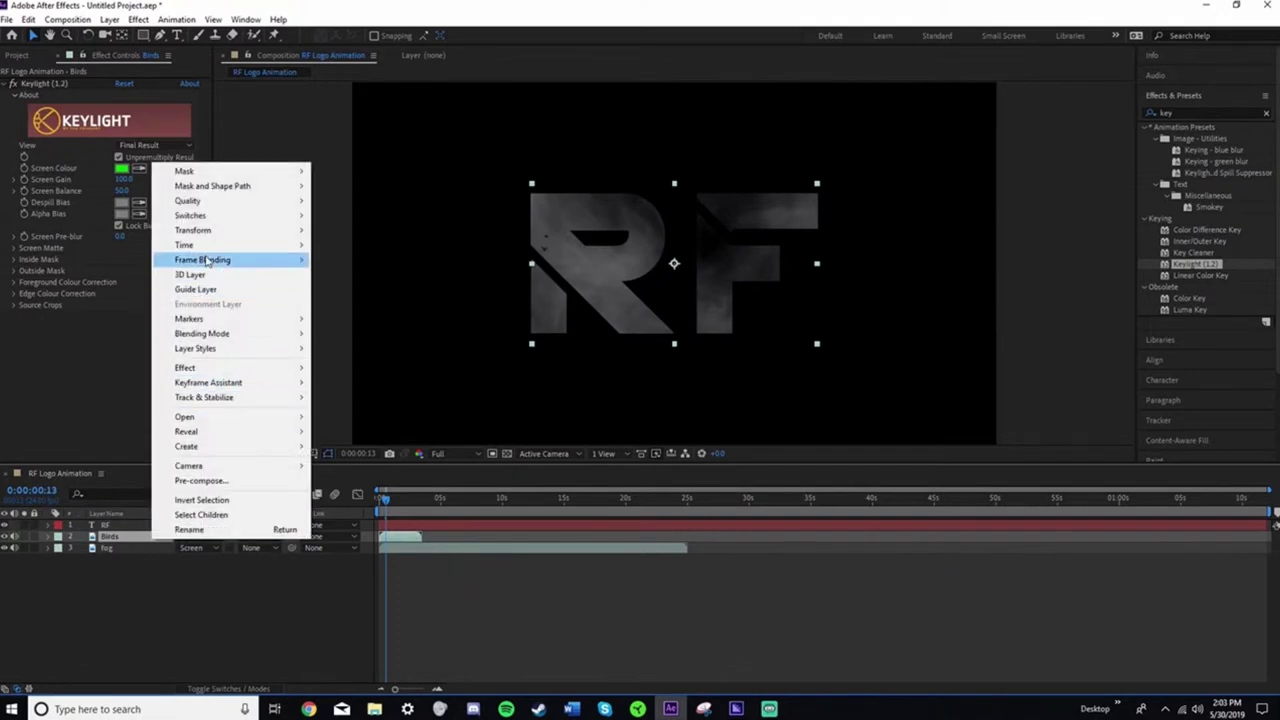
mouse_move(190, 244)
click(365, 274)
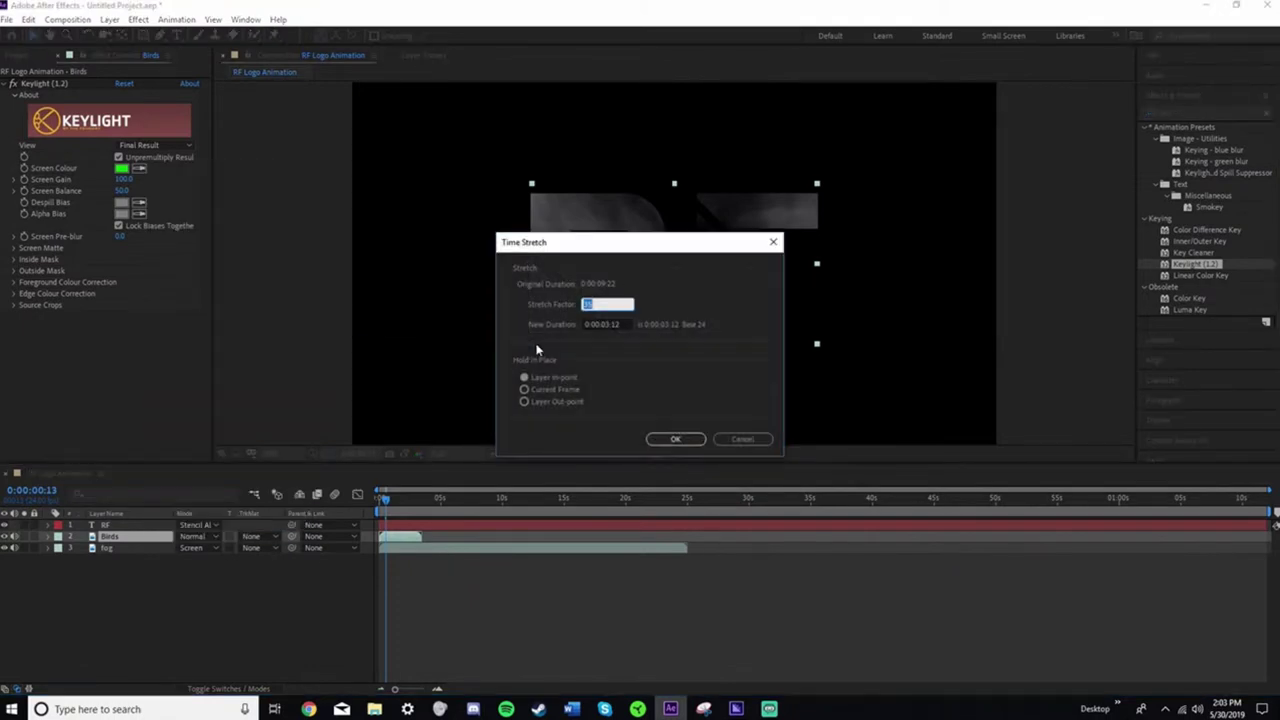
text(45)
click(670, 440)
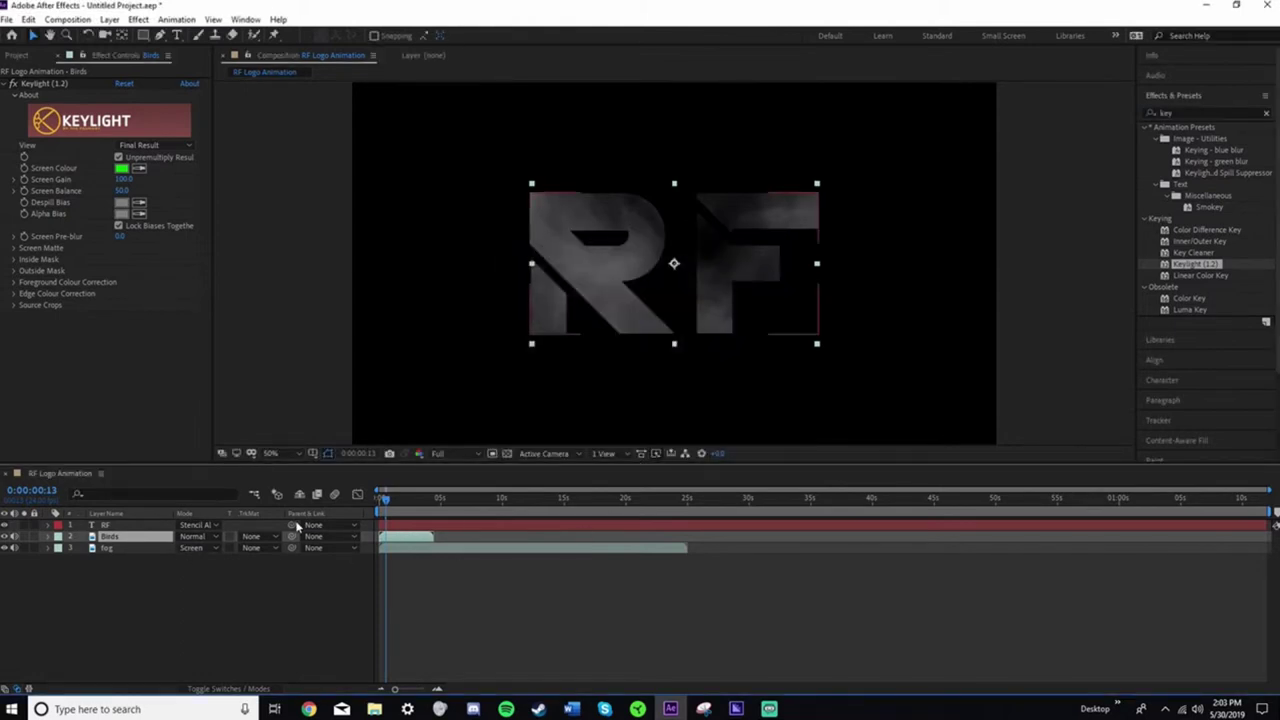
Jump to 0:00:00:22, show the audio meters, then return to the composition start
click(392, 507)
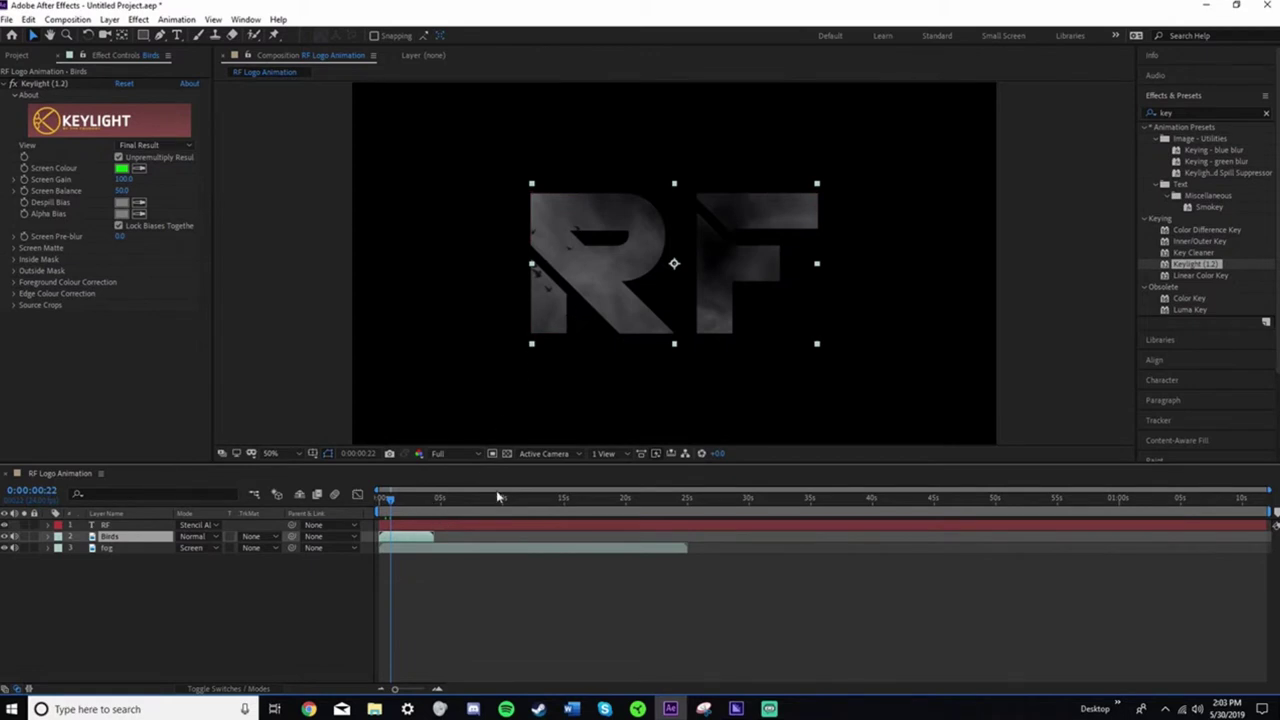
click(1166, 76)
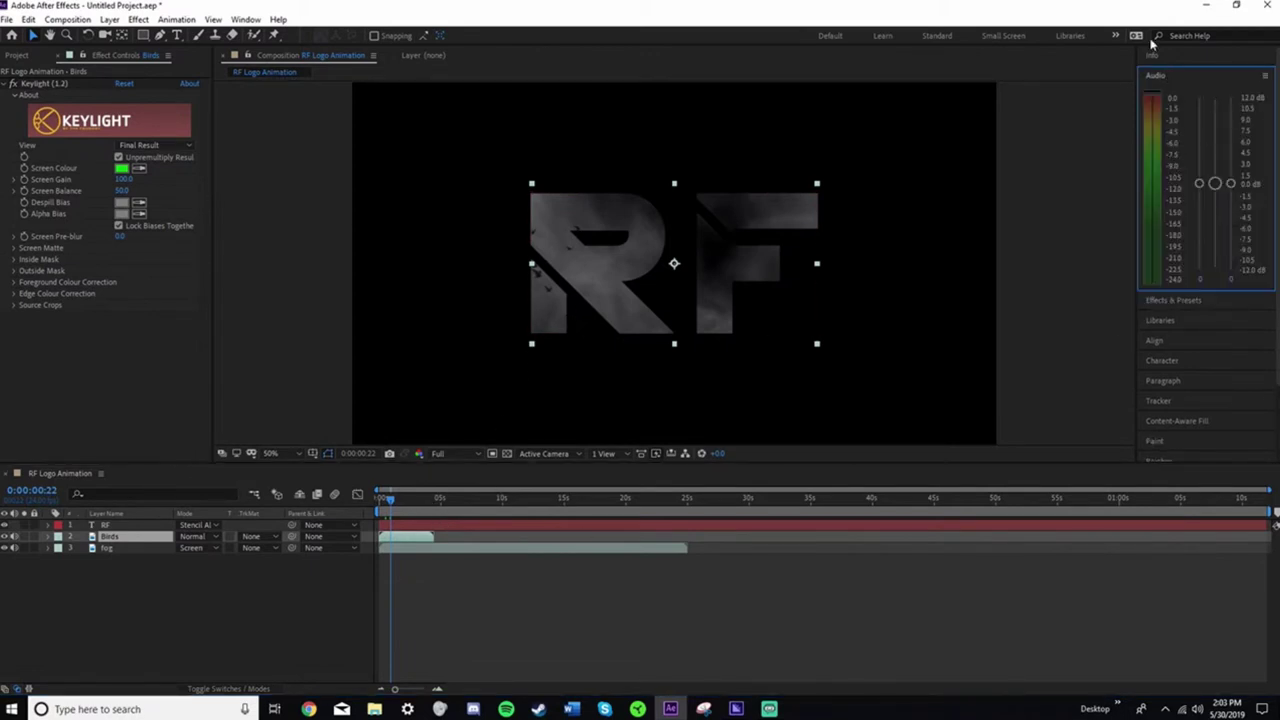
click(1176, 302)
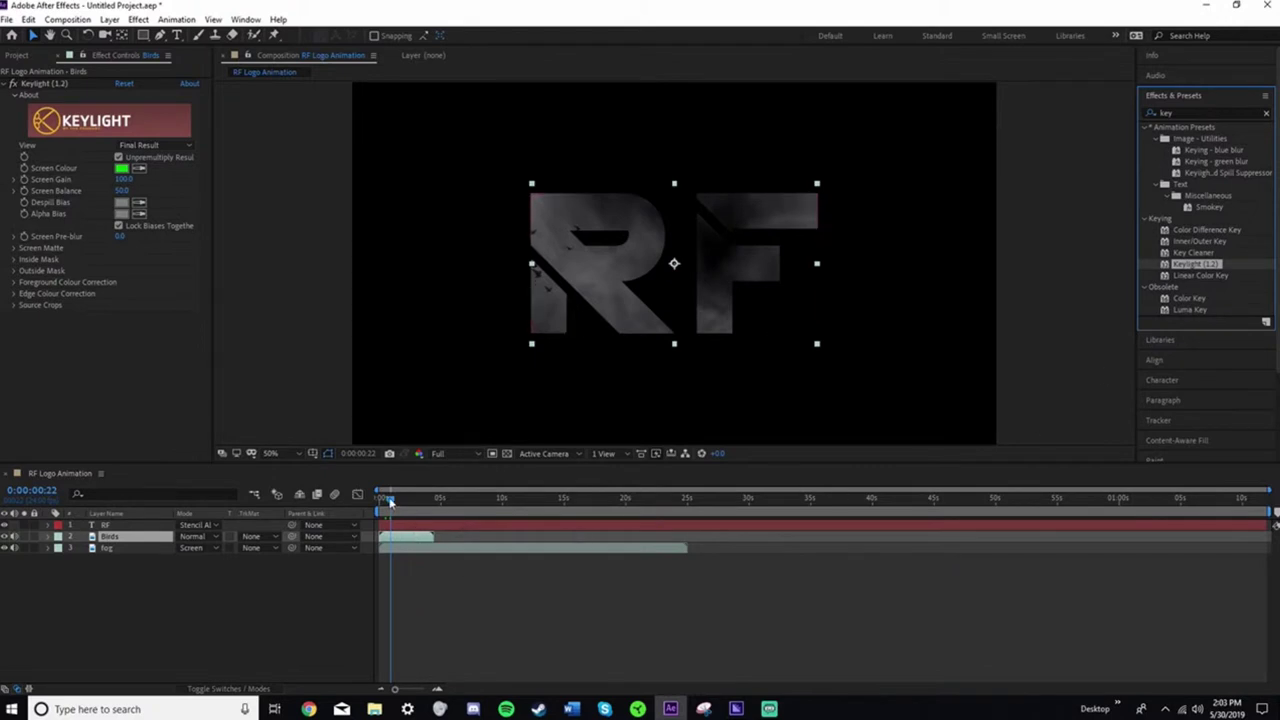
mouse_move(390, 502)
mouse_down()
mouse_move(378, 504)
mouse_move(396, 508)
mouse_up()
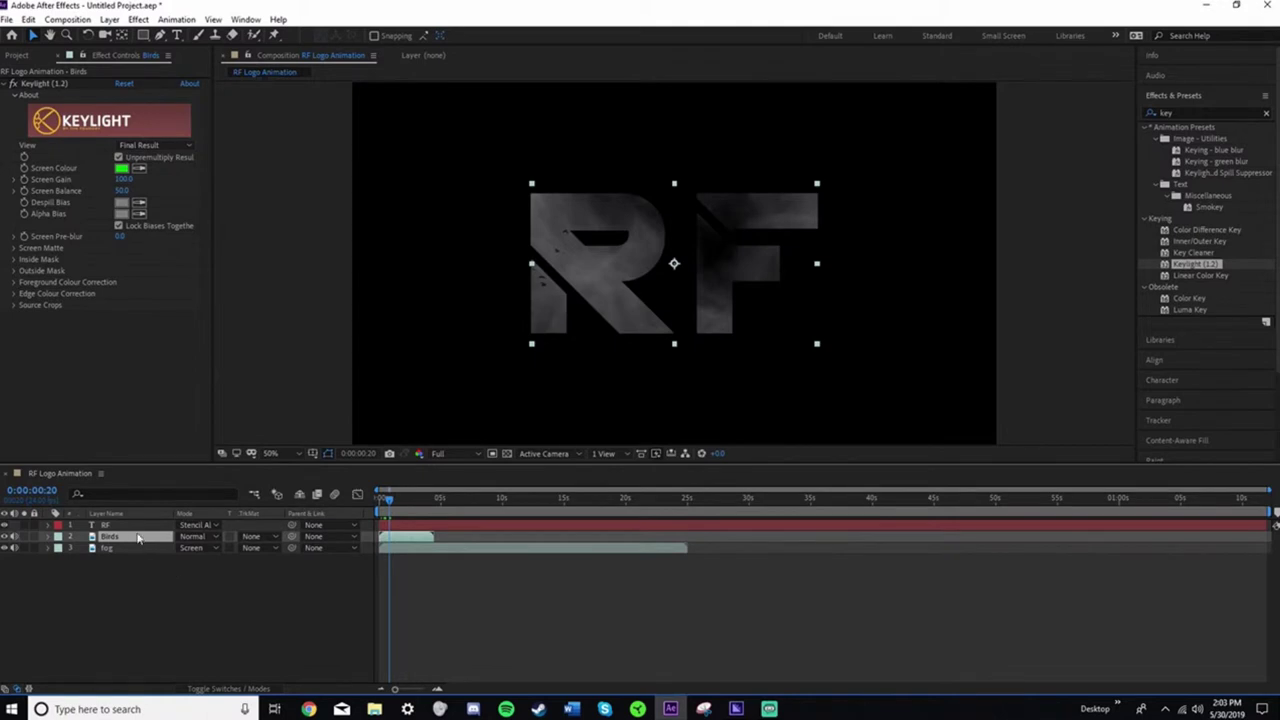
Duplicate the Birds layer, scale Birds and Birds 2 to 153%, and nudge both slightly right
key(ctrl+d)
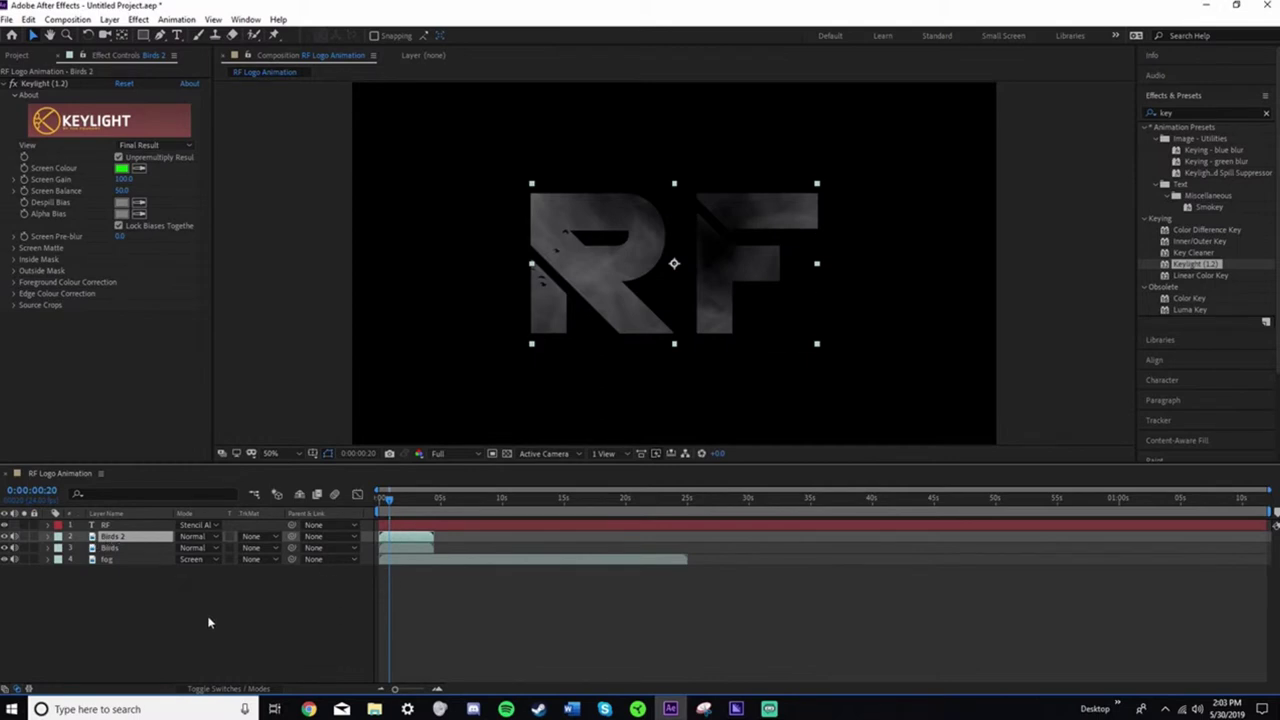
shift+click(352, 547)
key(s)
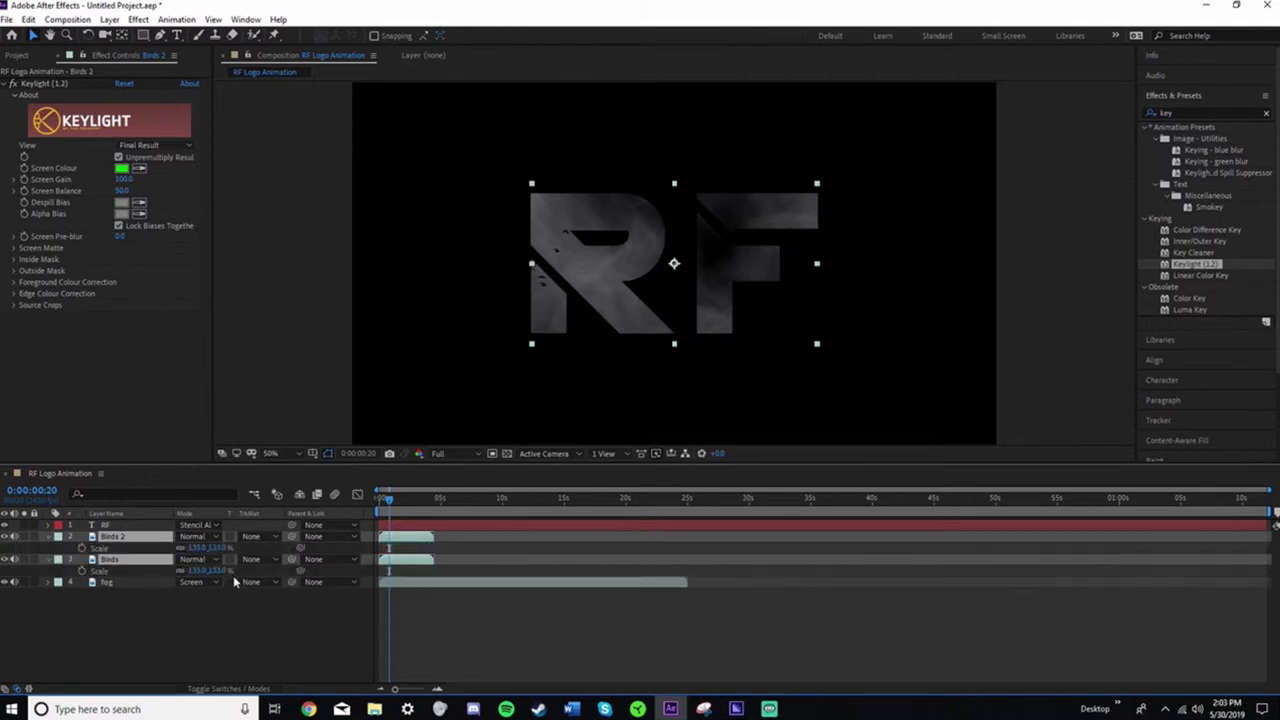
drag(212, 548, 230, 550)
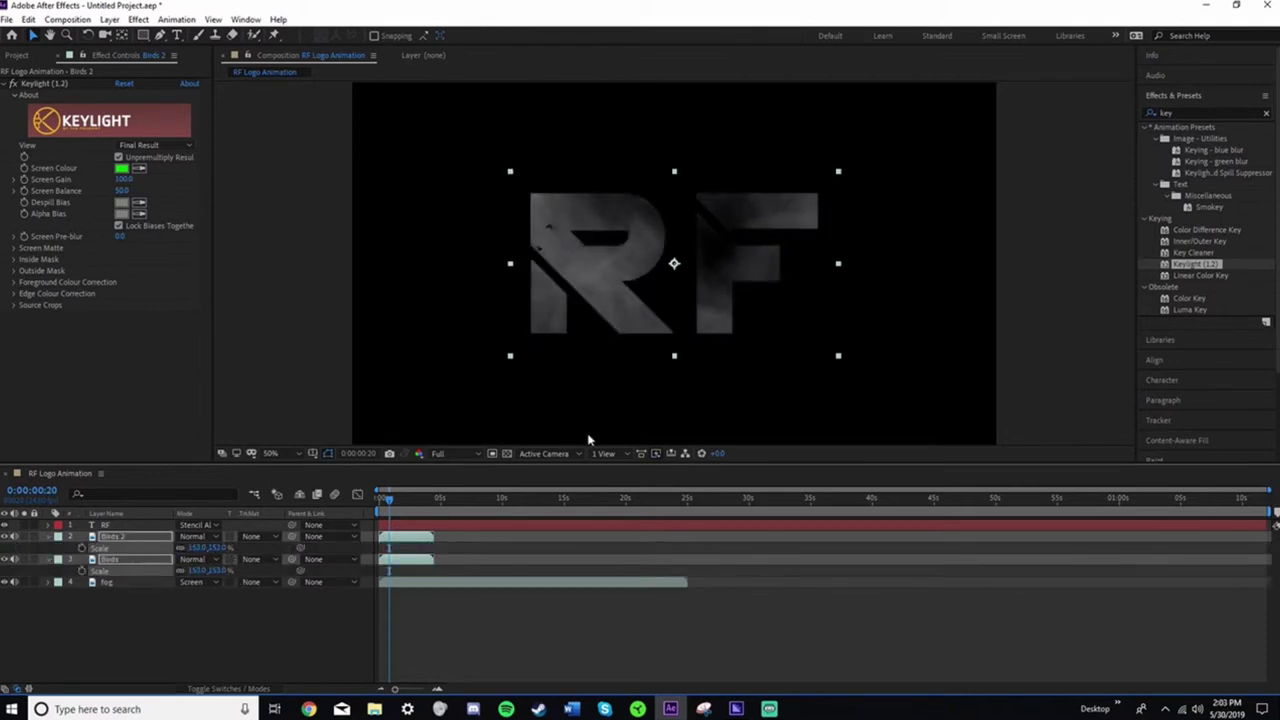
click(297, 382)
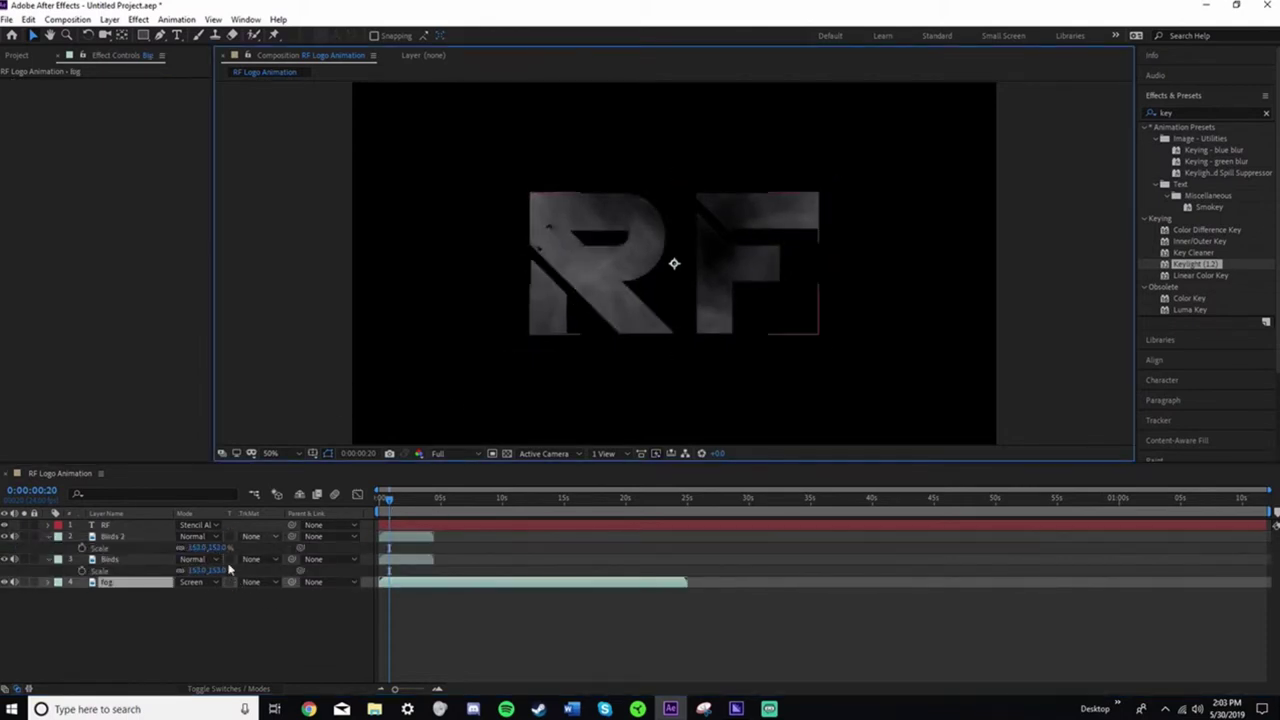
drag(364, 557, 368, 532)
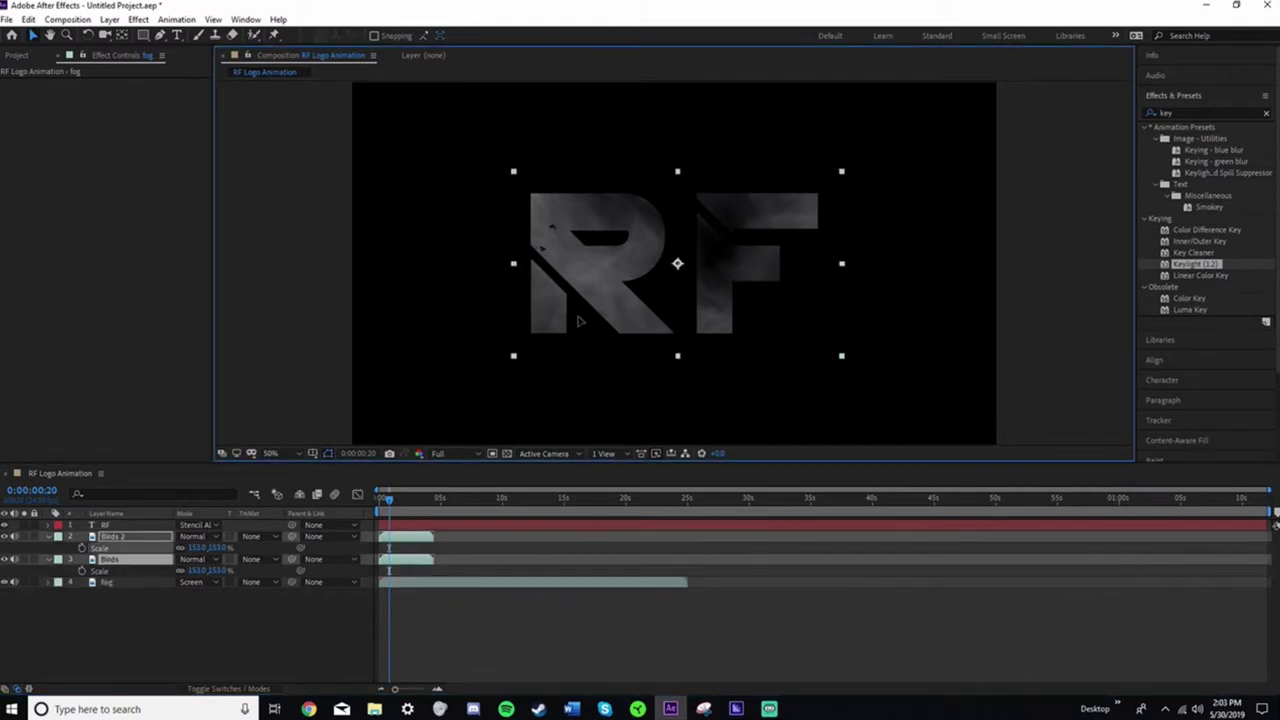
drag(578, 321, 590, 321)
click(335, 368)
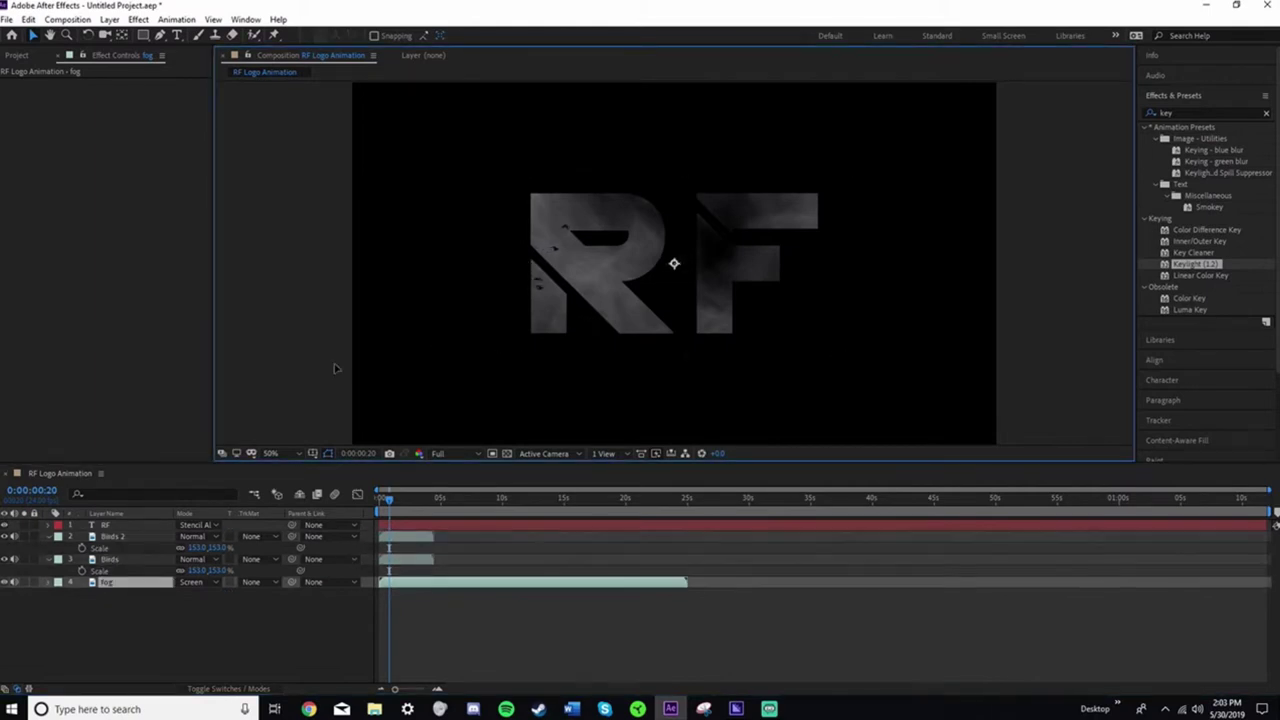
Duplicate Birds 2 into a new Birds 3 layer and enlarge it to 173%
click(47, 559)
click(47, 536)
click(118, 537)
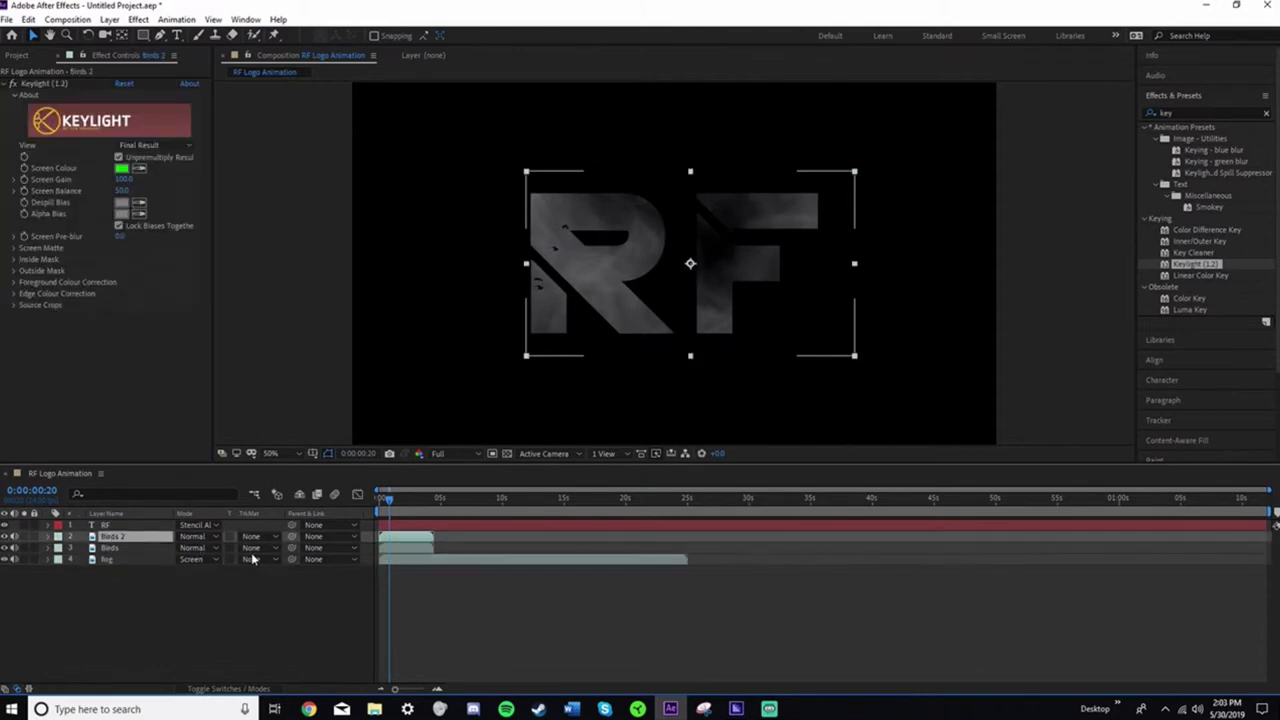
key(ctrl+d)
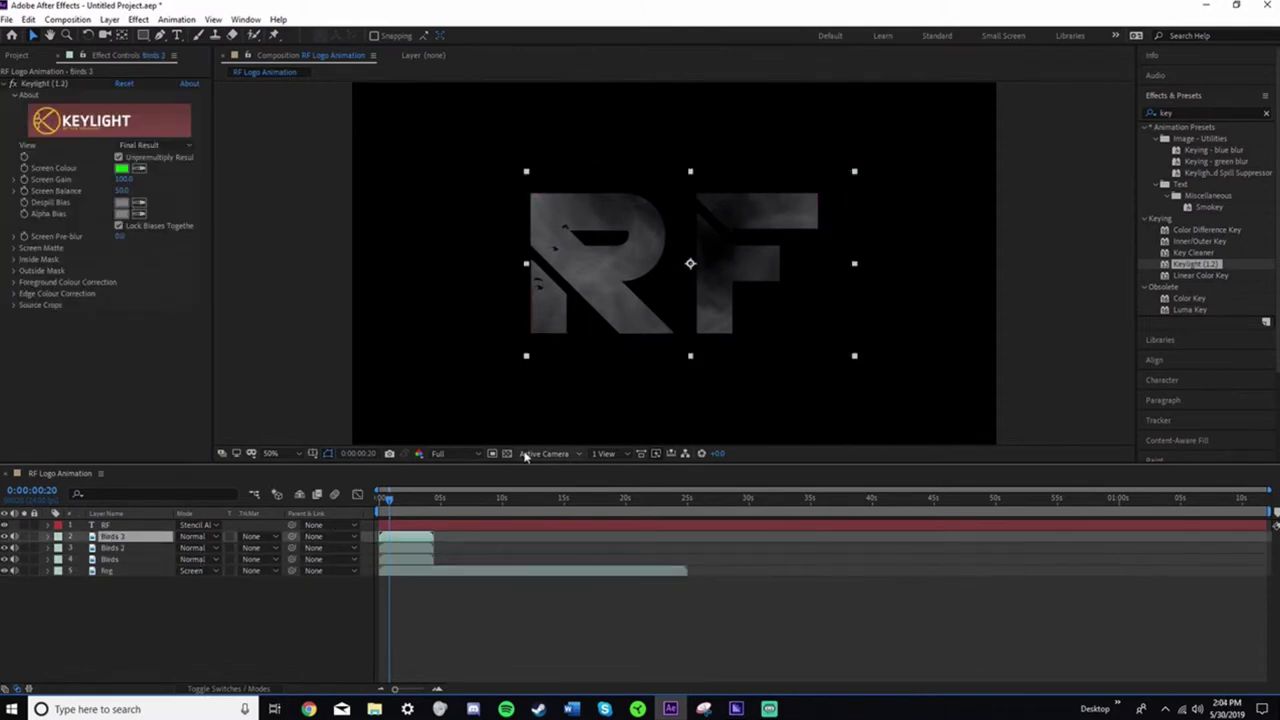
key(s)
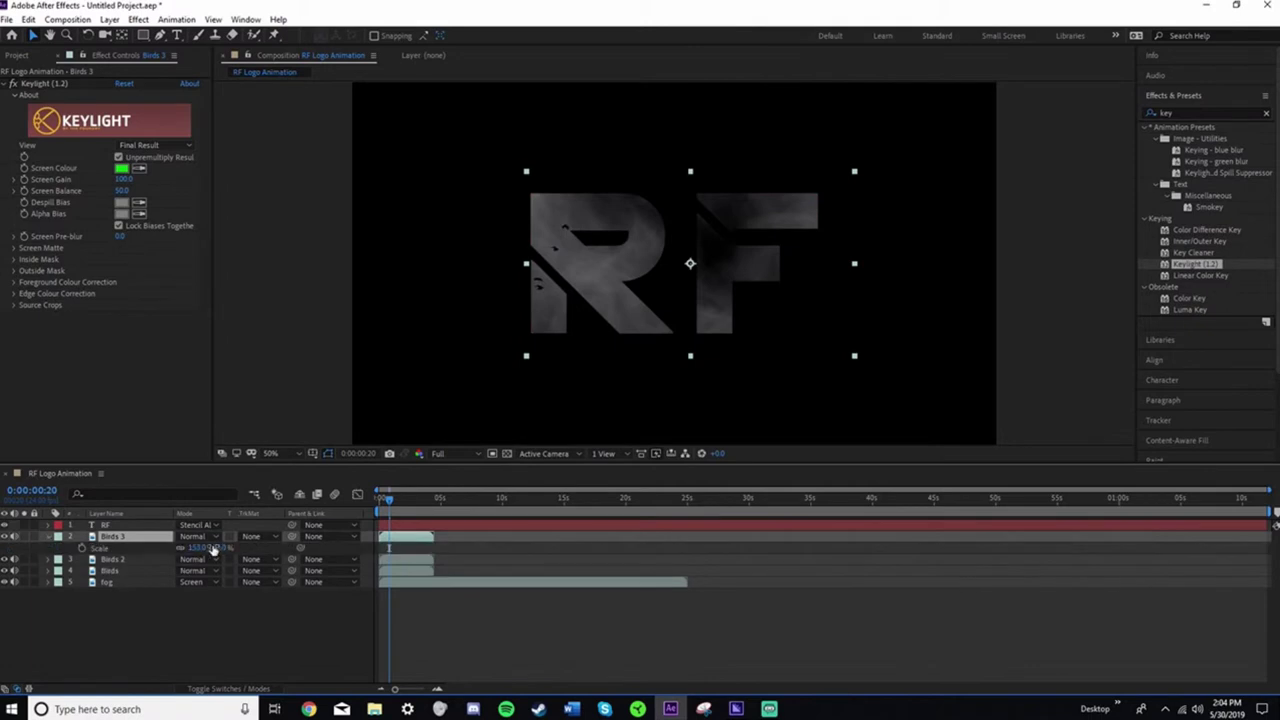
drag(210, 548, 252, 579)
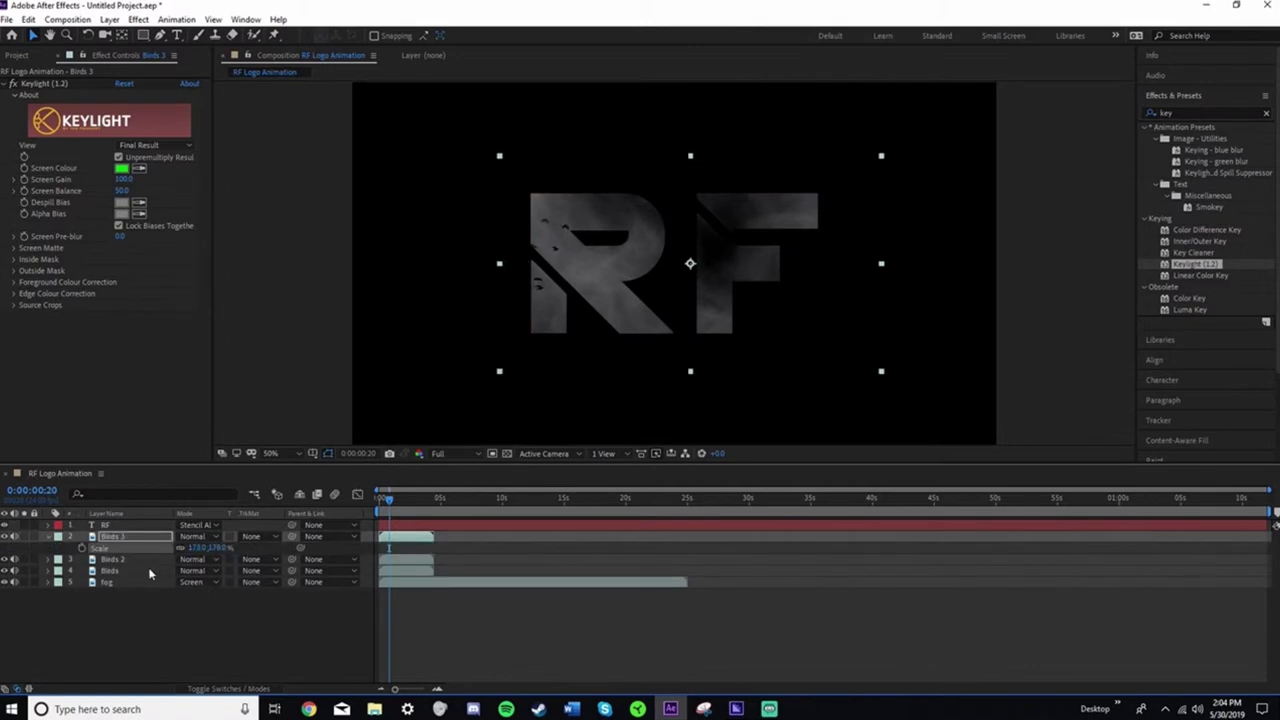
key(Return)
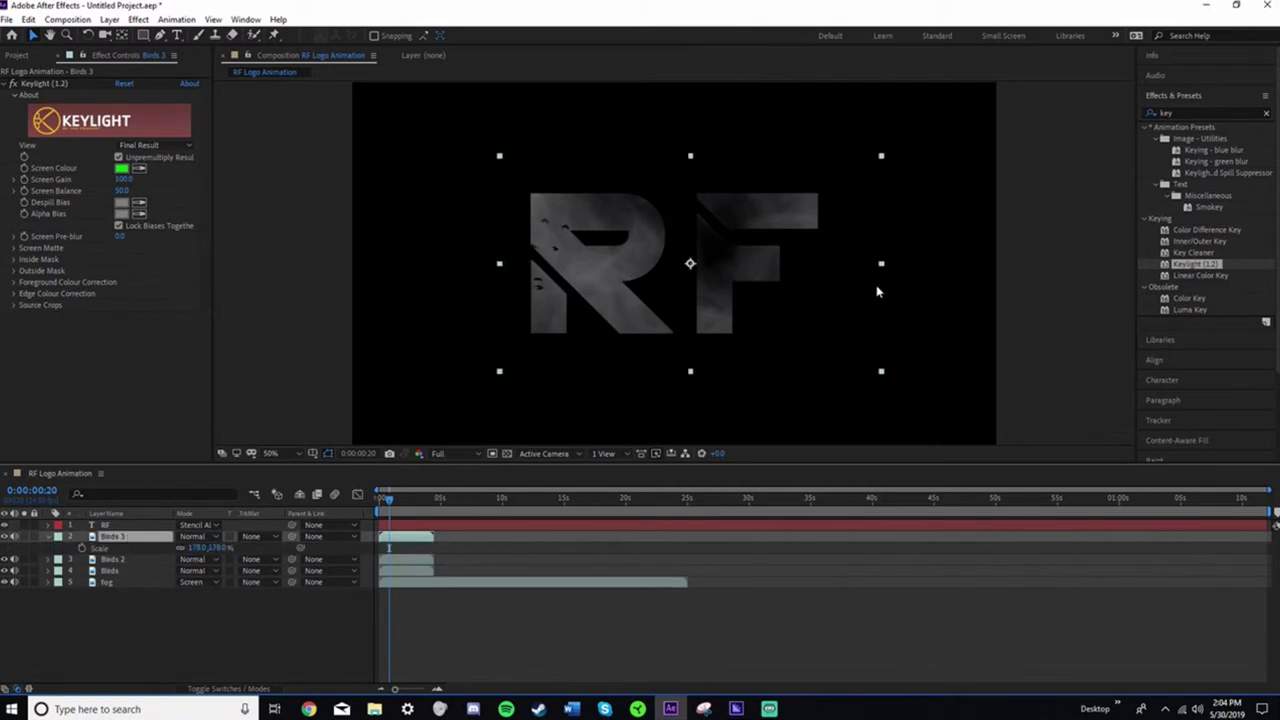
Flip Birds 3 horizontally, tilt it to about -7°, scale it up and shift it down-left
drag(881, 266, 549, 305)
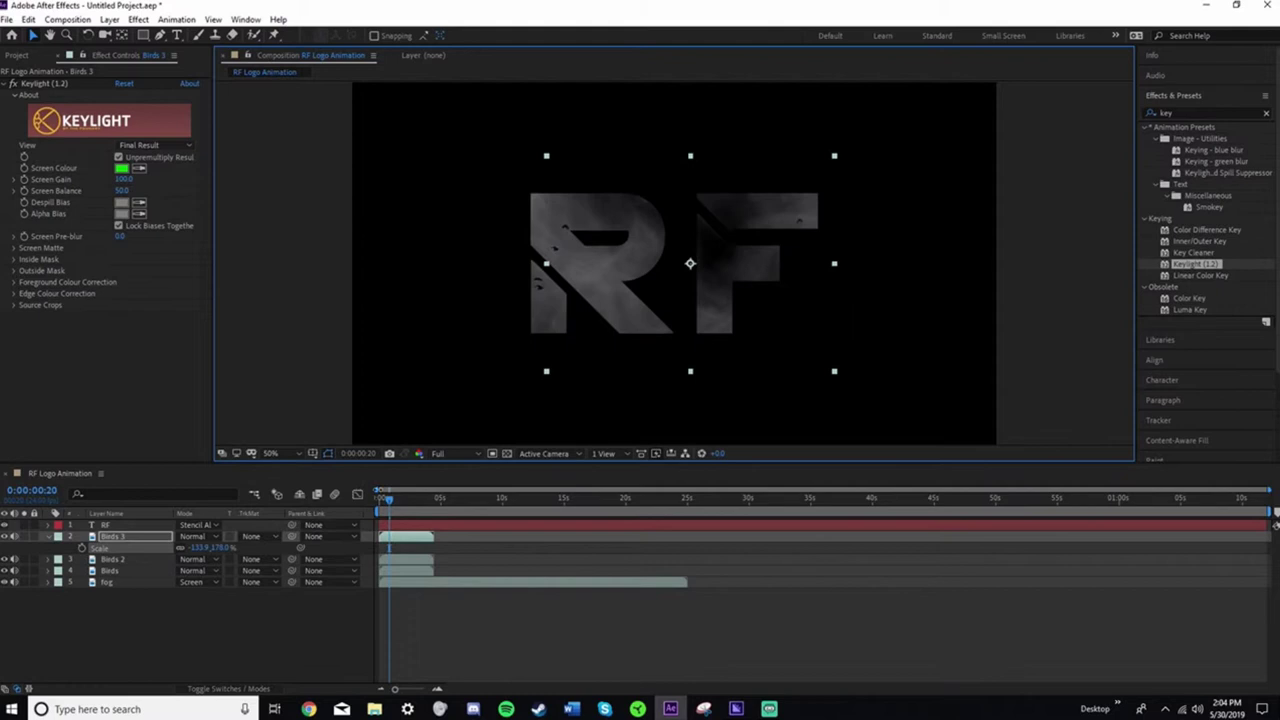
key(r)
drag(190, 548, 204, 548)
drag(662, 327, 679, 317)
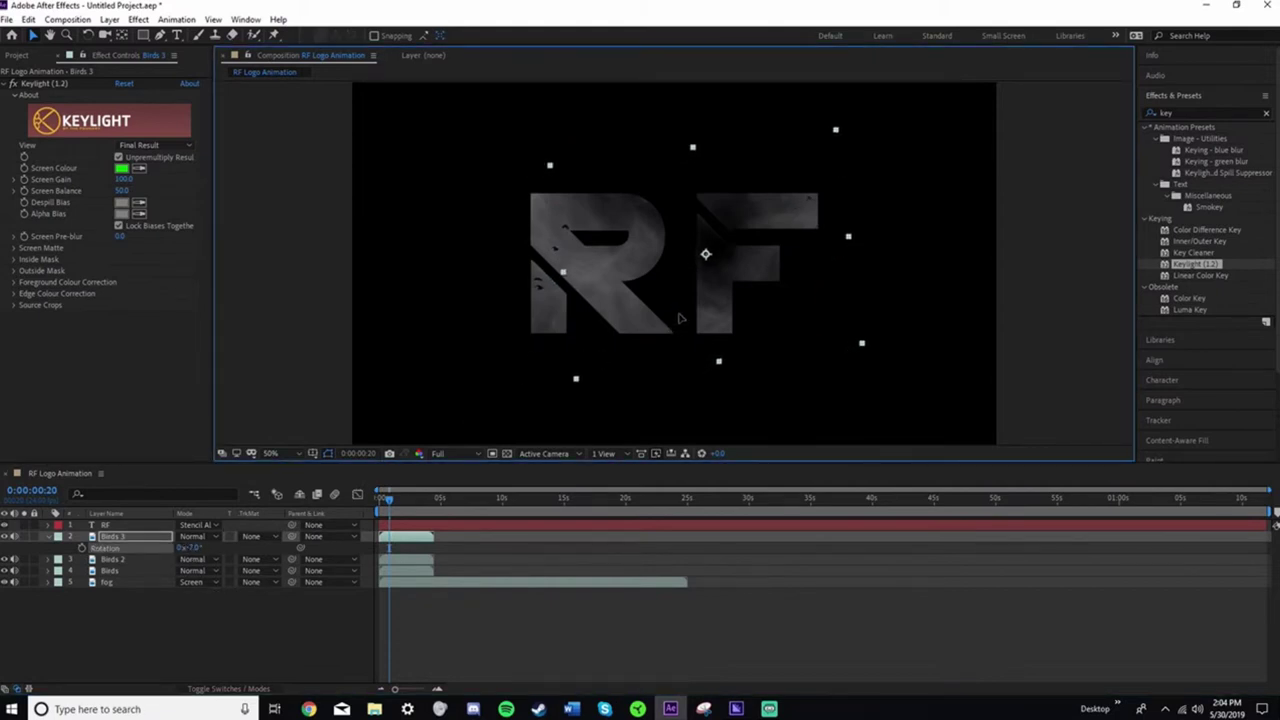
click(143, 537)
key(s)
drag(205, 548, 236, 551)
mouse_move(740, 355)
mouse_down()
mouse_move(717, 360)
mouse_move(740, 355)
mouse_up()
Set the viewer's preview resolution to Half and return to the composition start
click(447, 455)
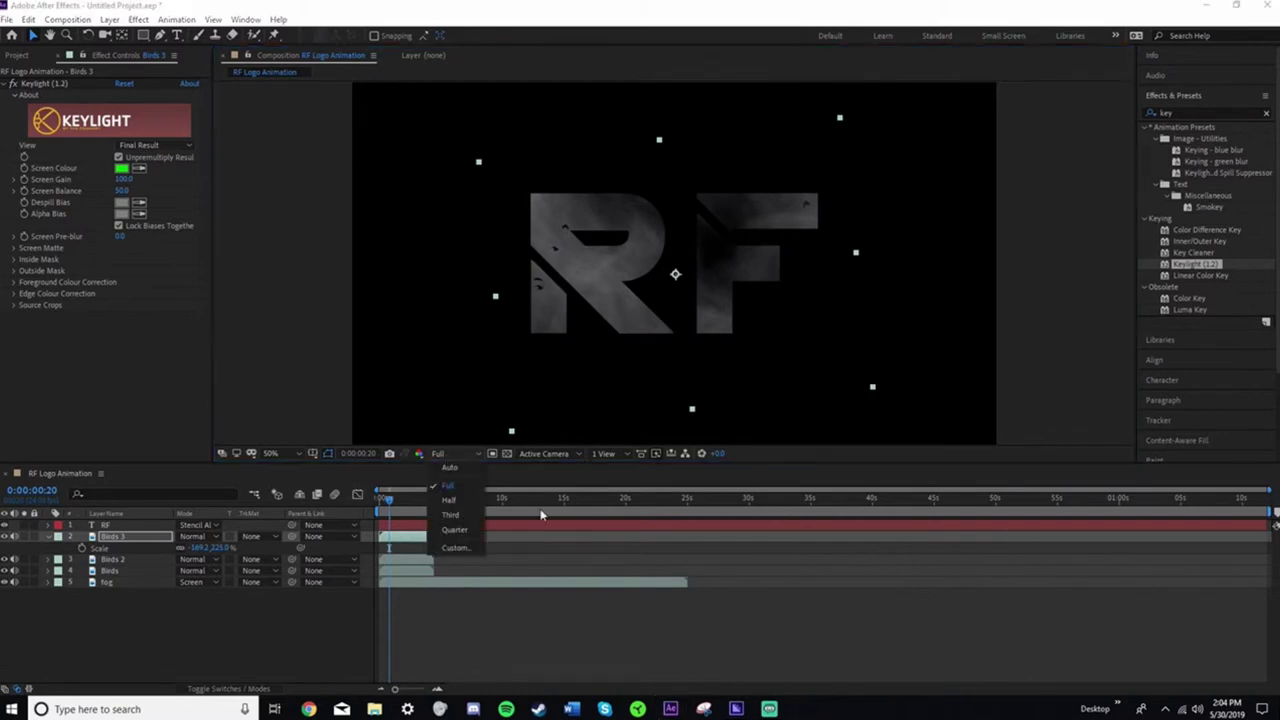
click(463, 502)
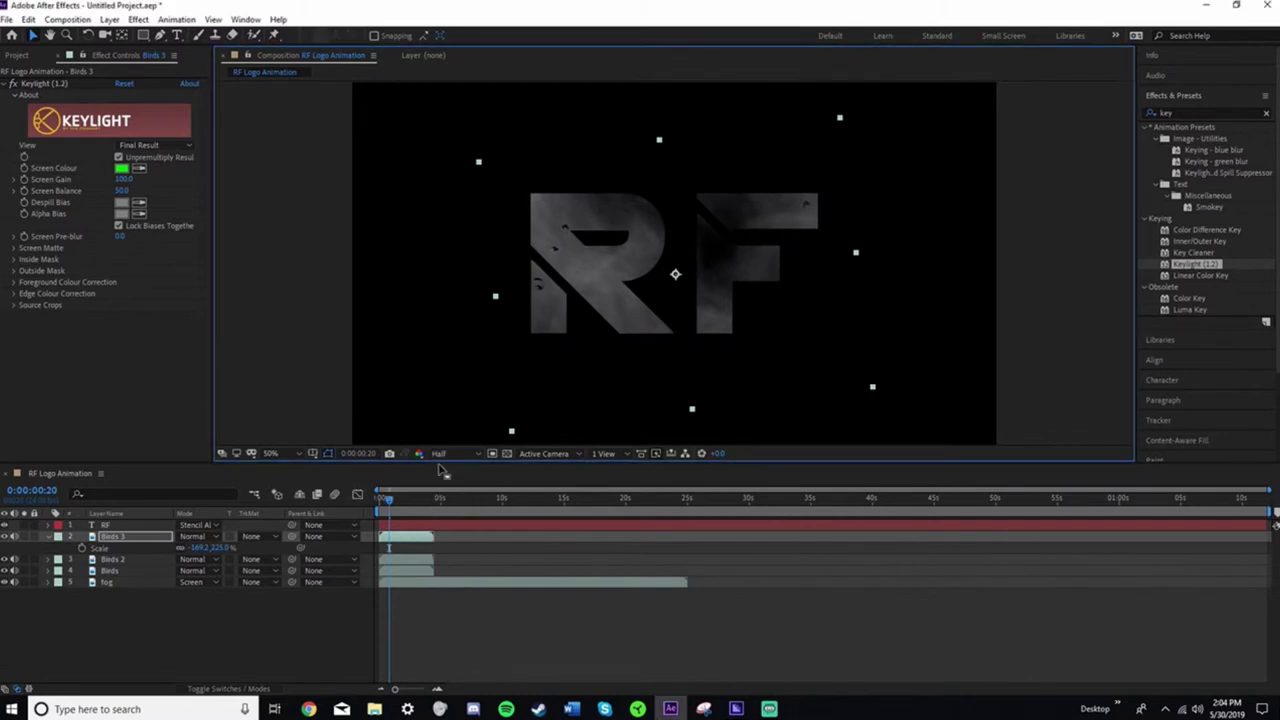
drag(390, 507, 380, 505)
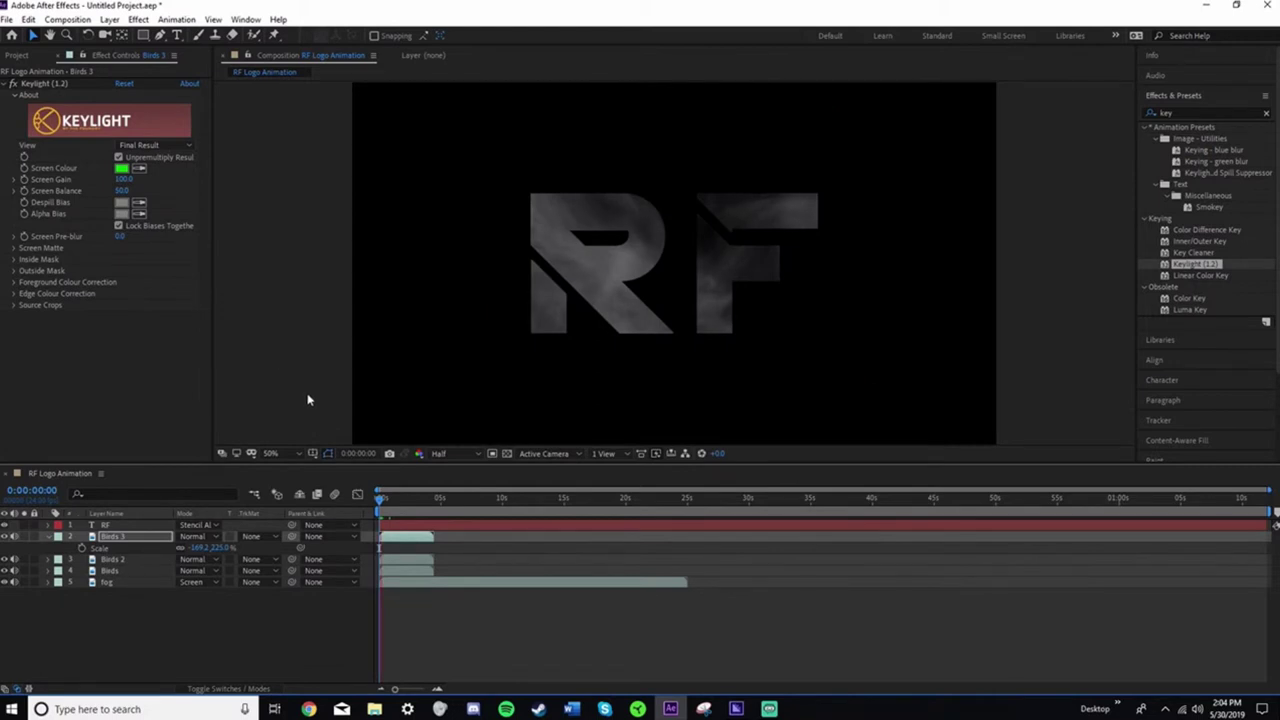
Play the preview of the birds flying over RF, stopping at 0:00:04:01
key(space)
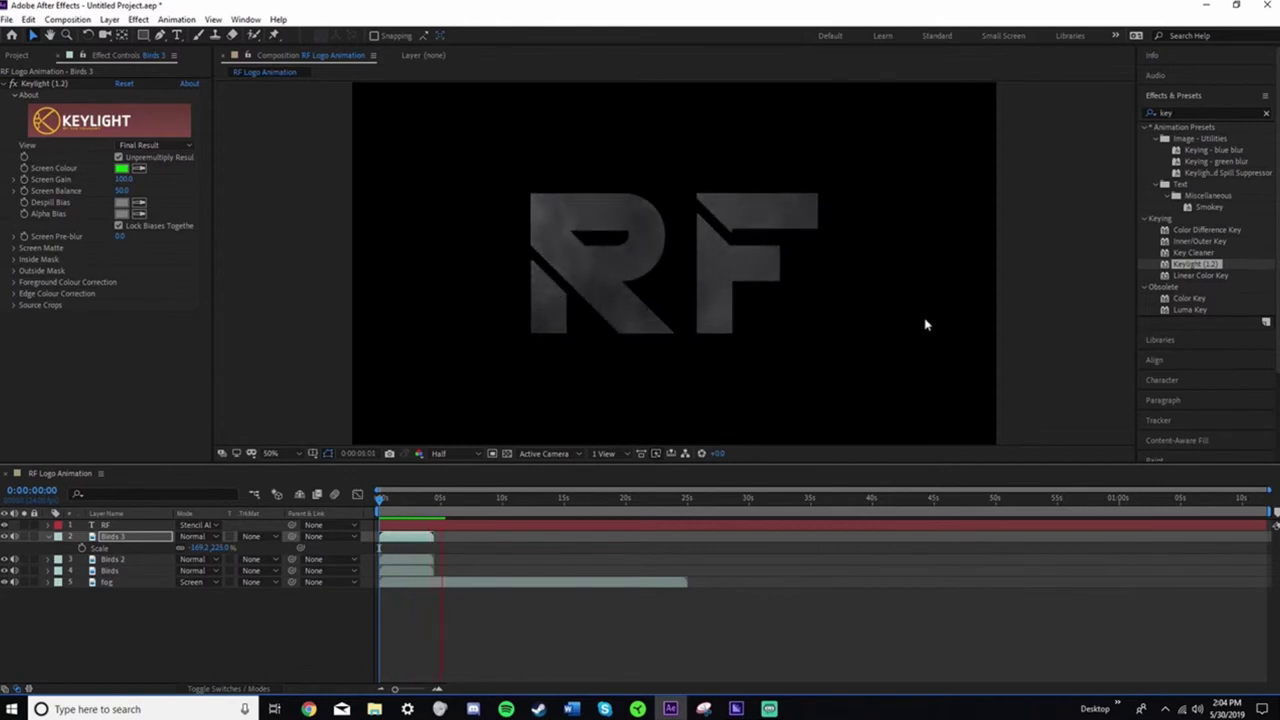
key(space)
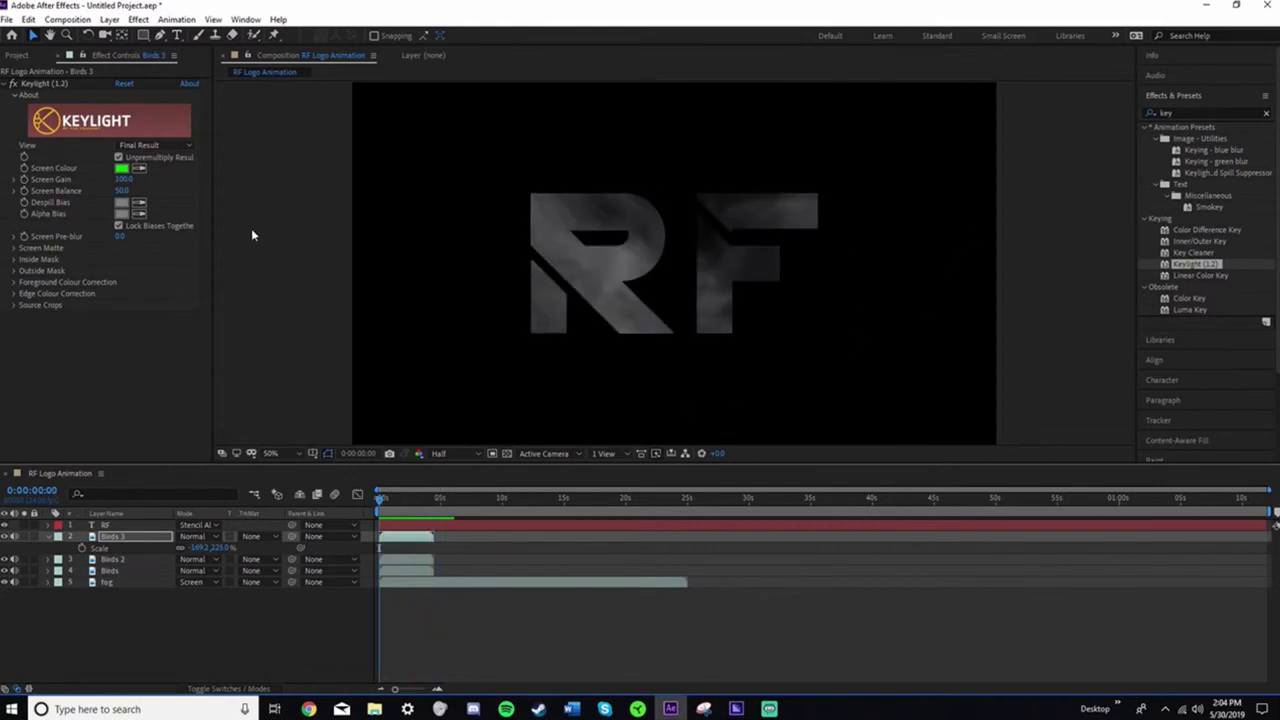
key(space)
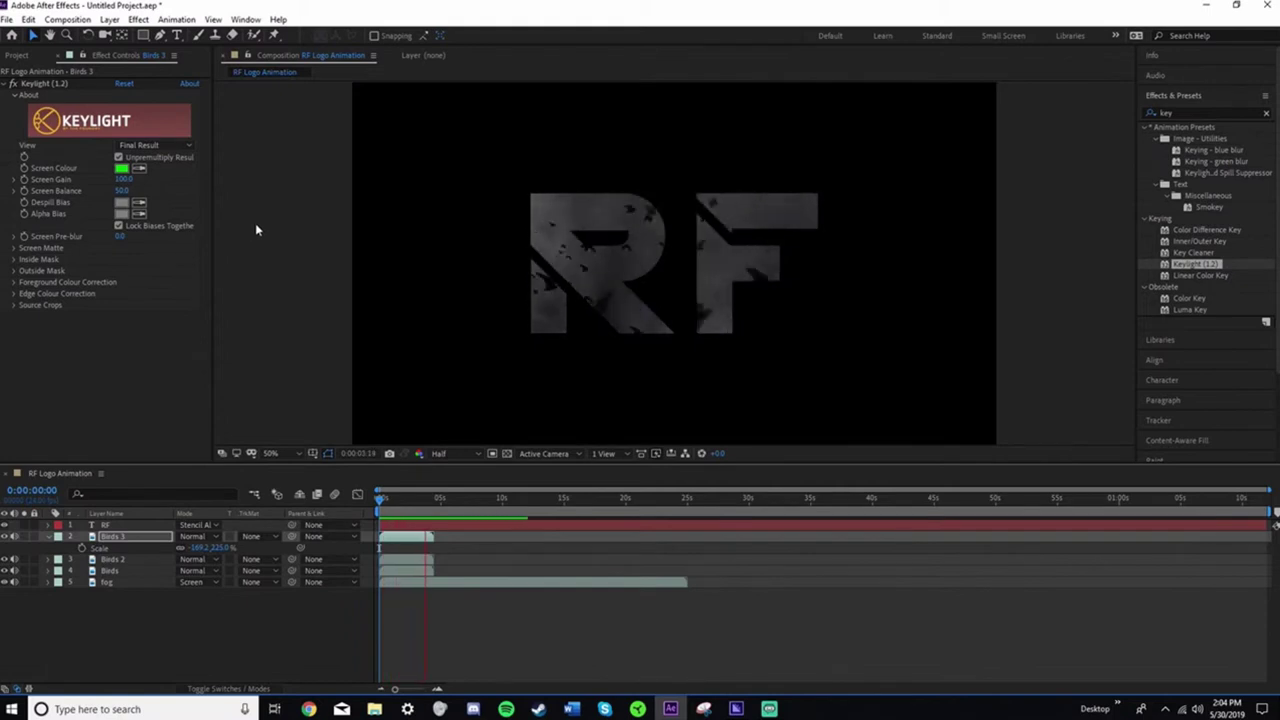
key(space)
Collapse Birds 3's Scale, select all five layers and open their layer context menu
key(s)
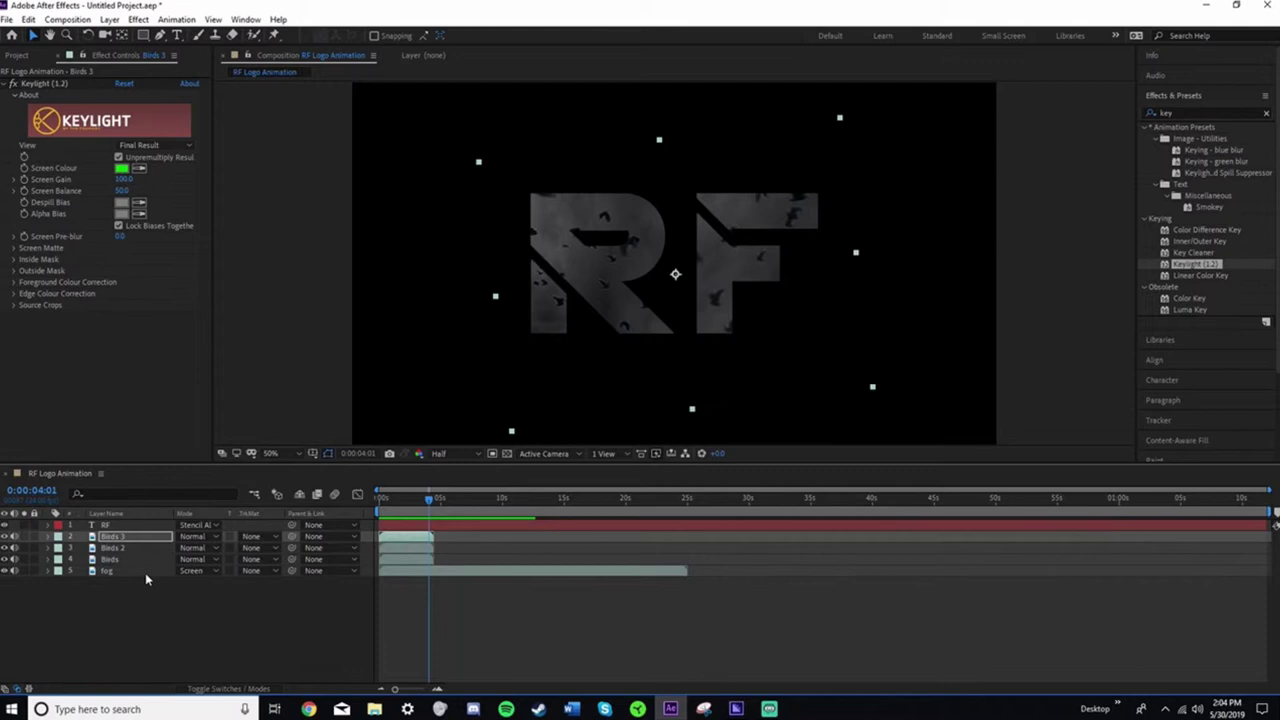
drag(367, 573, 190, 527)
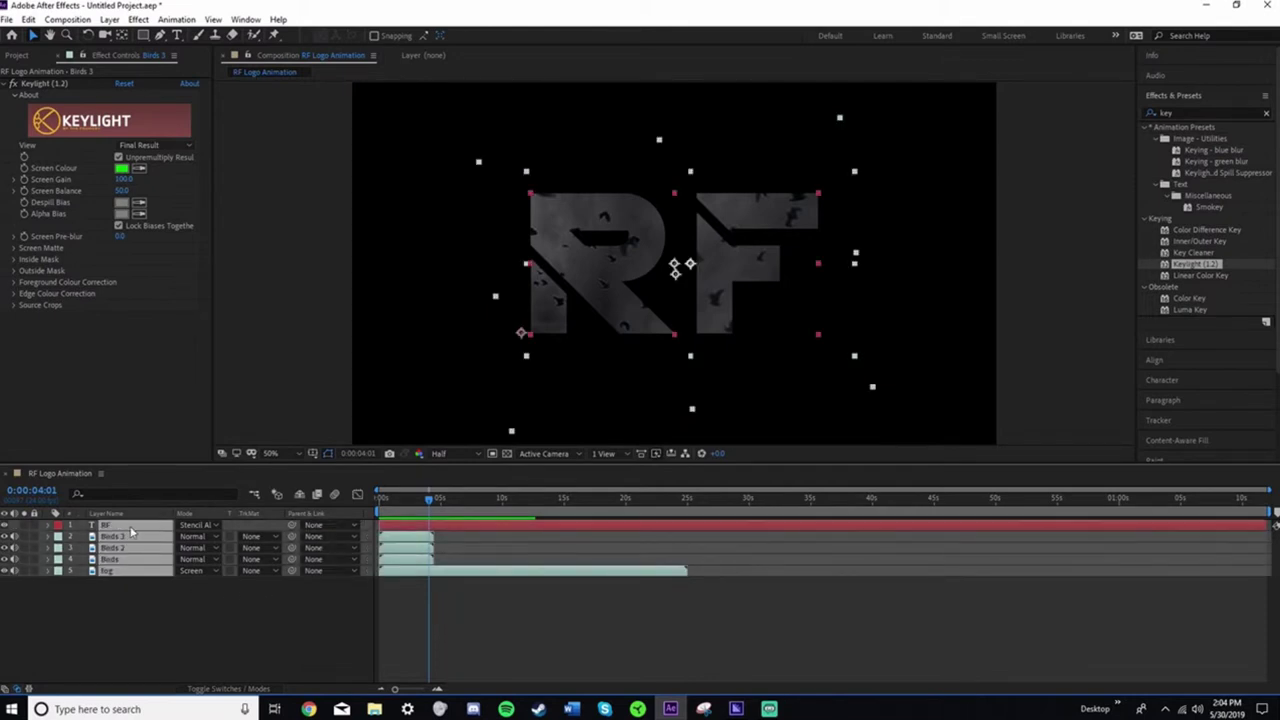
right_click(131, 533)
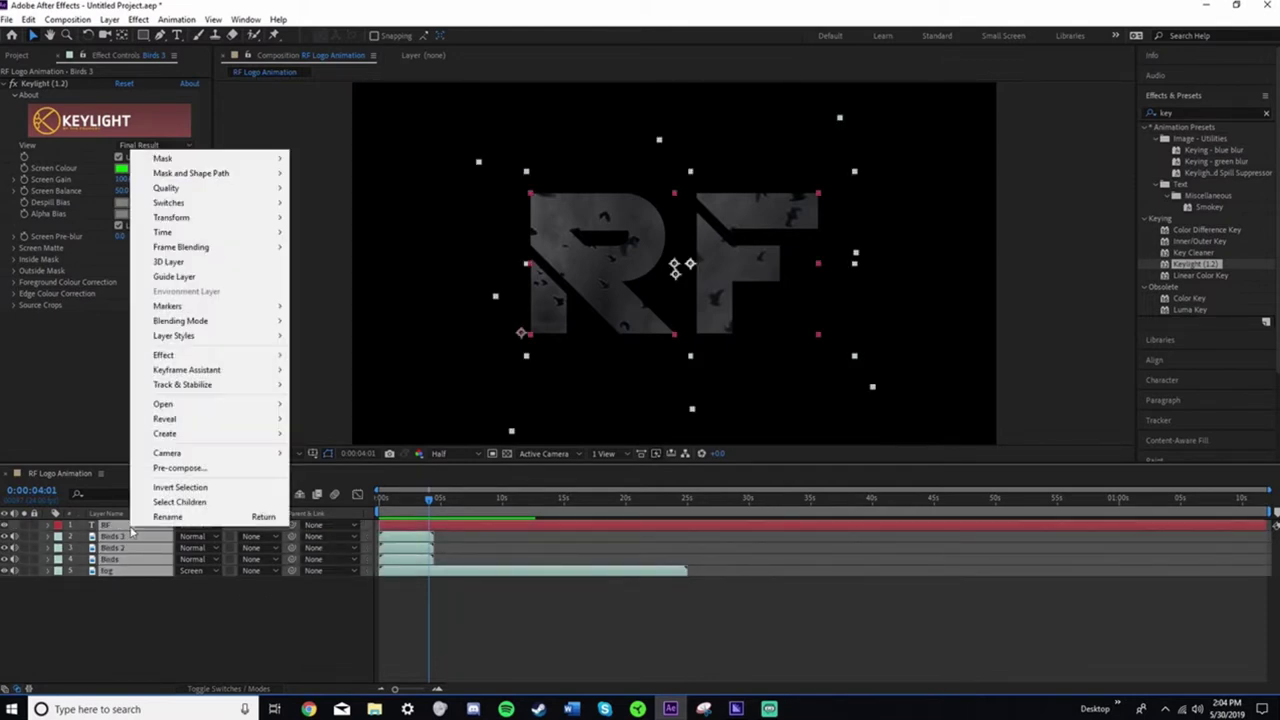
Pre-compose all five selected layers into a new composition named Main, moving all attributes
click(185, 470)
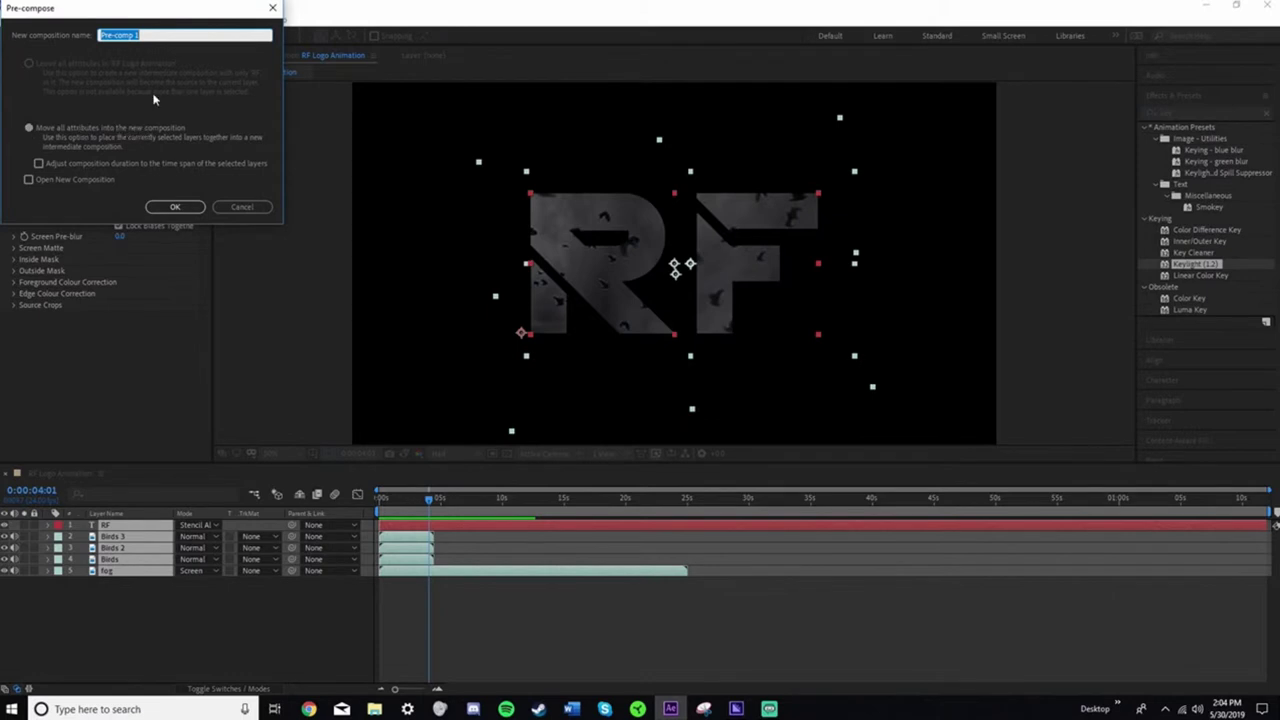
key(BackSpace)
click(175, 208)
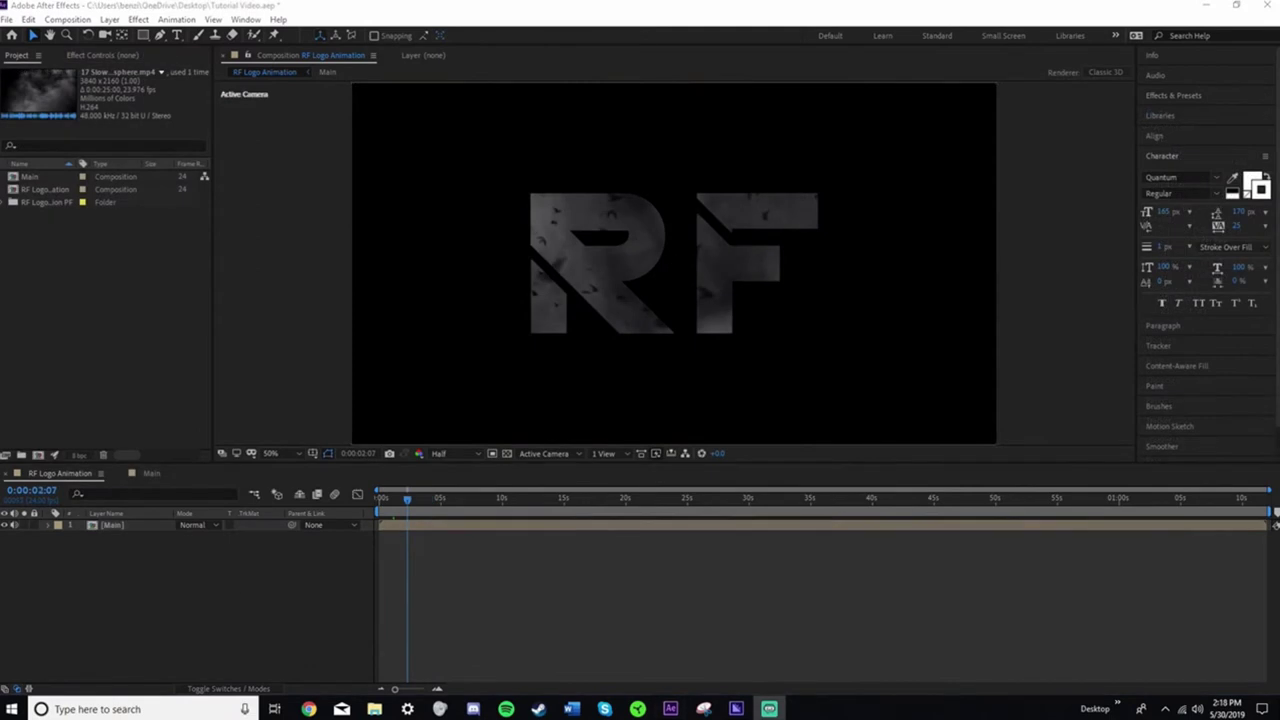
Place the fog clip above Main and set its blending mode to Screen
click(6, 204)
drag(58, 243, 160, 540)
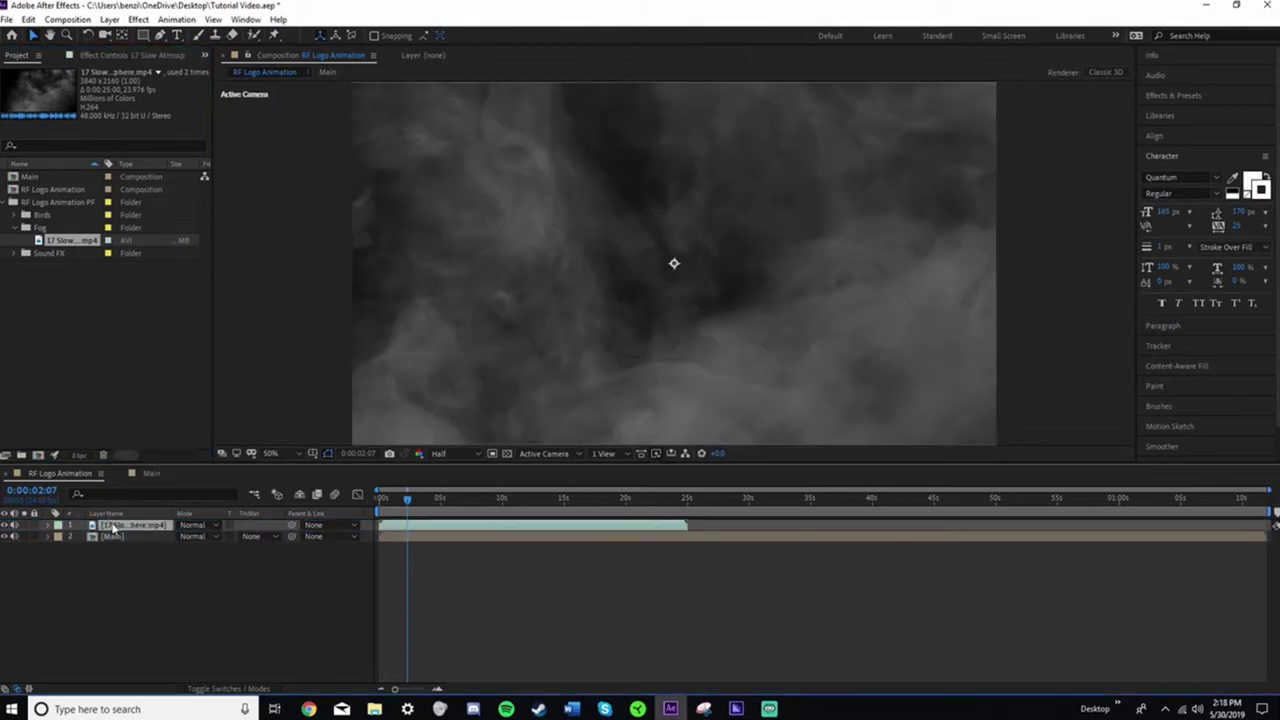
click(199, 526)
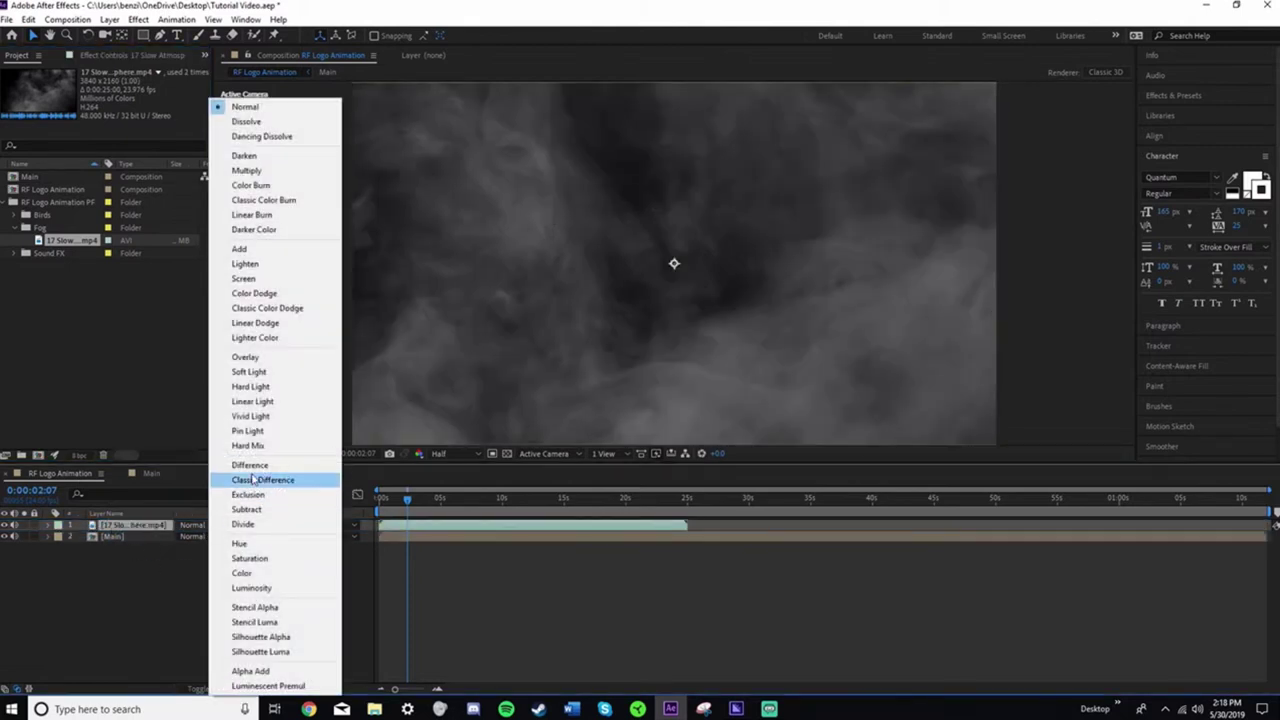
click(255, 279)
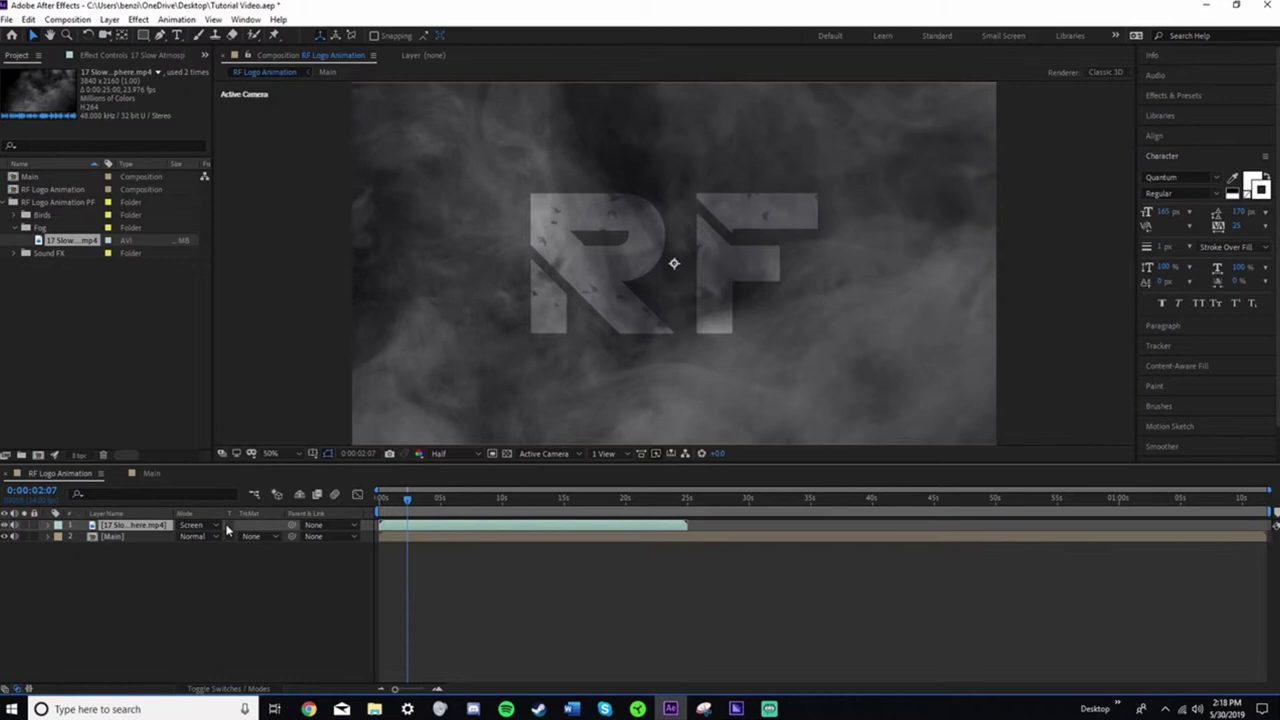
Keyframe the fog's Opacity from 100% at the start to 54% near one second, with Easy Ease
key(t)
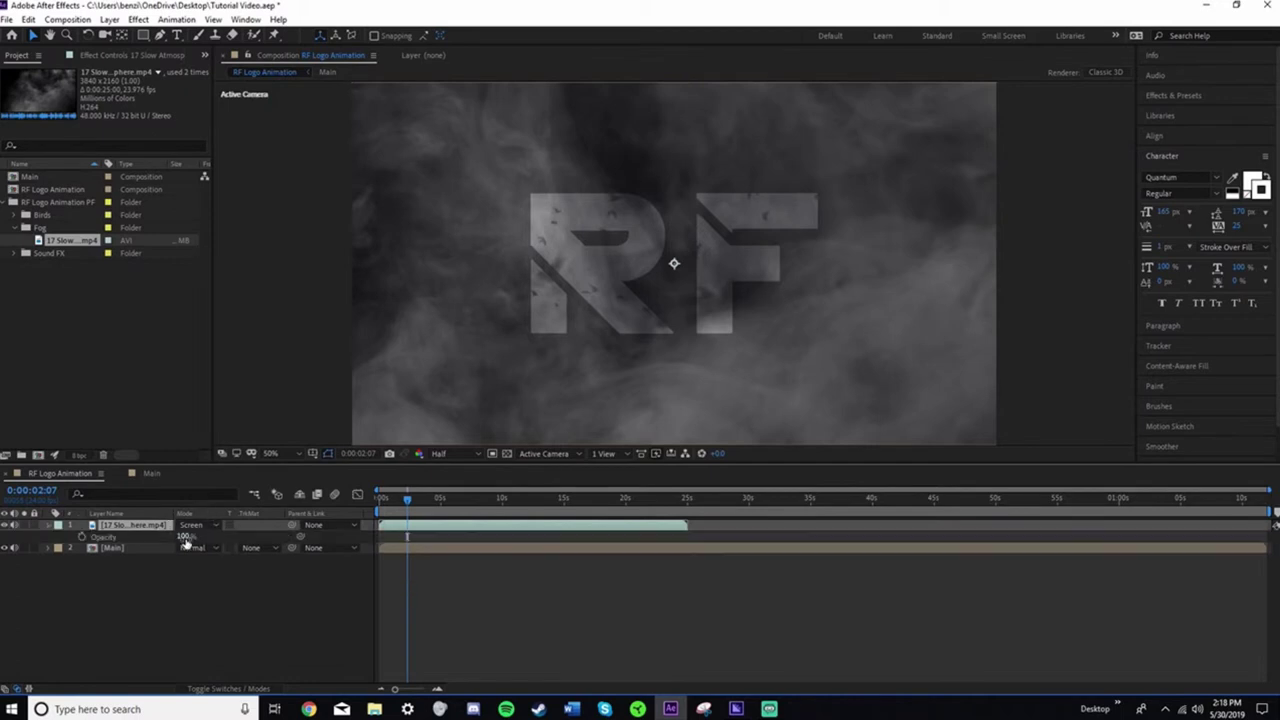
mouse_move(185, 538)
mouse_down()
mouse_move(150, 538)
mouse_move(195, 538)
mouse_up()
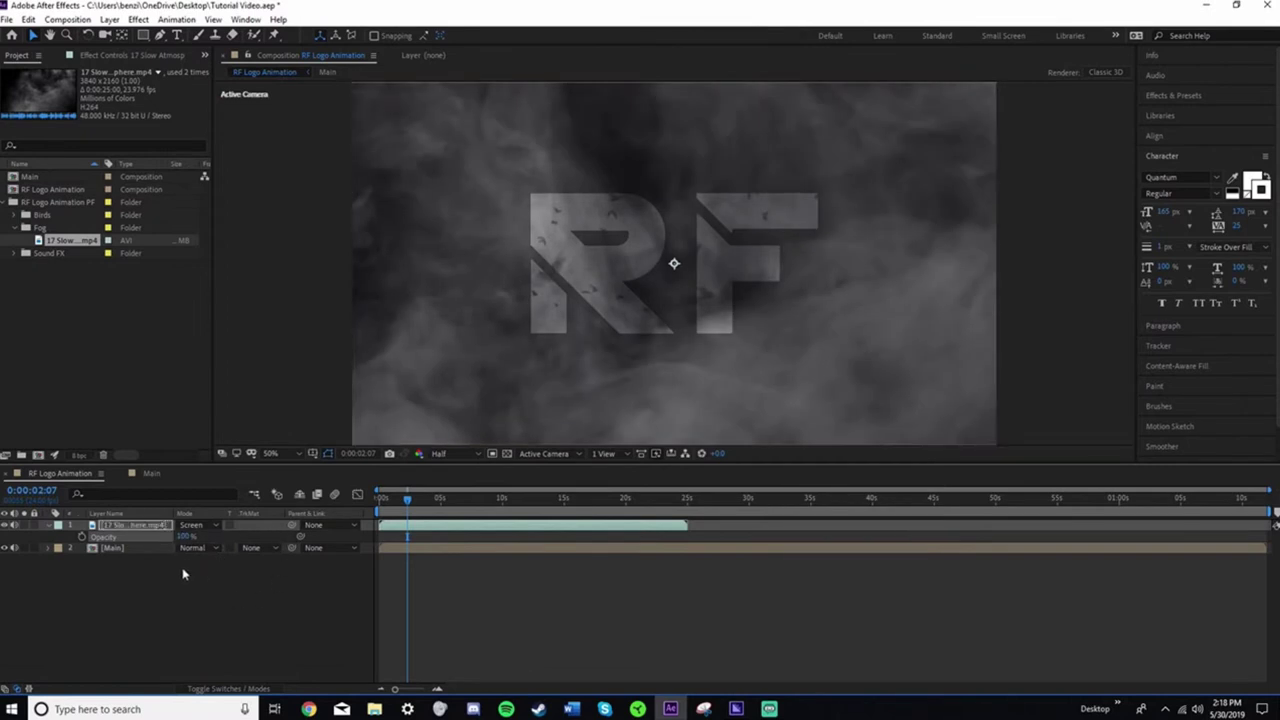
drag(410, 500, 364, 512)
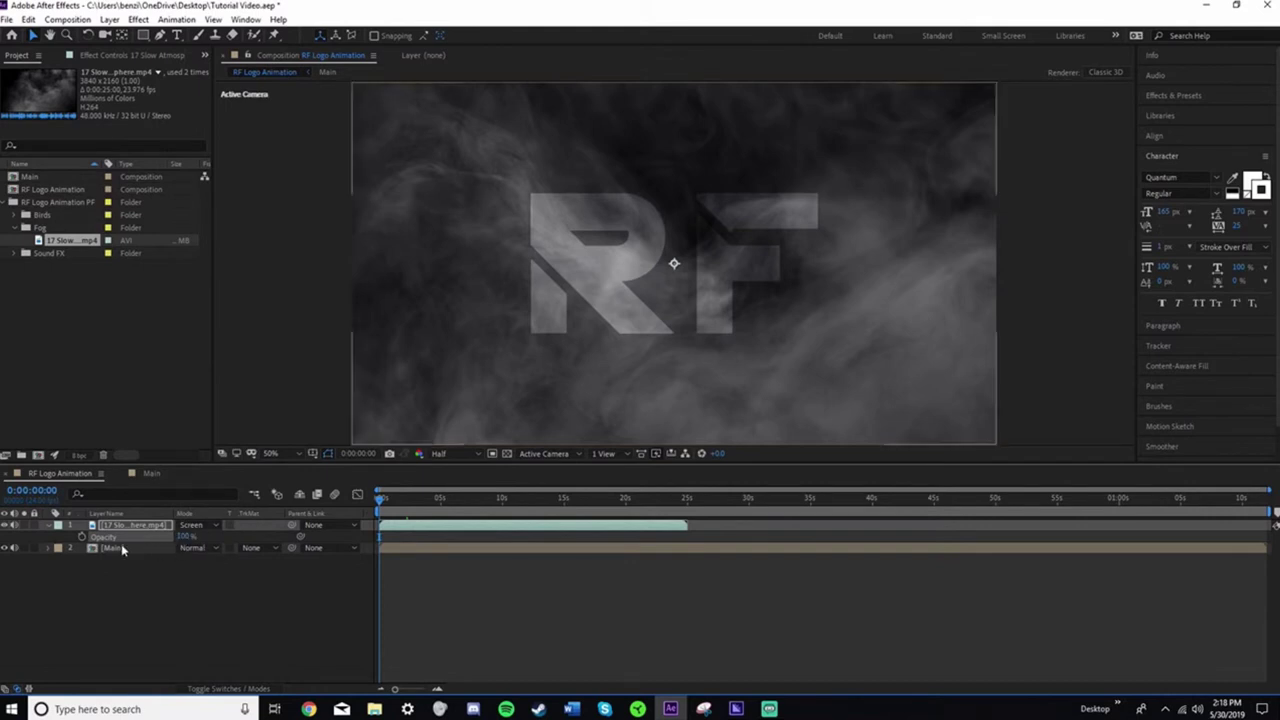
click(81, 537)
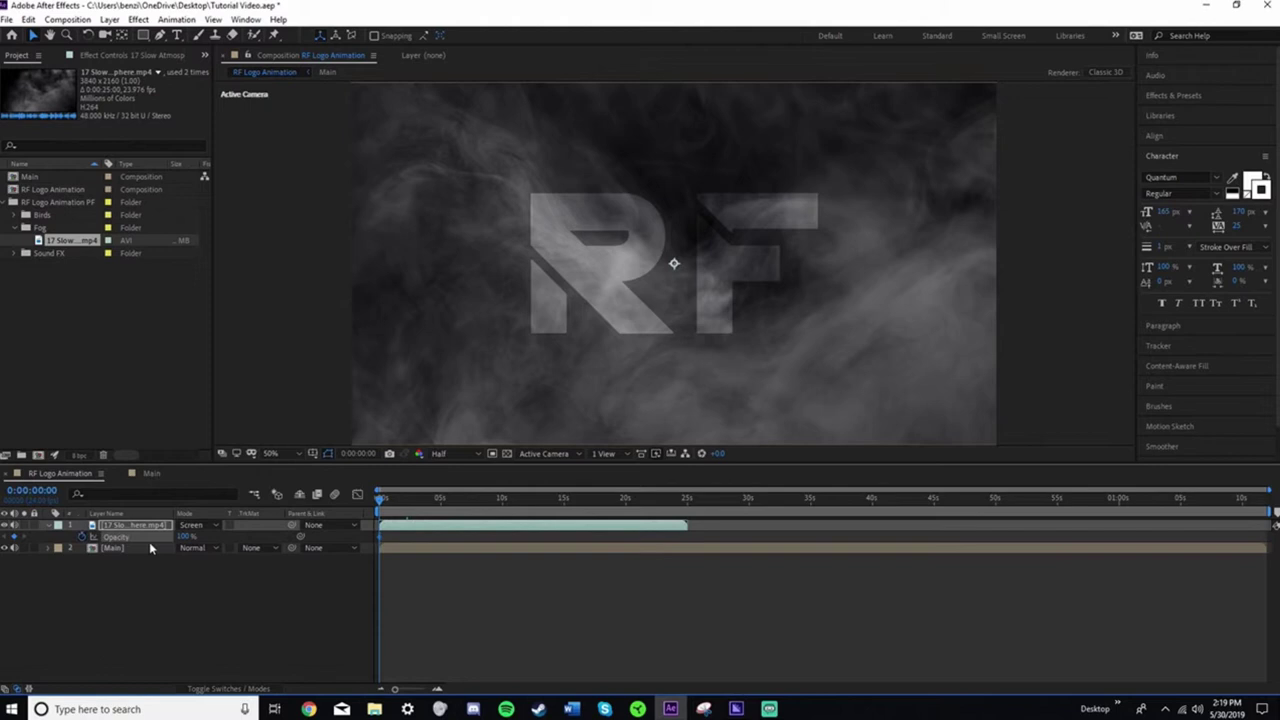
drag(379, 501, 396, 502)
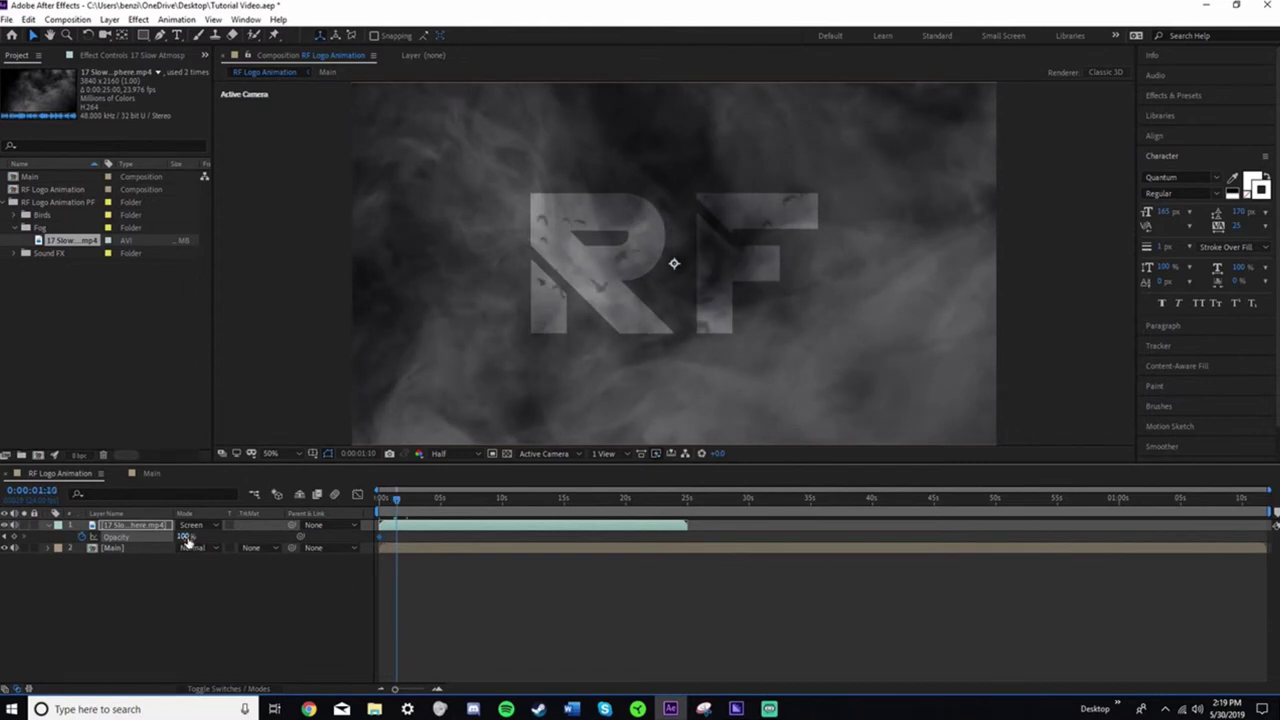
drag(186, 537, 150, 531)
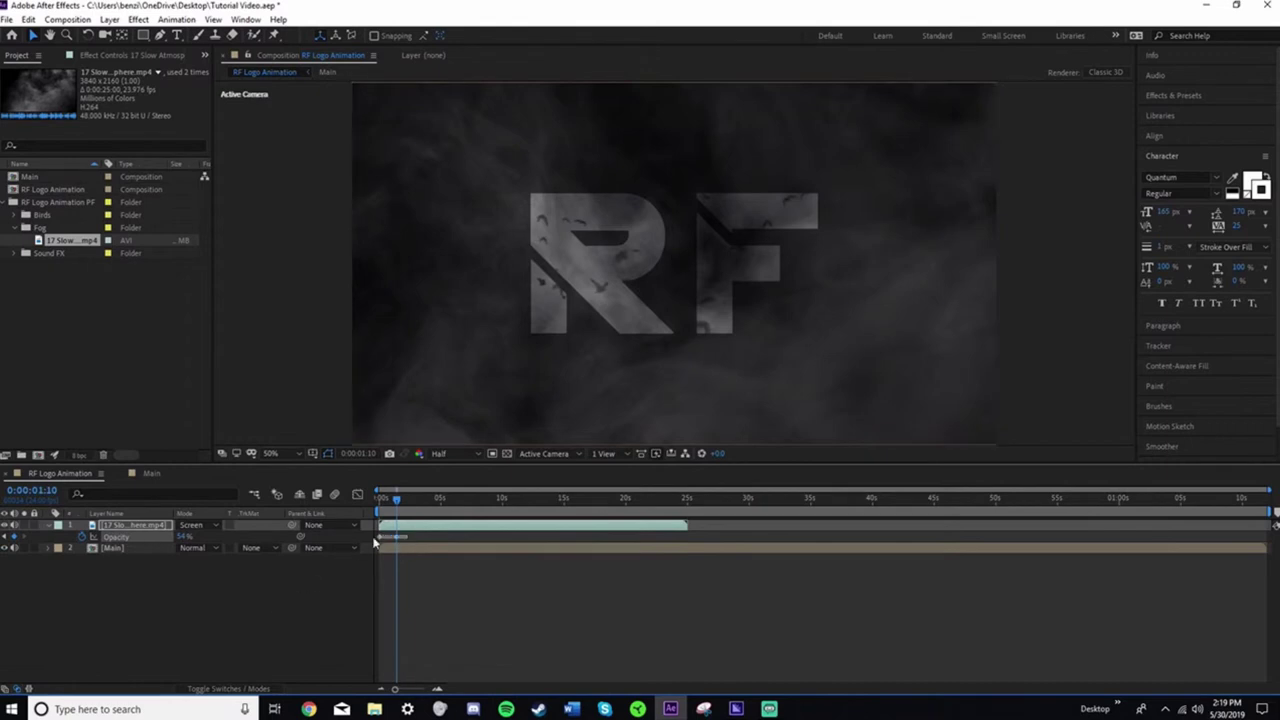
right_click(380, 540)
mouse_move(435, 526)
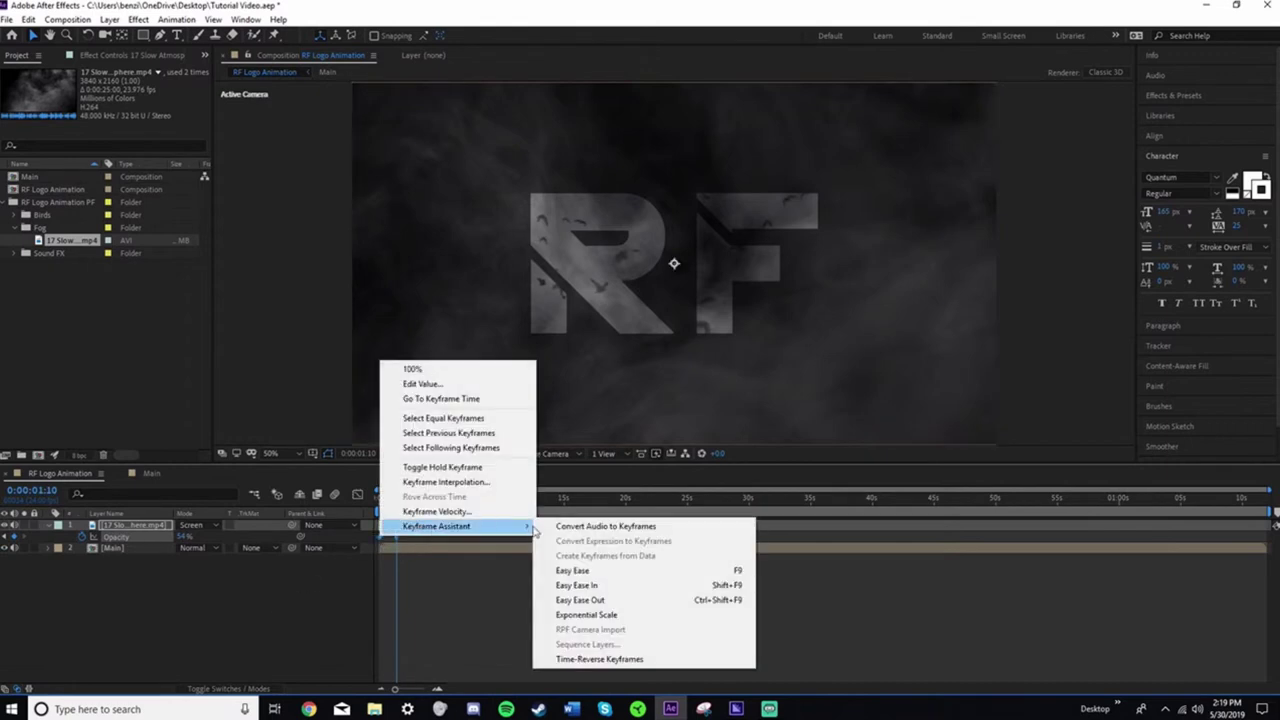
click(565, 569)
click(492, 612)
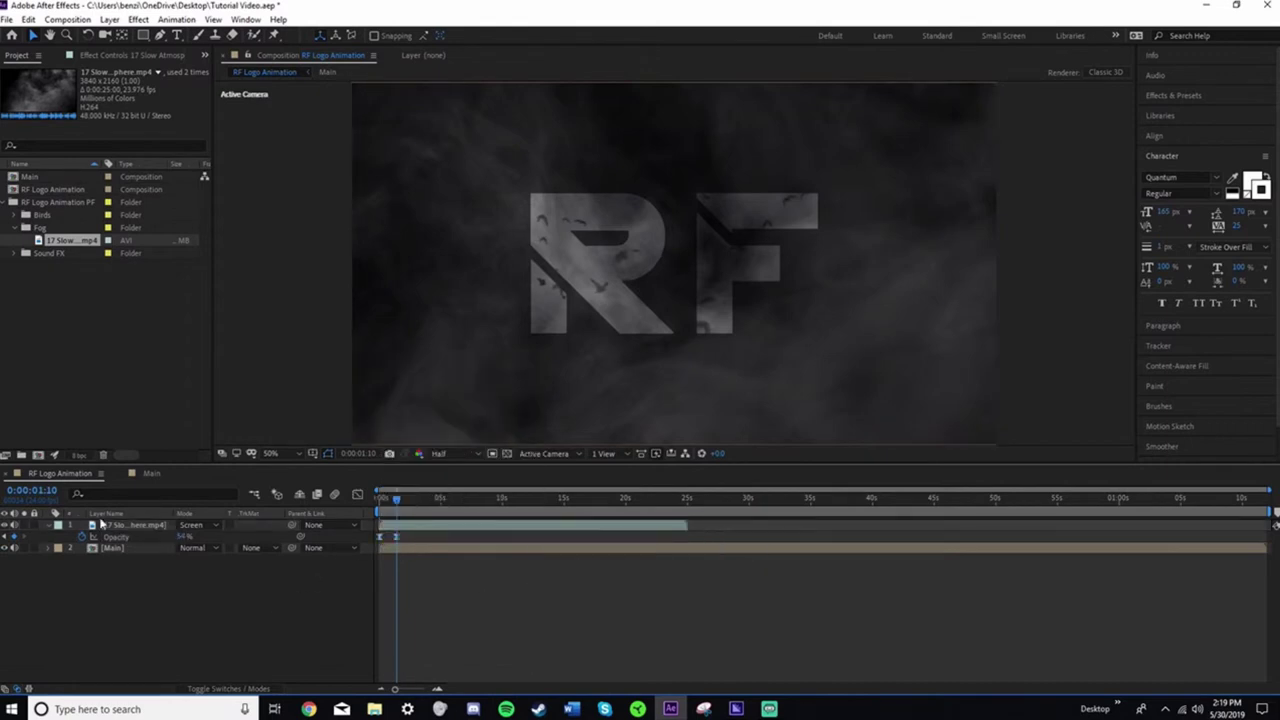
click(47, 525)
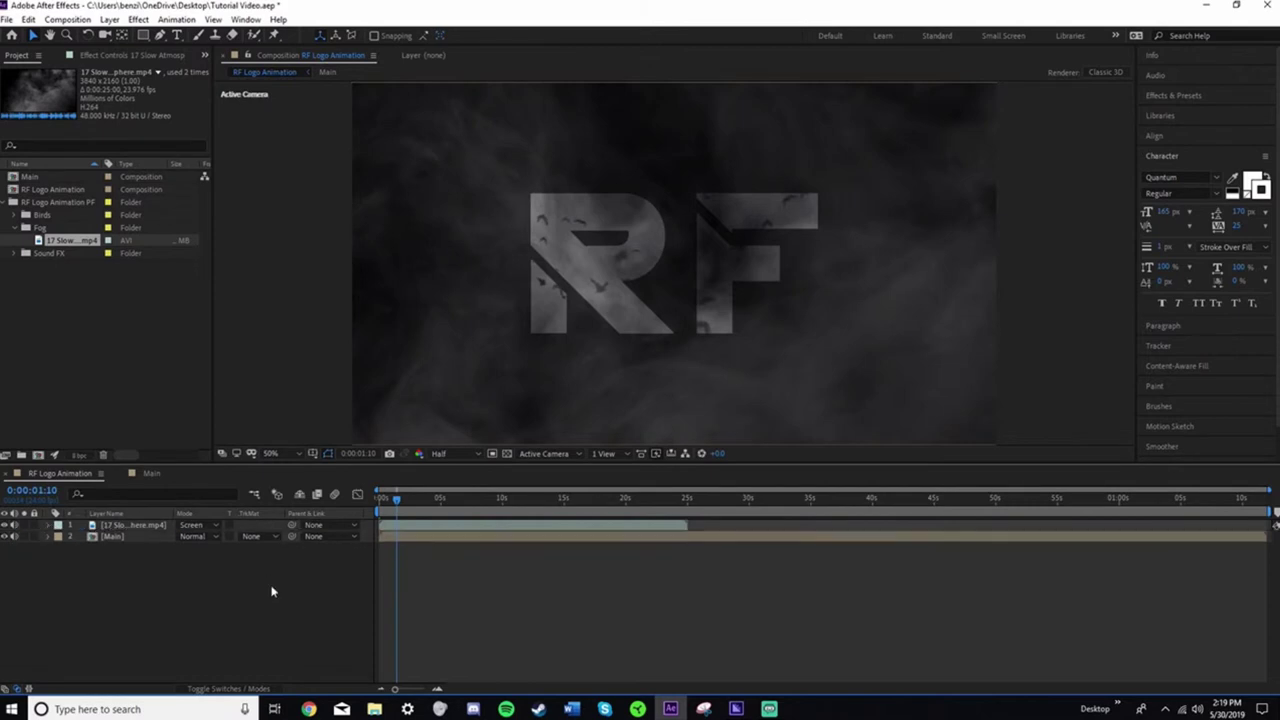
Rename the fog clip layer to 'fog'
click(130, 526)
key(Return)
text(fog)
key(Return)
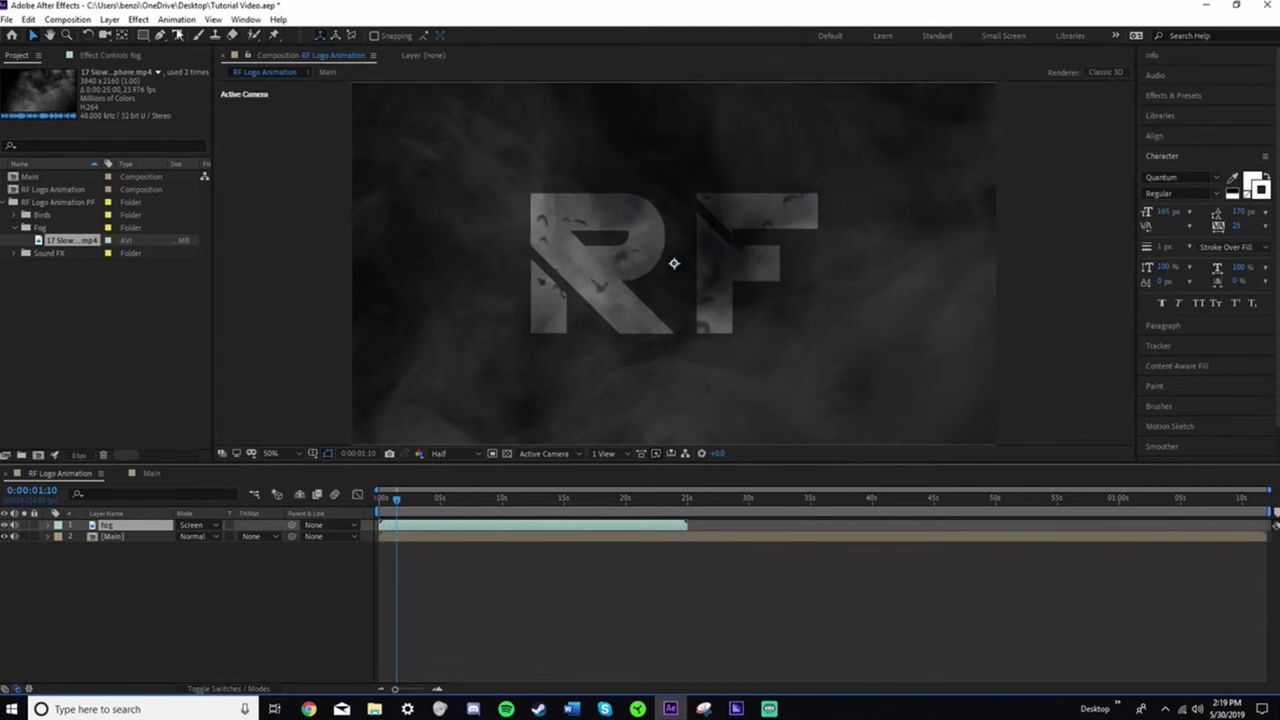
Create a Spot light layer with a teal colour, 79% intensity and Casts Shadows enabled
click(112, 20)
mouse_move(130, 35)
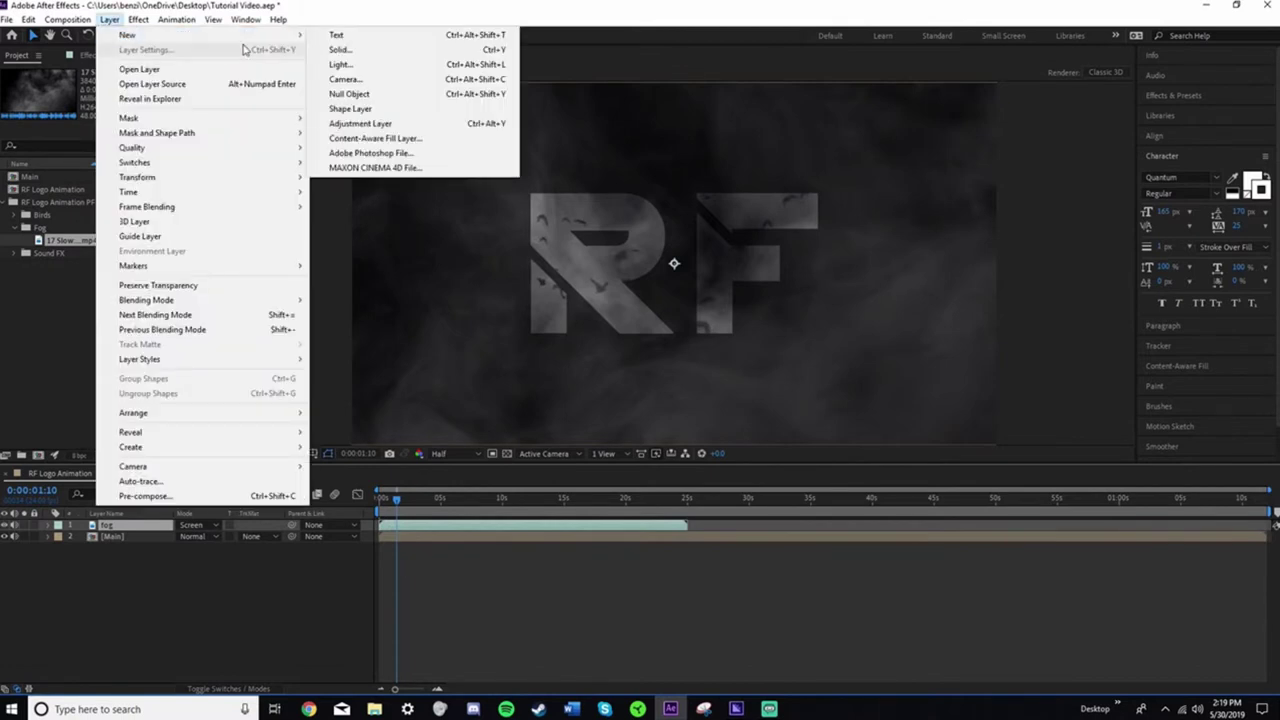
click(339, 65)
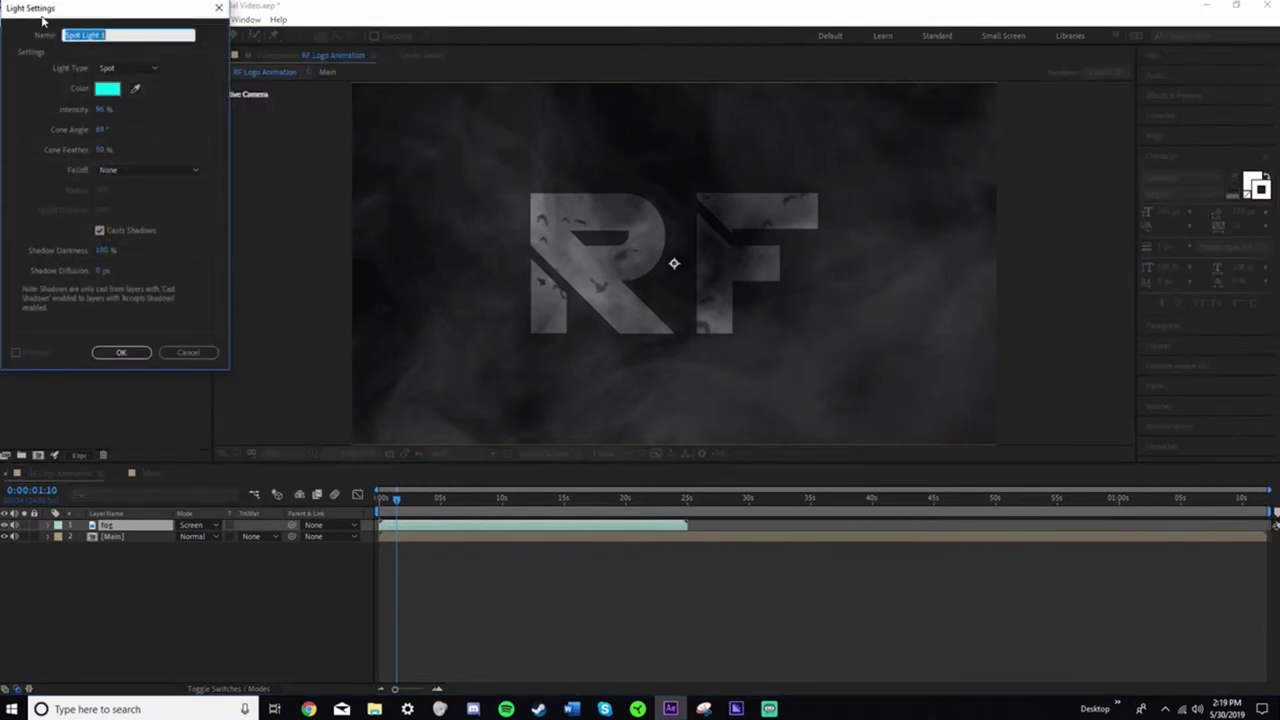
click(108, 33)
click(122, 68)
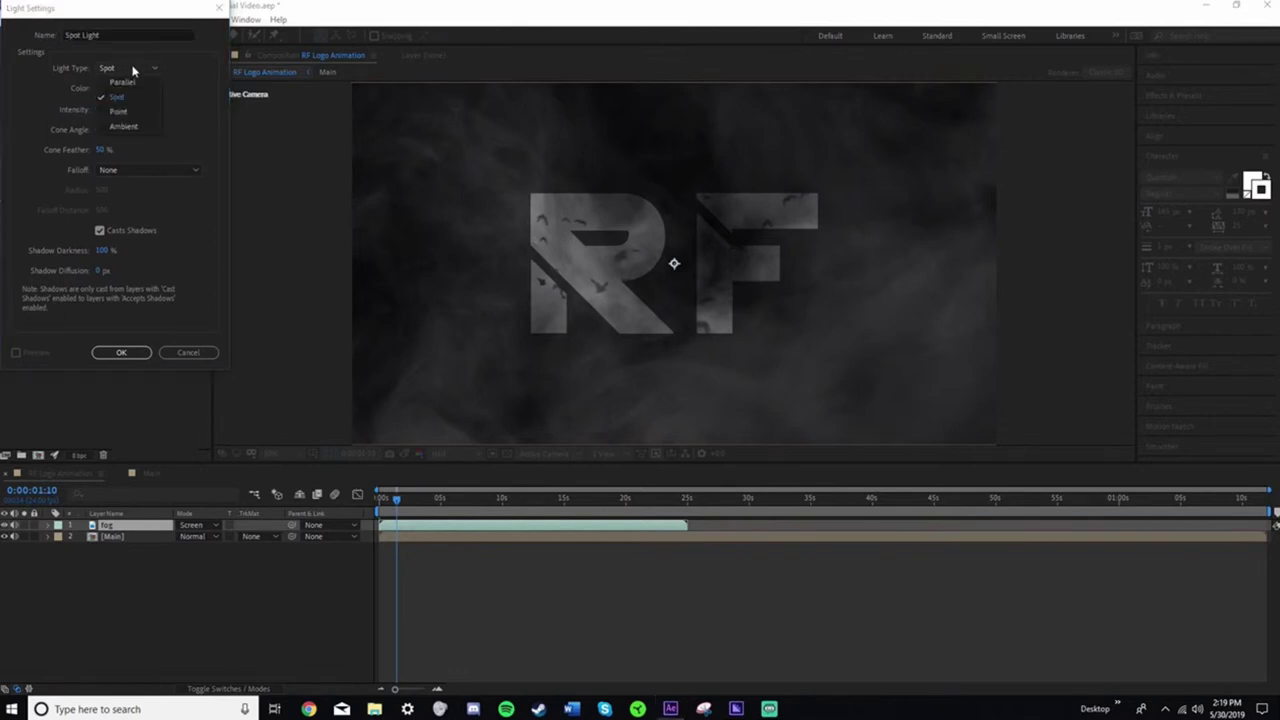
click(123, 66)
click(108, 88)
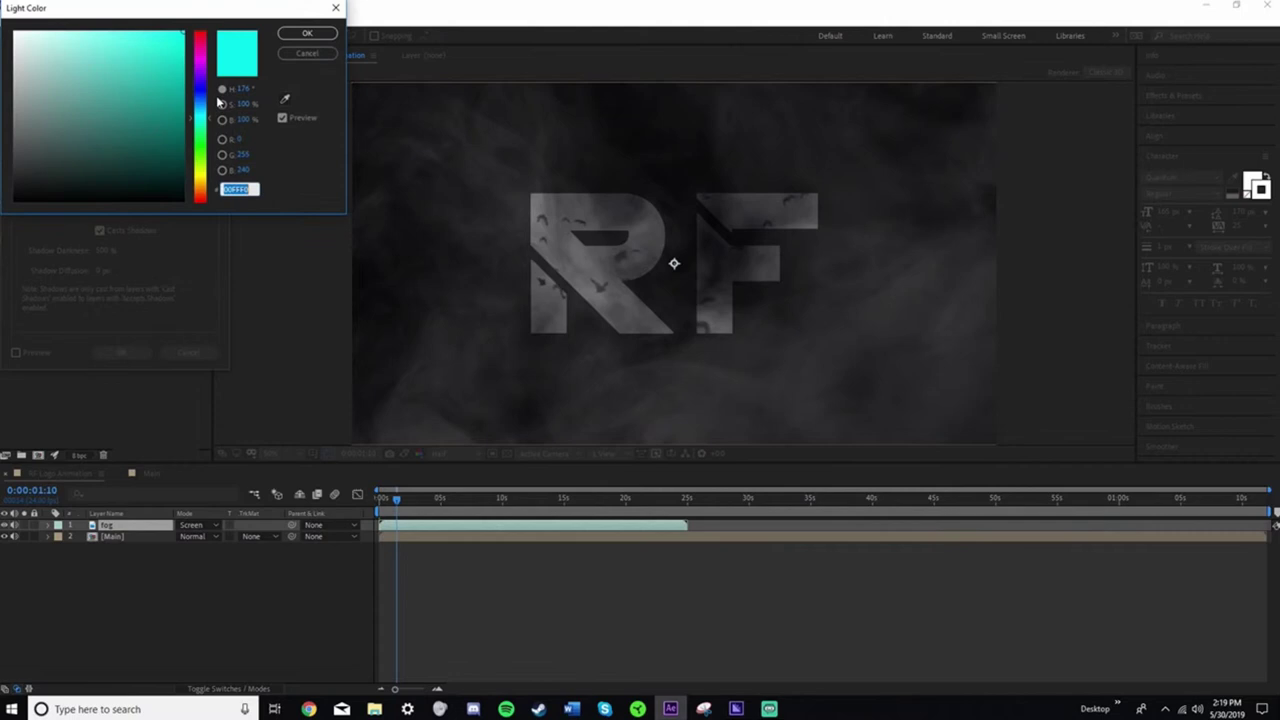
drag(209, 120, 209, 123)
click(307, 33)
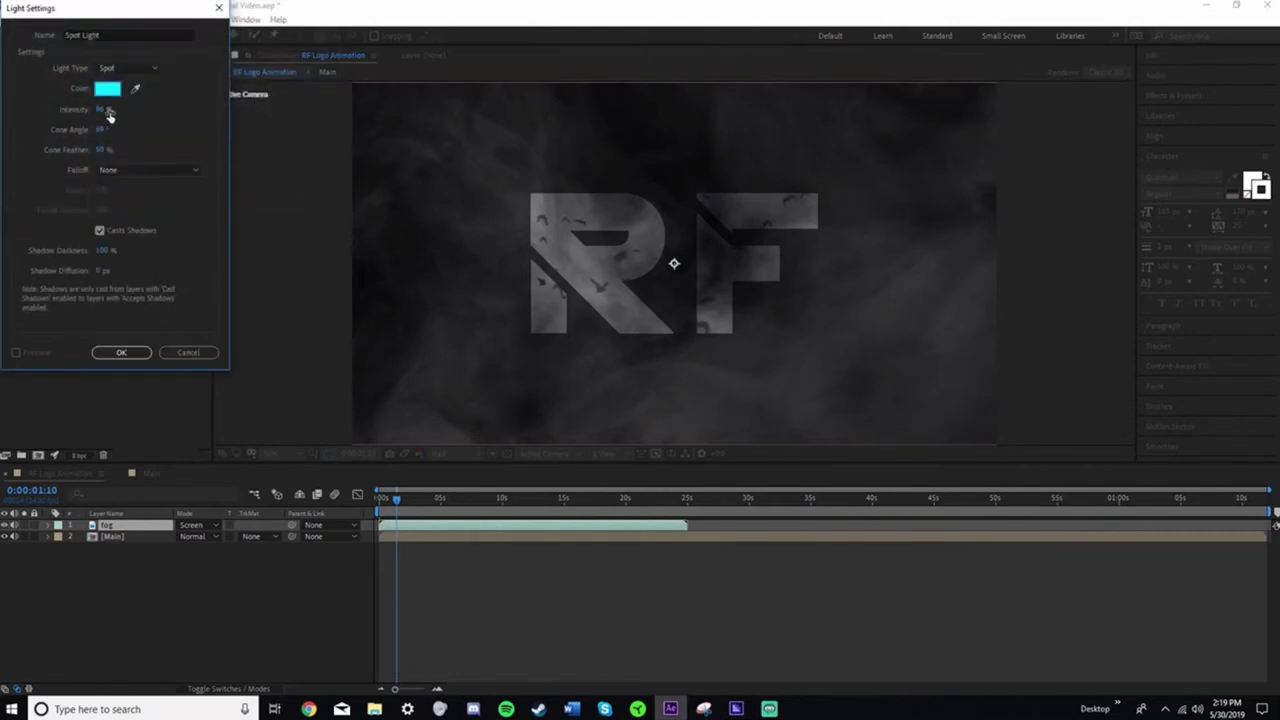
drag(106, 109, 98, 117)
click(103, 236)
click(122, 353)
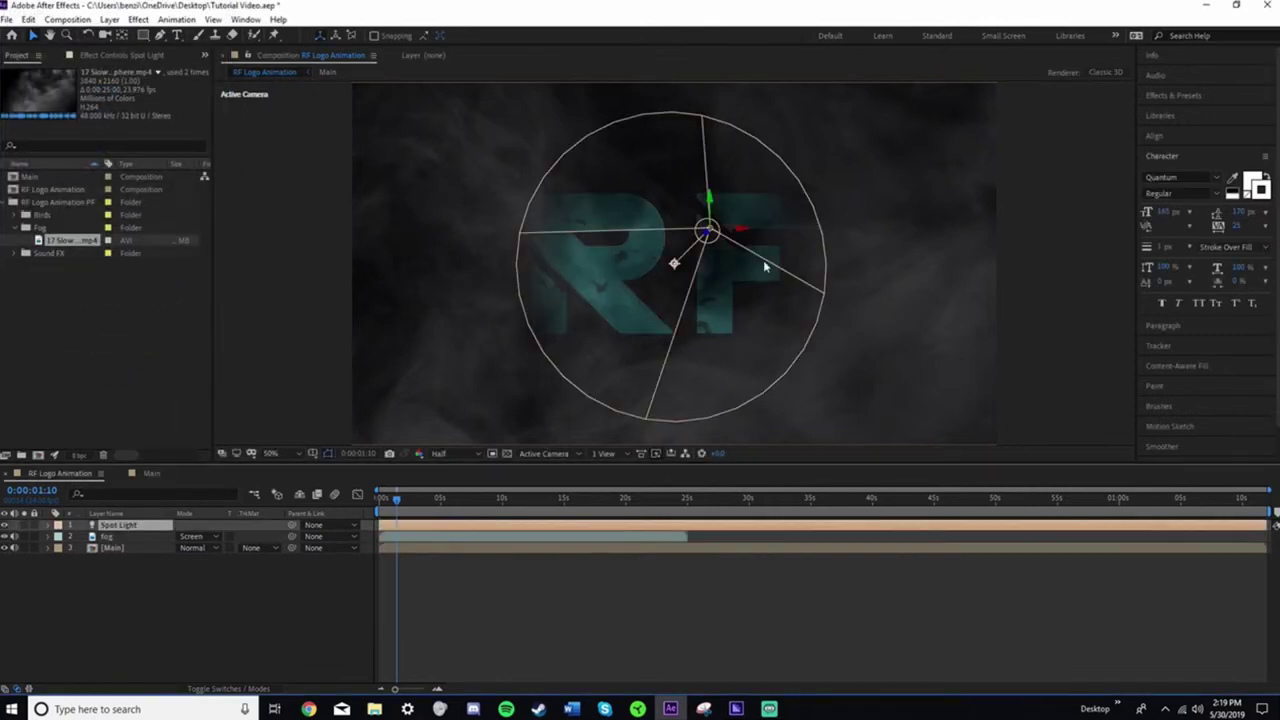
Zoom the viewer out to 25% and drag the spot light past the frame's right edge
drag(710, 234, 871, 138)
key(comma)
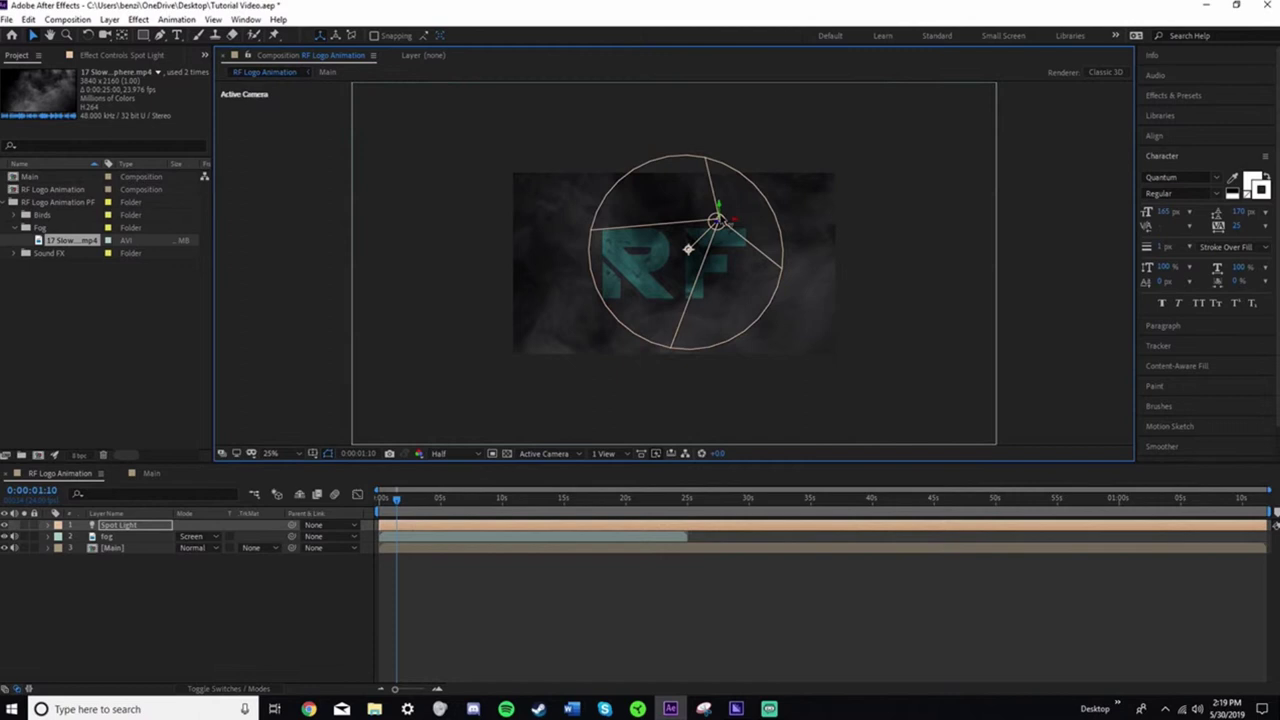
drag(728, 216, 970, 226)
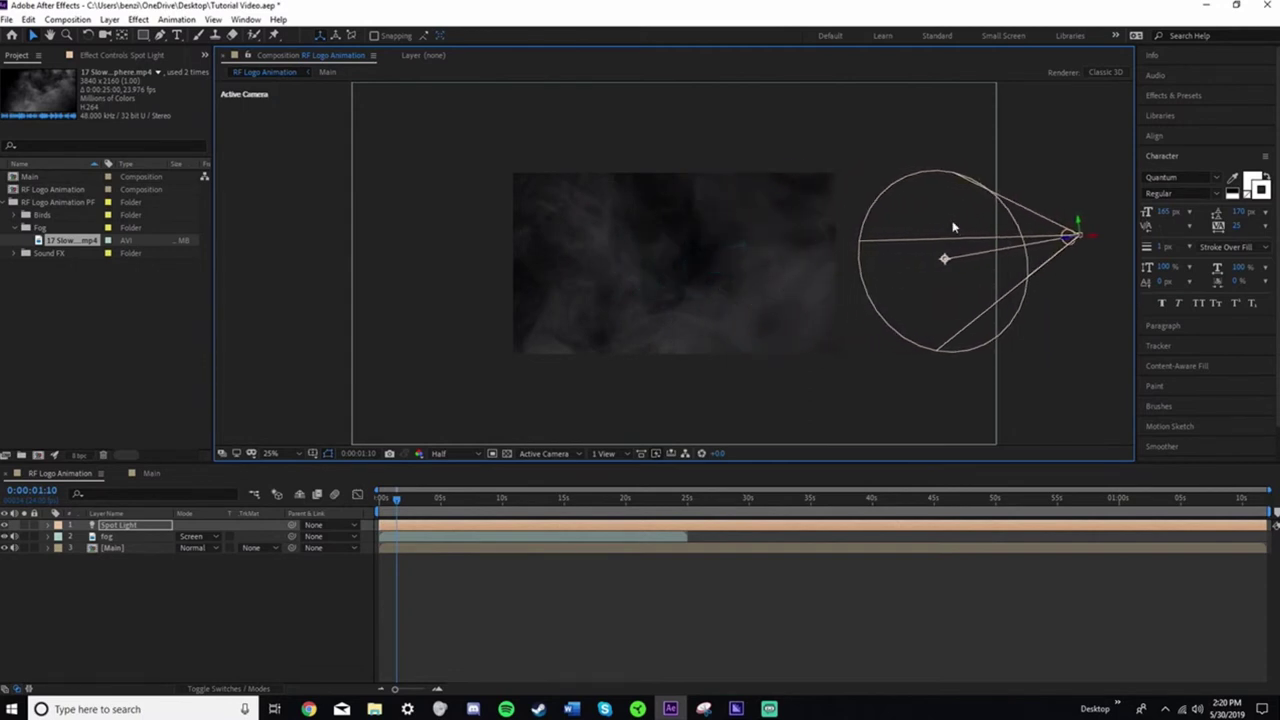
click(150, 525)
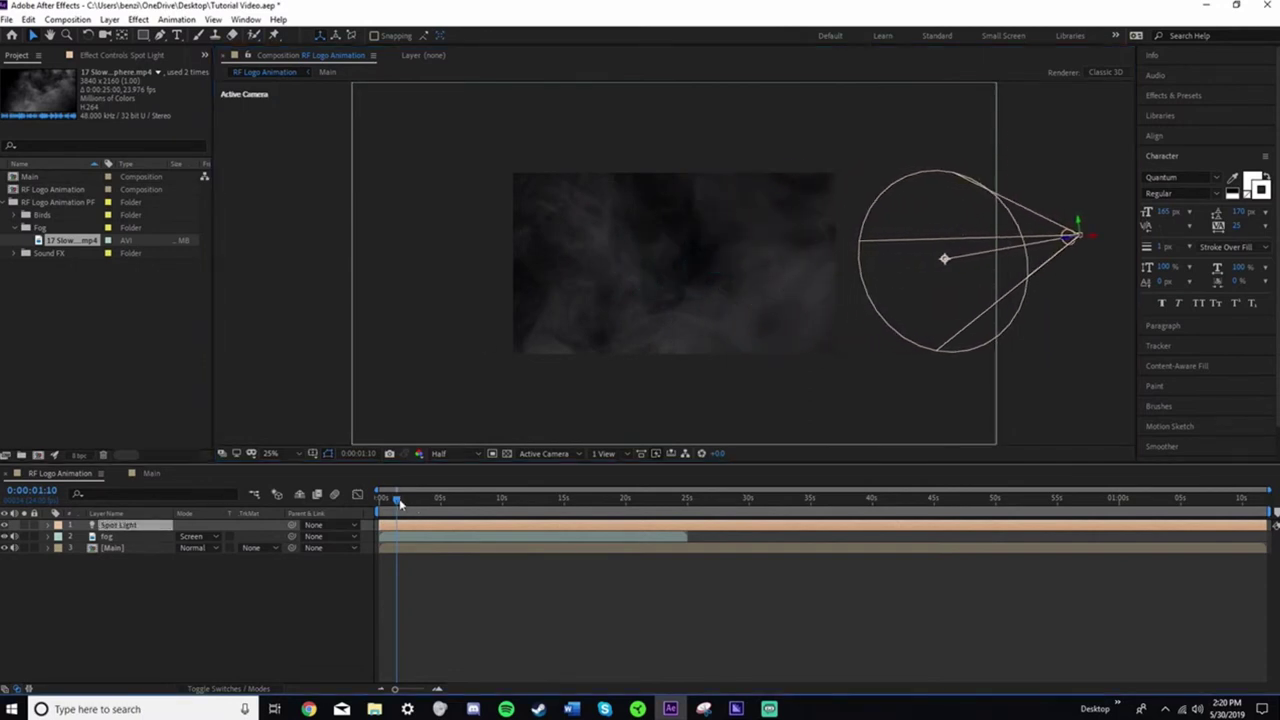
At the composition start, set keyframes on the spot light's Point of Interest and Position
drag(400, 503, 375, 520)
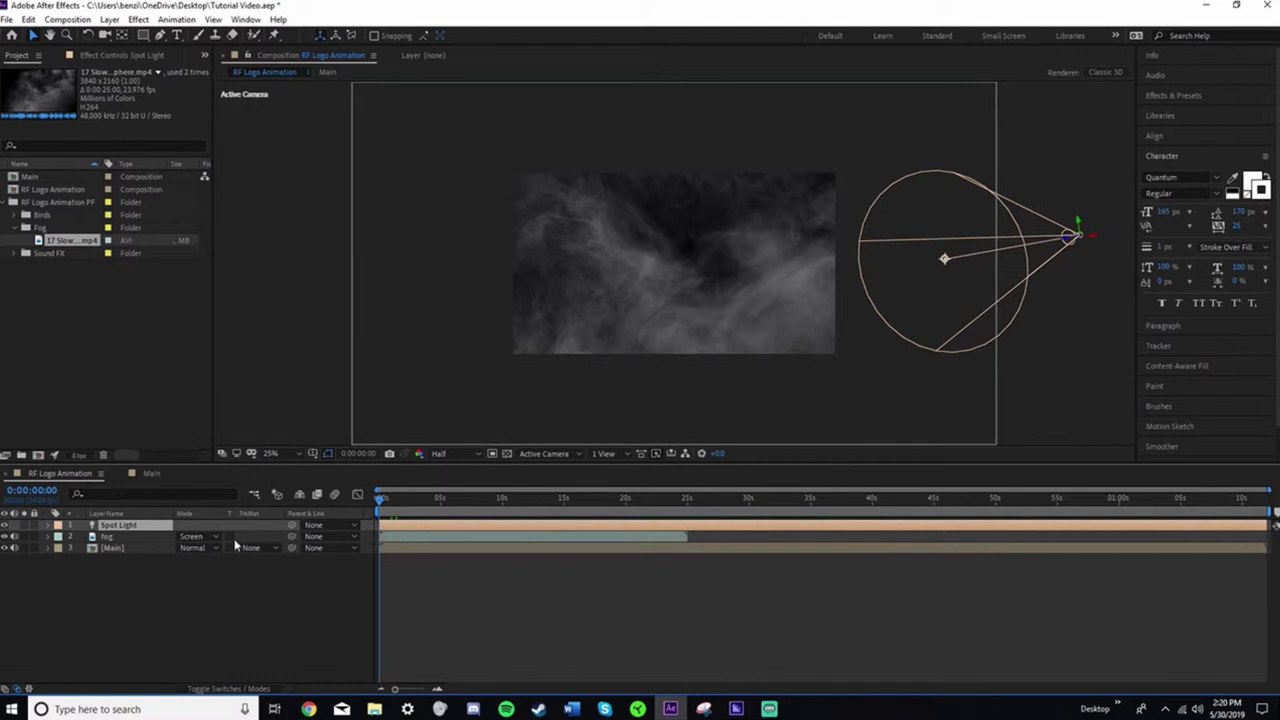
click(47, 525)
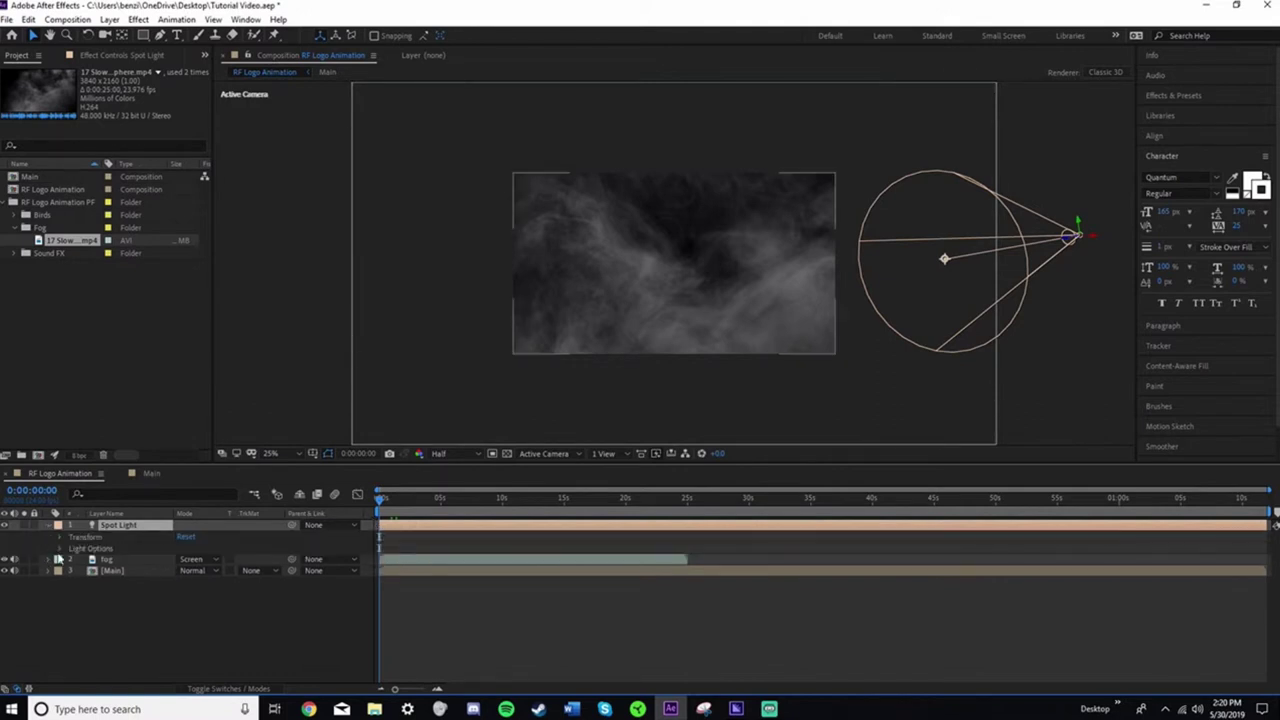
click(63, 537)
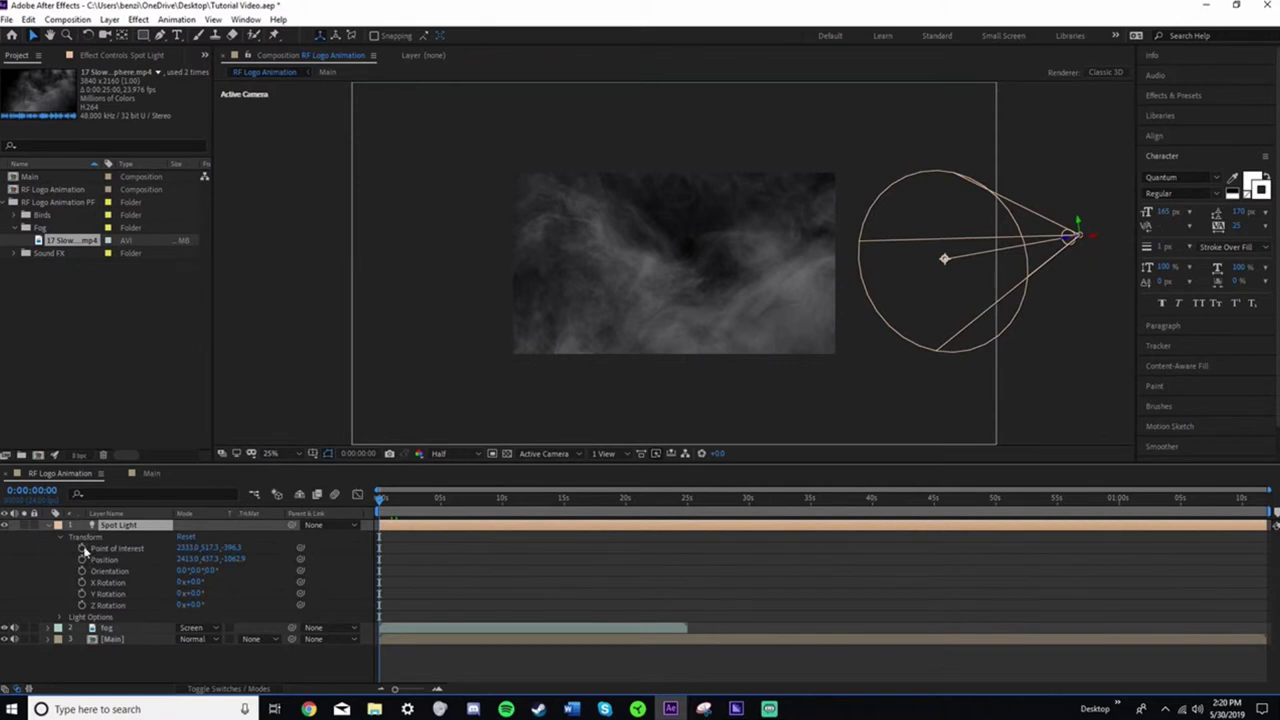
click(82, 548)
click(82, 559)
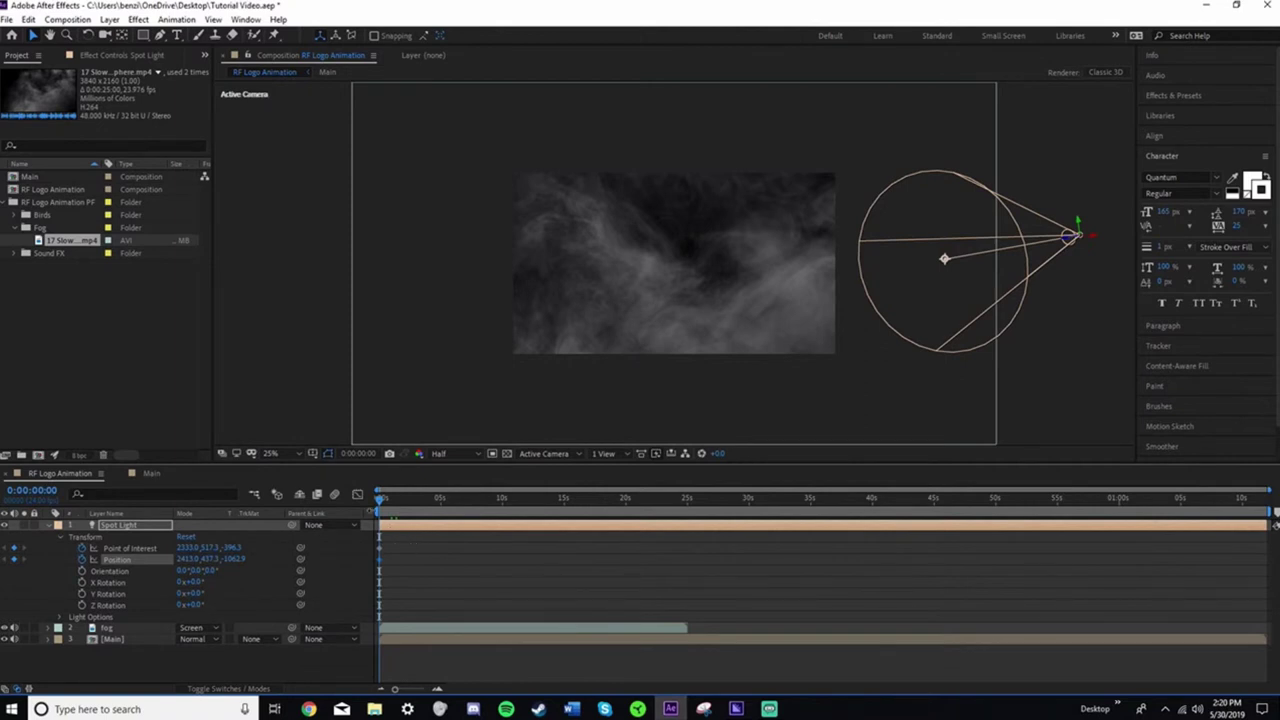
Sweep the spot light left across the logo by about 4 seconds, then off the frame's left near 0:00:09:13
drag(381, 502, 443, 515)
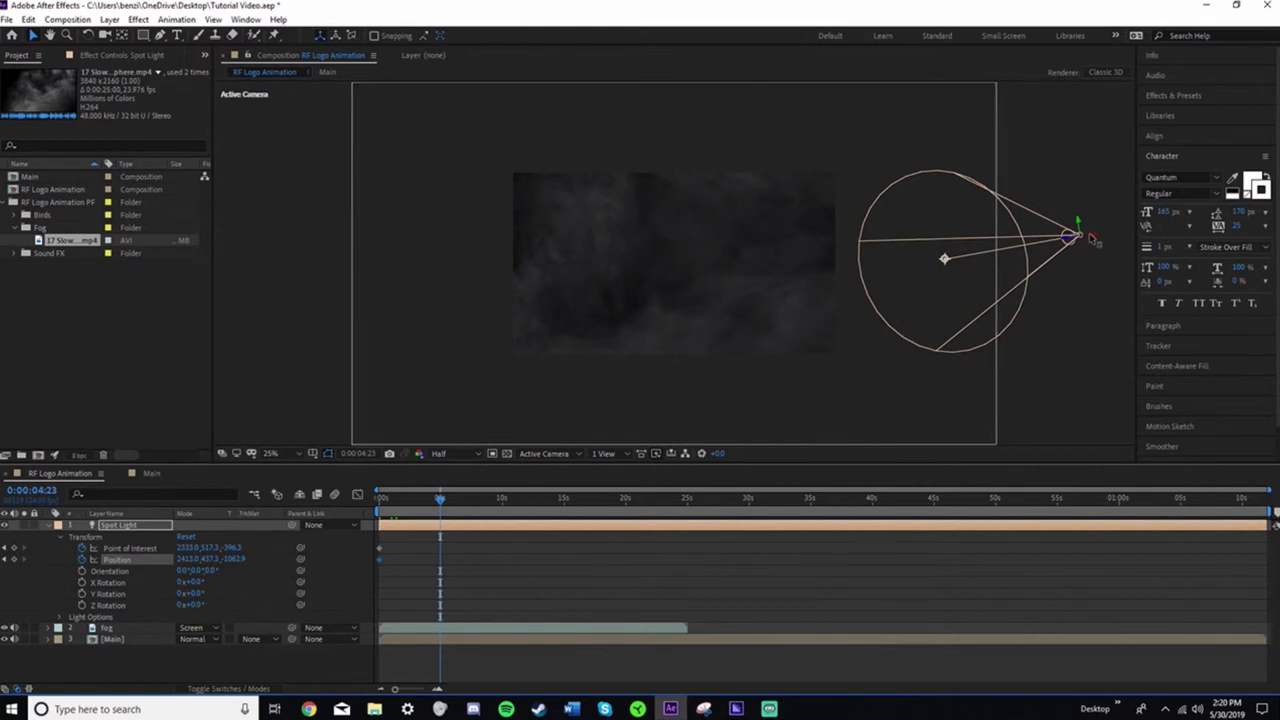
drag(1092, 240, 852, 257)
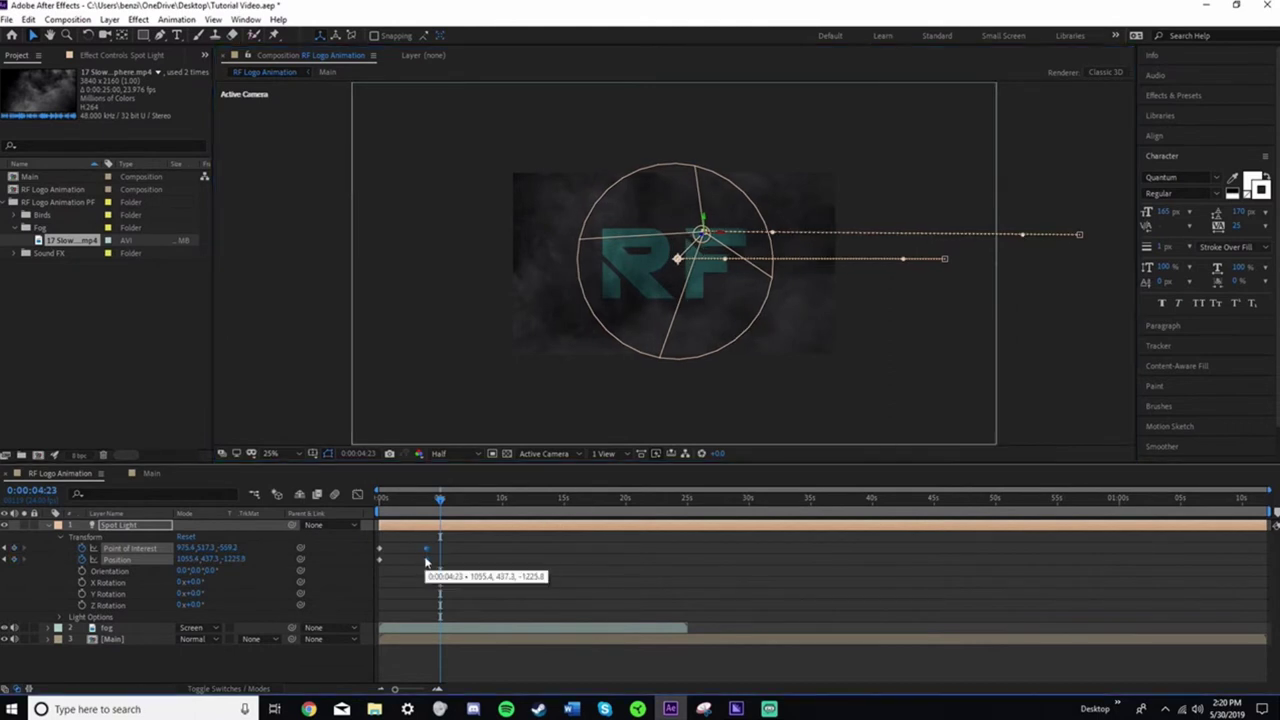
drag(424, 561, 425, 562)
drag(437, 502, 491, 502)
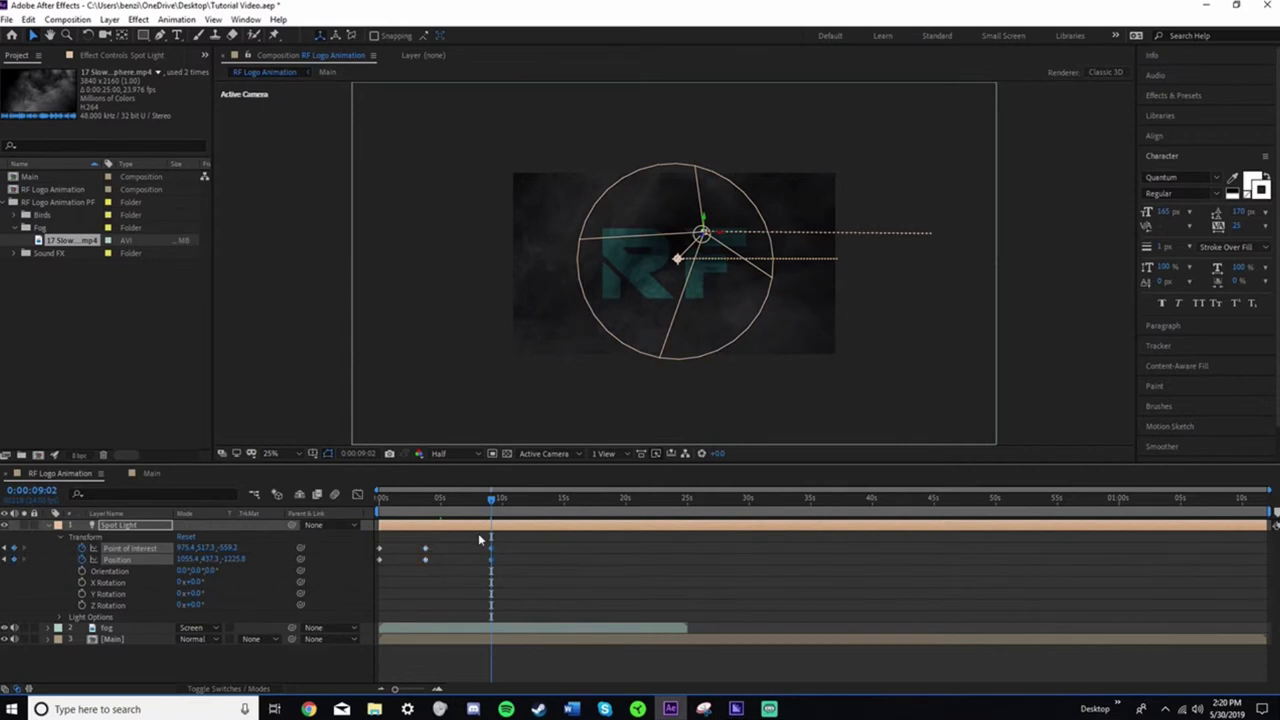
drag(493, 505, 455, 524)
click(466, 499)
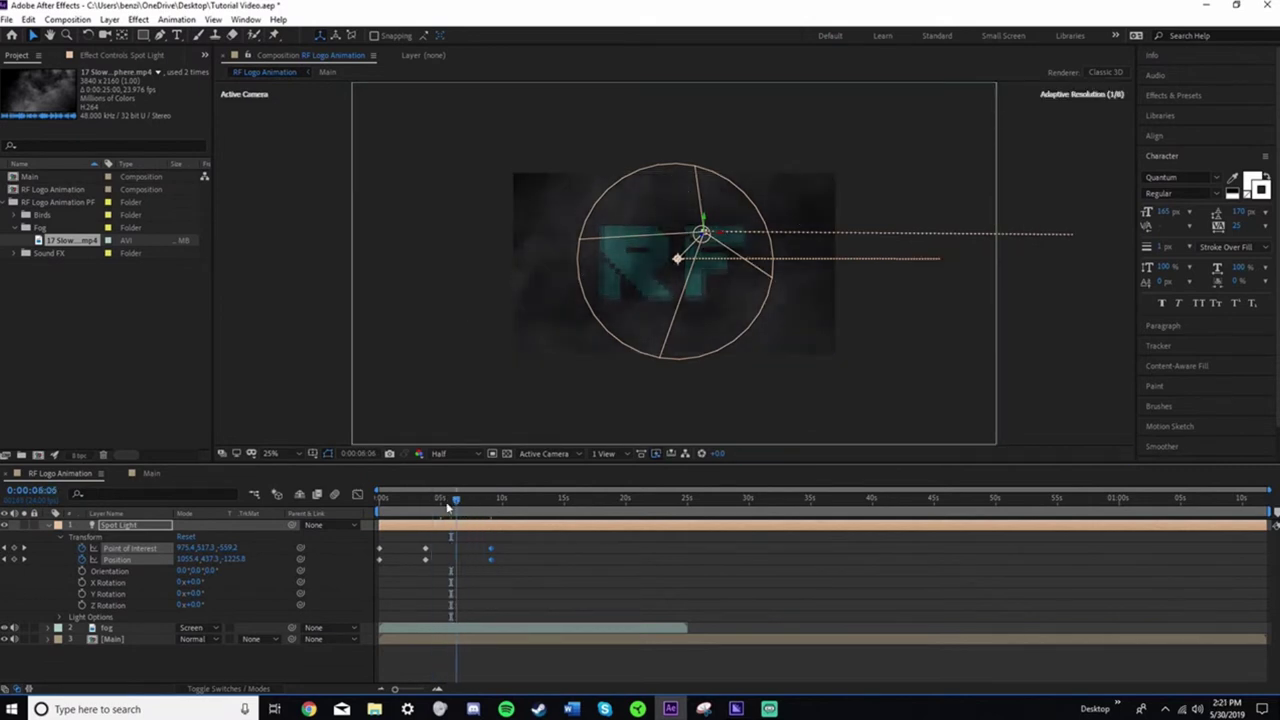
drag(449, 508, 507, 510)
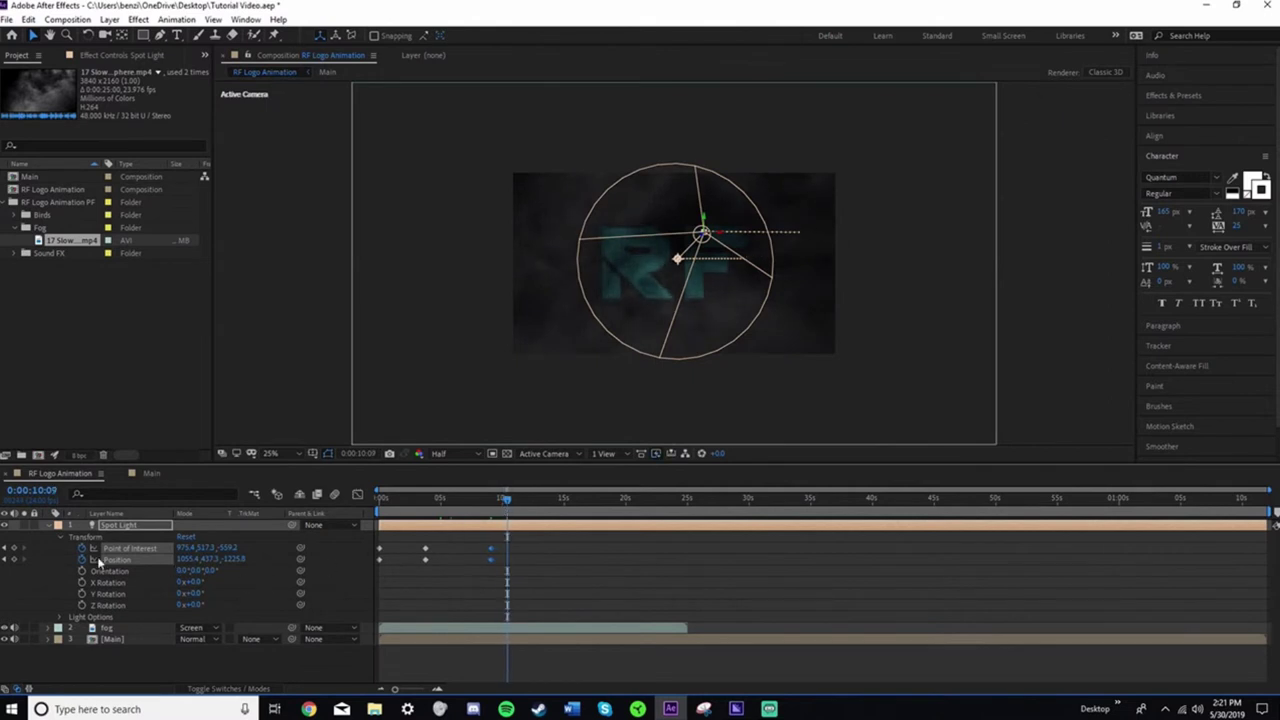
drag(714, 240, 304, 236)
Apply Easy Ease to all the spot light's keyframes and return to the start
drag(522, 565, 378, 539)
right_click(380, 553)
mouse_move(450, 537)
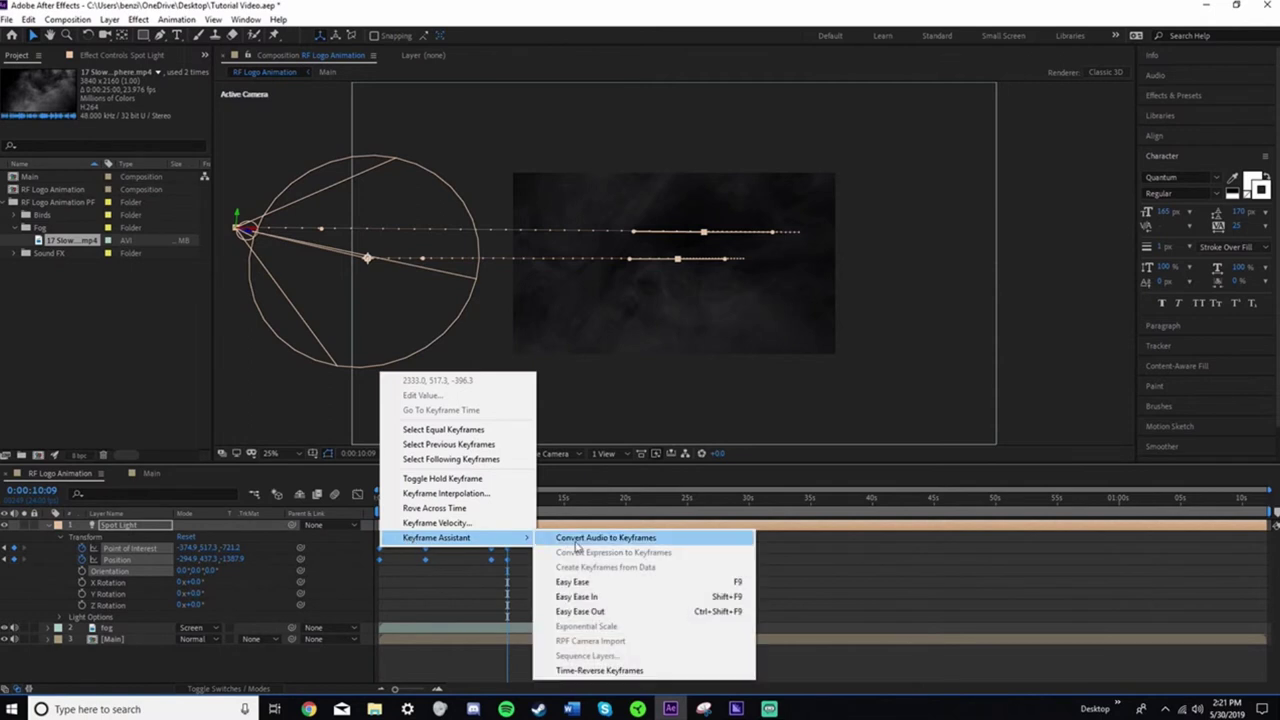
click(580, 566)
drag(506, 500, 364, 512)
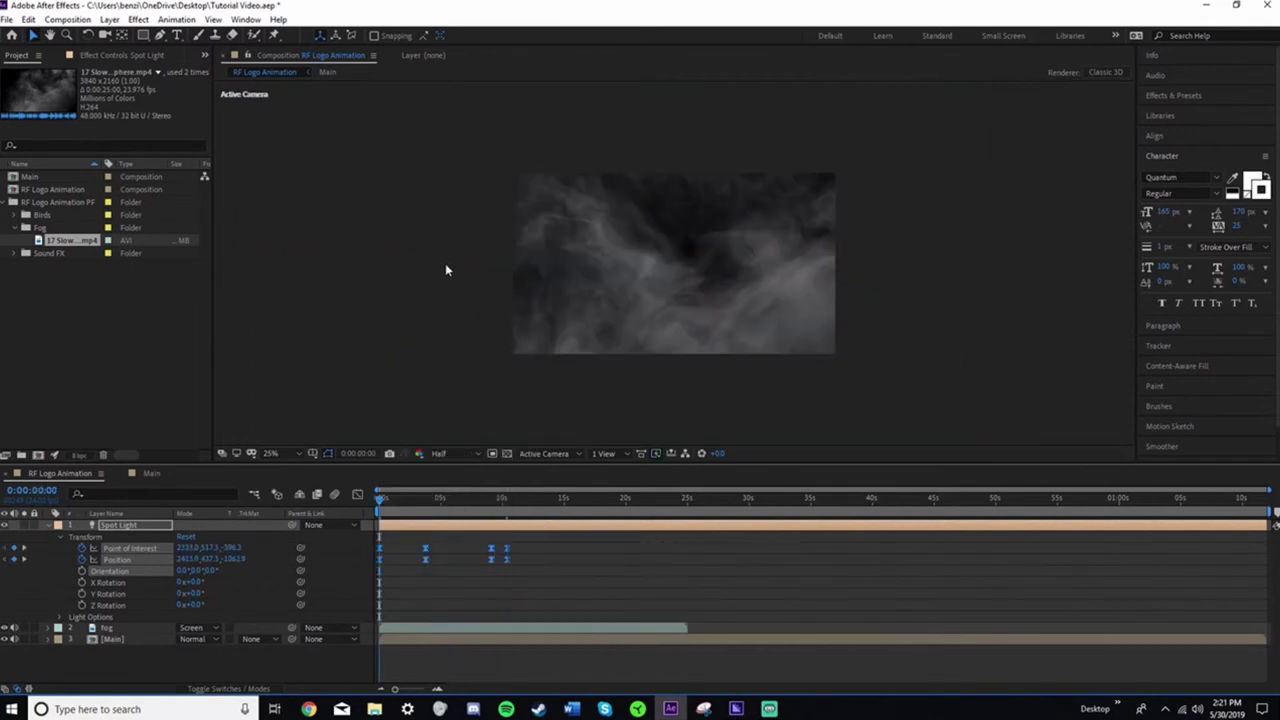
key(space)
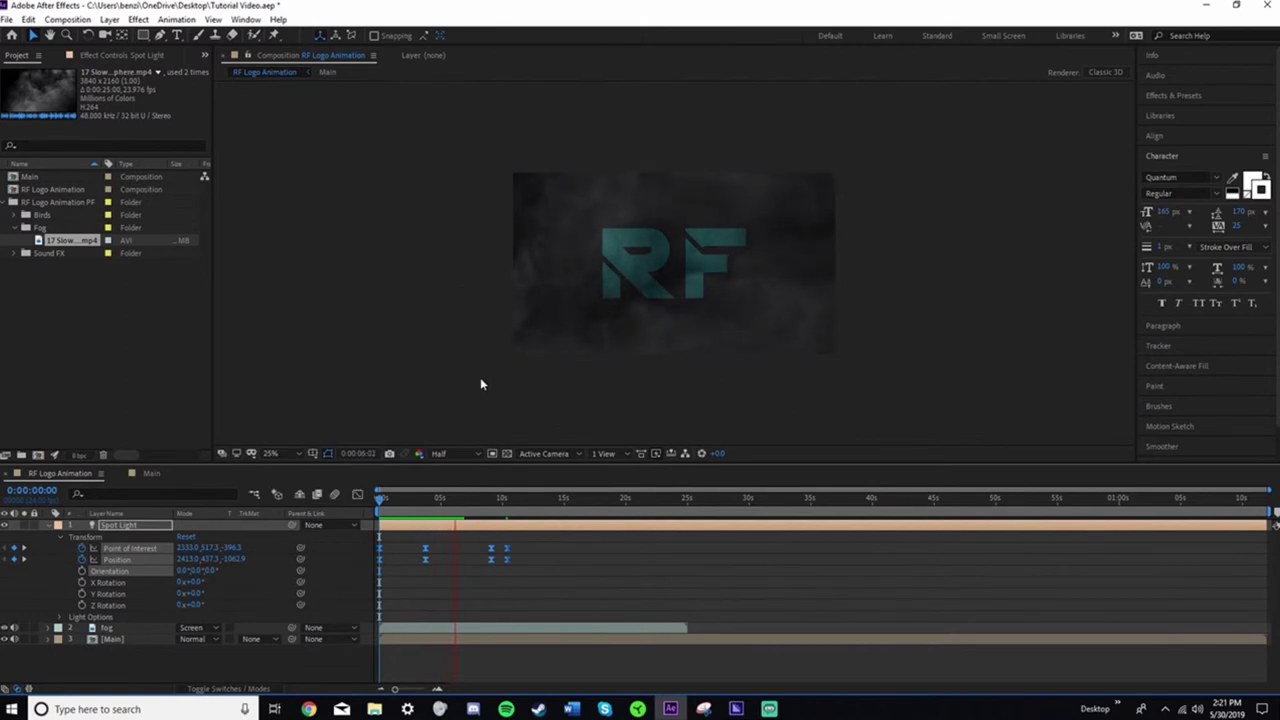
key(space)
drag(457, 504, 367, 510)
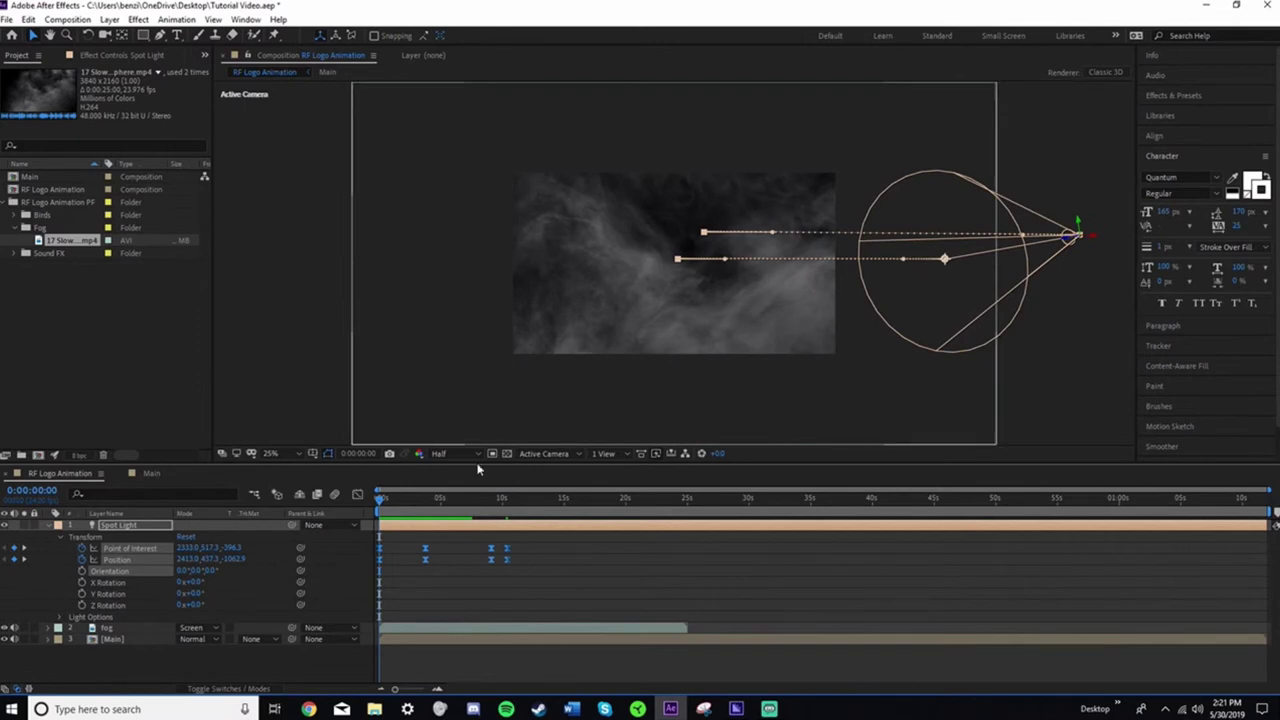
click(386, 630)
Show the Fog layer's Opacity and drag its second keyframe out to 0:00:02:11
key(t)
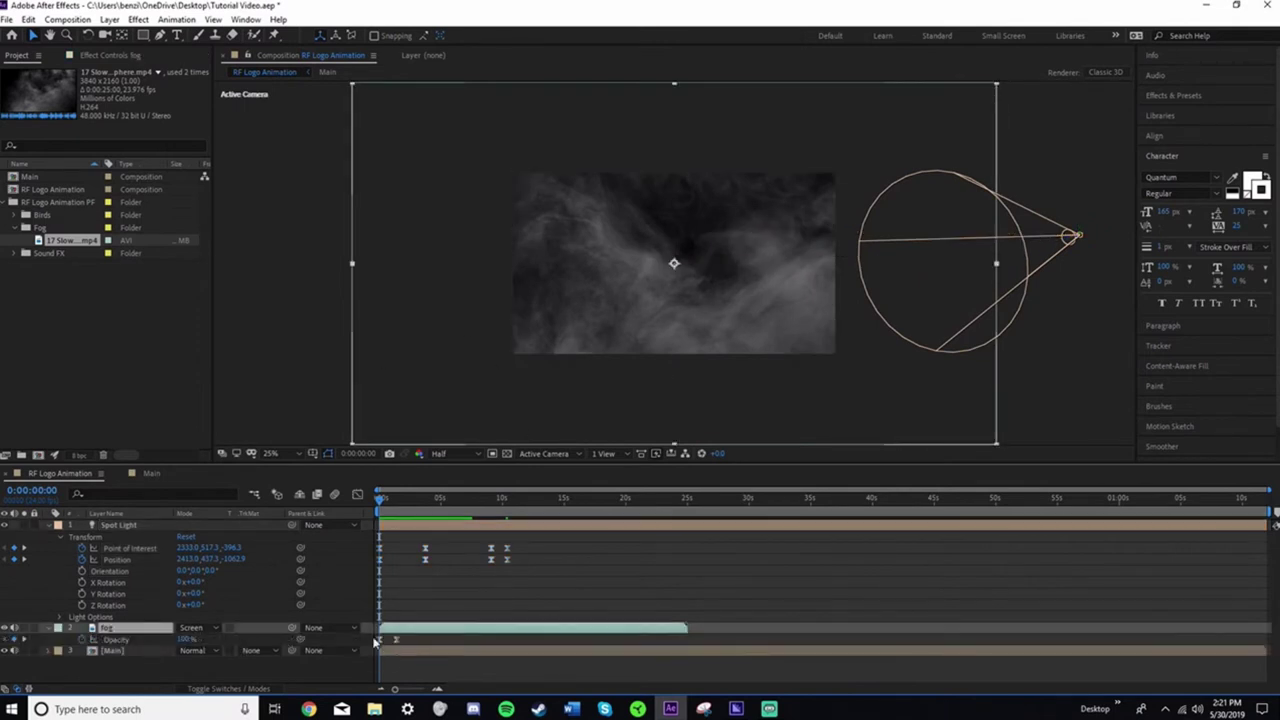
drag(381, 503, 385, 540)
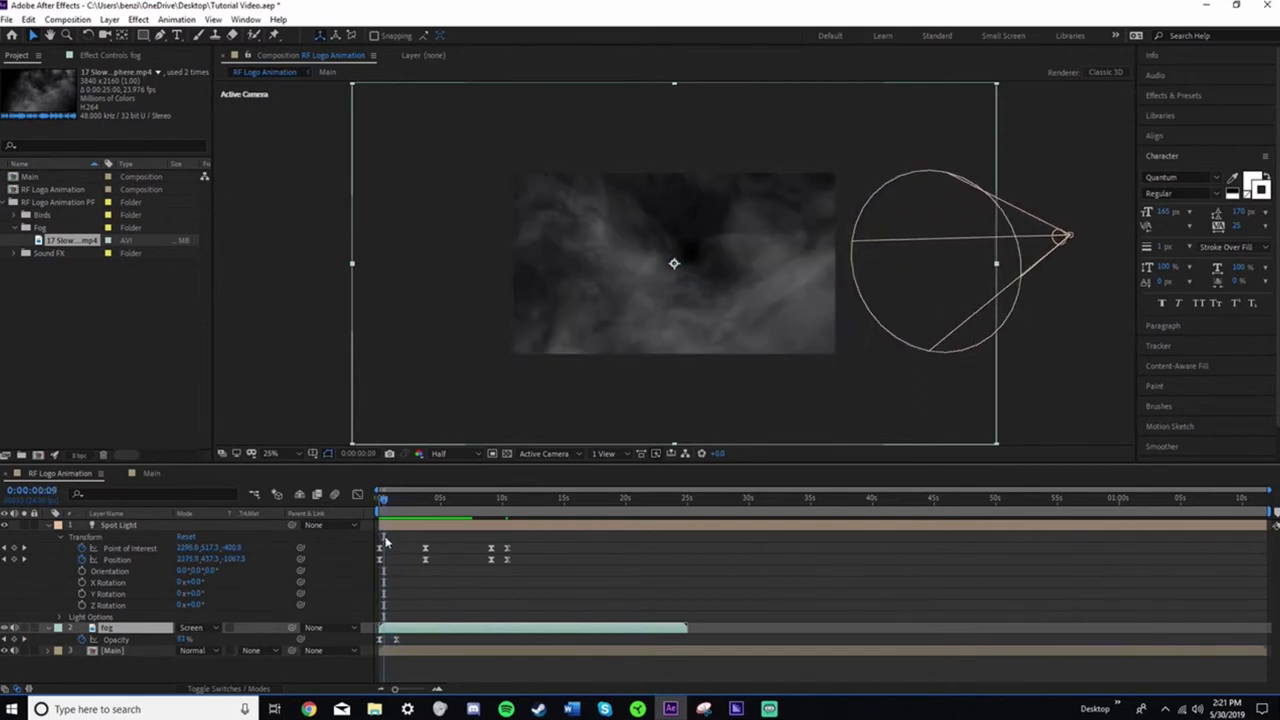
click(397, 639)
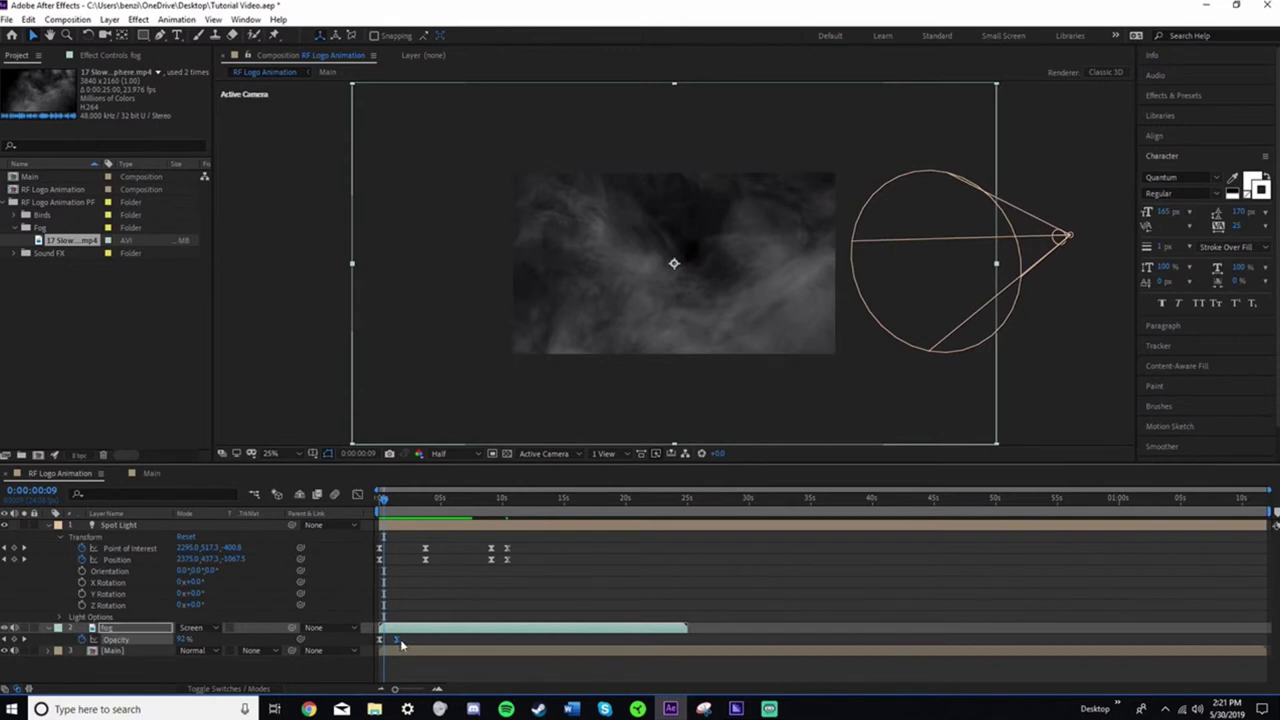
drag(400, 643, 410, 645)
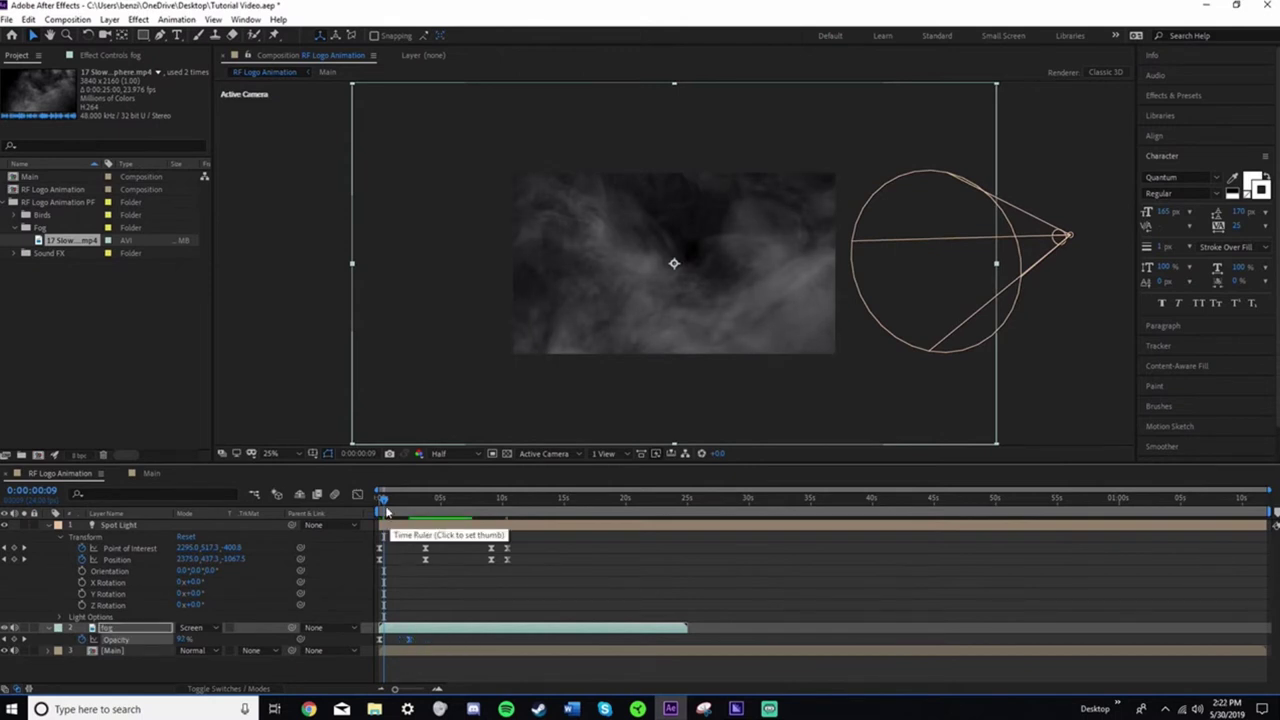
drag(386, 512, 414, 520)
drag(408, 640, 417, 642)
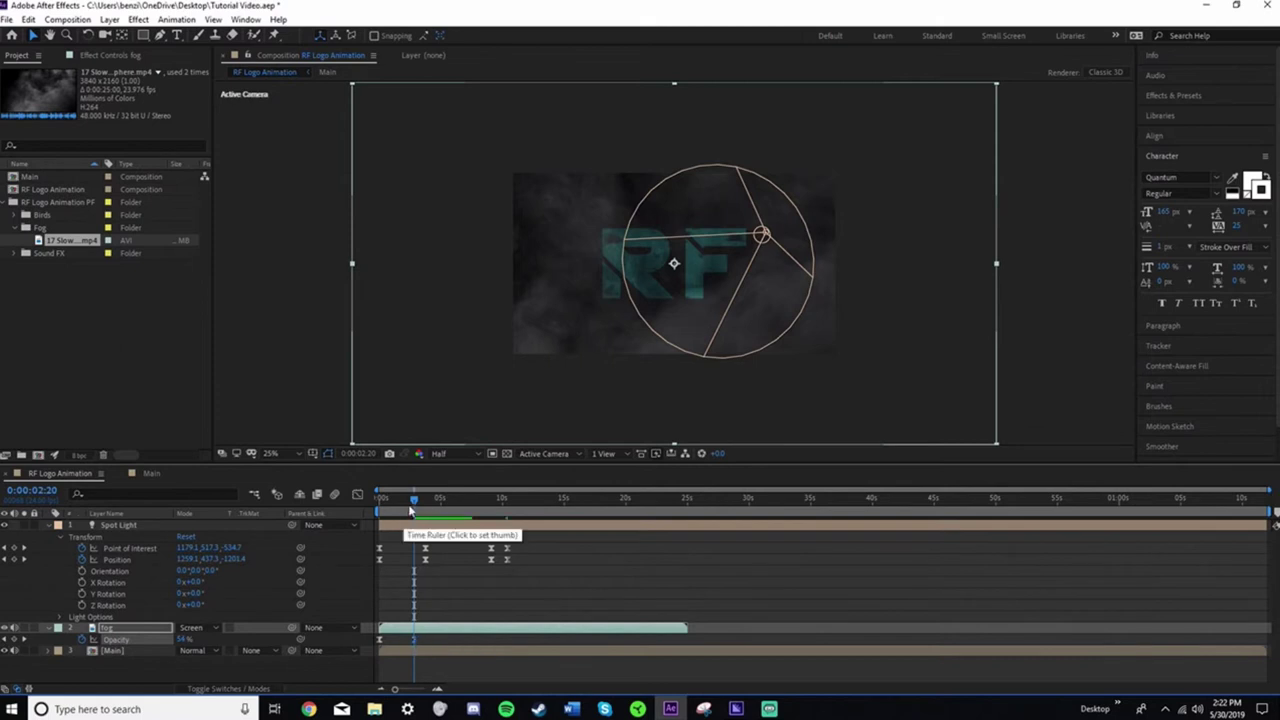
drag(414, 508, 429, 531)
In the Main comp, apply the Fade In+Out - frames preset to the three Birds layers
click(151, 473)
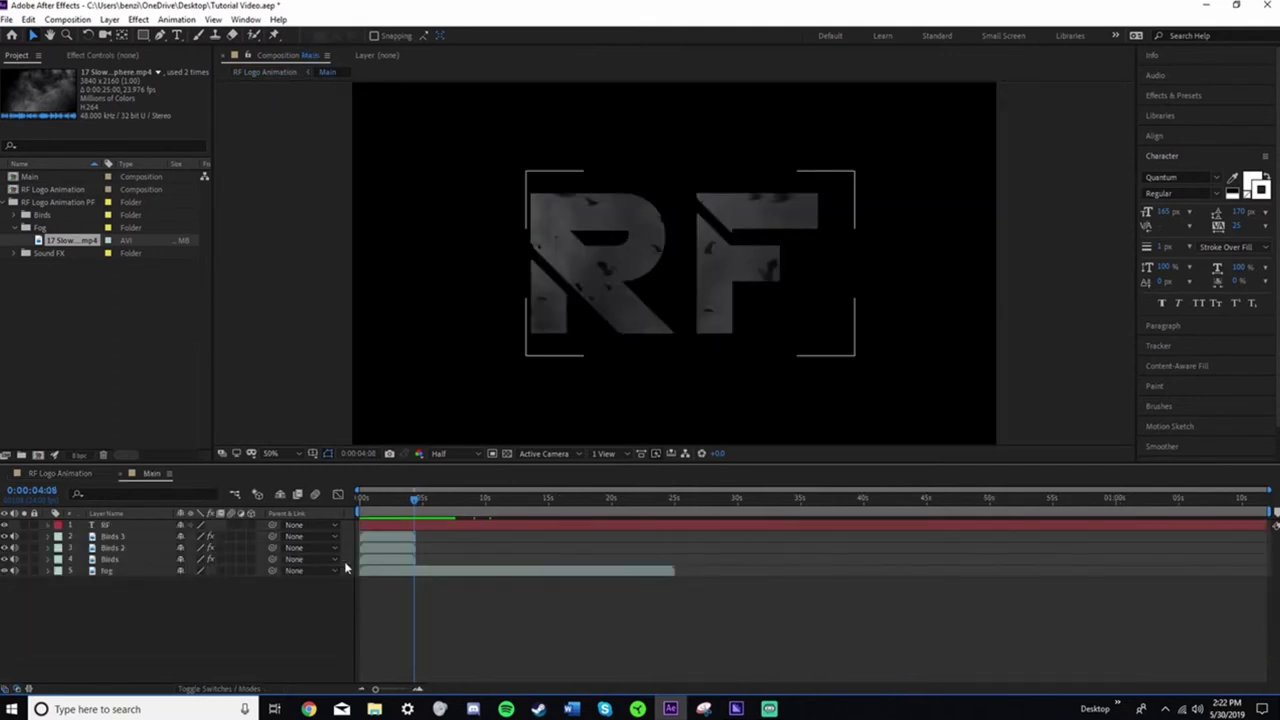
drag(346, 561, 333, 535)
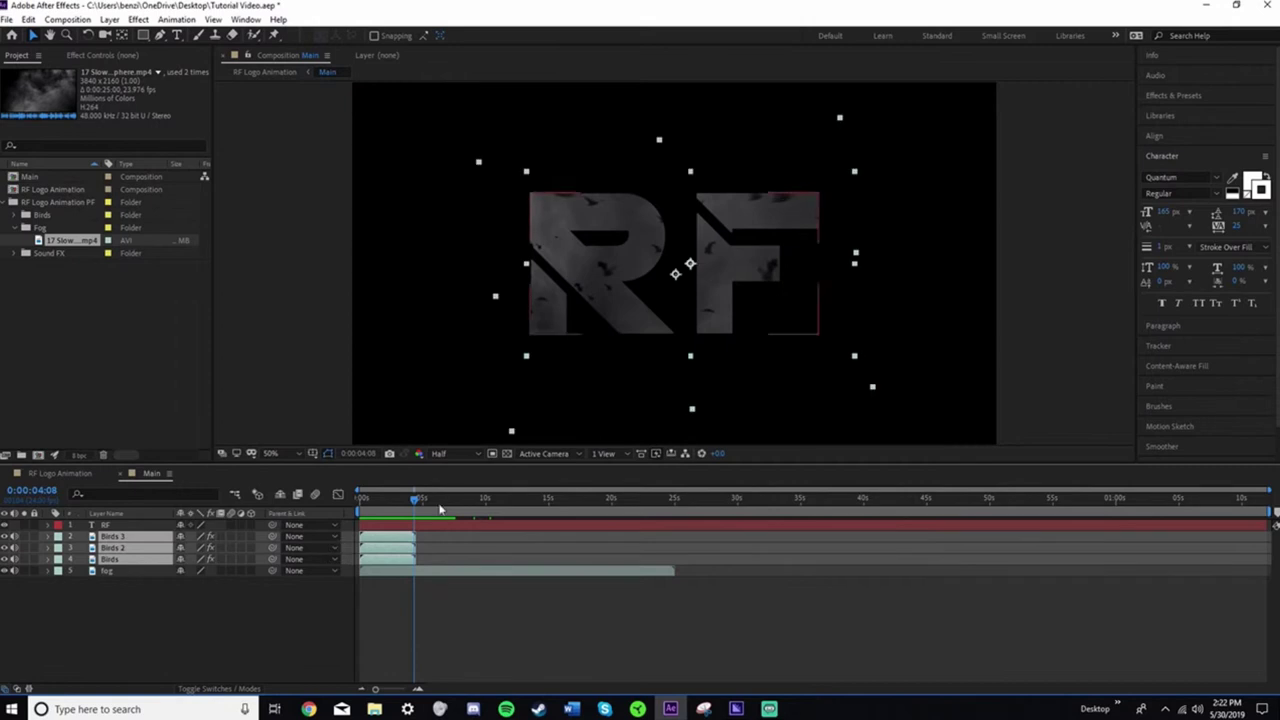
click(1170, 98)
click(1189, 113)
text(fad)
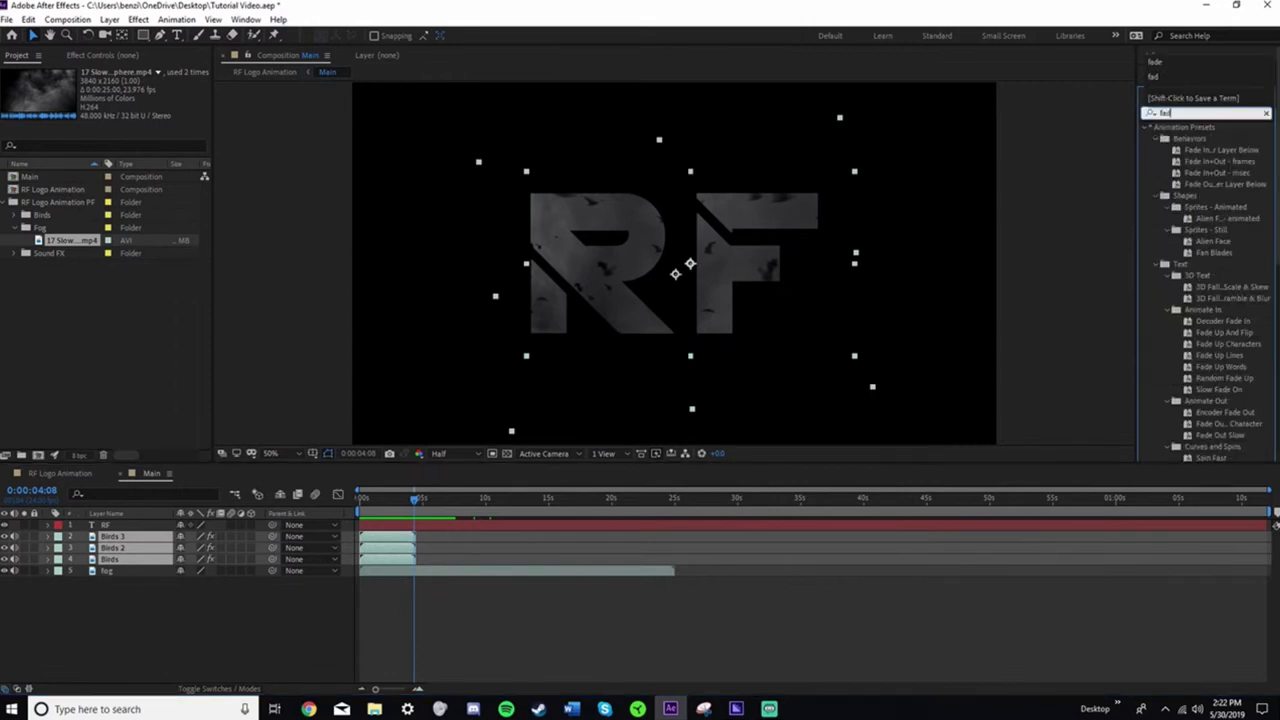
text(e)
double_click(1220, 162)
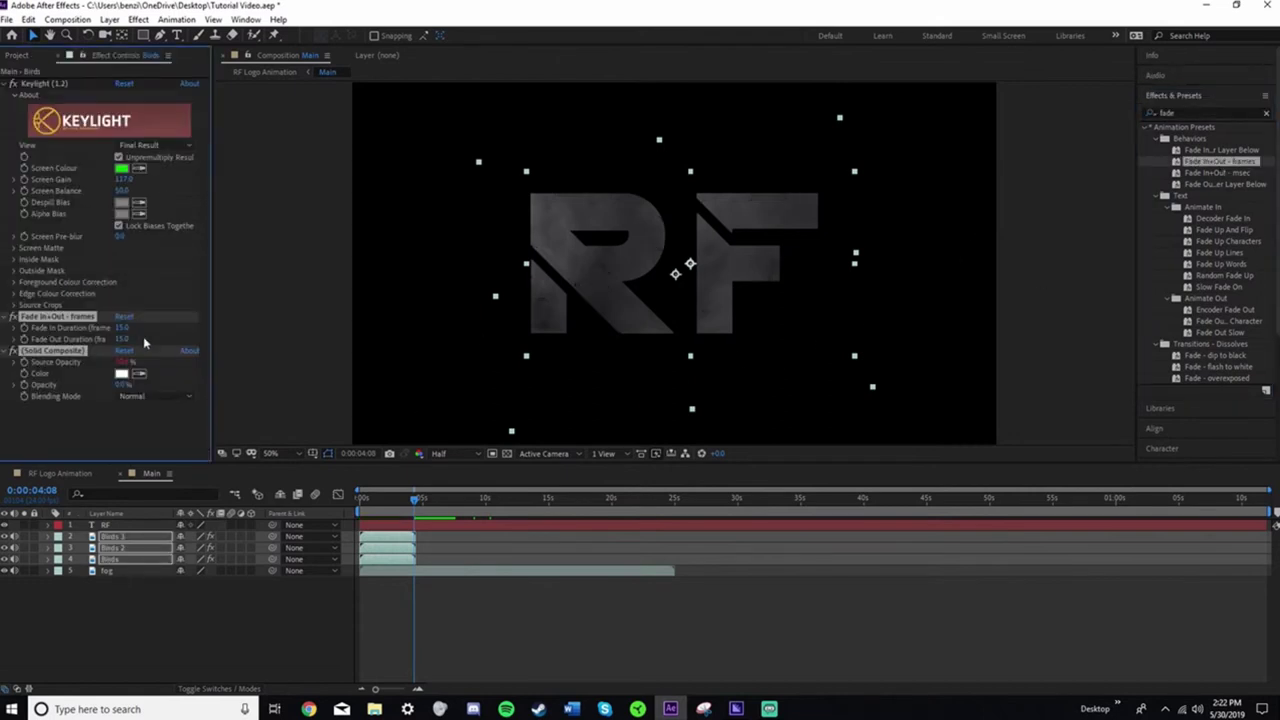
Set the preset's Fade In to 0 frames and Fade Out to 35 frames
click(122, 327)
text(0)
key(Return)
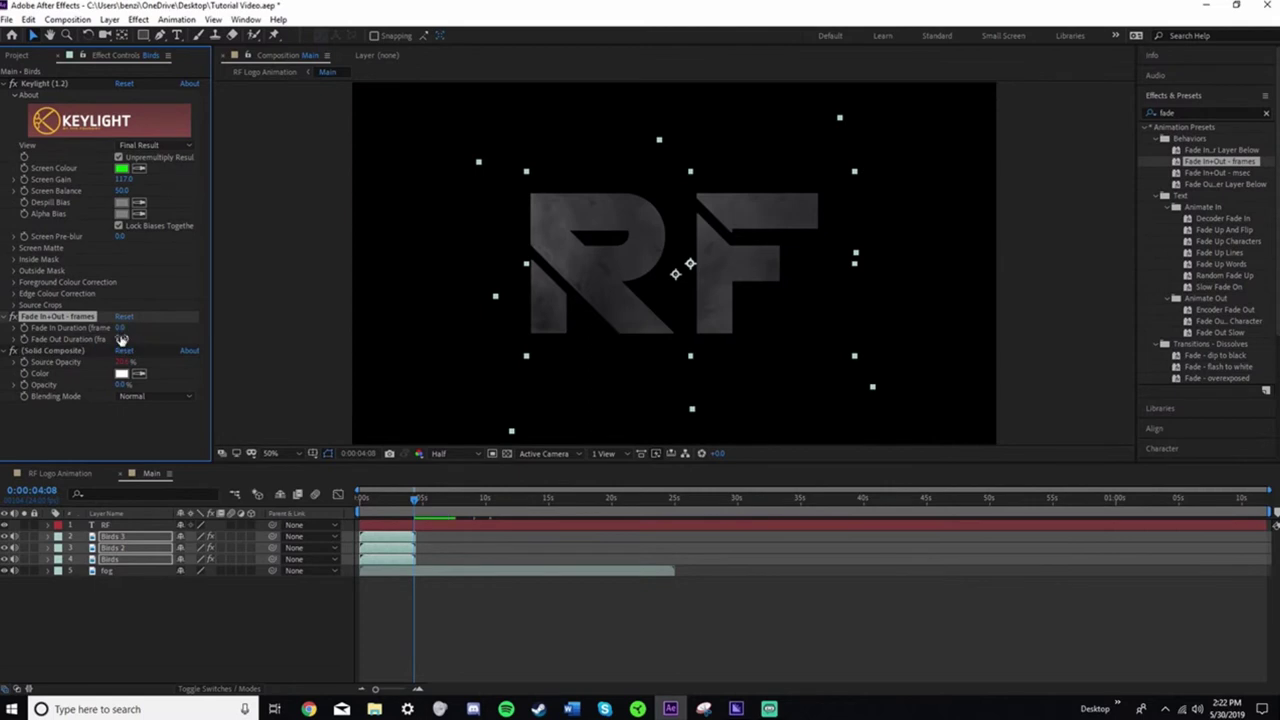
click(121, 339)
text(35)
key(Return)
Return to the RF Logo Animation composition at about 3.5 seconds with no layer selected
click(58, 474)
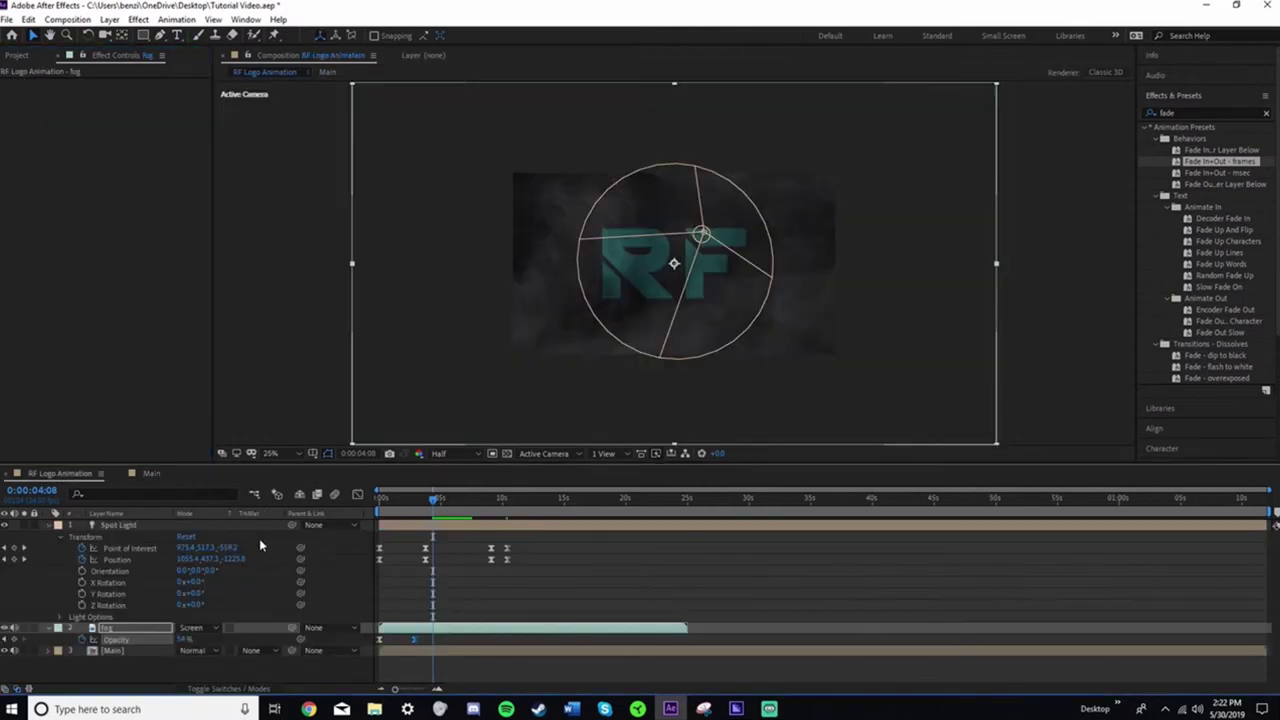
click(47, 526)
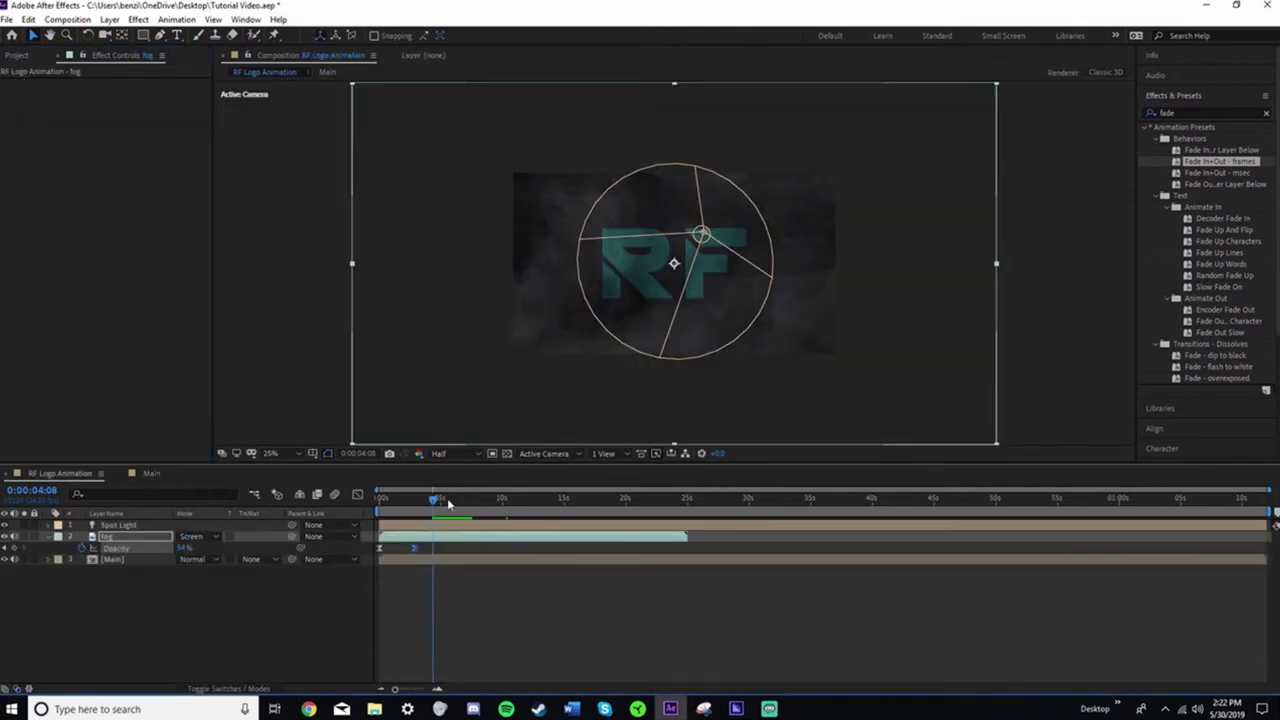
mouse_move(436, 502)
mouse_down()
mouse_move(424, 518)
mouse_move(438, 519)
mouse_up()
click(318, 340)
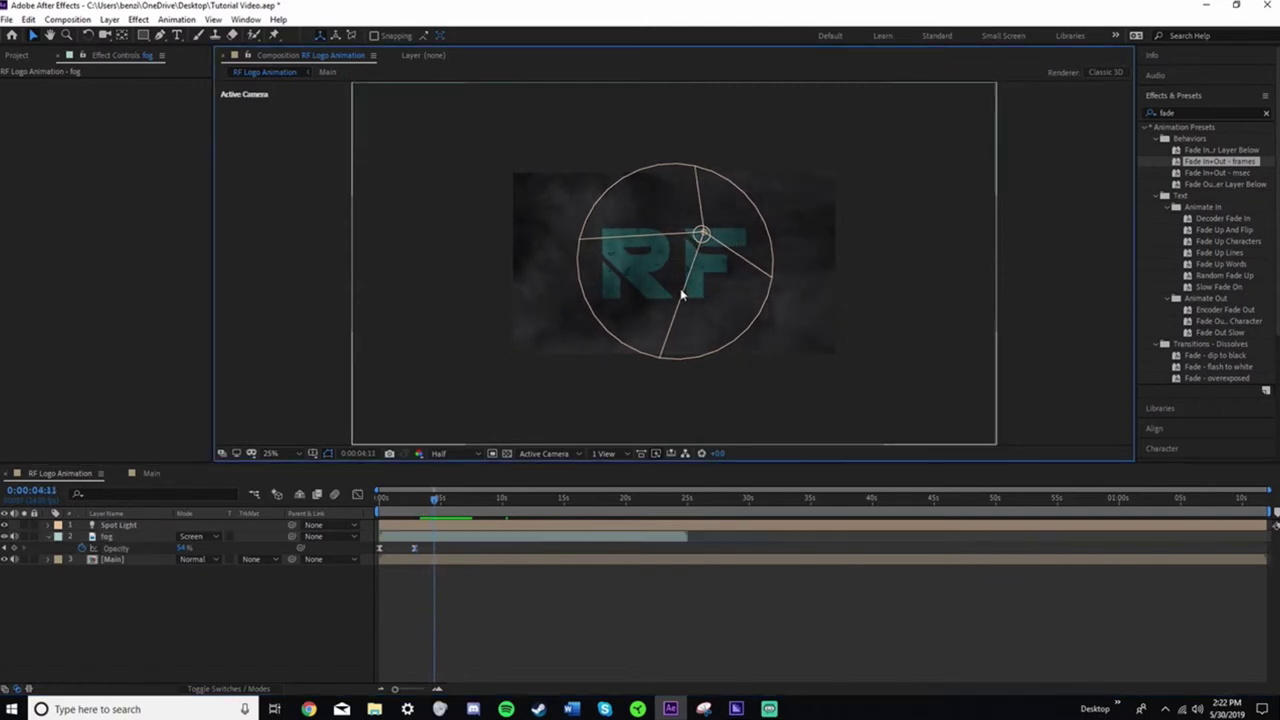
Raise the Spot Light's intensity to 159% in its Light Options
click(116, 527)
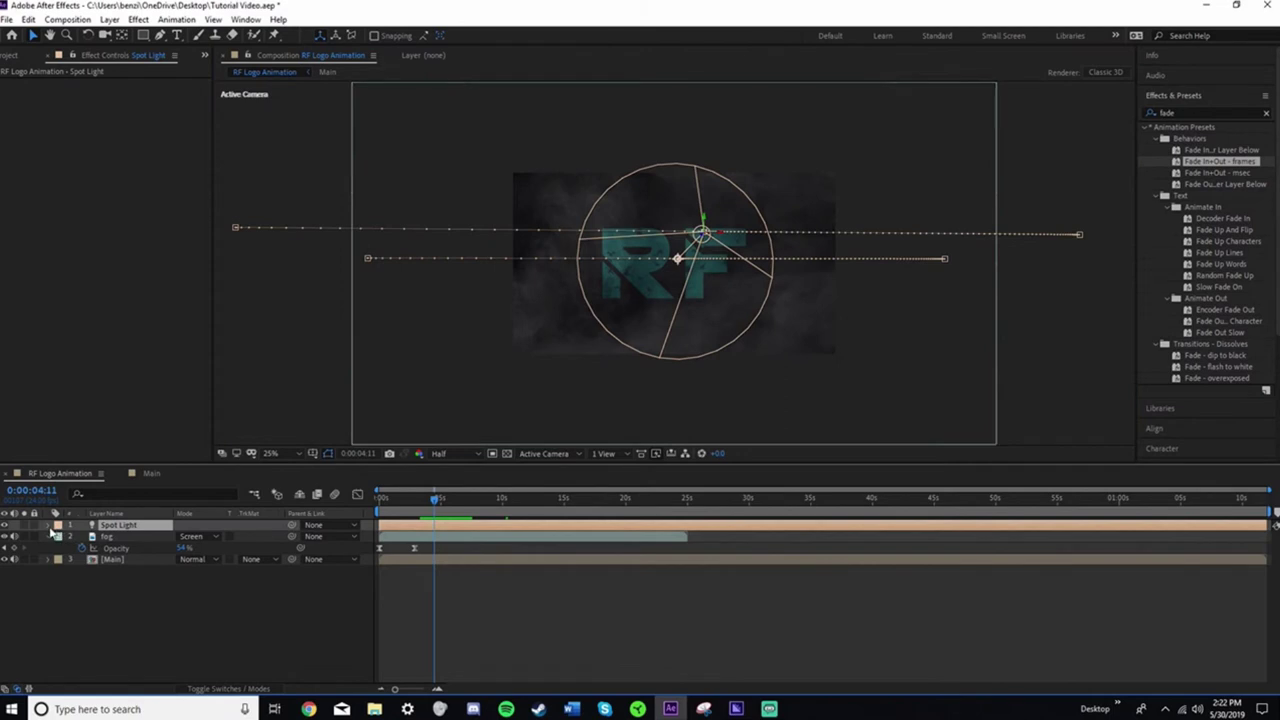
click(48, 526)
click(60, 618)
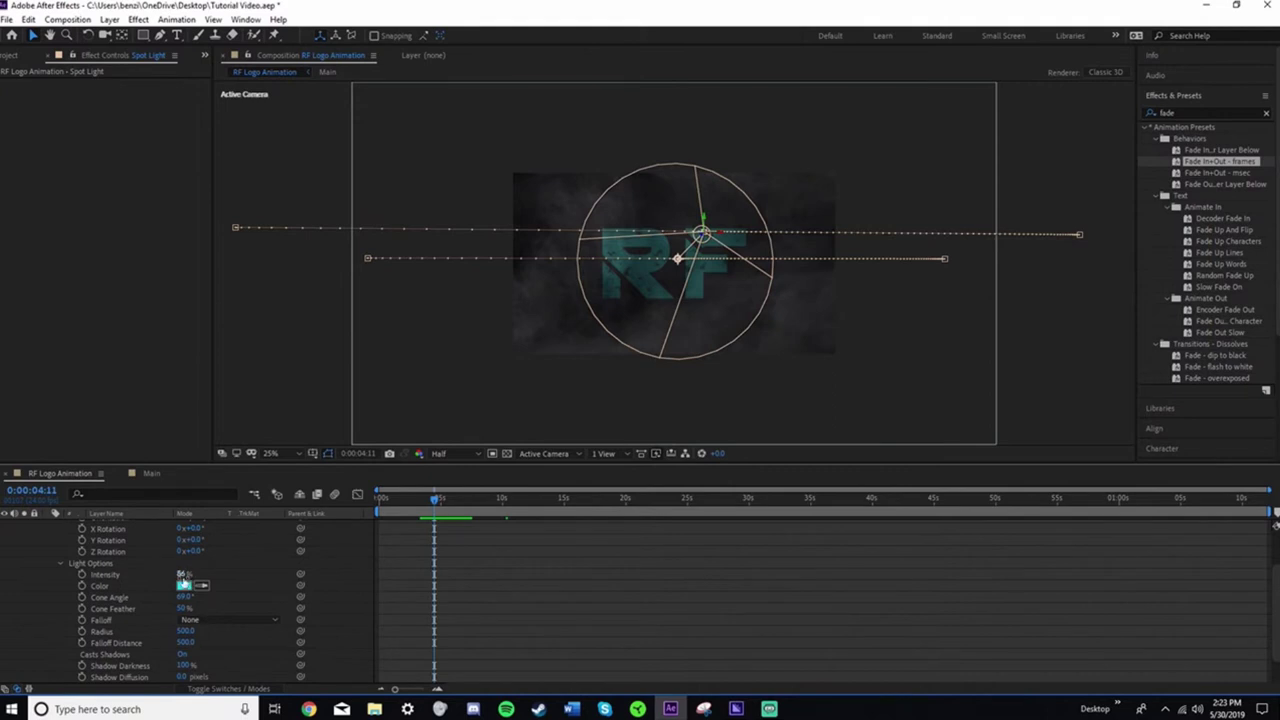
drag(184, 574, 247, 597)
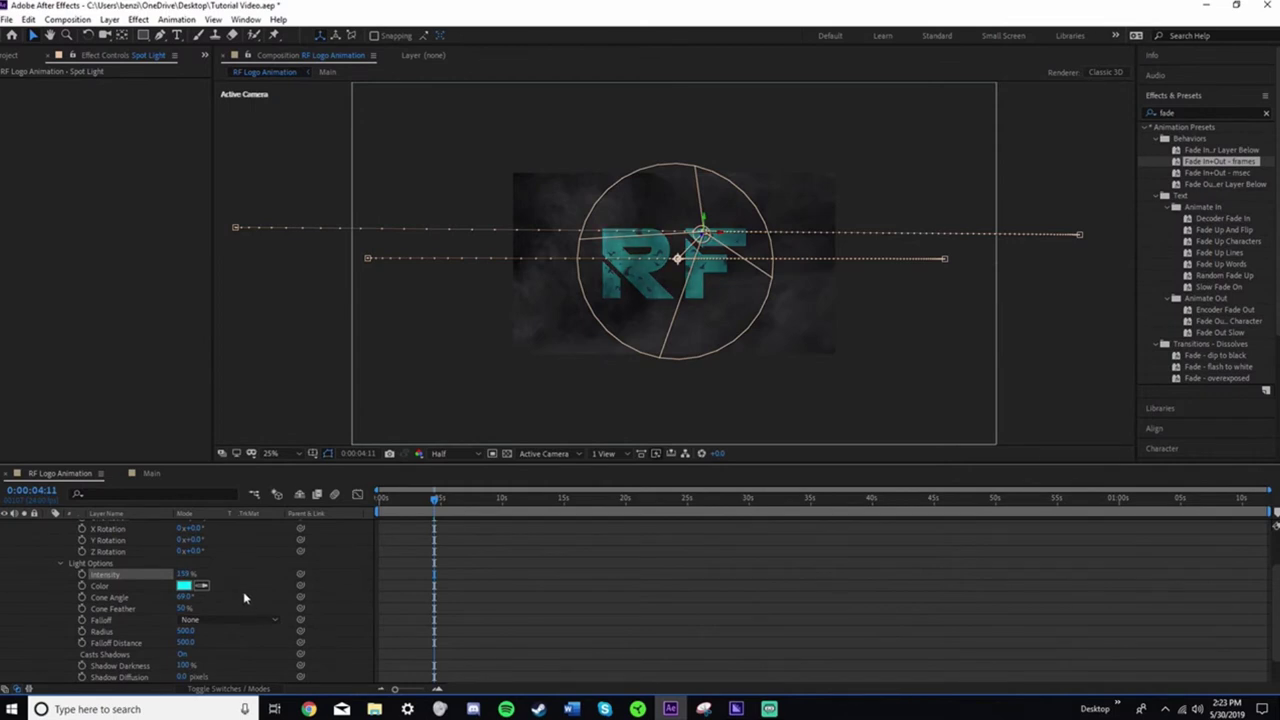
scroll(243, 591, down, 1)
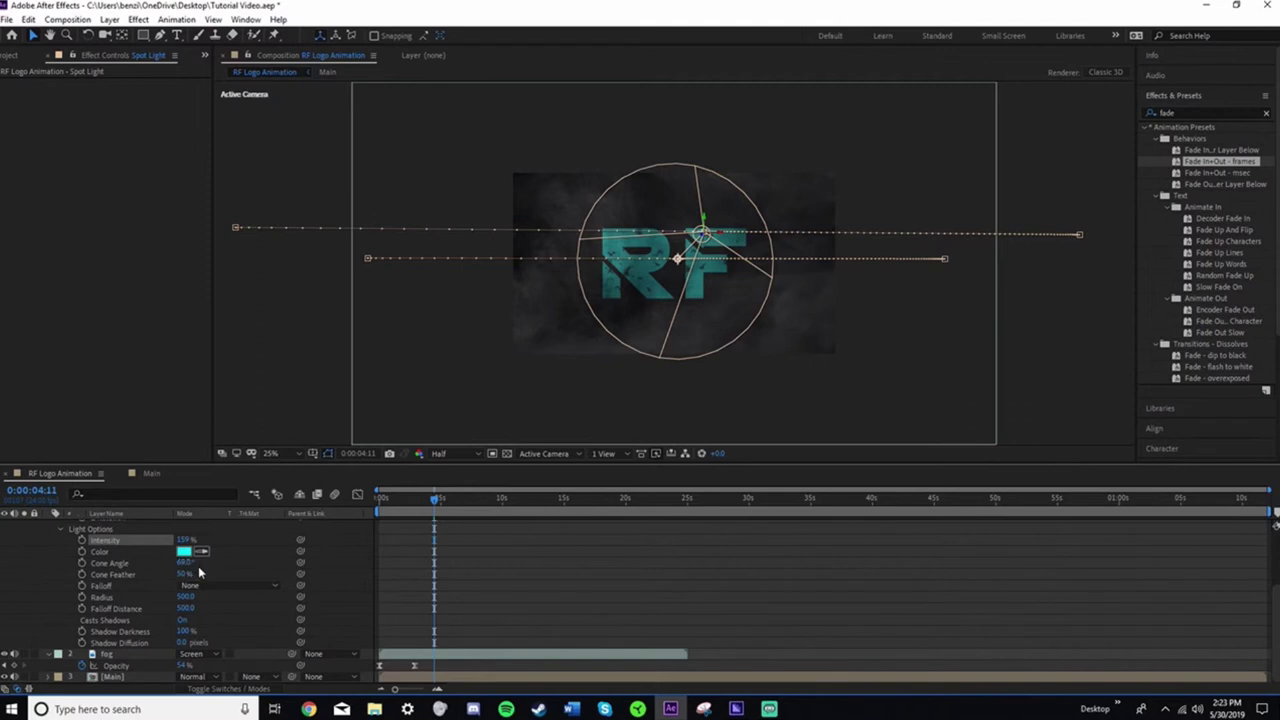
scroll(100, 597, up, 3)
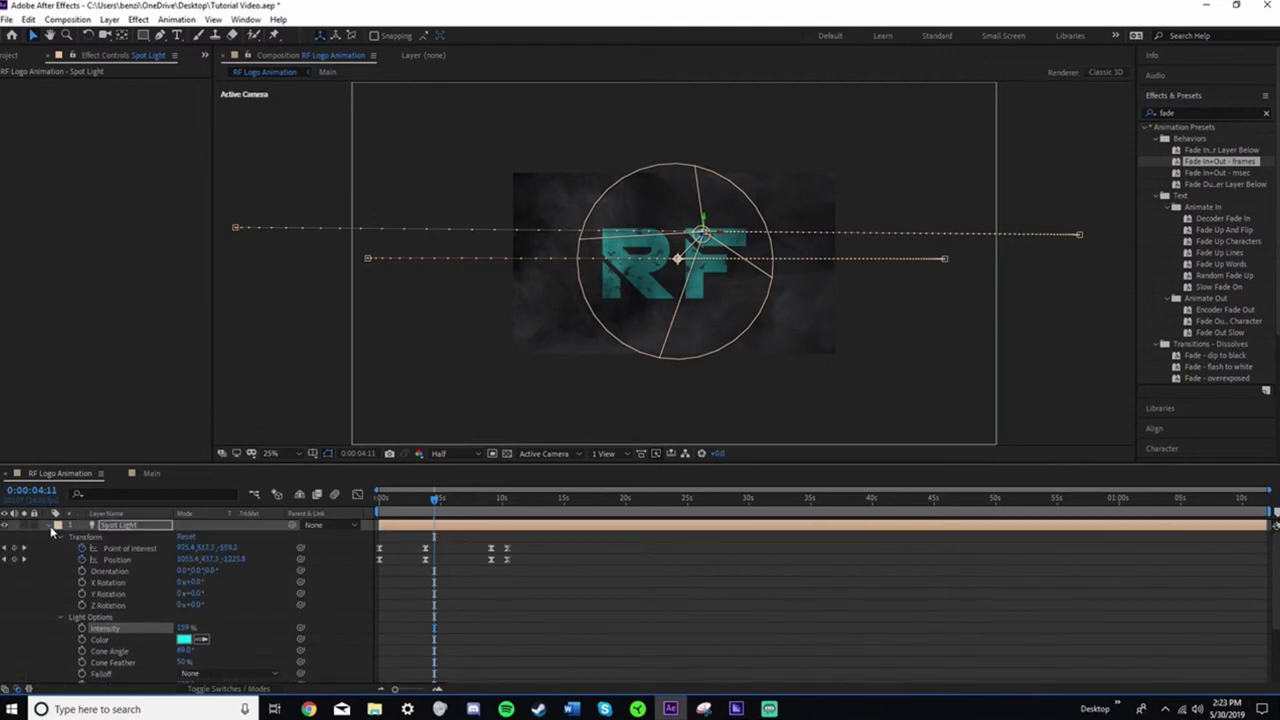
click(50, 527)
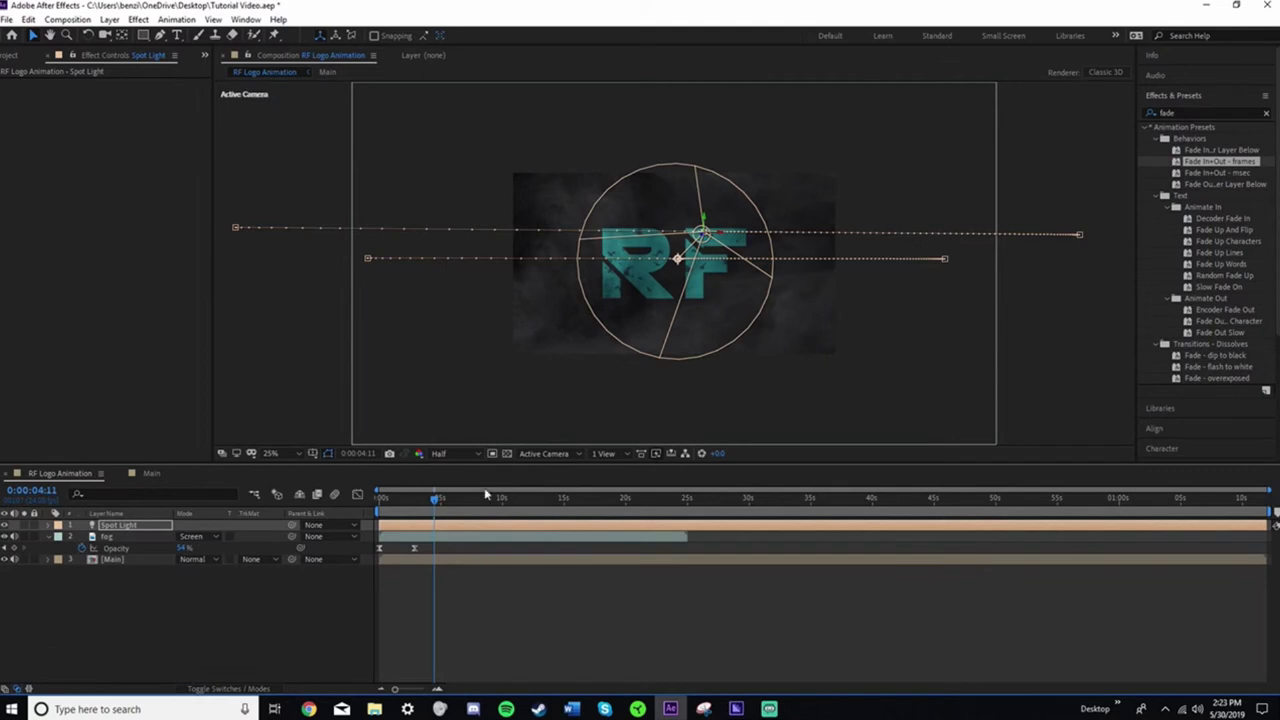
Apply the VC Color Vibrance effect to the fog layer
click(126, 538)
click(1180, 112)
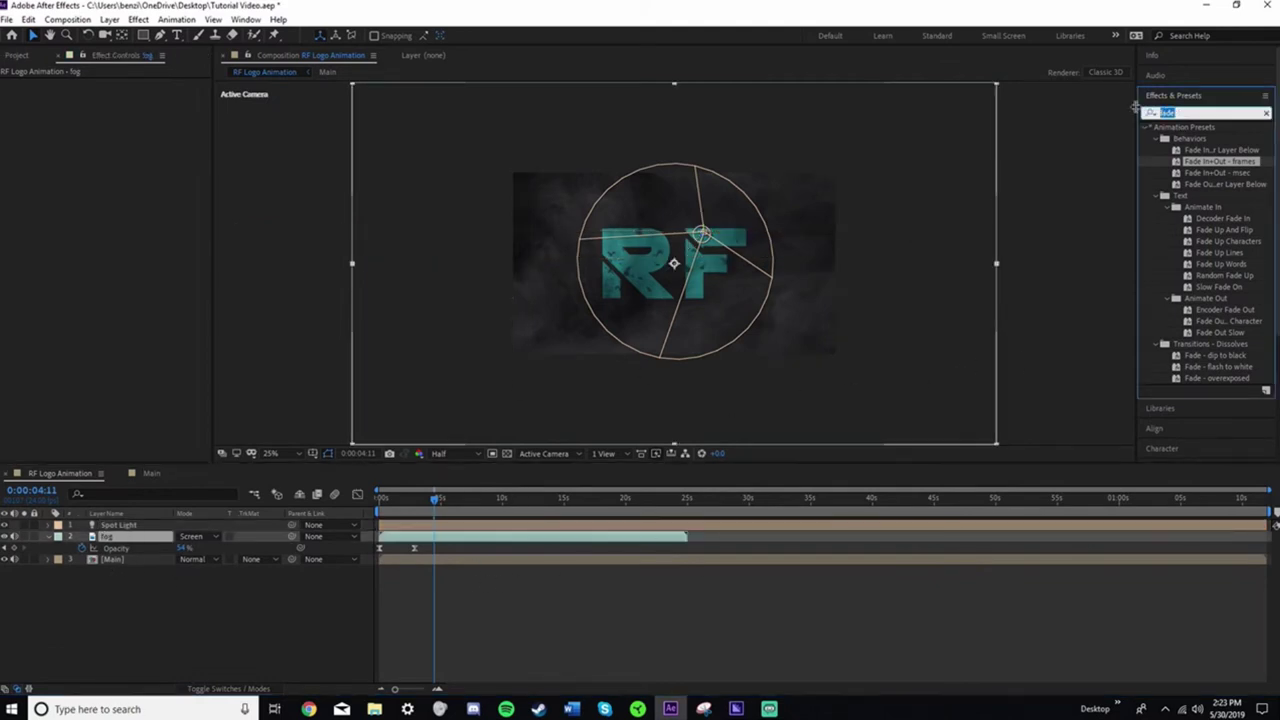
text(vc co)
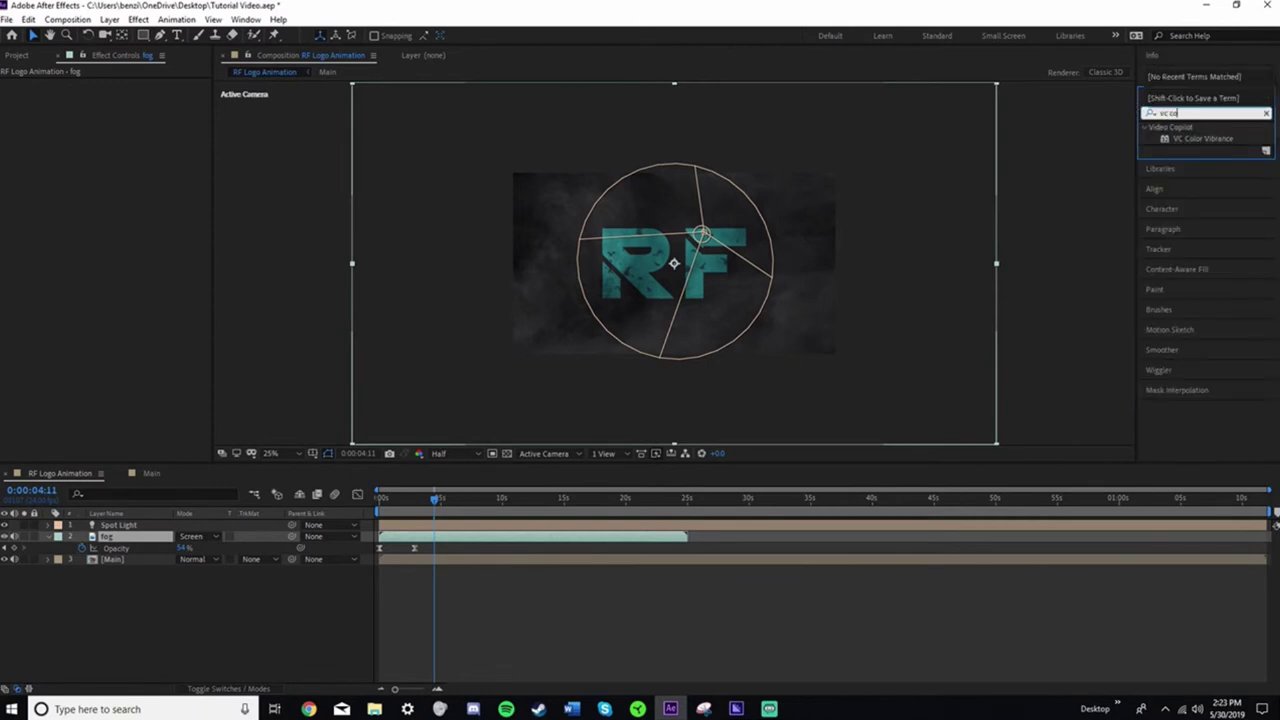
click(1186, 139)
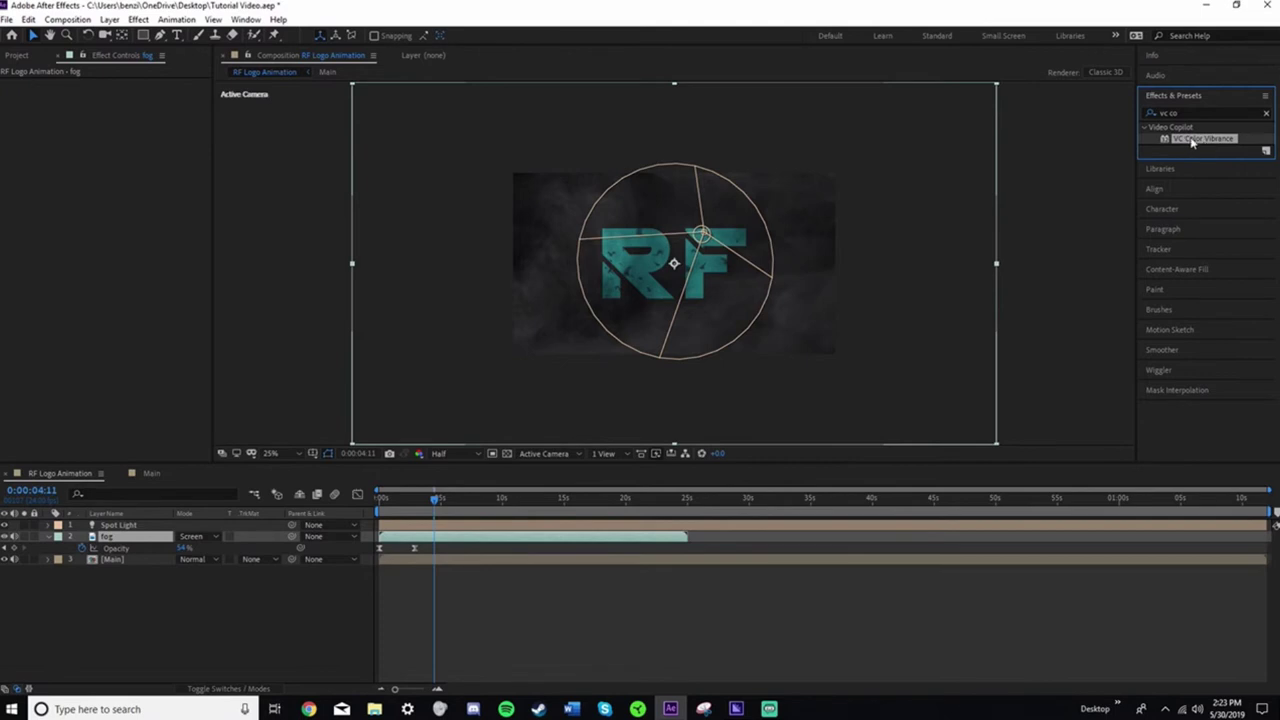
drag(1197, 143, 123, 538)
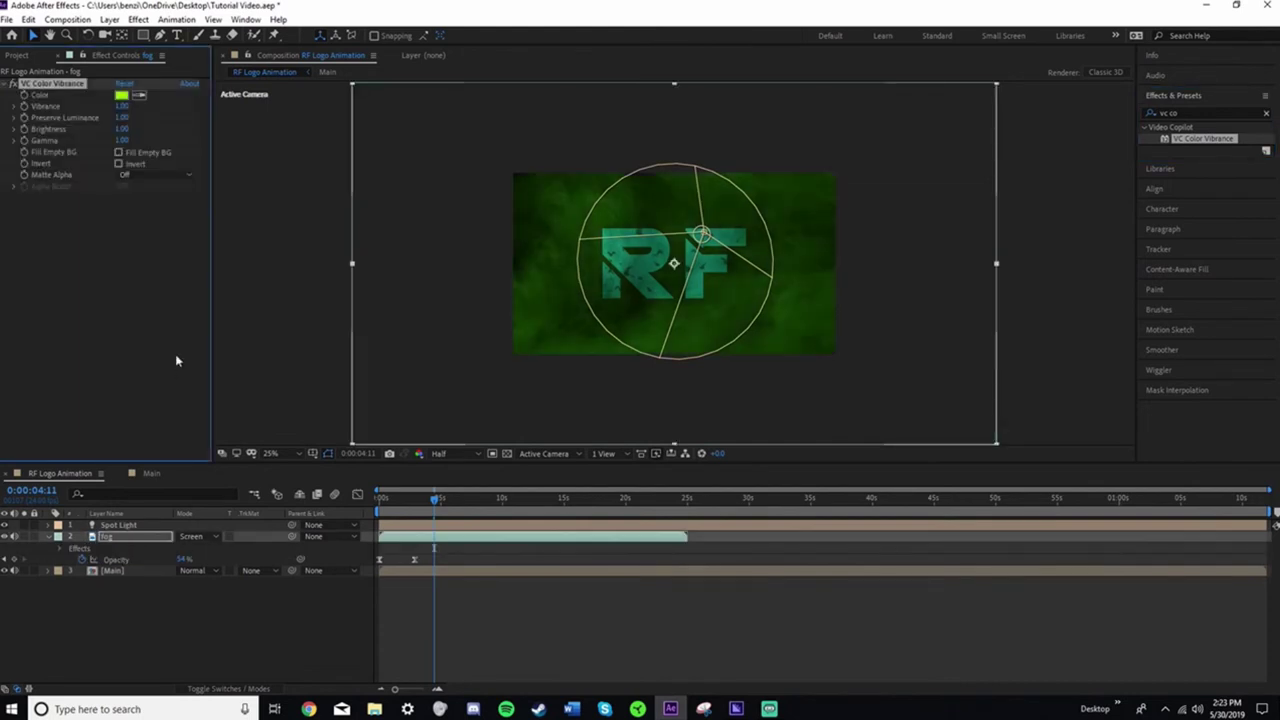
click(110, 540)
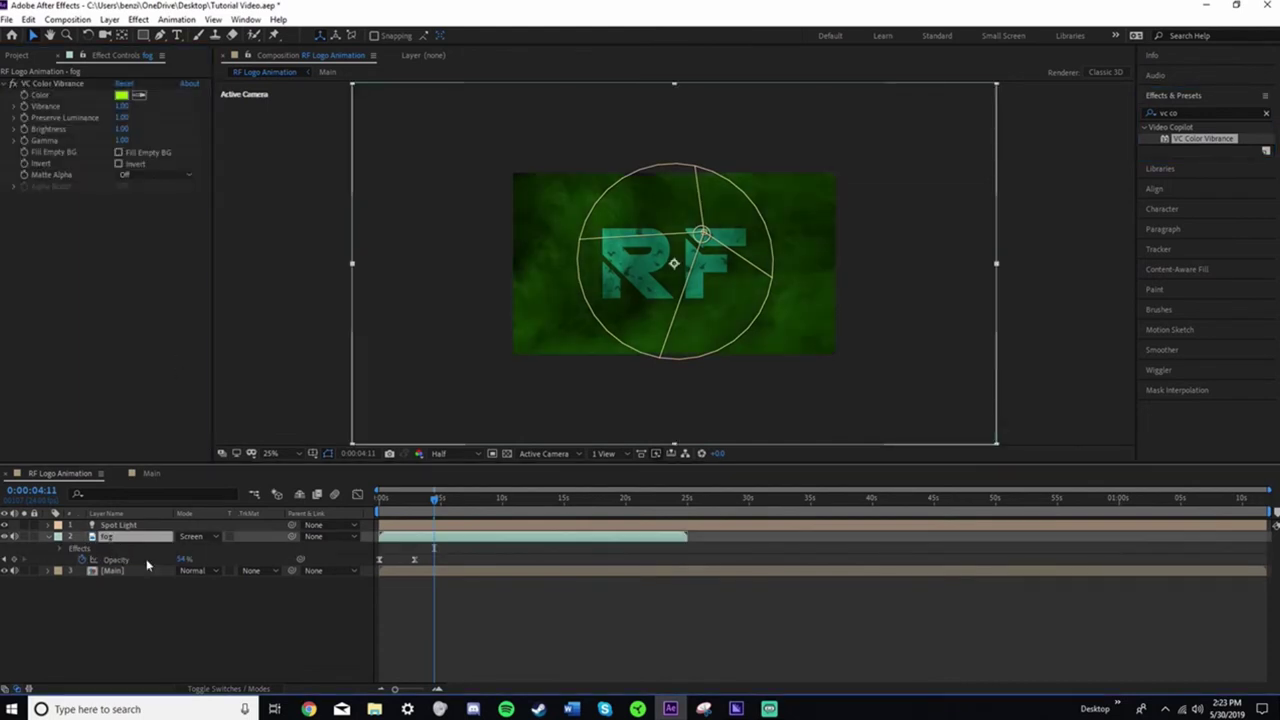
click(47, 537)
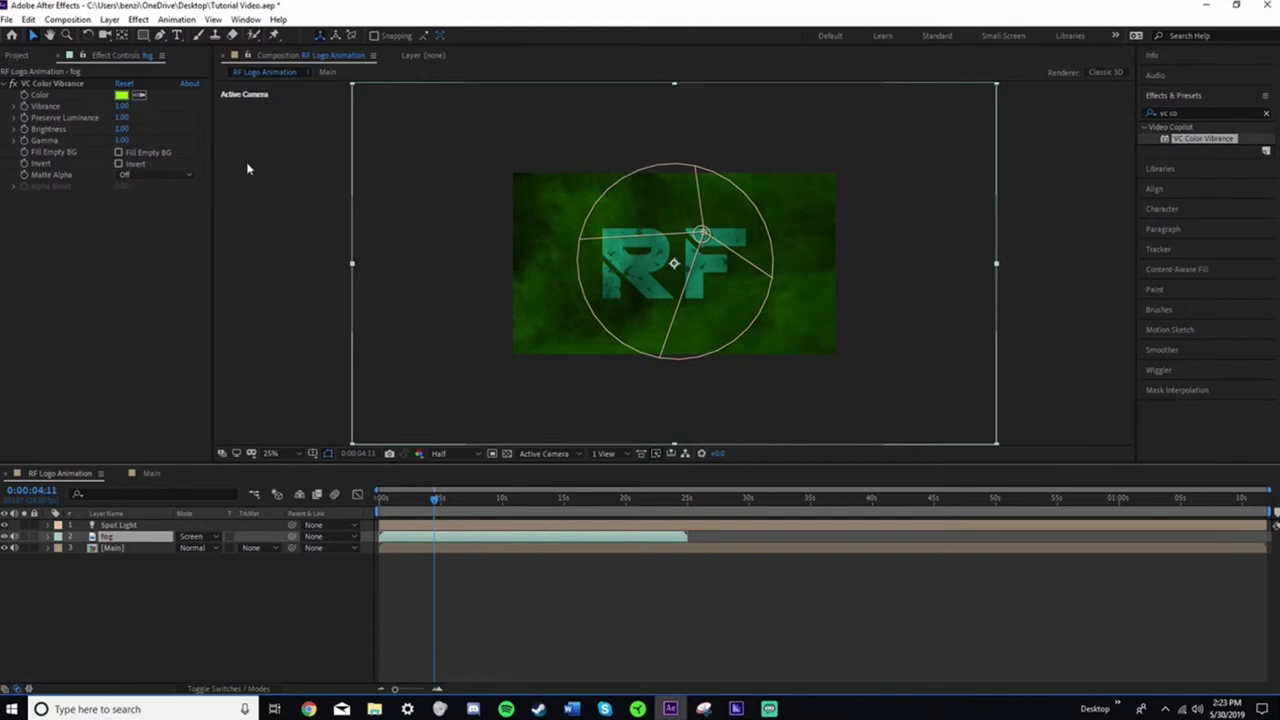
Set the VC Color Vibrance colour to a bright cyan (00FFF6)
click(122, 95)
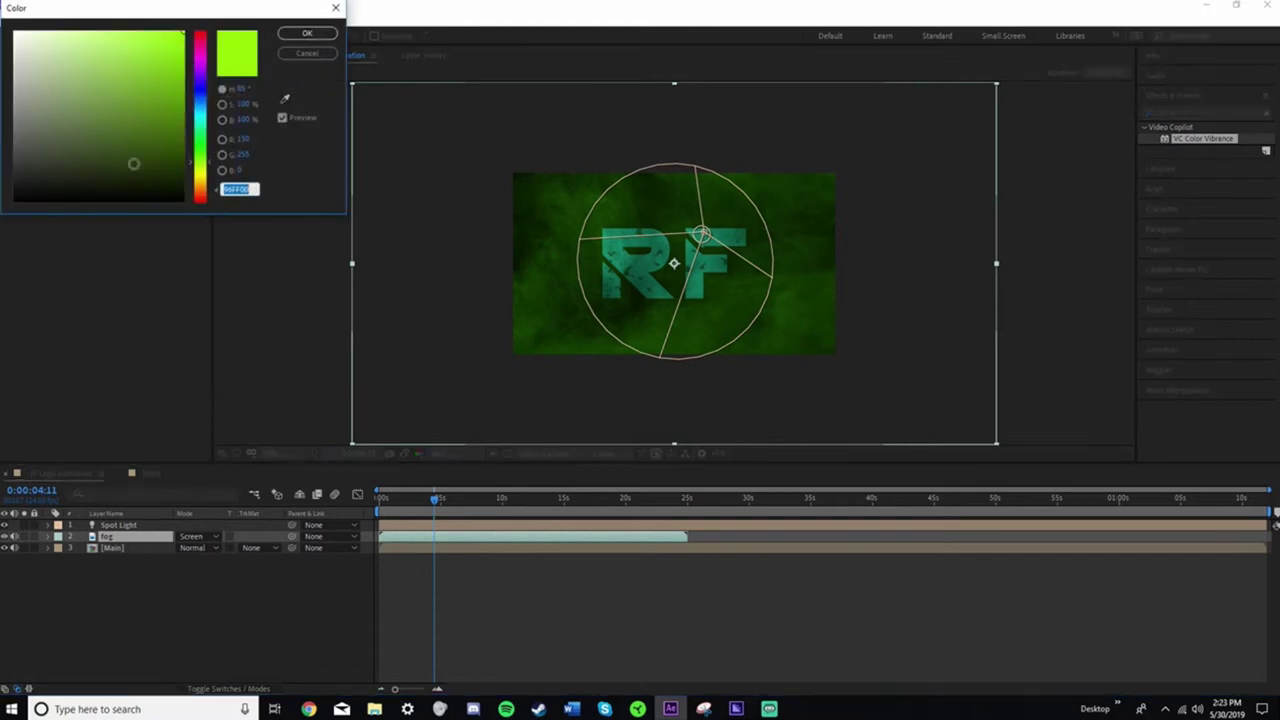
click(200, 117)
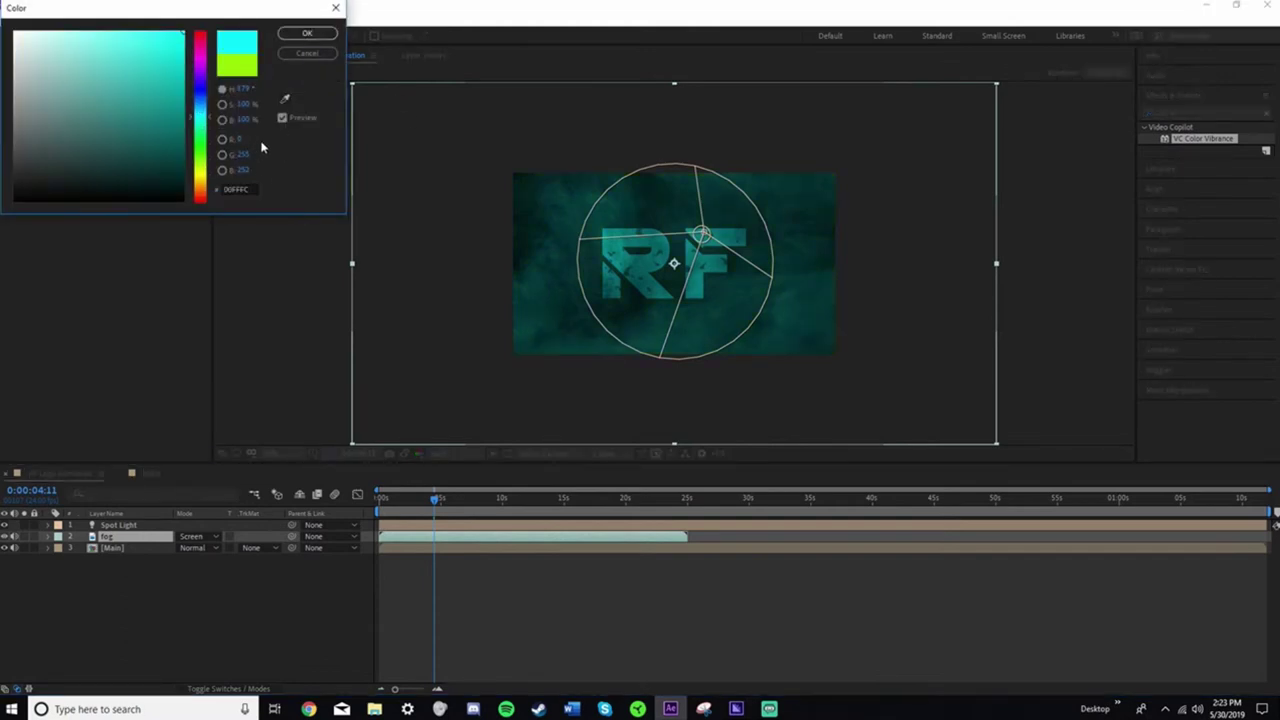
click(207, 119)
drag(208, 120, 208, 127)
mouse_move(28, 138)
mouse_down()
mouse_move(34, 149)
mouse_move(104, 82)
mouse_up()
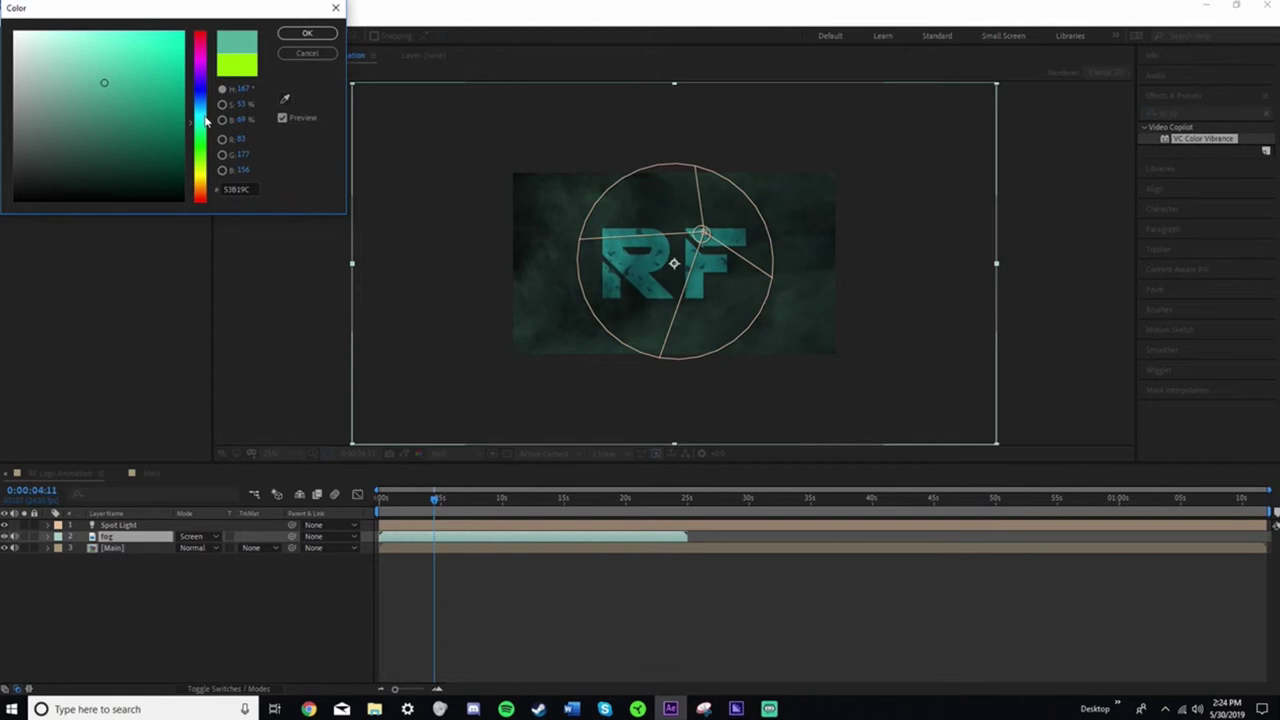
drag(211, 119, 220, 123)
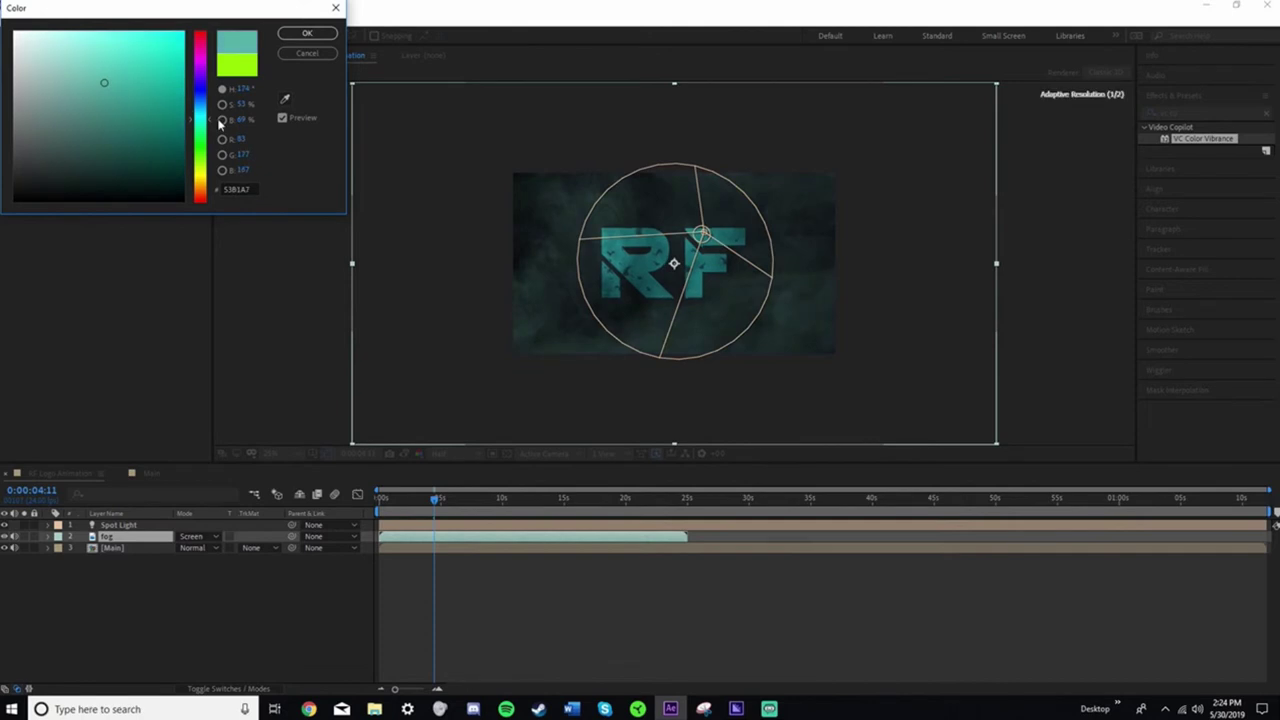
drag(168, 56, 173, 44)
drag(211, 122, 213, 124)
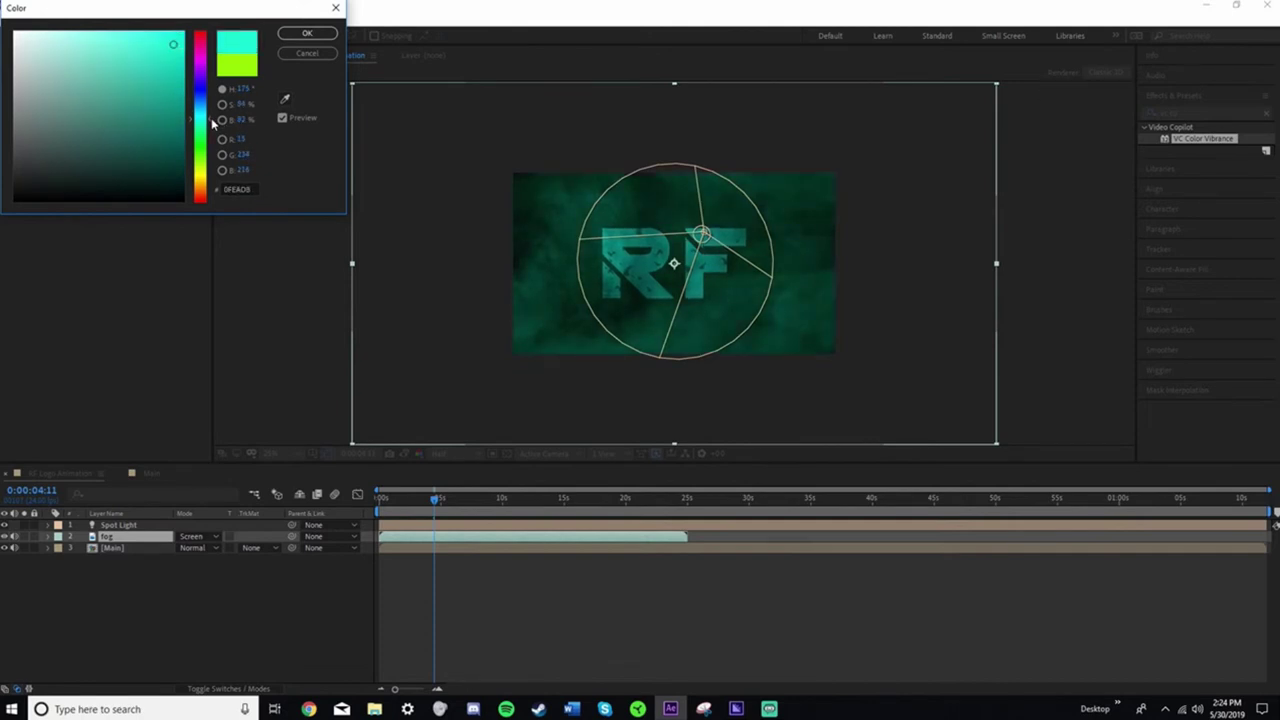
drag(160, 73, 150, 64)
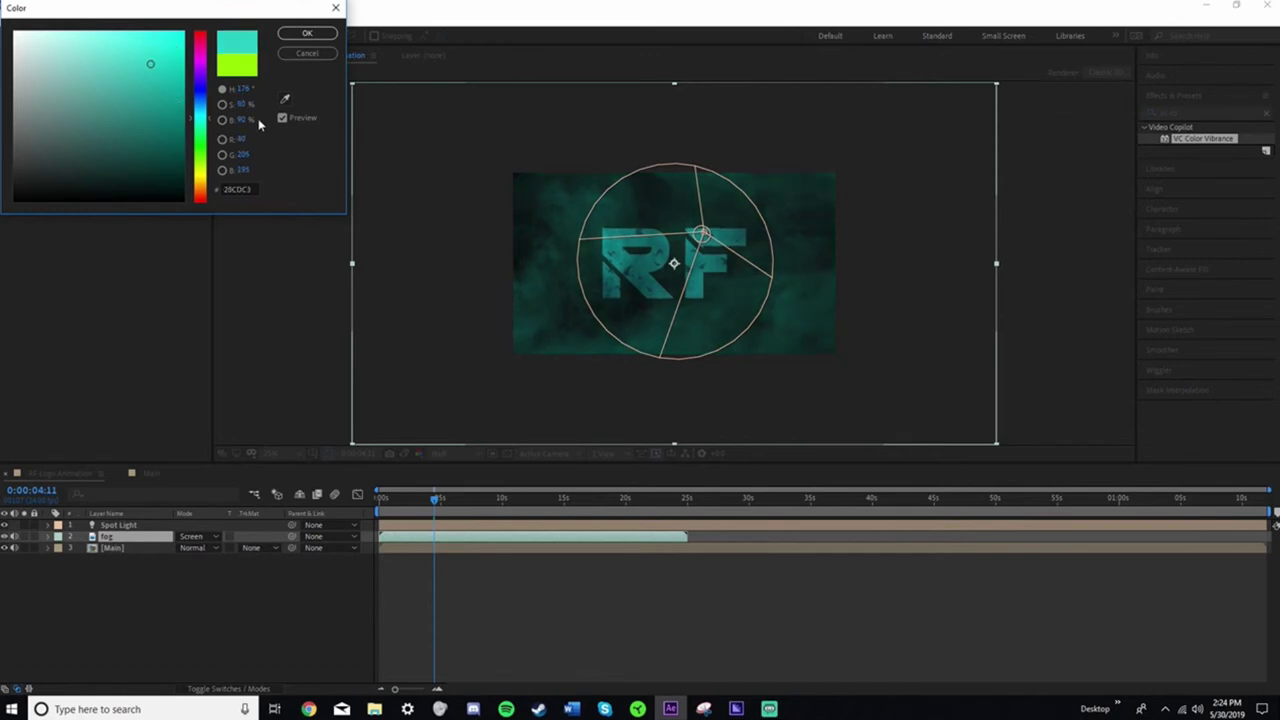
drag(211, 120, 212, 122)
drag(150, 64, 174, 48)
drag(175, 46, 201, 27)
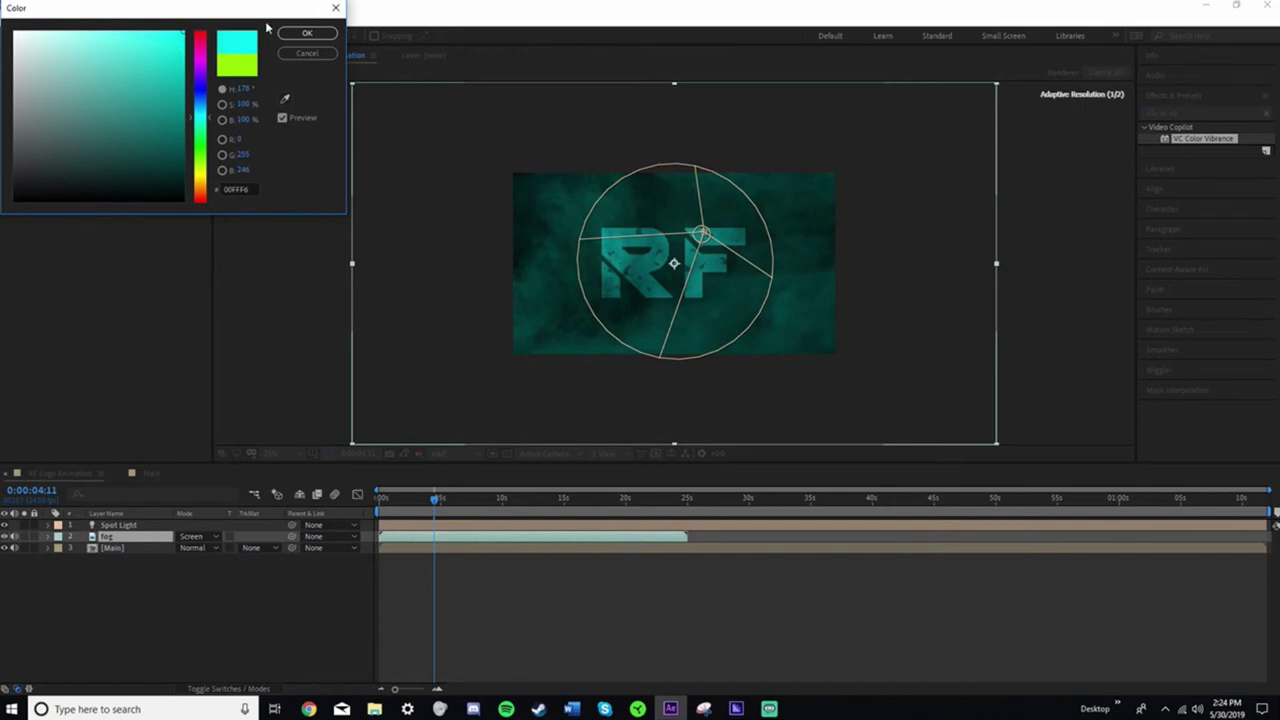
click(307, 33)
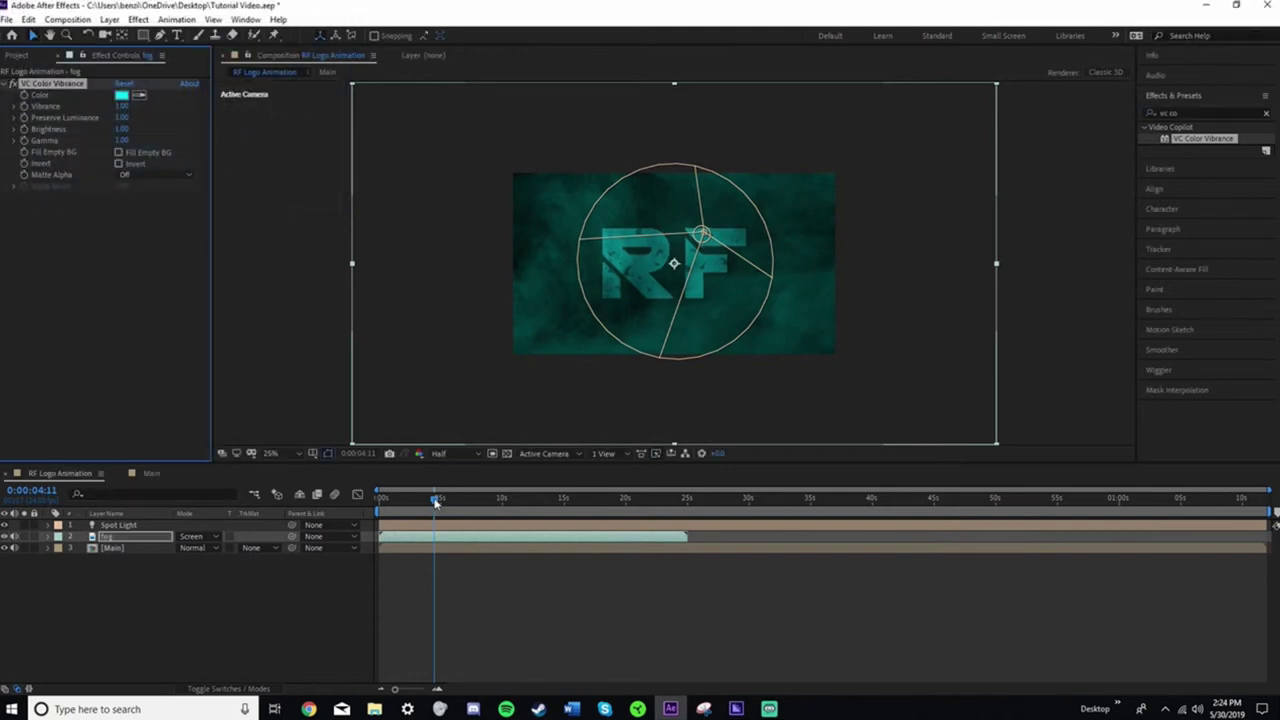
mouse_move(436, 502)
mouse_down()
mouse_move(383, 502)
mouse_move(432, 513)
mouse_up()
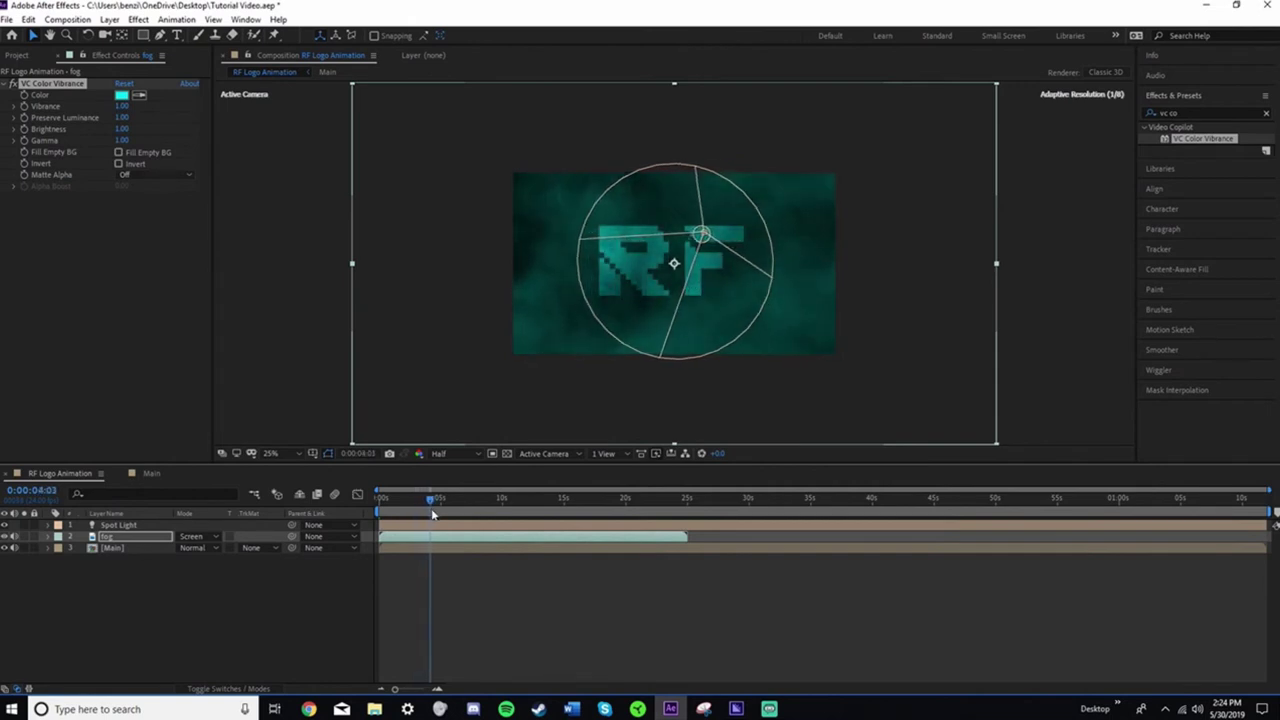
click(309, 357)
drag(432, 505, 480, 514)
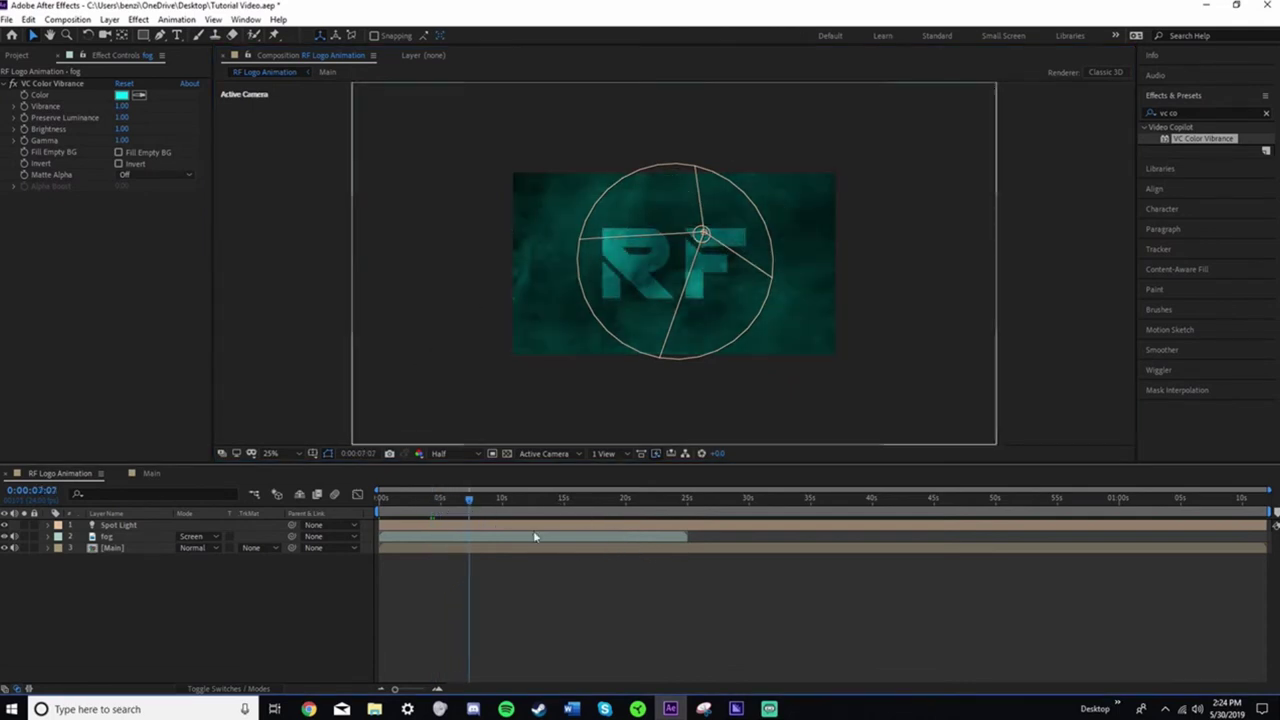
drag(470, 502, 454, 517)
Add a Spot Light Color keyframe at about five seconds
click(283, 527)
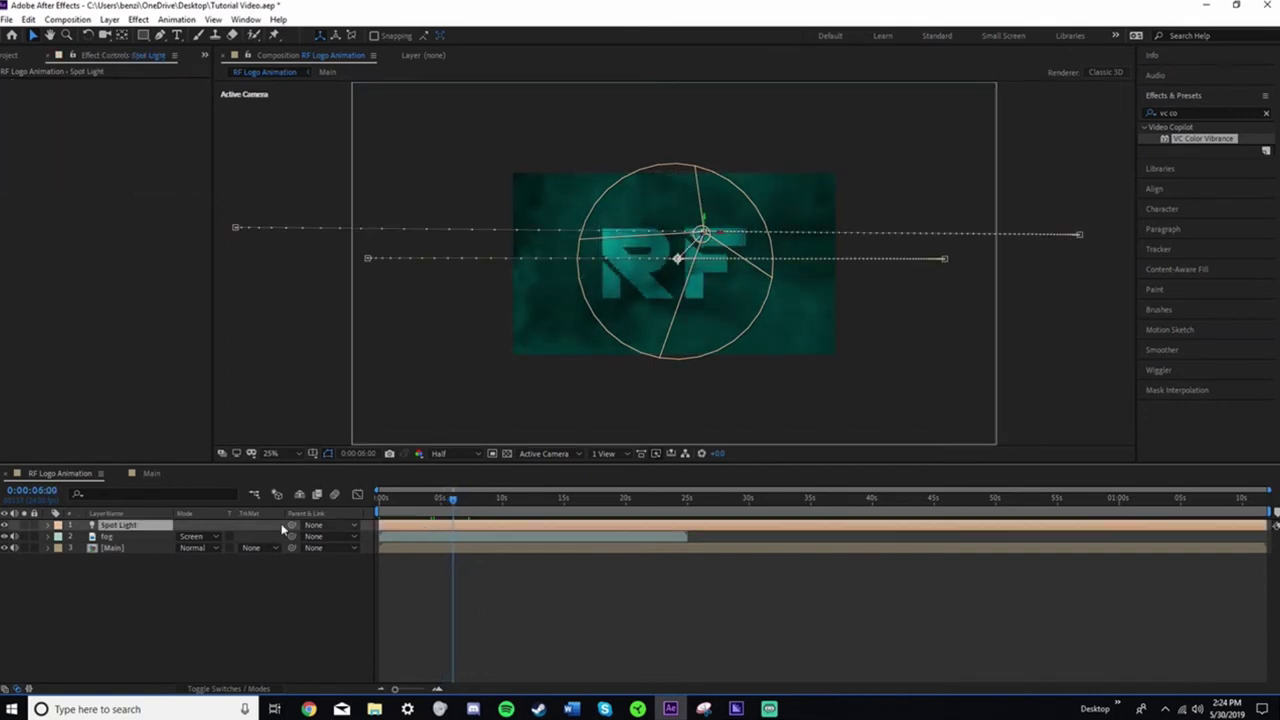
click(47, 526)
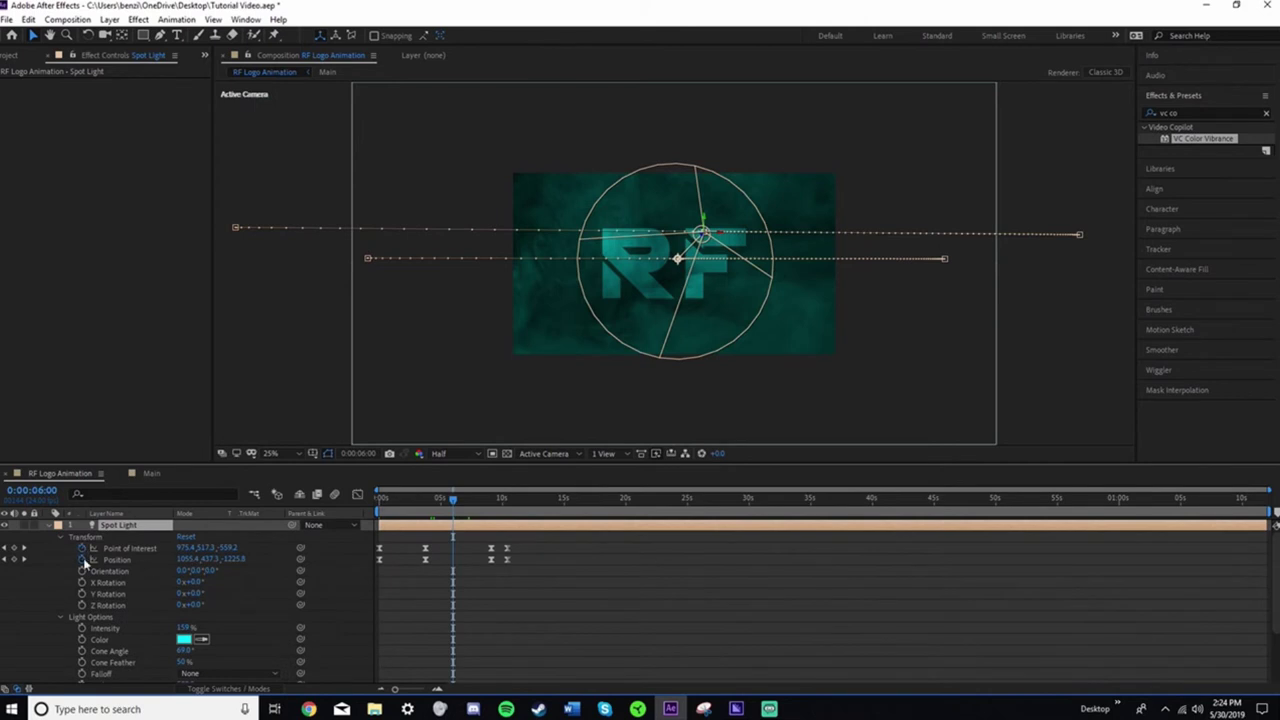
key(u)
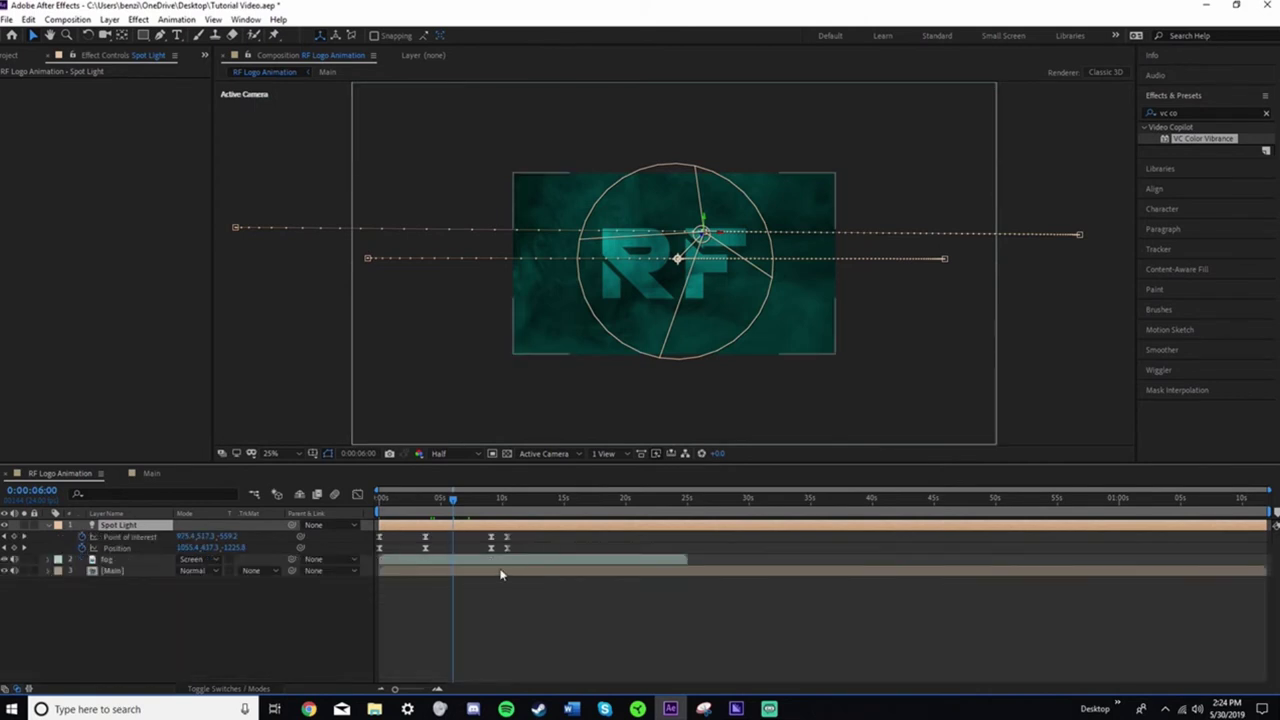
mouse_move(459, 505)
mouse_down()
mouse_move(420, 516)
mouse_move(440, 517)
mouse_up()
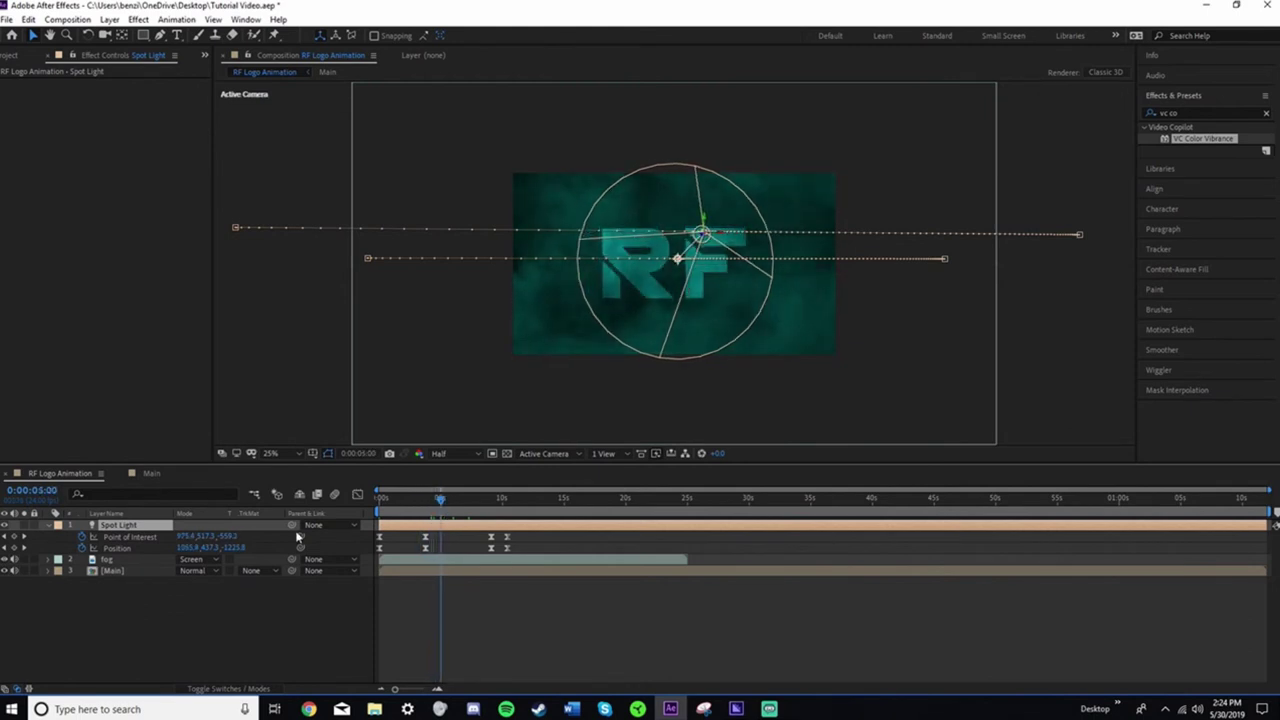
click(47, 524)
click(47, 524)
click(64, 618)
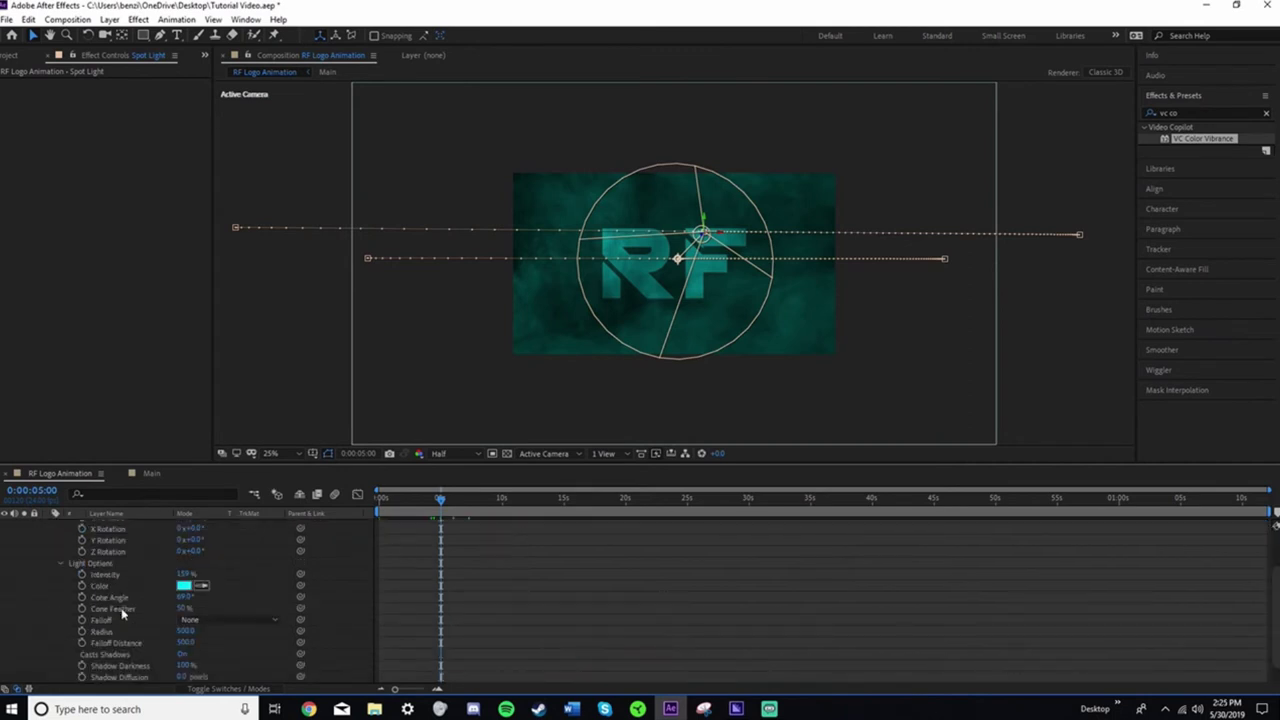
scroll(124, 612, down, 2)
click(81, 563)
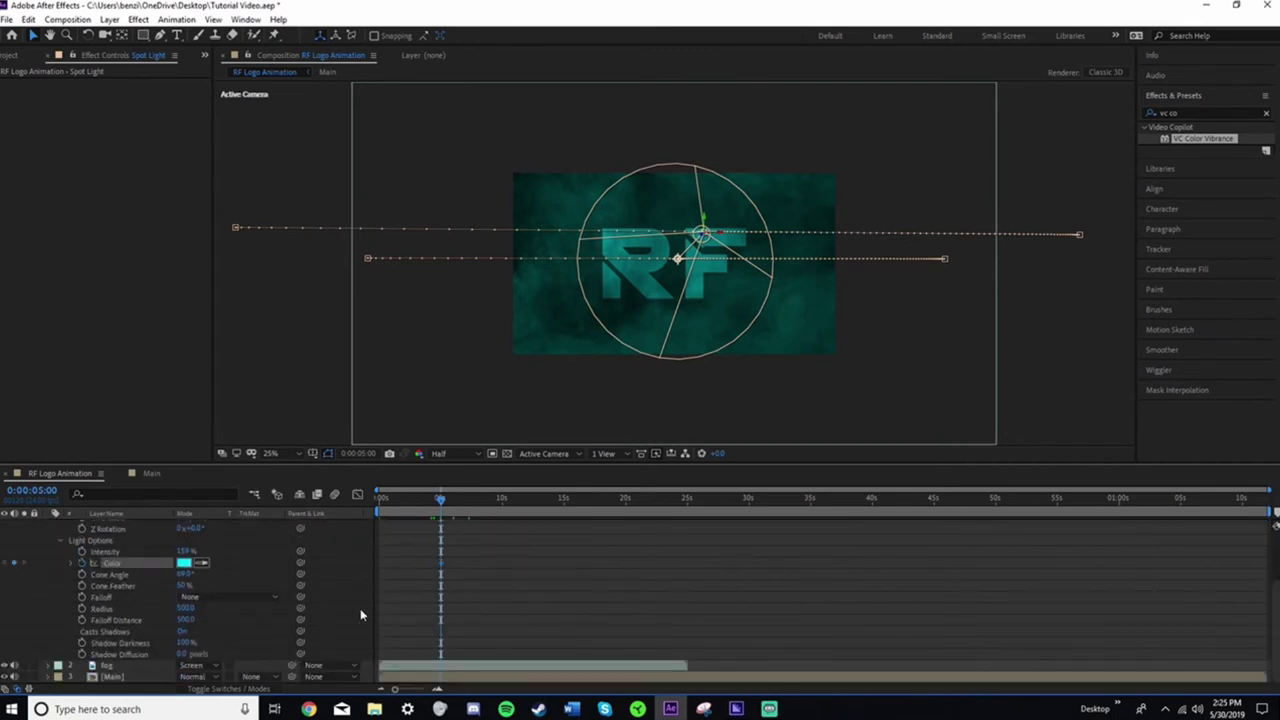
scroll(470, 663, up, 3)
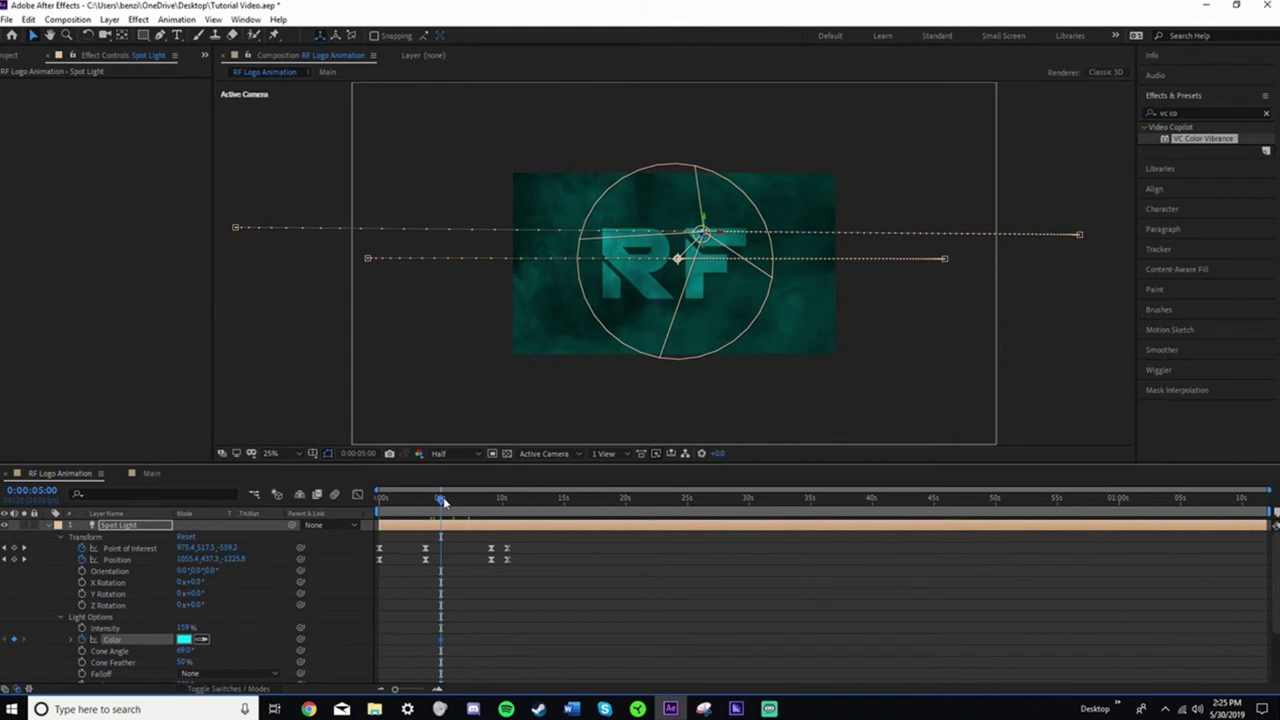
Change the spot light colour to white past six seconds and raise its intensity
drag(443, 502, 465, 512)
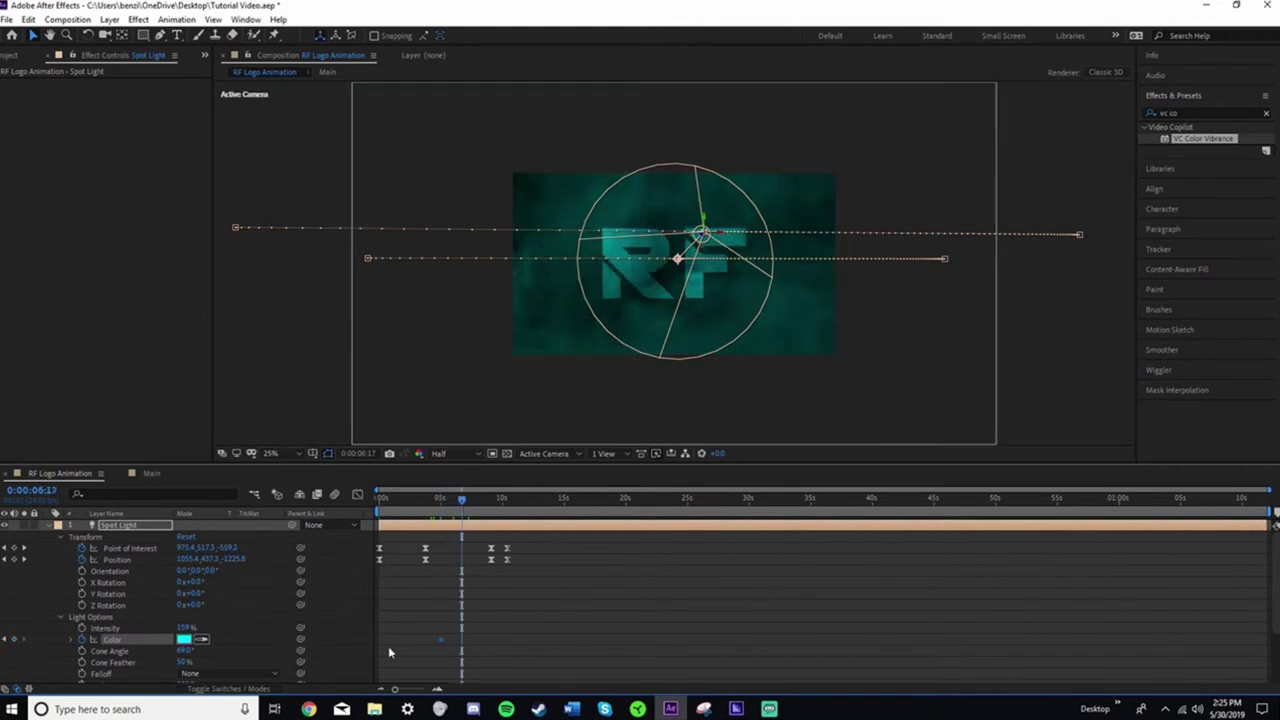
click(184, 639)
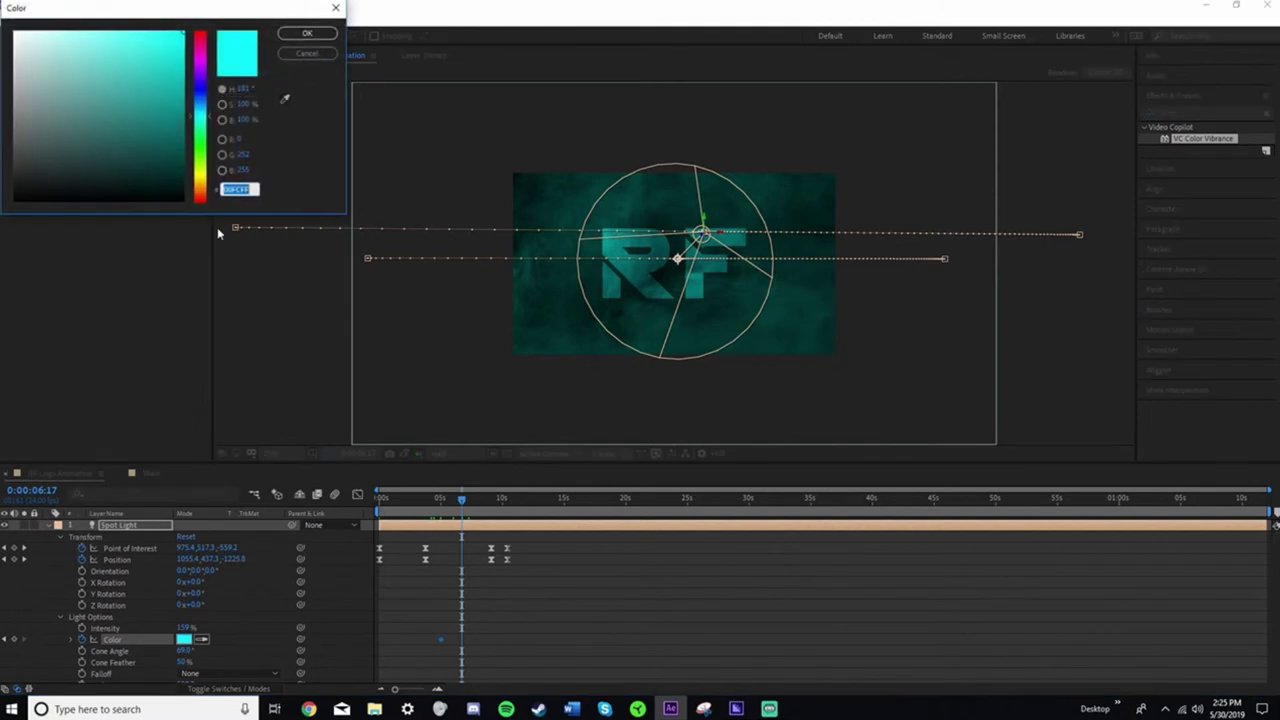
drag(72, 81, 12, 26)
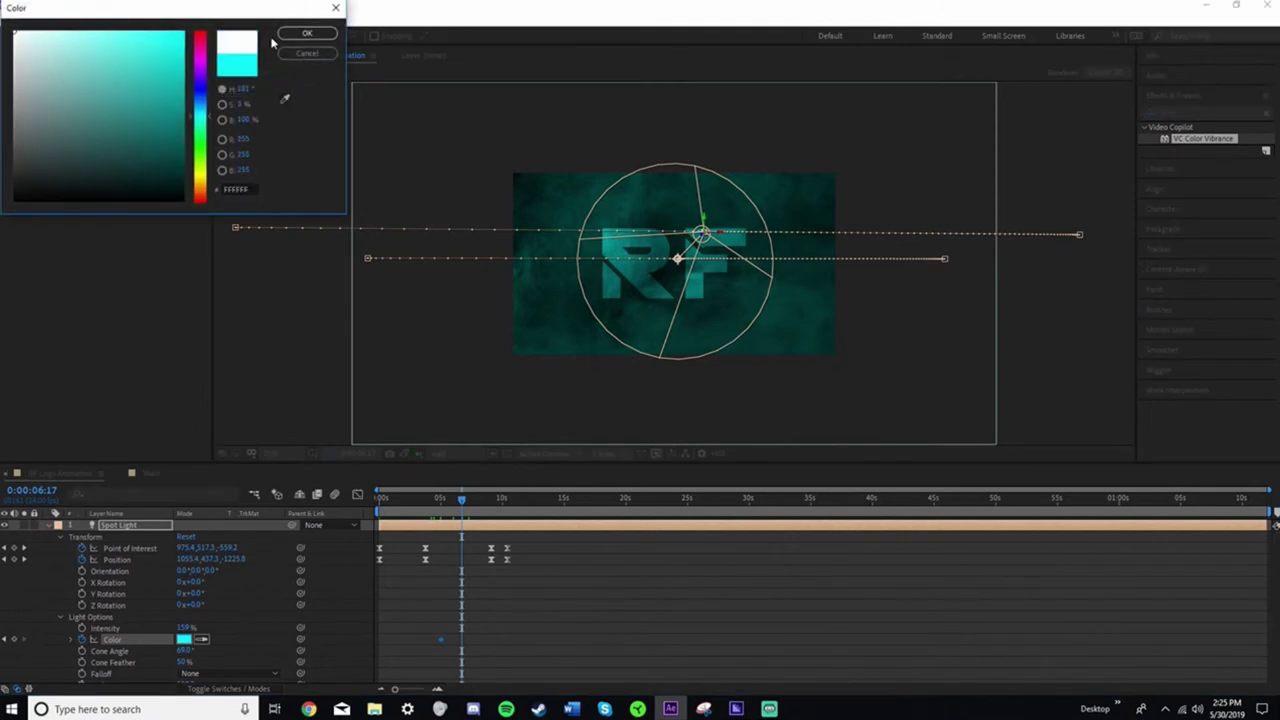
click(306, 33)
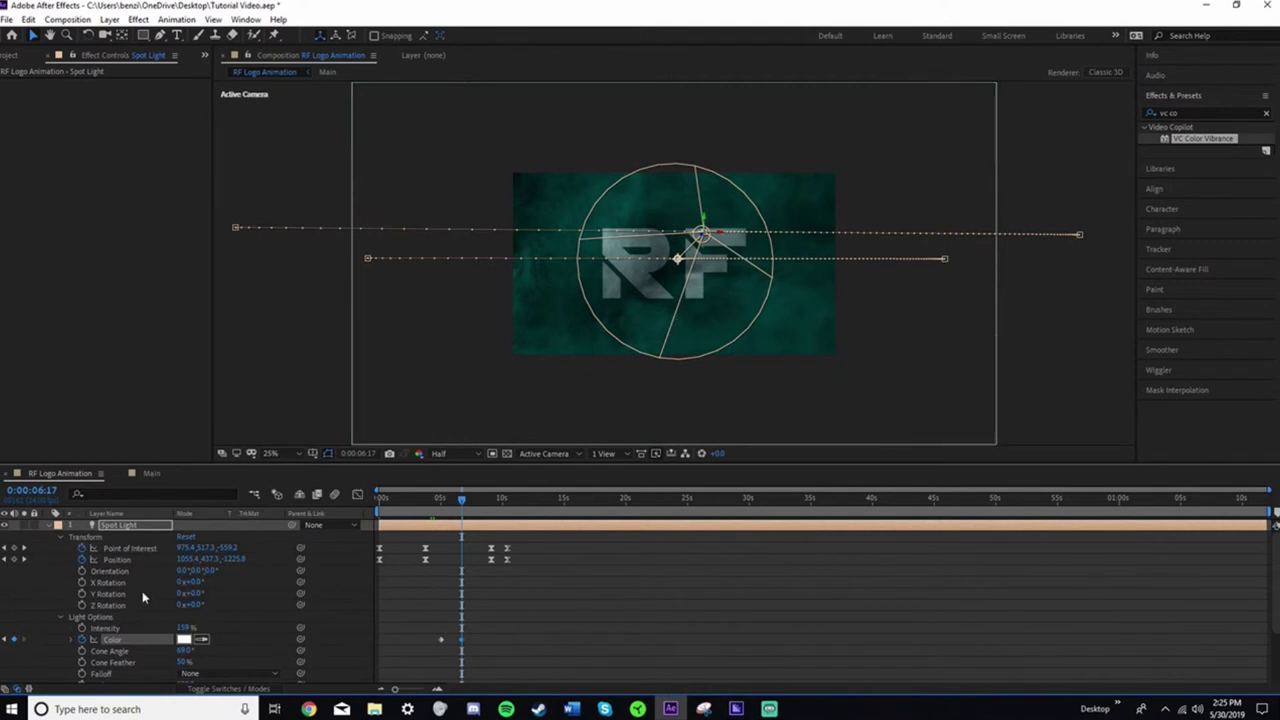
scroll(135, 650, down, 3)
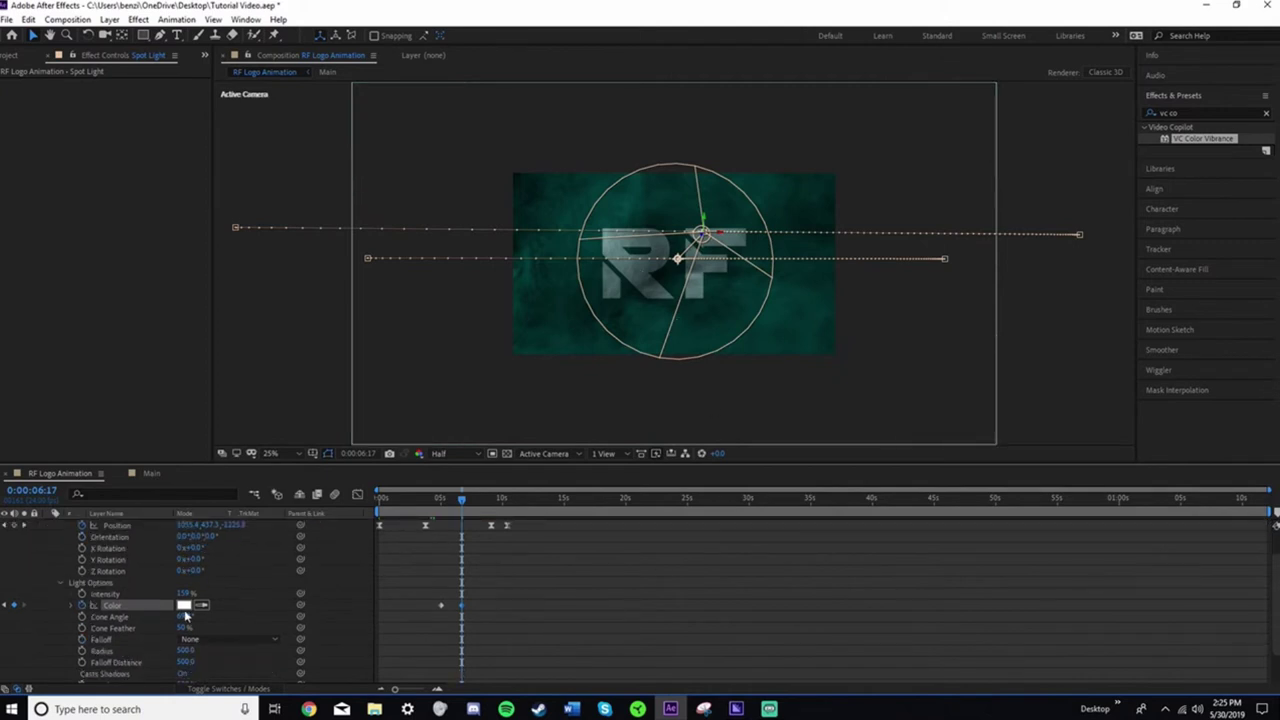
drag(185, 600, 462, 513)
Ease both light colour keyframes in and out
drag(480, 621, 446, 604)
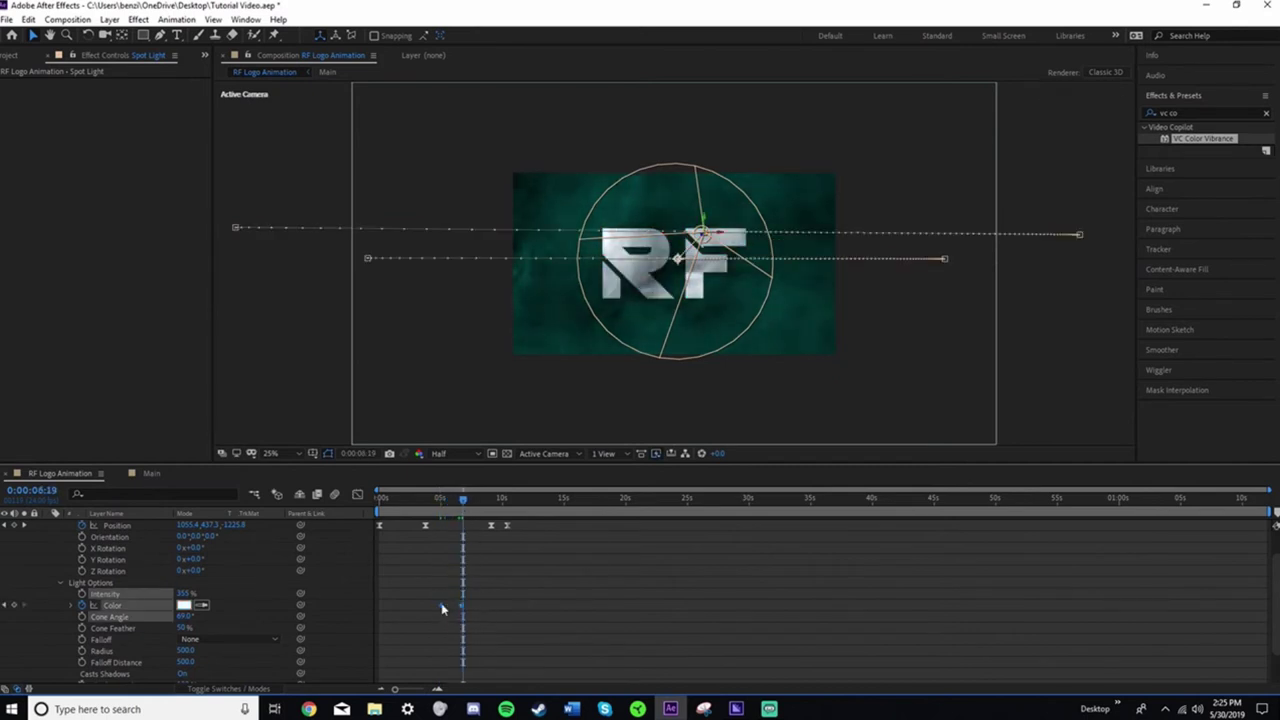
right_click(443, 607)
mouse_move(510, 594)
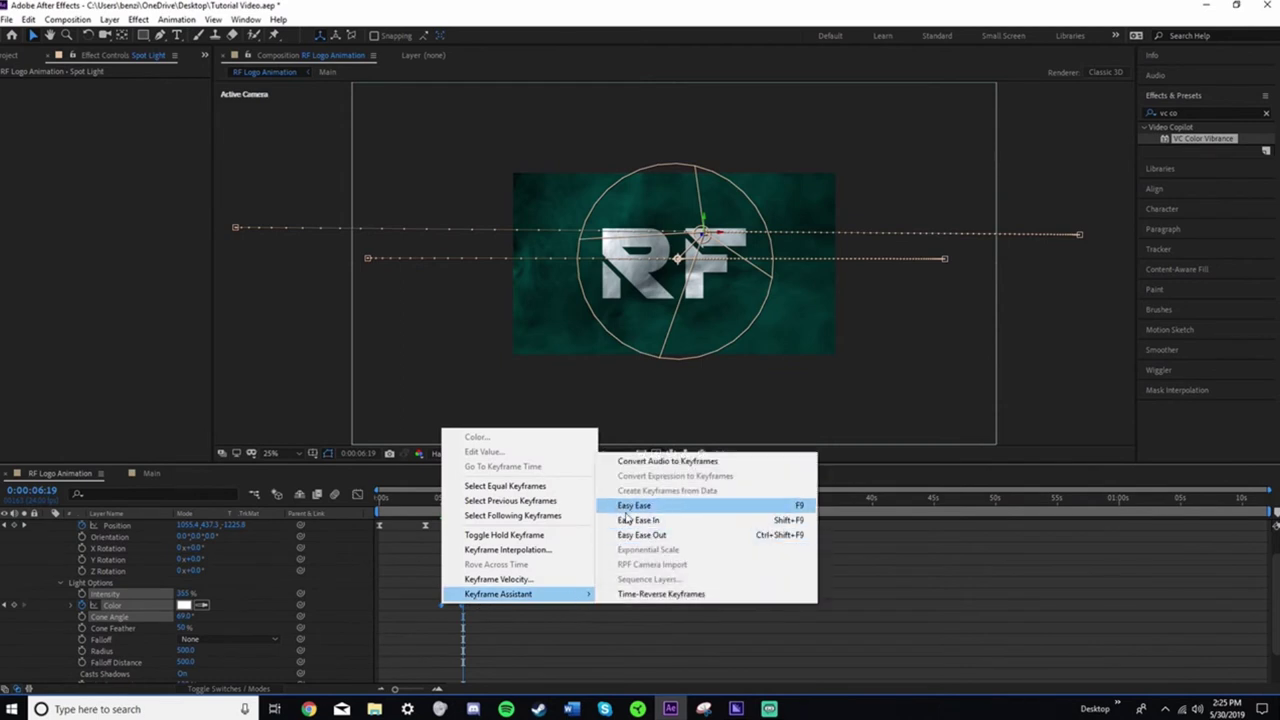
click(628, 508)
click(462, 606)
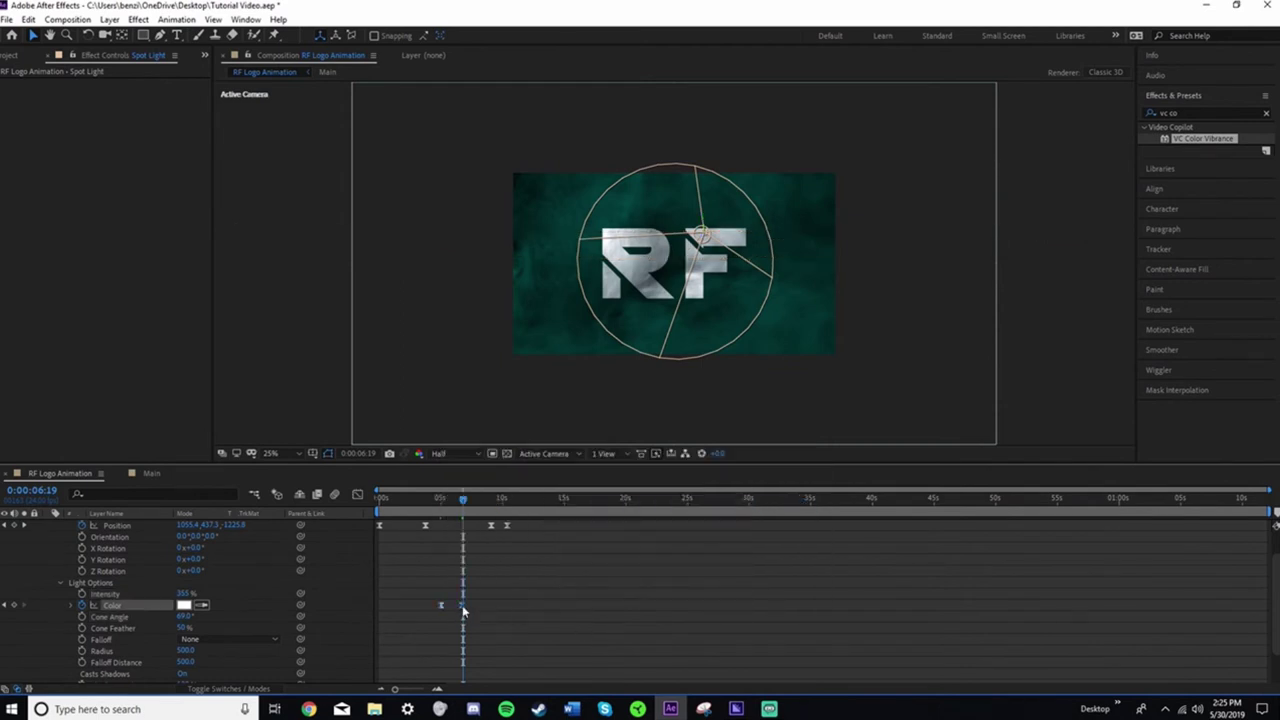
scroll(80, 590, up, 1)
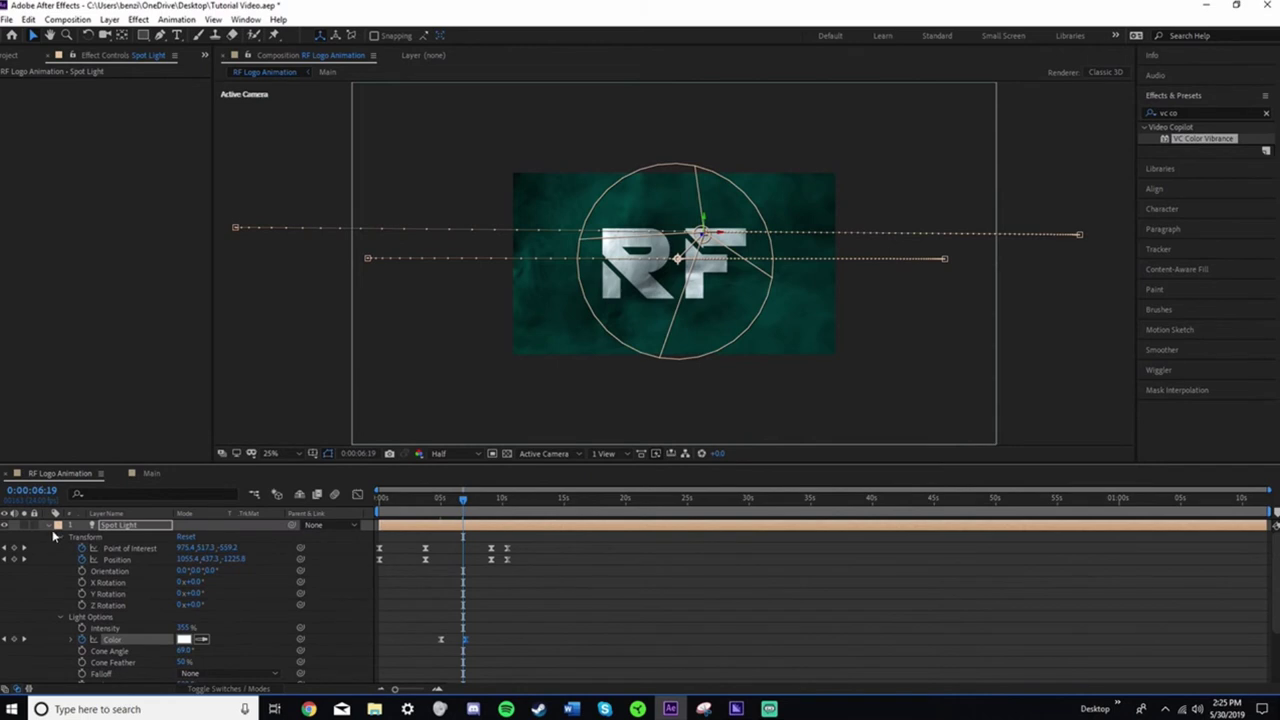
Create a new text layer reading 'RF'
click(49, 526)
click(278, 393)
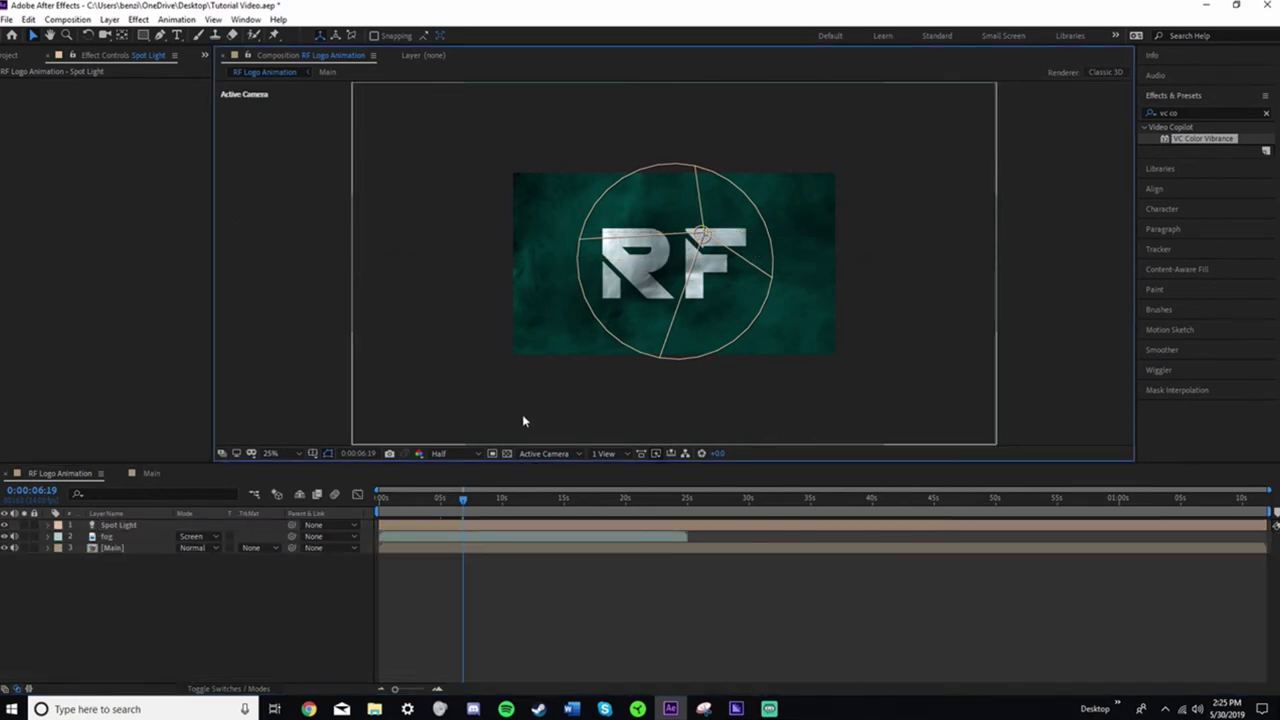
key(ctrl+t)
click(547, 288)
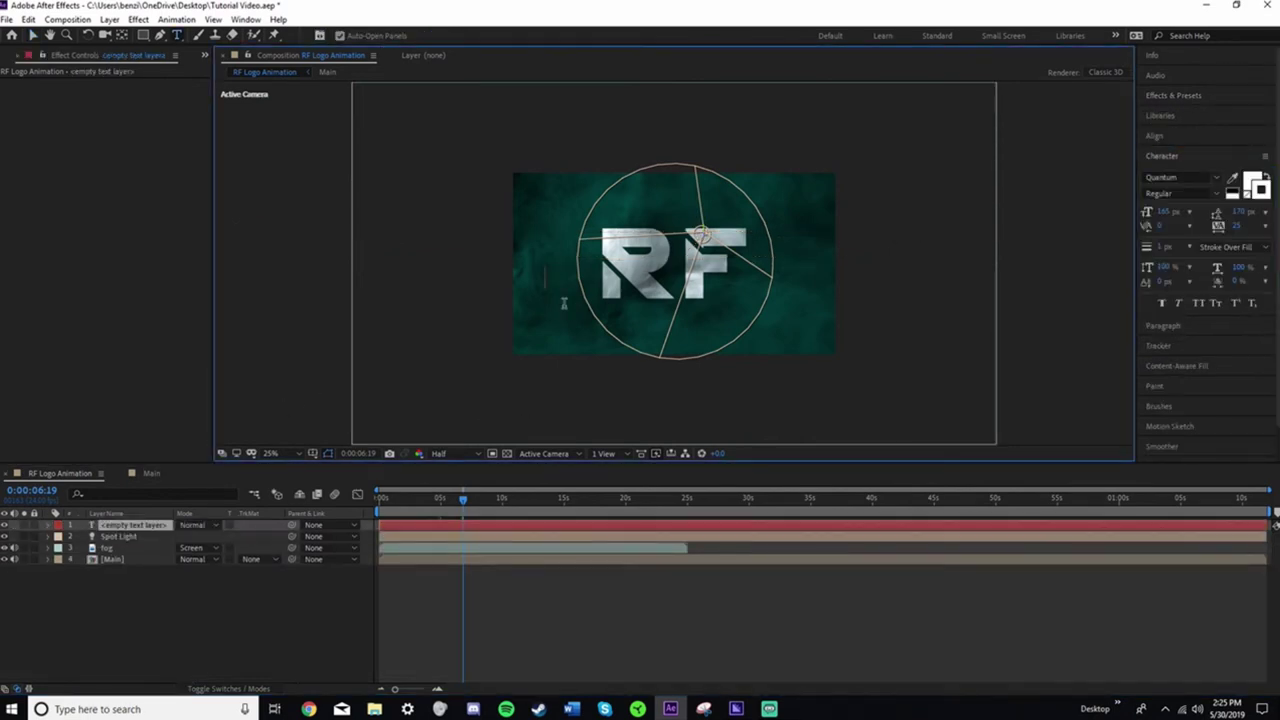
text(RF)
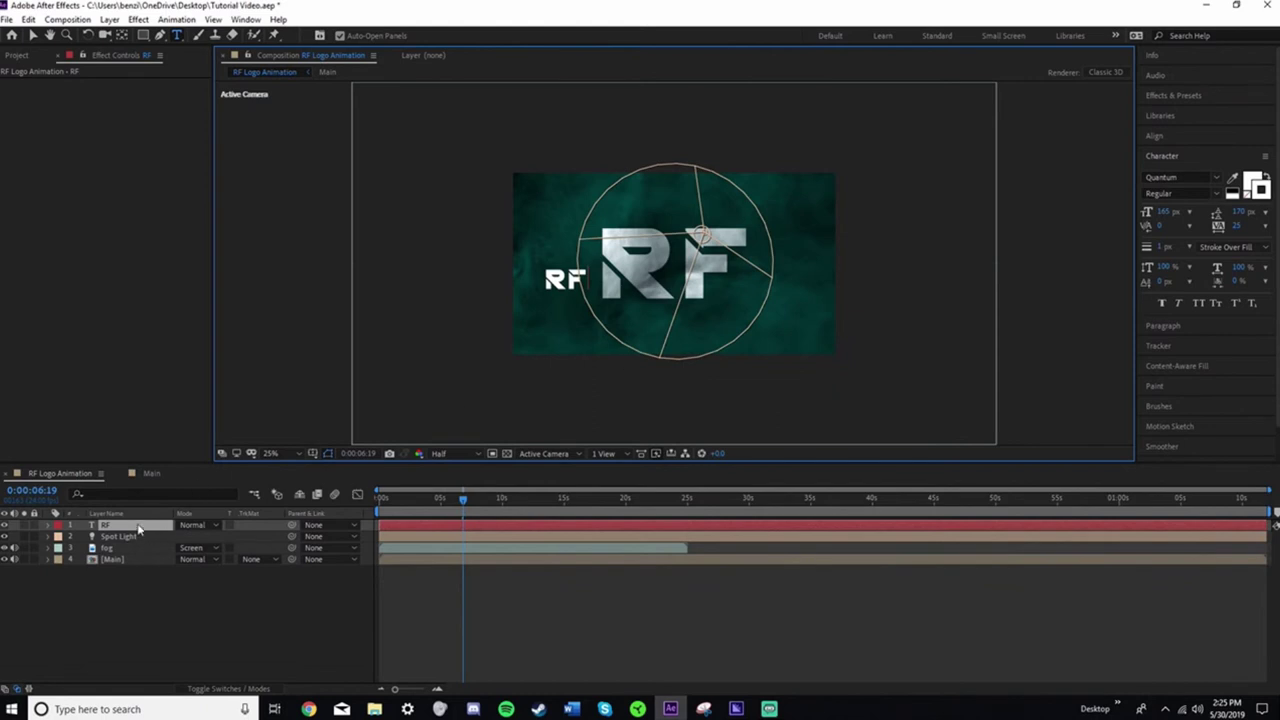
click(139, 530)
Make the RF layer 3D and scale it up to about 370%
key(F4)
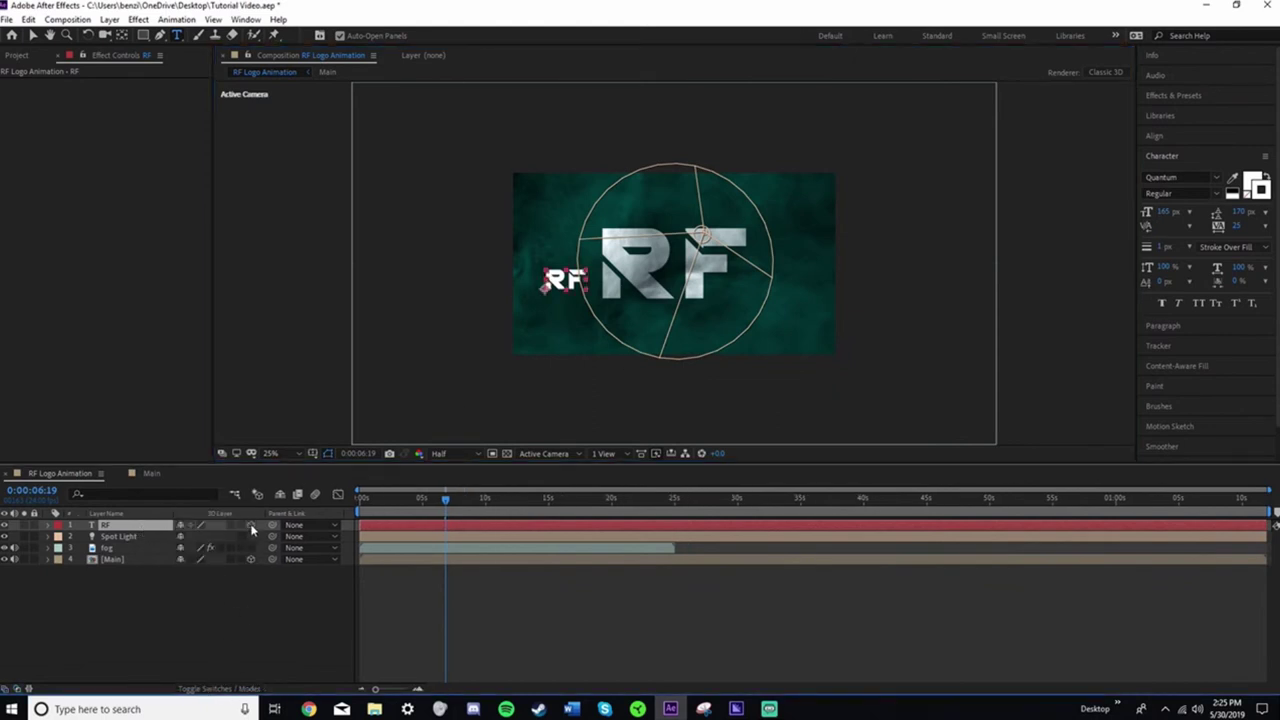
click(251, 526)
key(s)
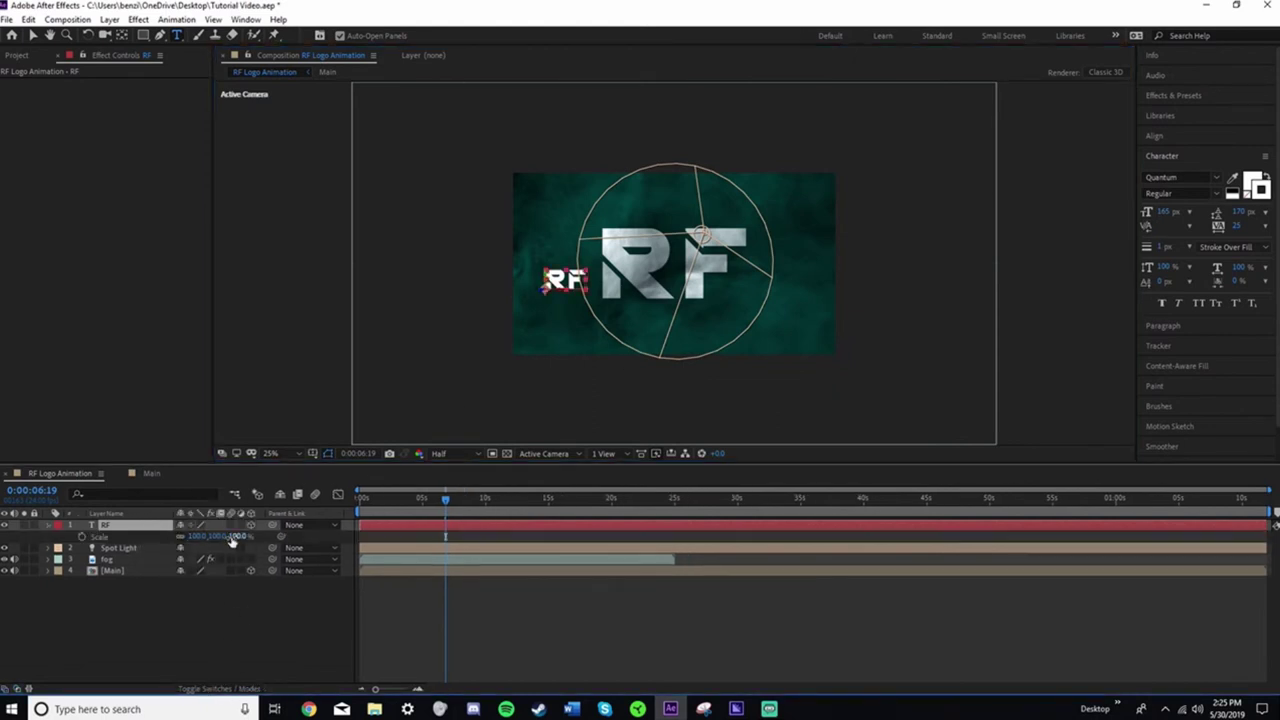
drag(215, 536, 485, 536)
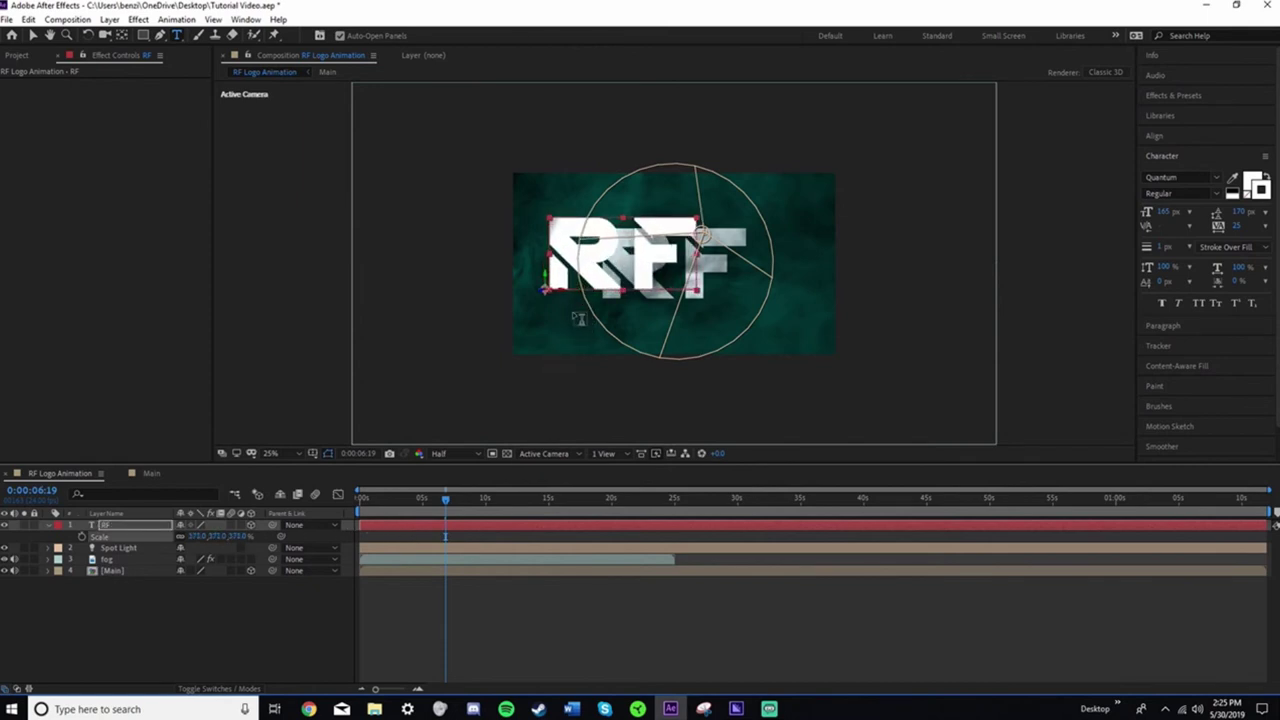
click(360, 600)
Move the RF text to the centre of the spotlight circle
key(v)
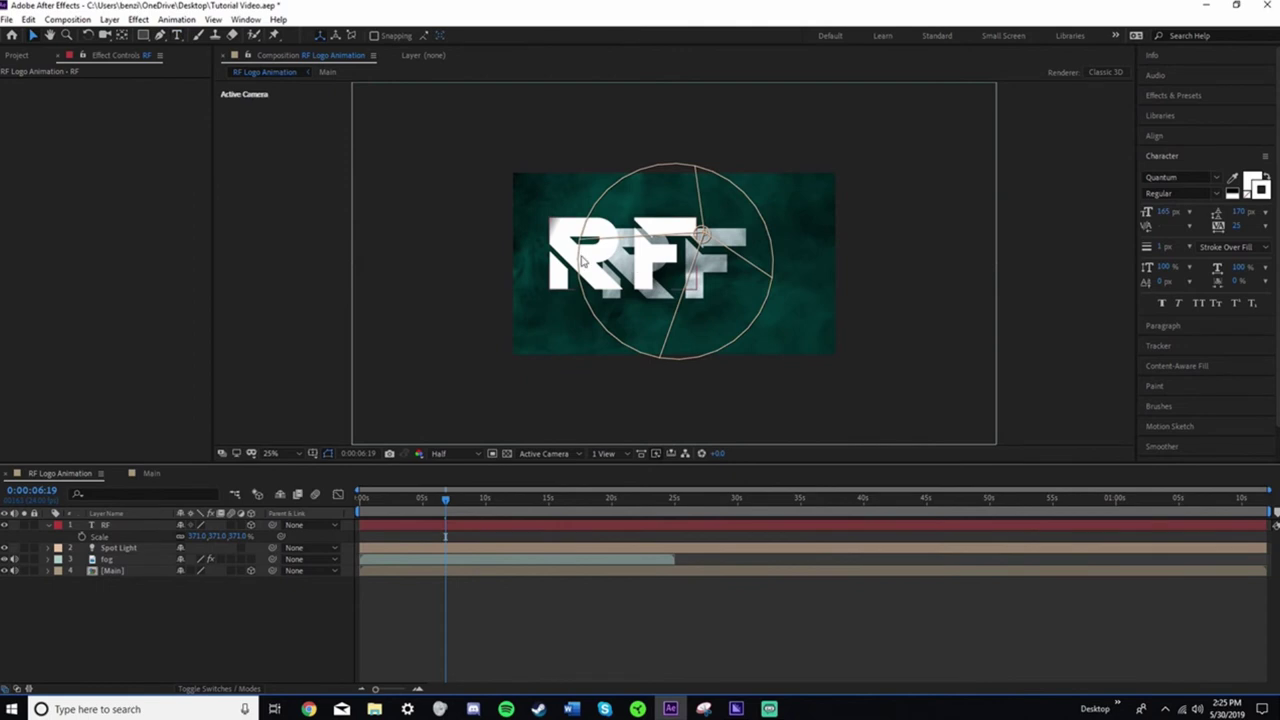
click(585, 262)
drag(585, 262, 636, 266)
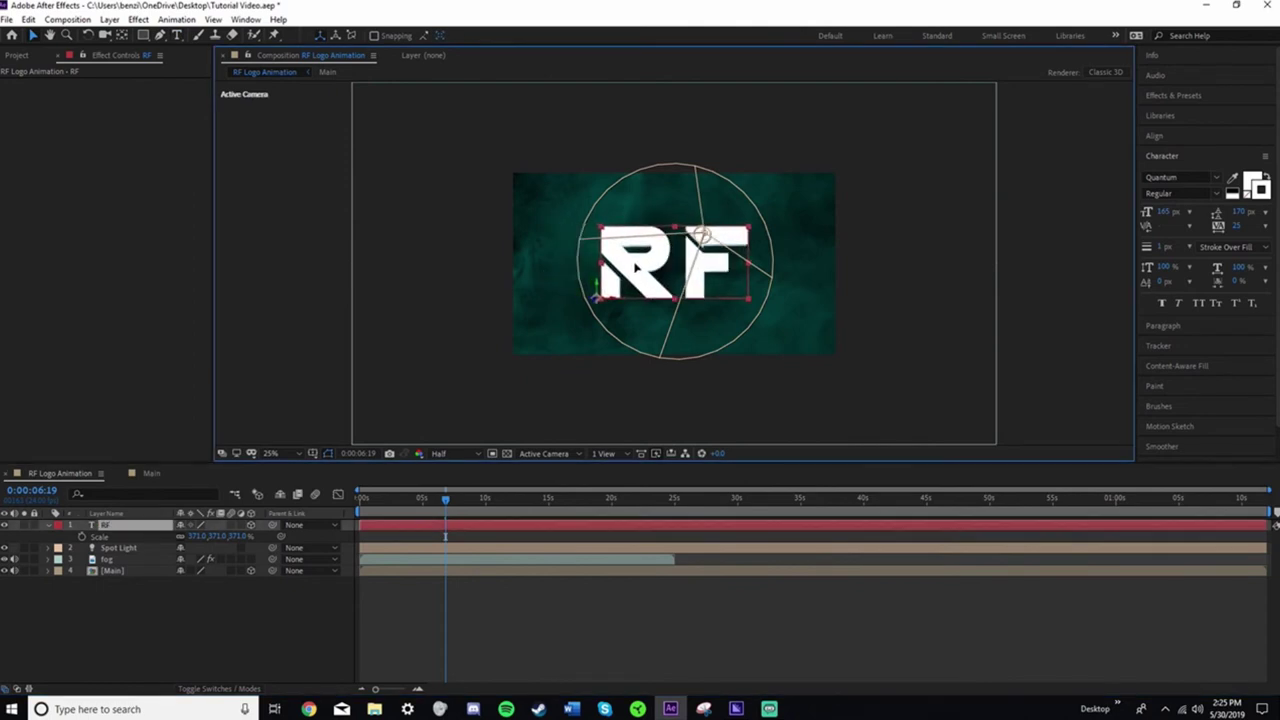
Set the RF layer's scale to 369%
click(886, 306)
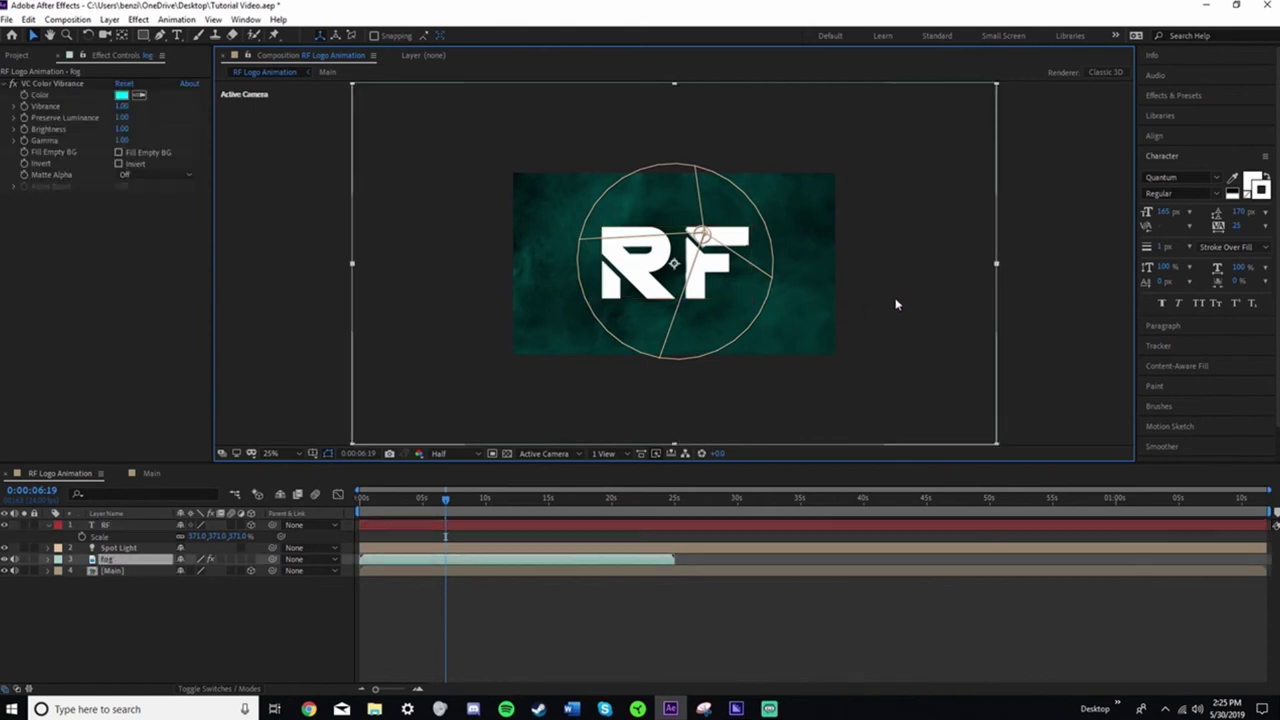
click(128, 527)
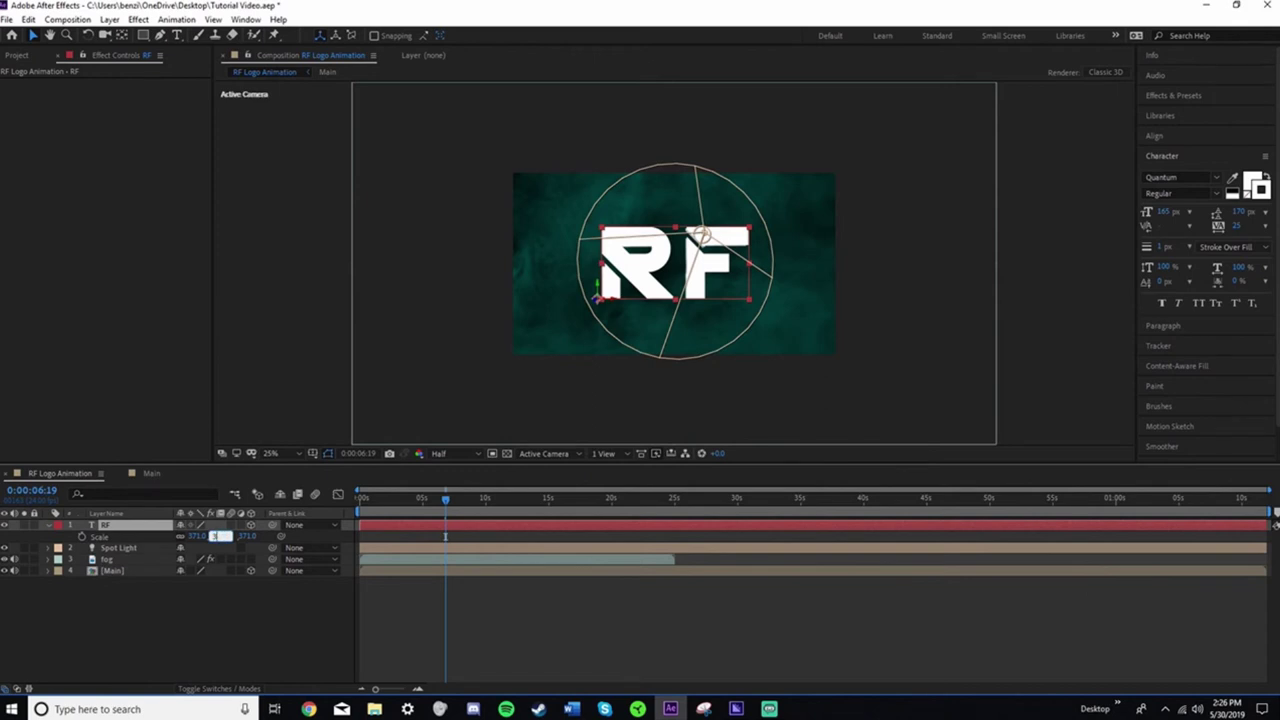
key(Return)
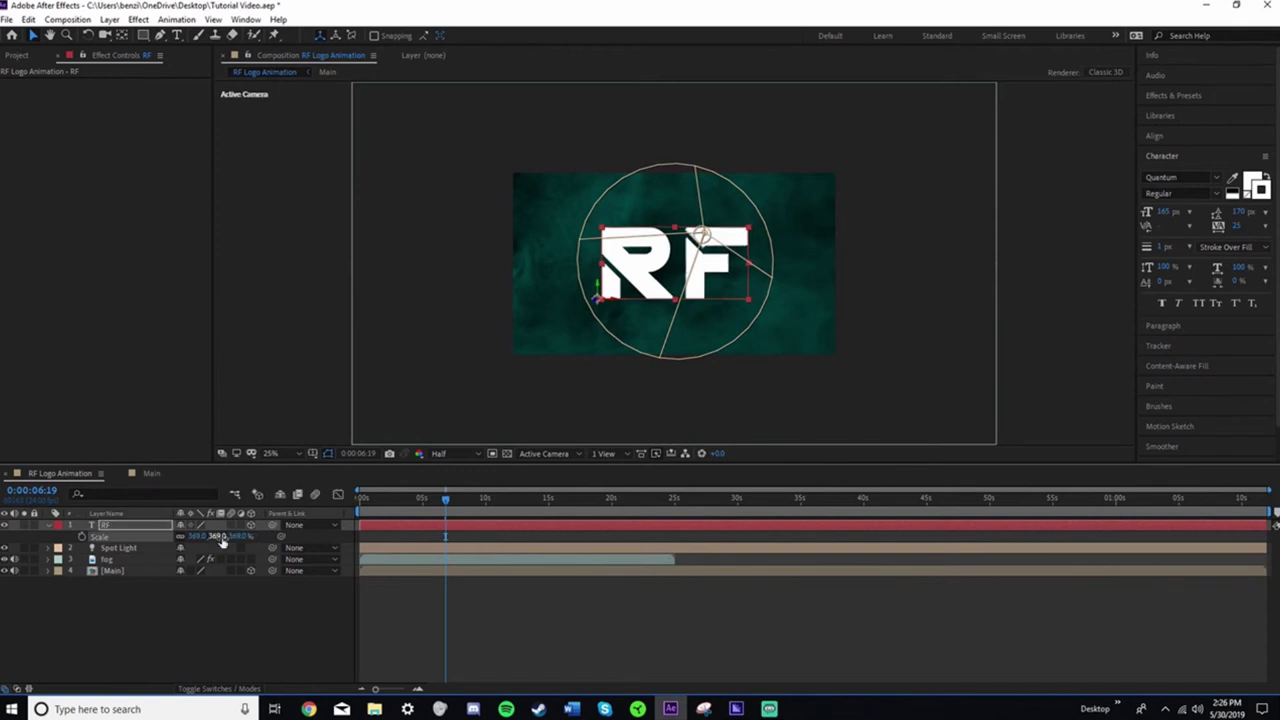
click(1040, 347)
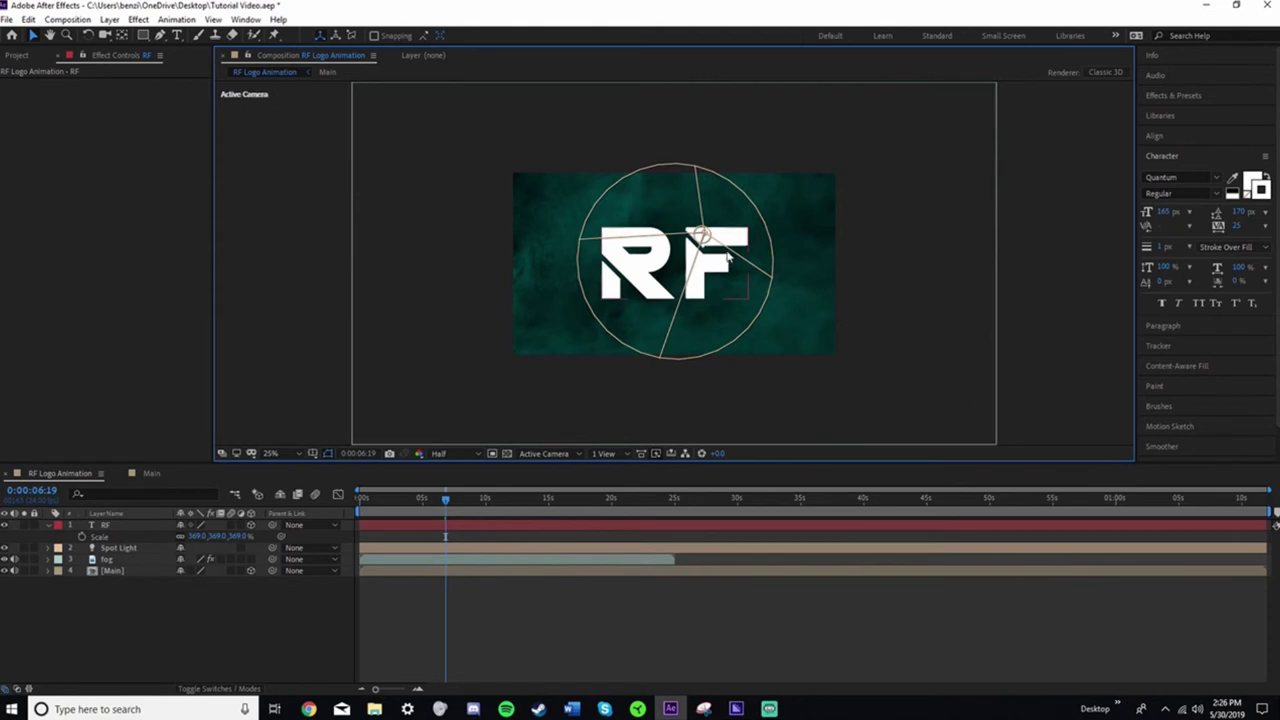
click(47, 526)
Trim the RF layer to start at about 8¾ seconds
click(428, 527)
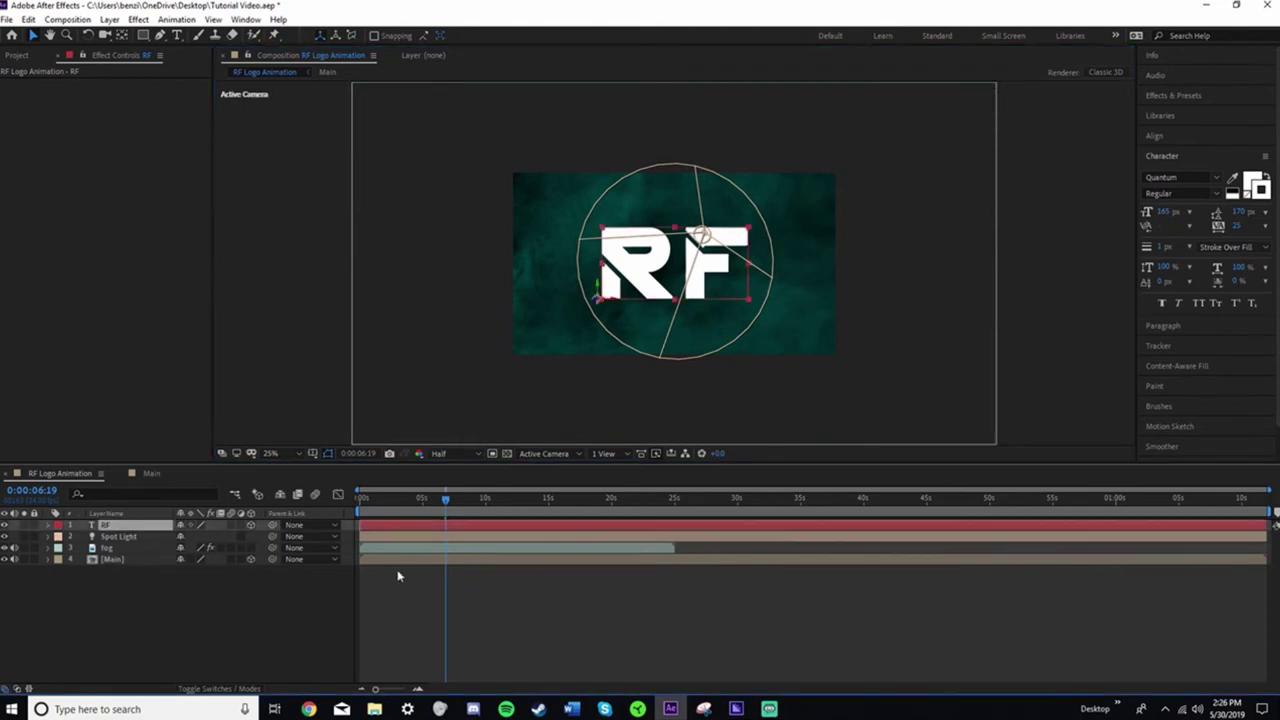
drag(365, 529, 469, 506)
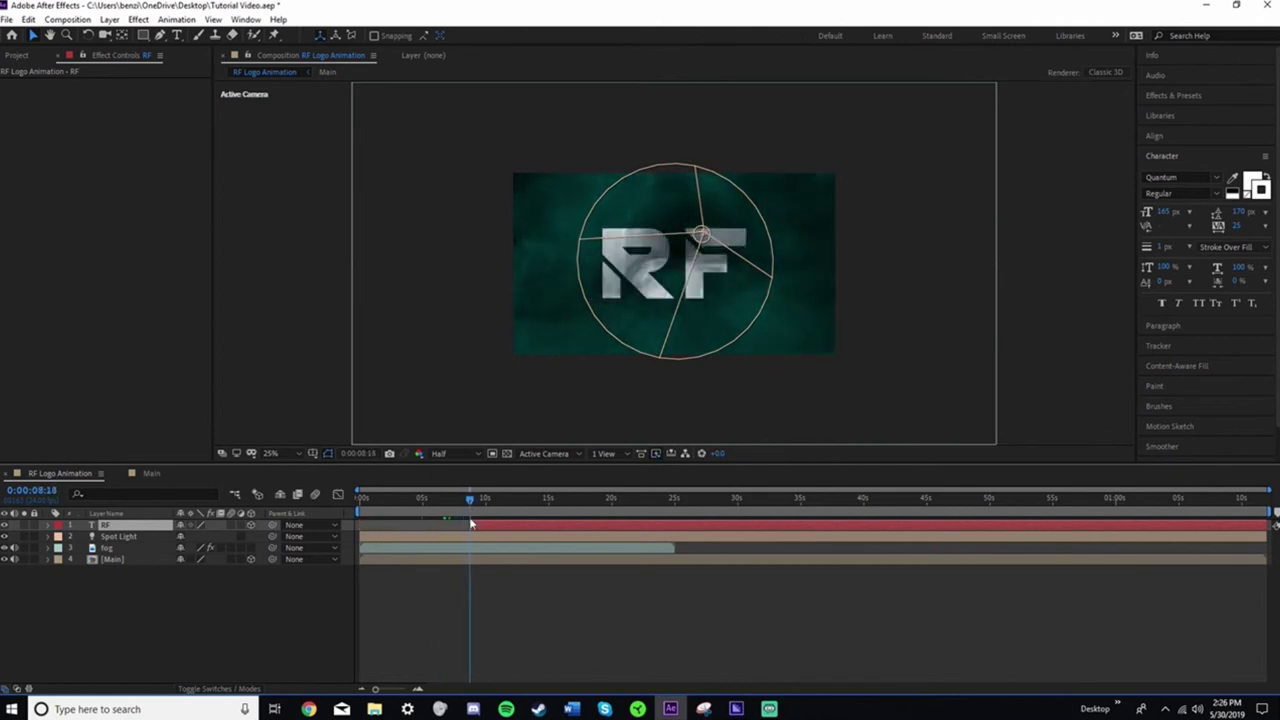
click(469, 524)
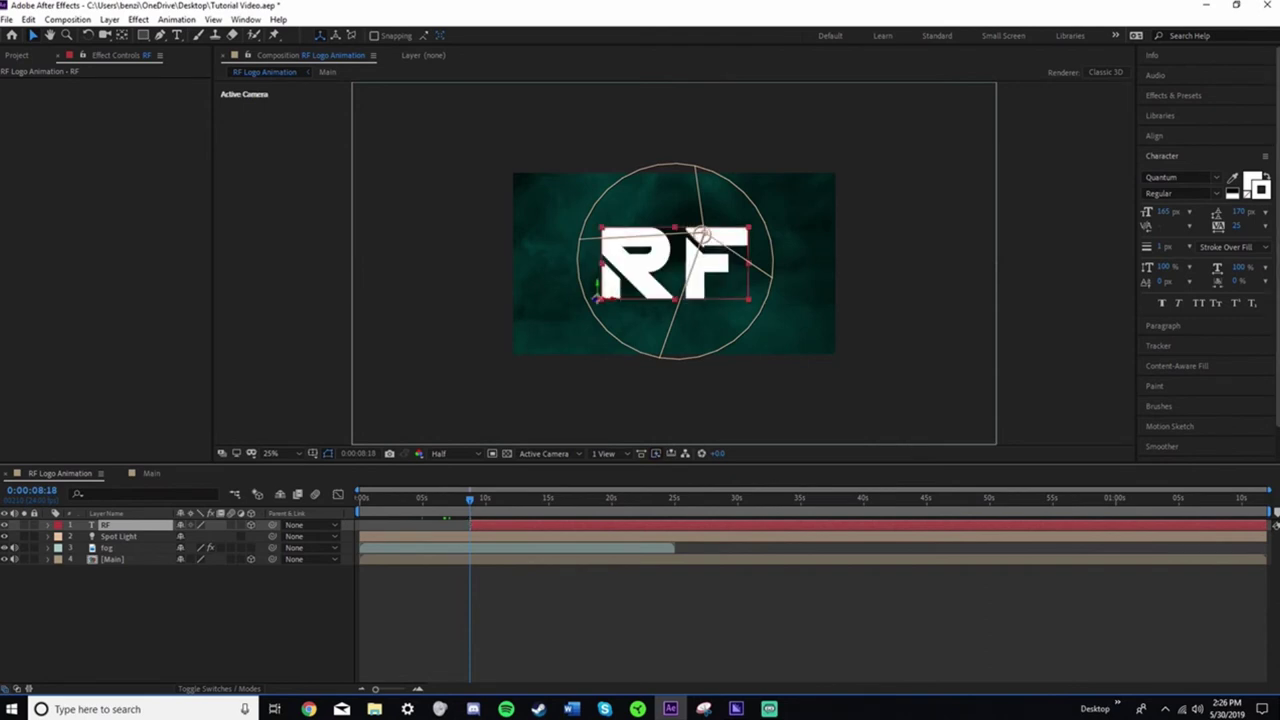
Apply the Fade In+Out - frames preset to RF with a 40-frame fade-in and 0 fade-out
click(1180, 96)
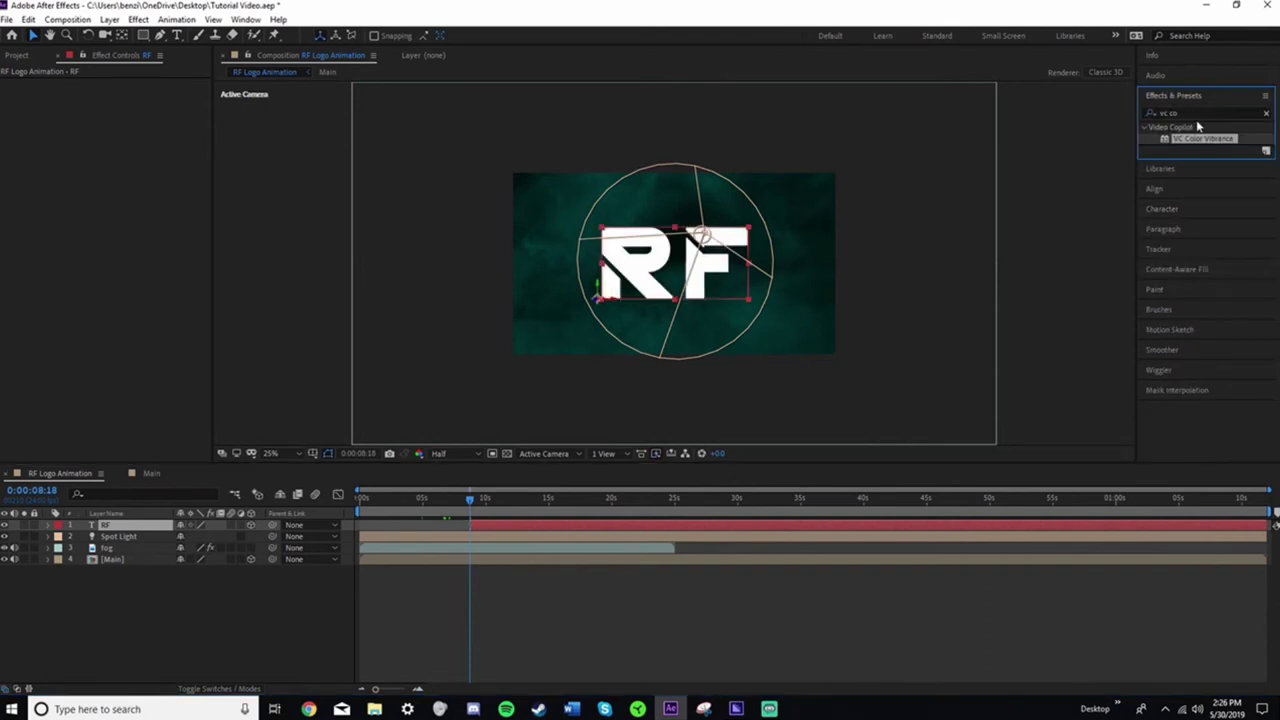
click(1181, 113)
text(fade)
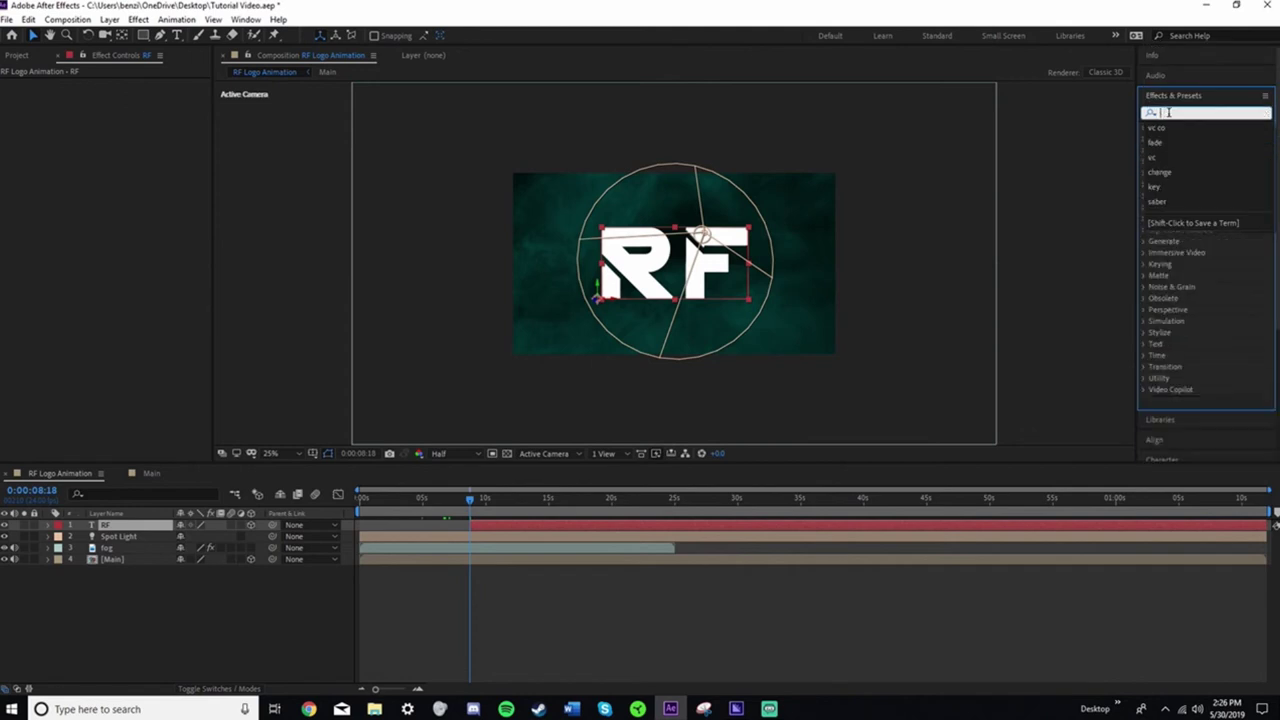
double_click(1216, 161)
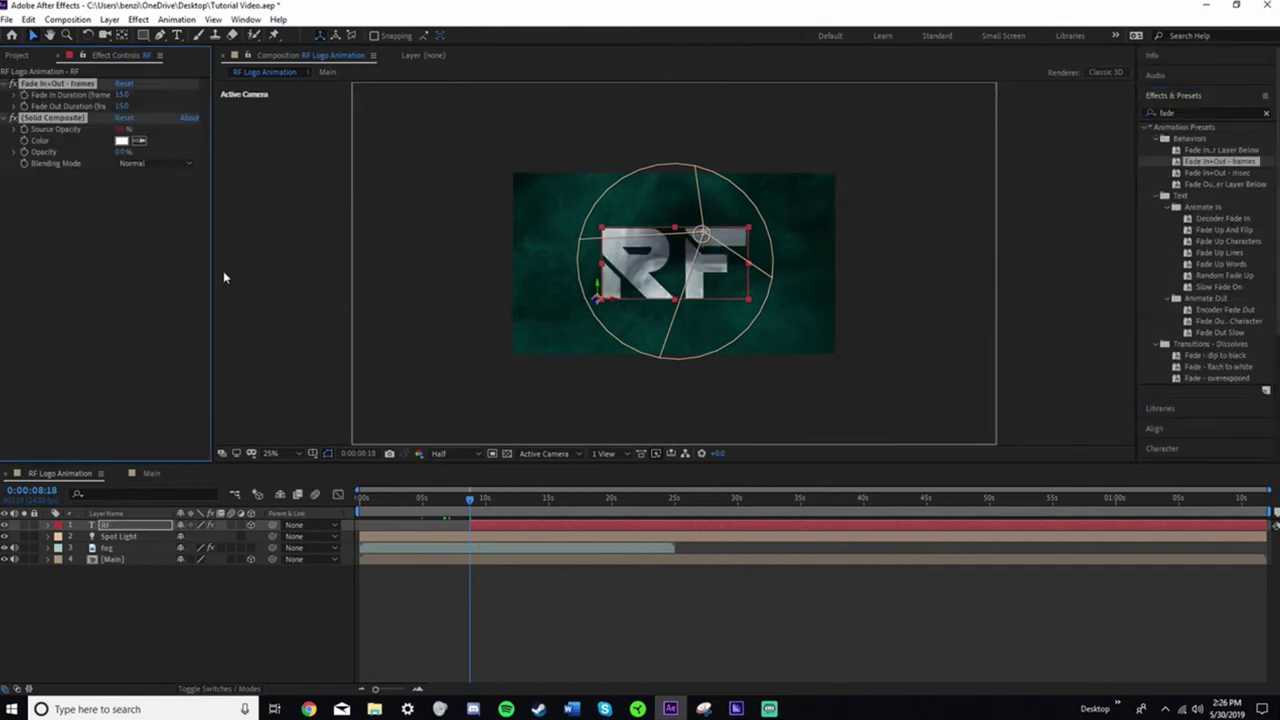
drag(122, 94, 125, 98)
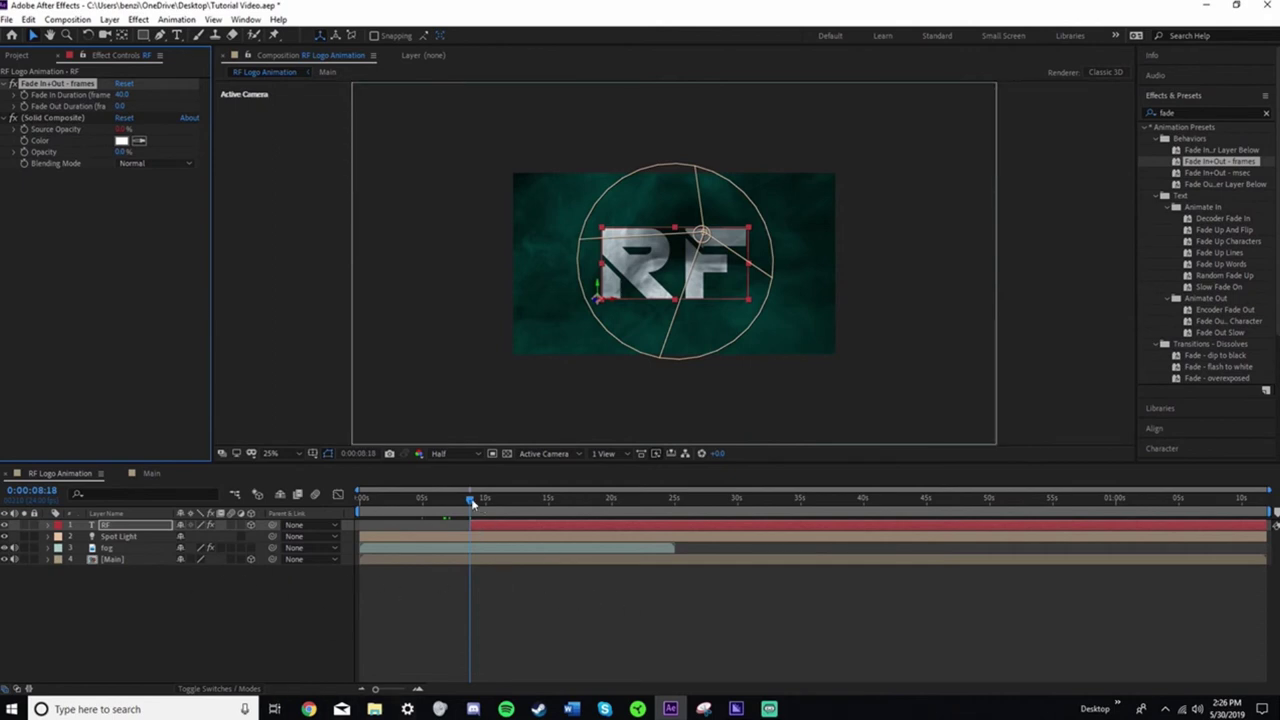
Set the viewer preview resolution to Third
drag(473, 503, 462, 503)
click(452, 453)
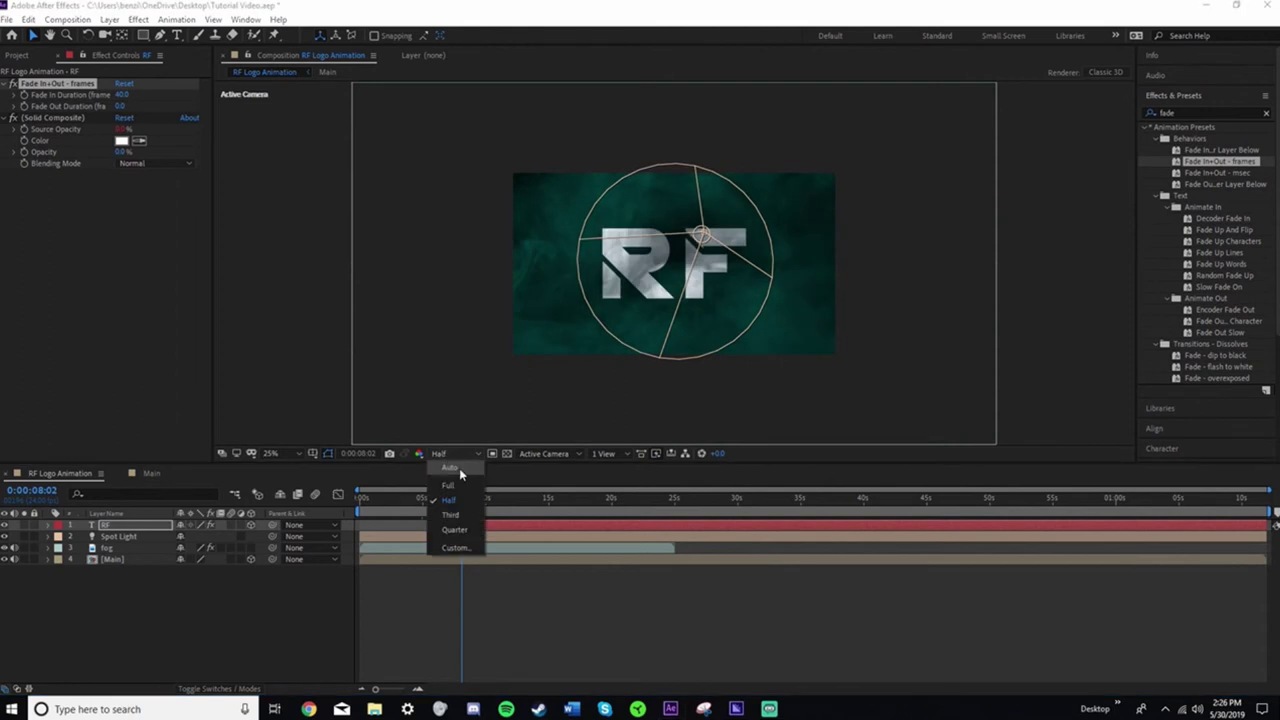
click(452, 514)
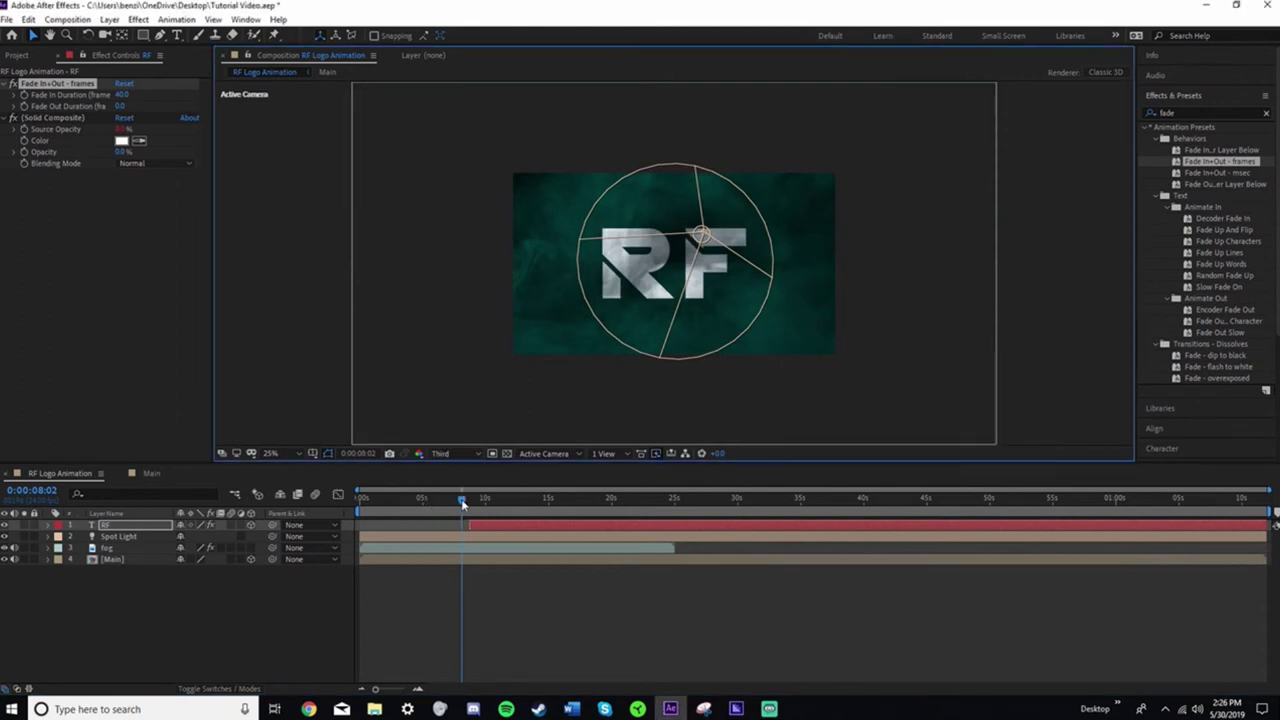
Preview the animation from about 6½ and 5.7 seconds to check the RF fade-in
drag(462, 503, 443, 503)
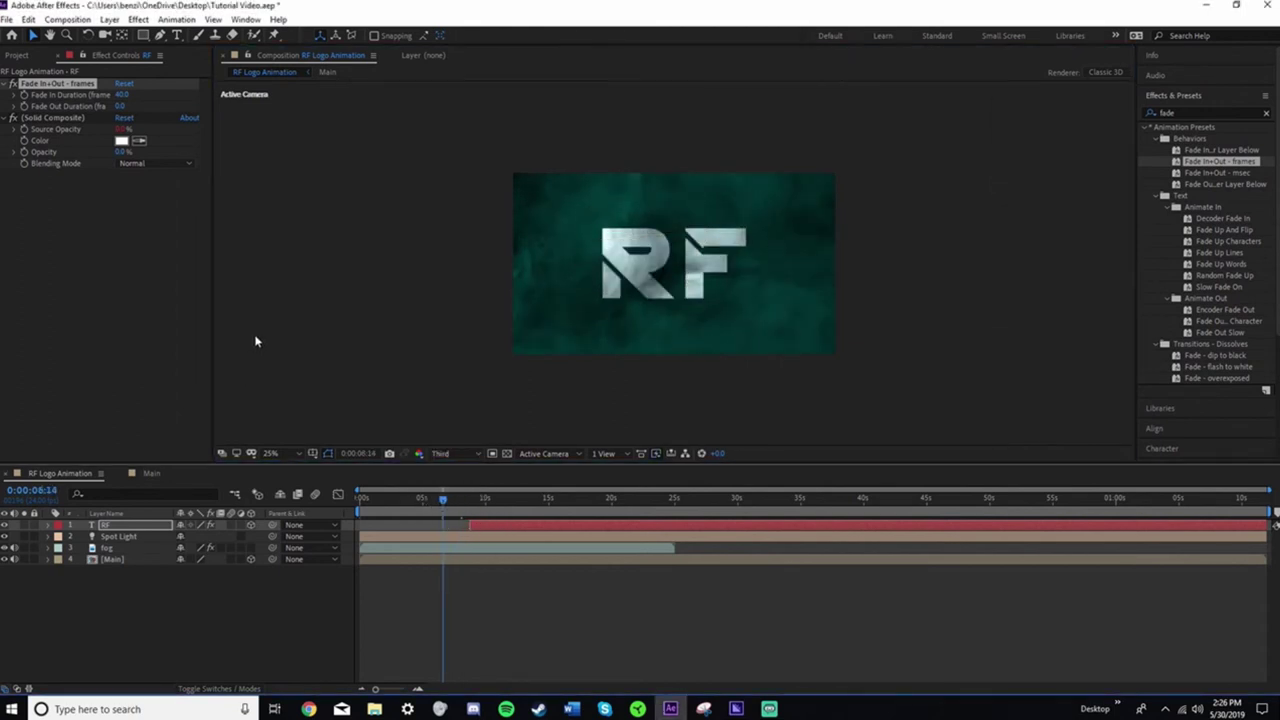
key(space)
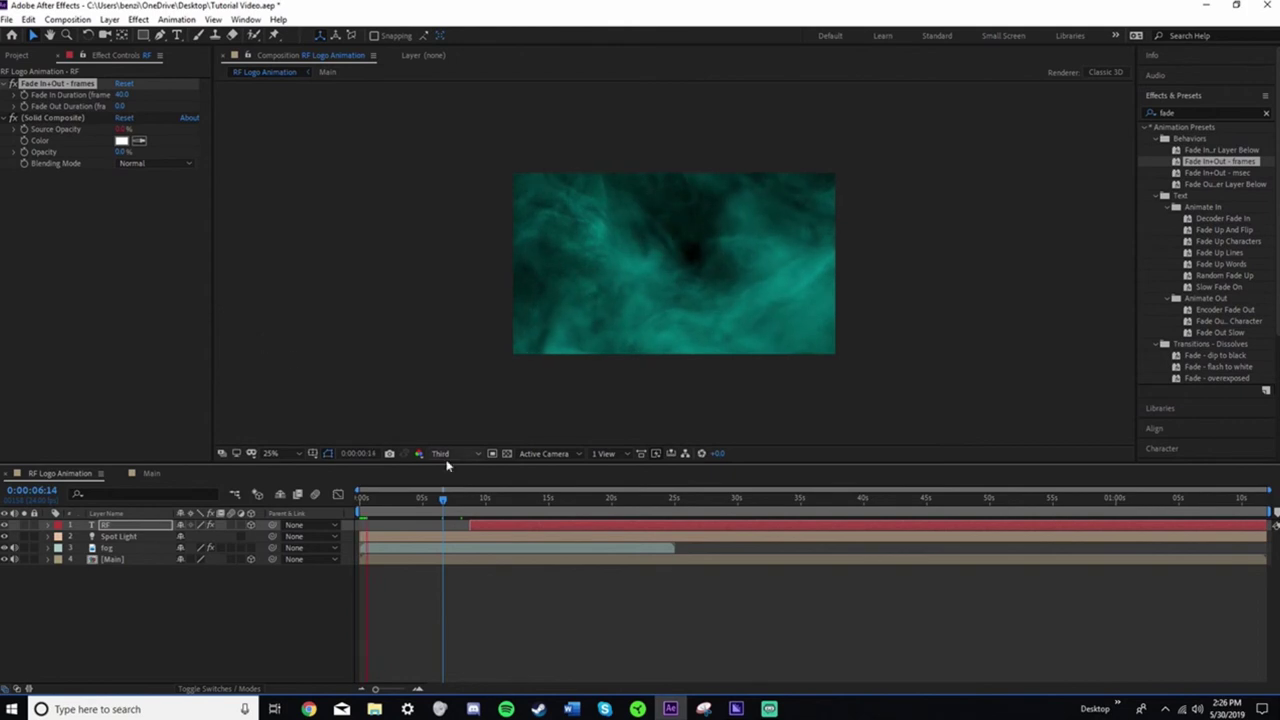
key(space)
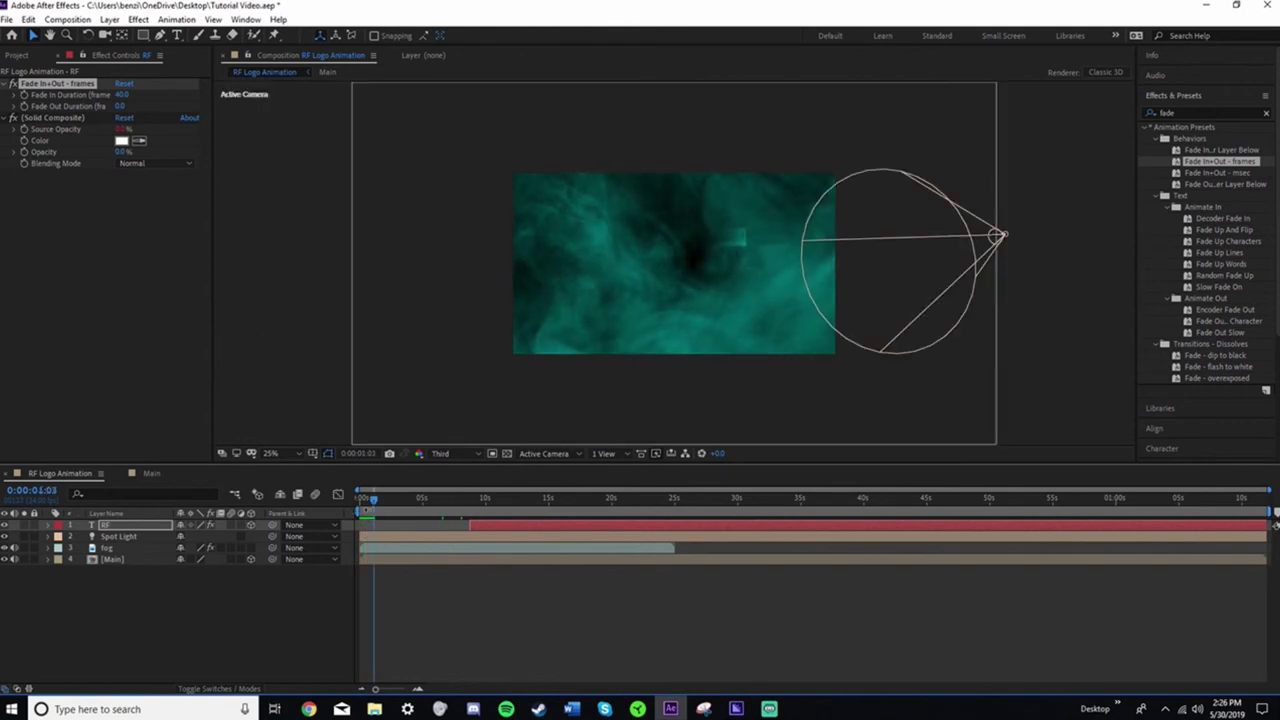
drag(375, 499, 431, 499)
key(space)
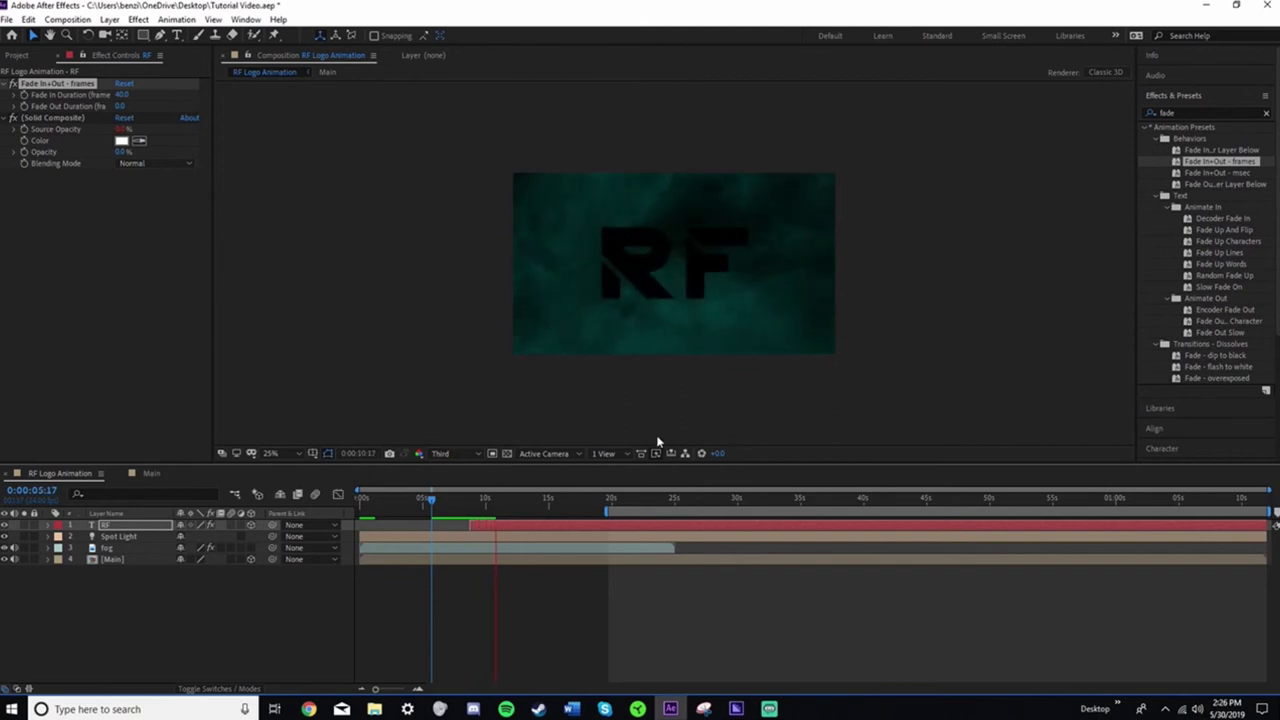
key(space)
mouse_move(496, 500)
mouse_down()
mouse_move(464, 522)
mouse_move(488, 518)
mouse_move(451, 517)
mouse_move(463, 527)
mouse_move(462, 506)
mouse_move(432, 510)
mouse_move(480, 496)
mouse_up()
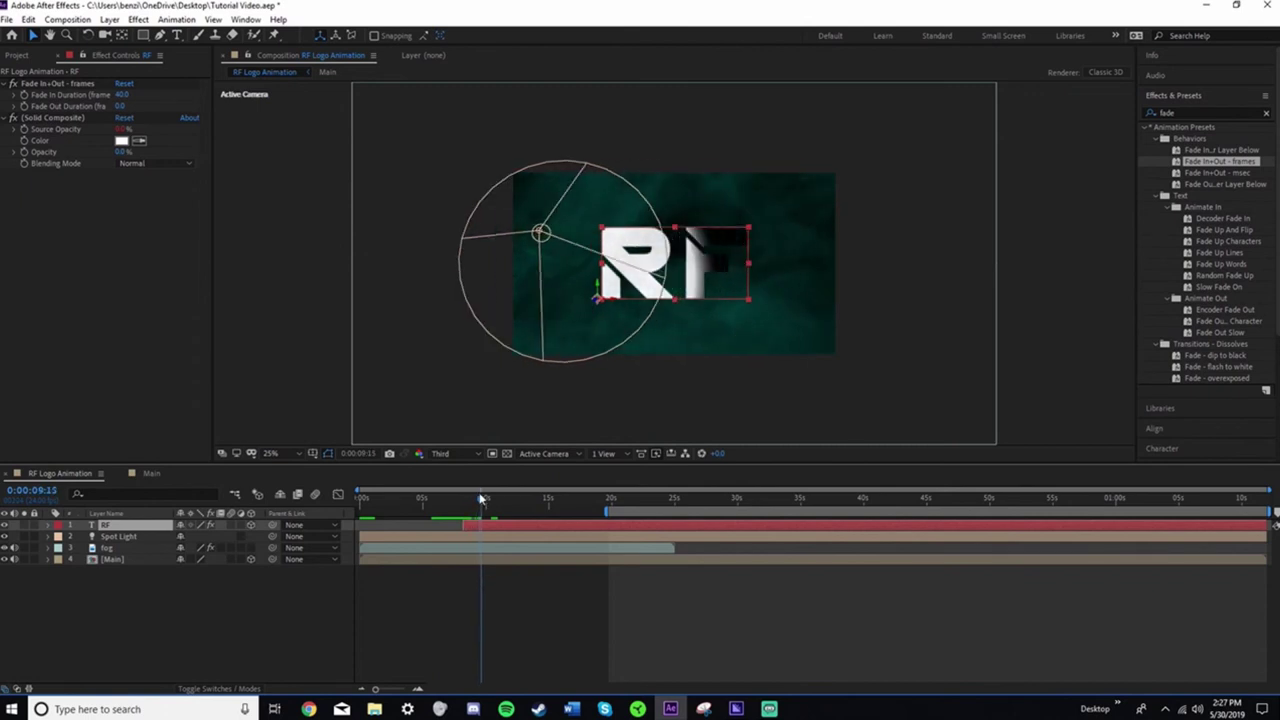
Shift the Spot Light keyframe near 9 seconds a few frames later
click(120, 537)
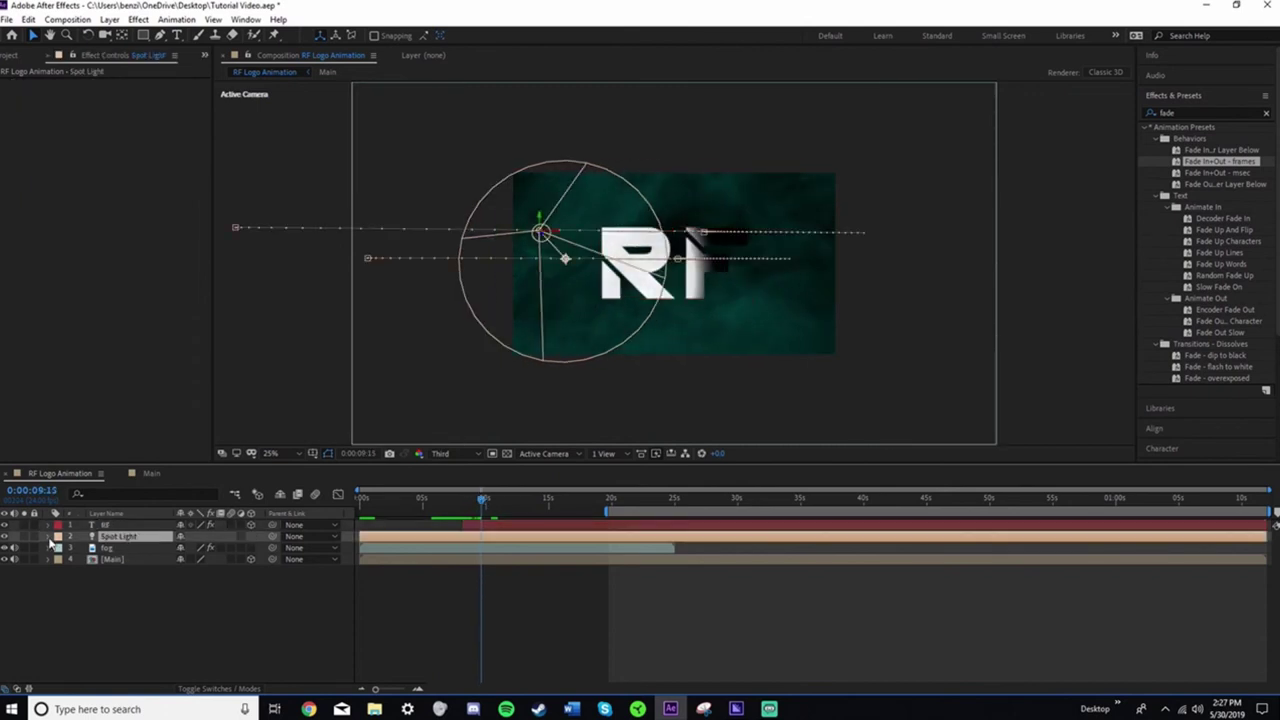
key(ctrl+grave)
key(u)
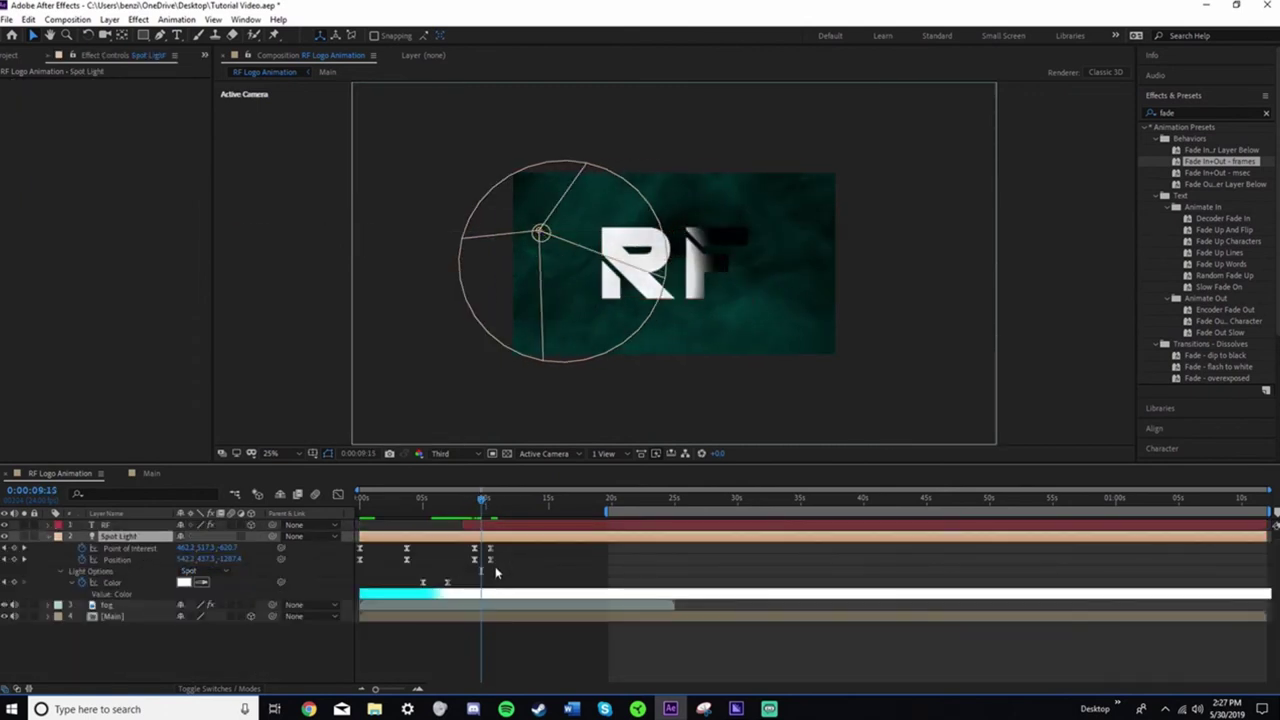
drag(490, 553, 495, 553)
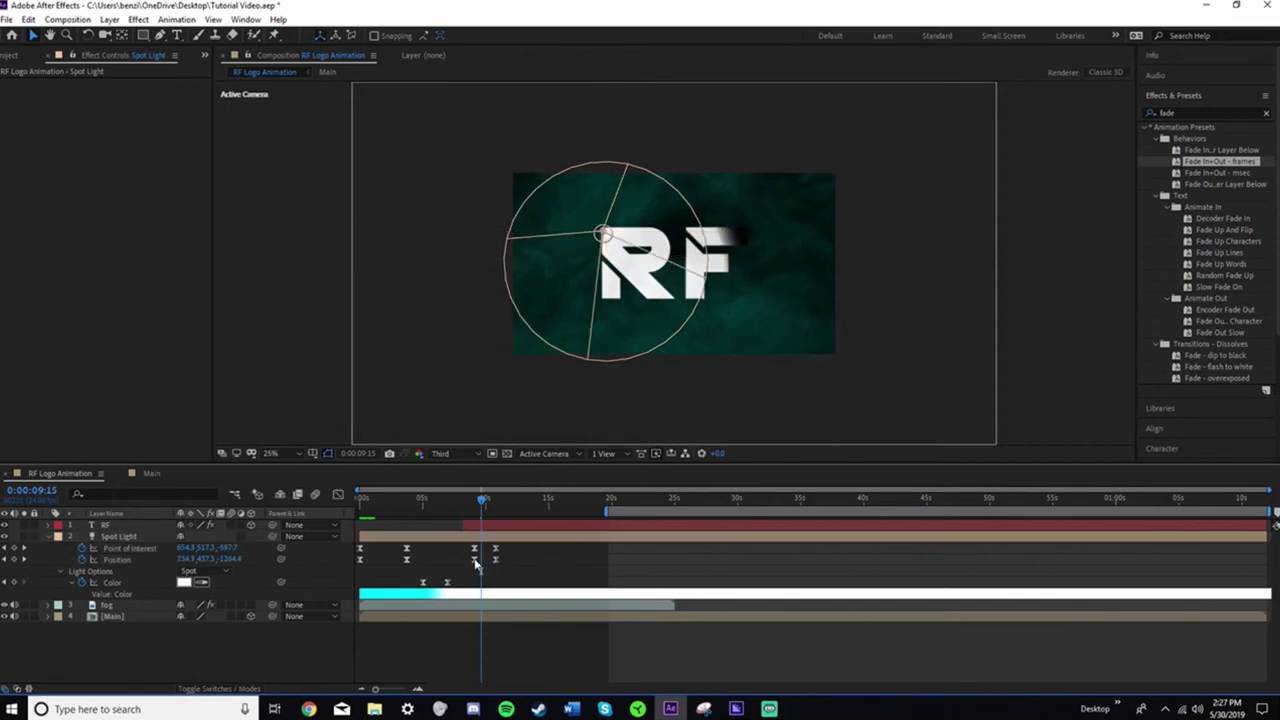
click(474, 551)
click(474, 551)
click(473, 551)
click(472, 551)
drag(476, 551, 481, 551)
Move the final Point of Interest and Position keyframes later and scrub around 9 seconds
click(502, 582)
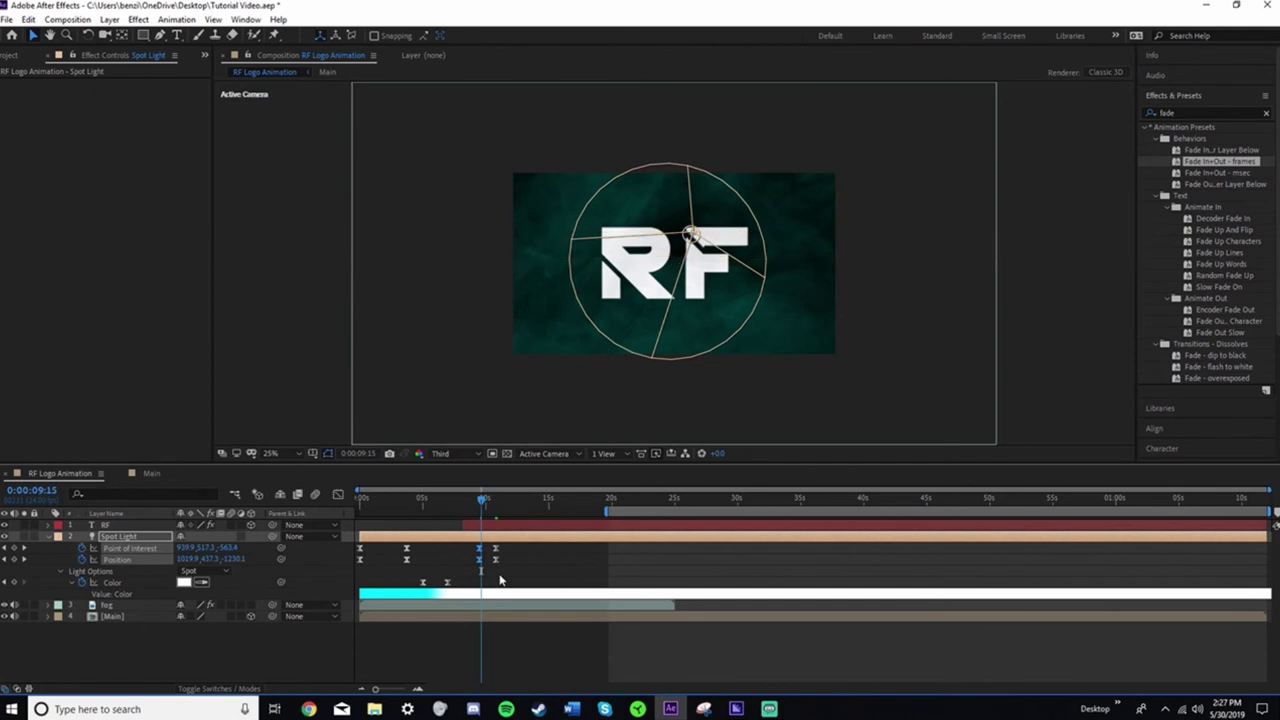
click(467, 505)
drag(467, 505, 478, 500)
click(480, 549)
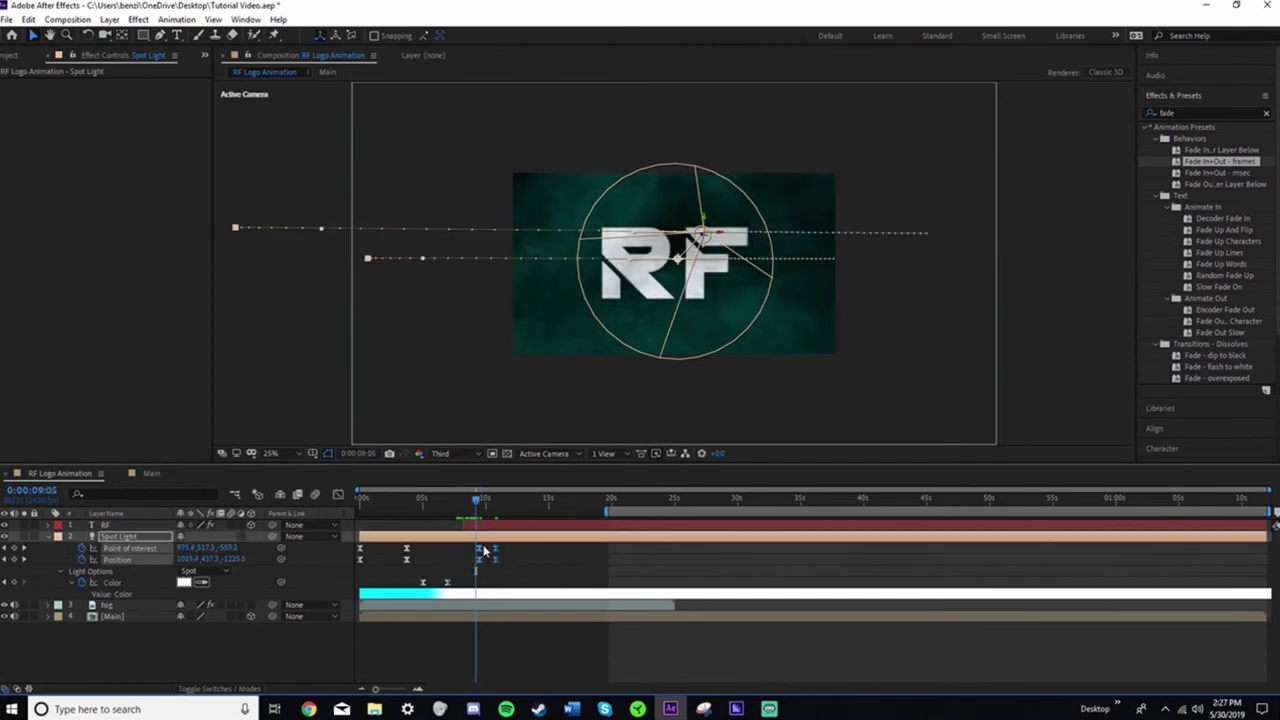
drag(480, 551, 490, 551)
click(527, 596)
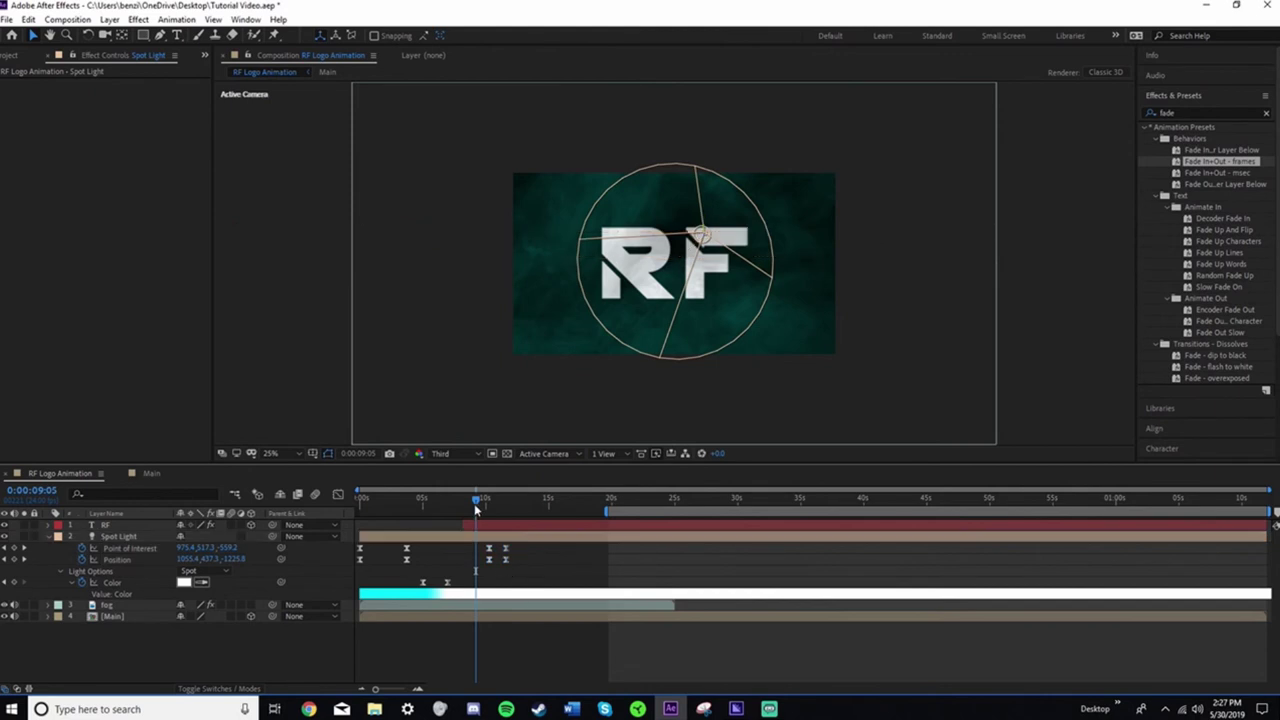
mouse_move(474, 503)
mouse_down()
mouse_move(458, 502)
mouse_move(485, 503)
mouse_up()
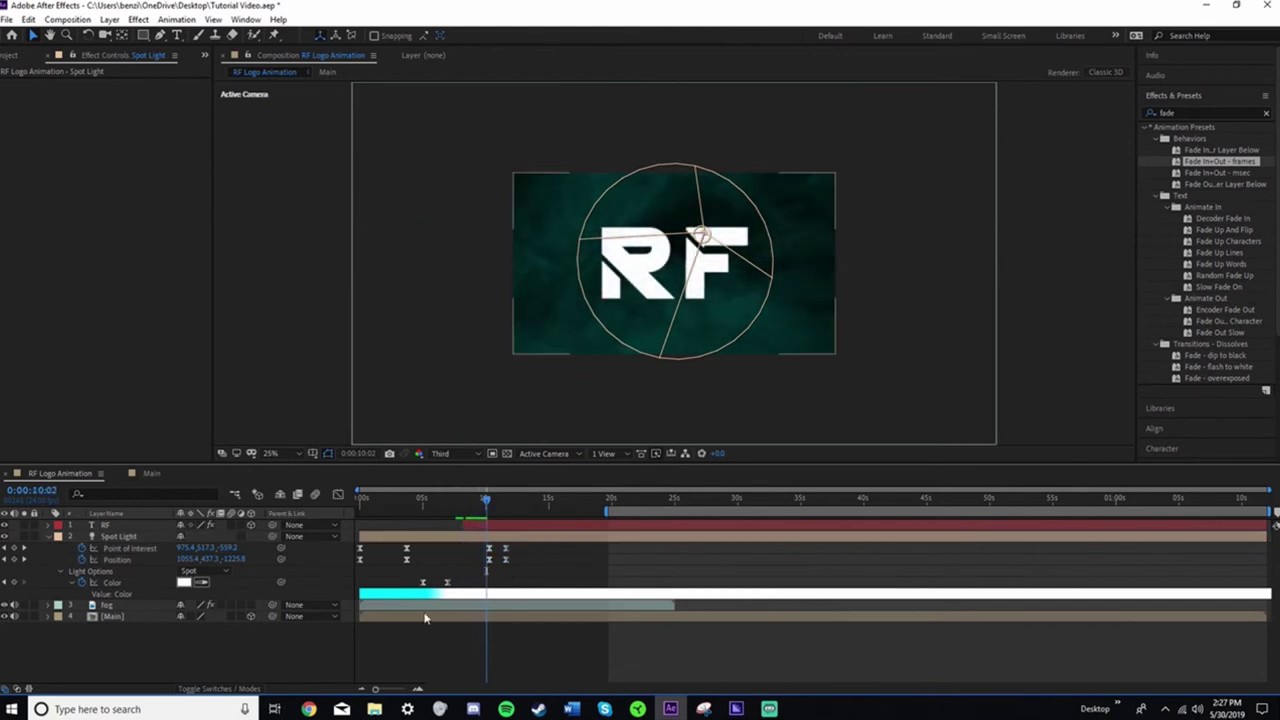
Add a fog Opacity keyframe at 9:15
key(u)
click(112, 550)
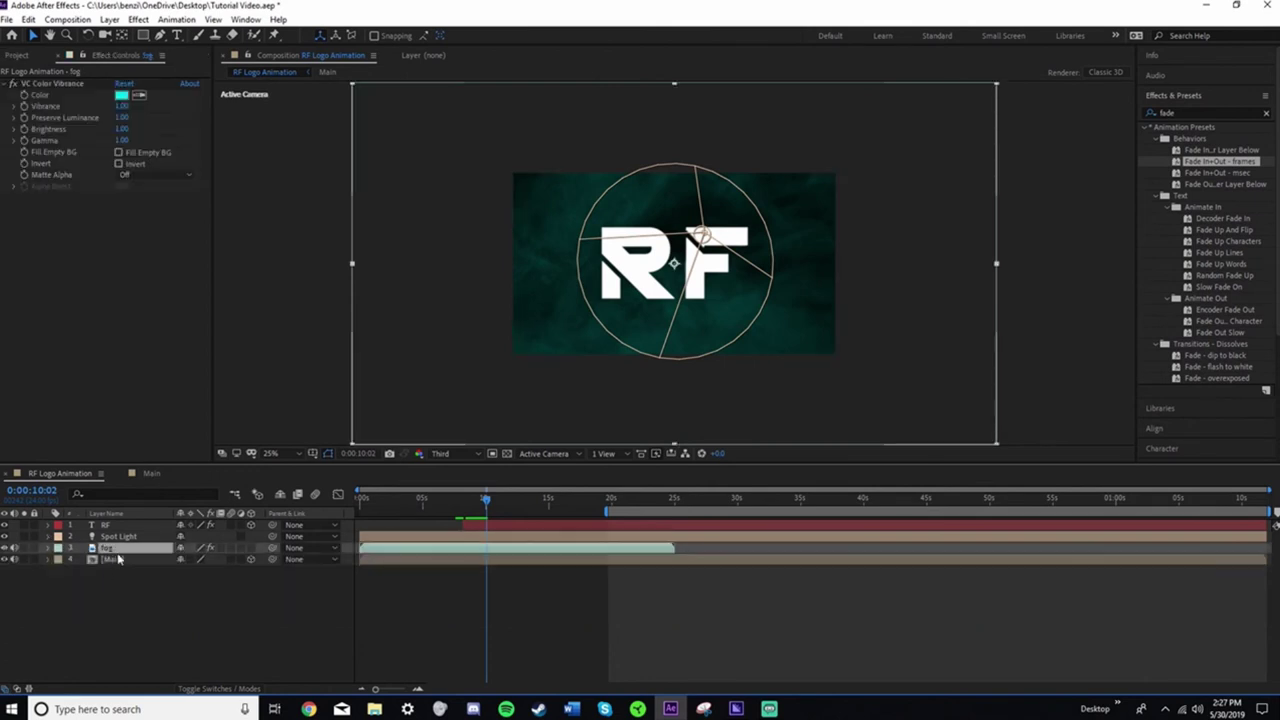
key(t)
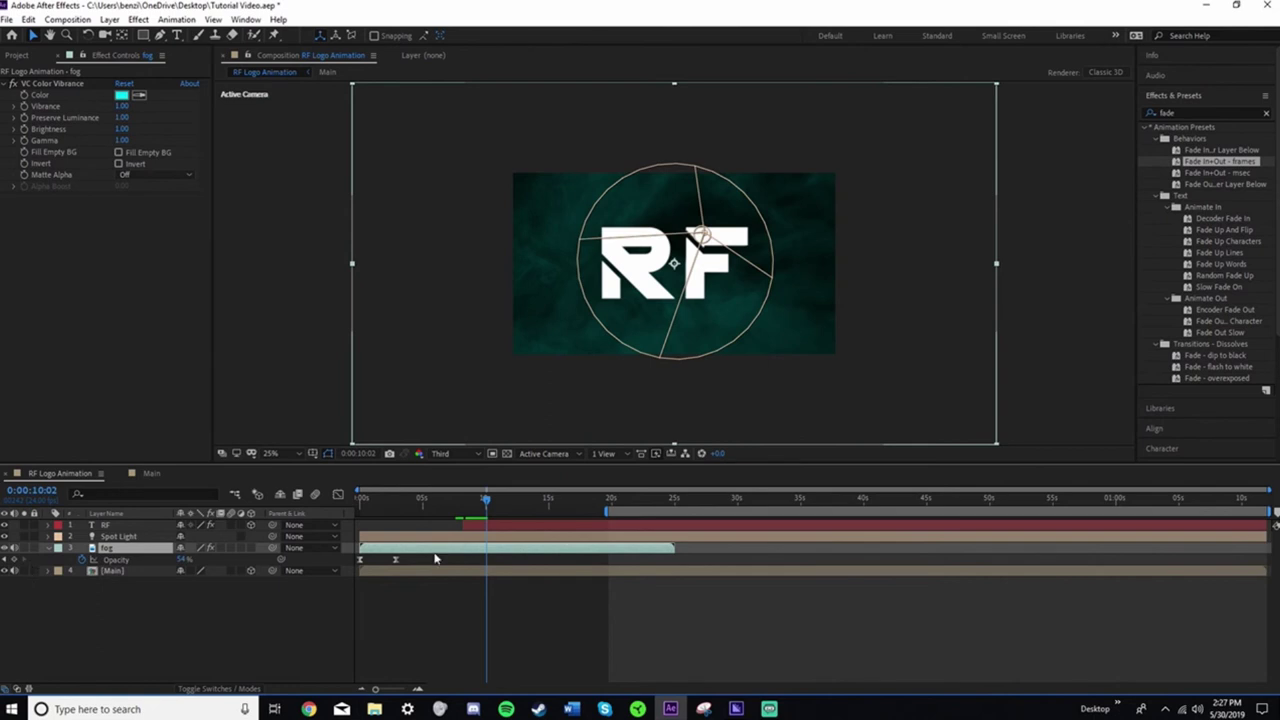
drag(485, 503, 481, 507)
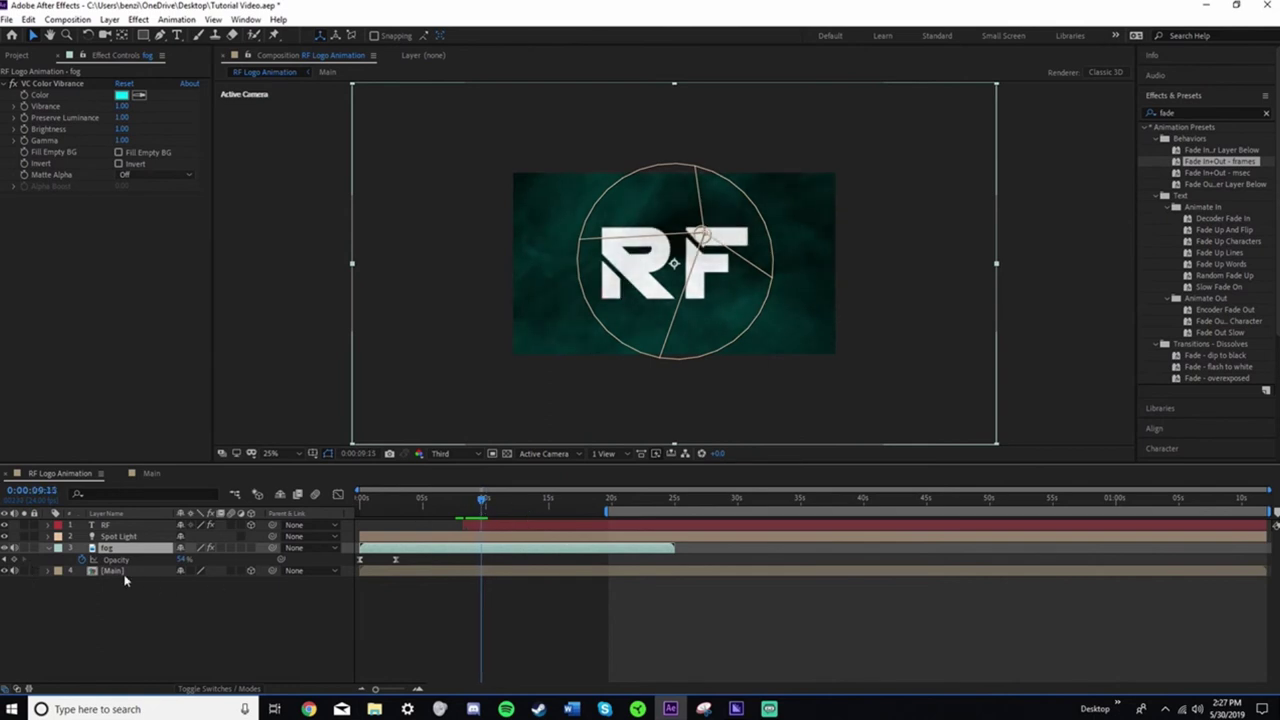
click(15, 561)
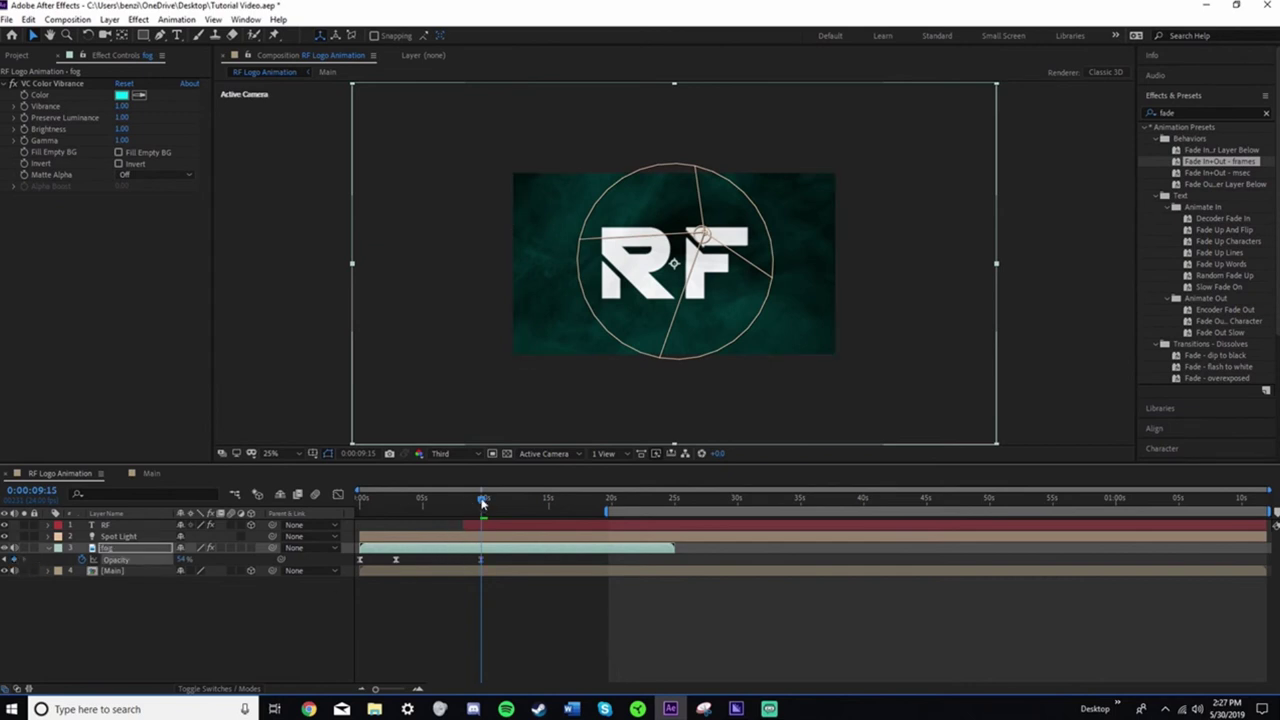
Drop the fog opacity to 0% at about 10:19, then nudge that keyframe slightly earlier
drag(483, 505, 496, 508)
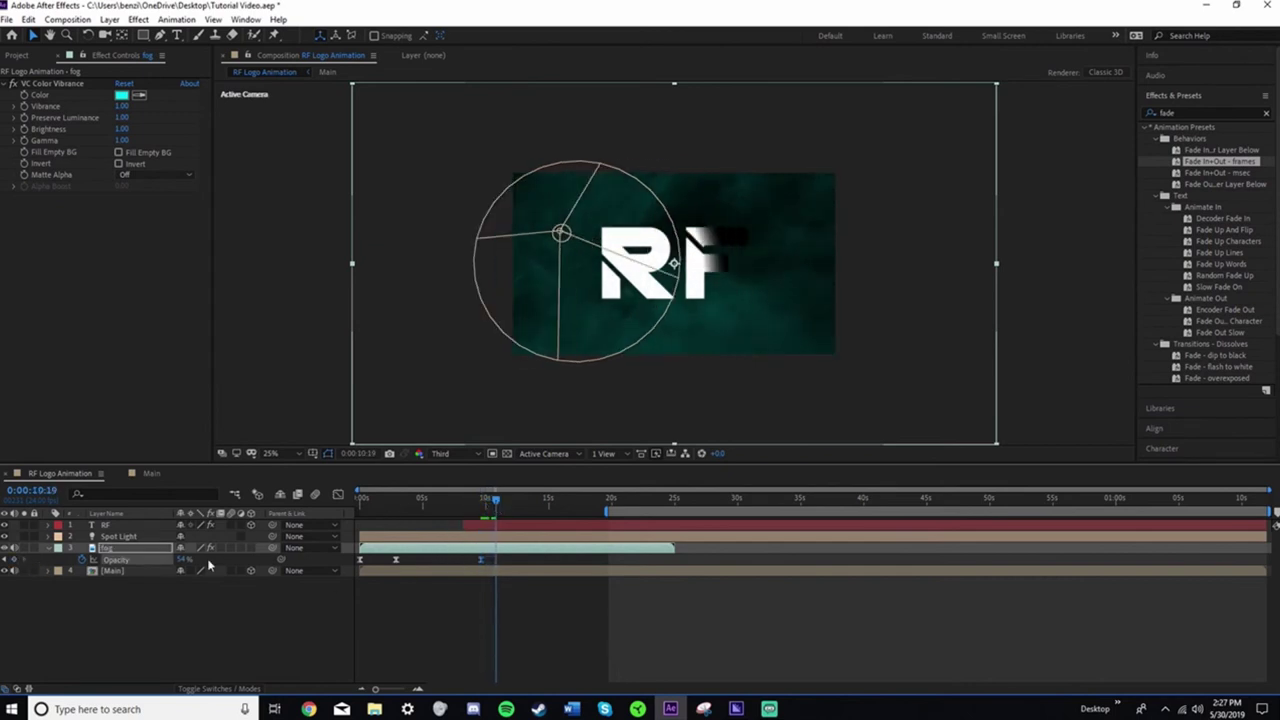
drag(182, 559, 155, 560)
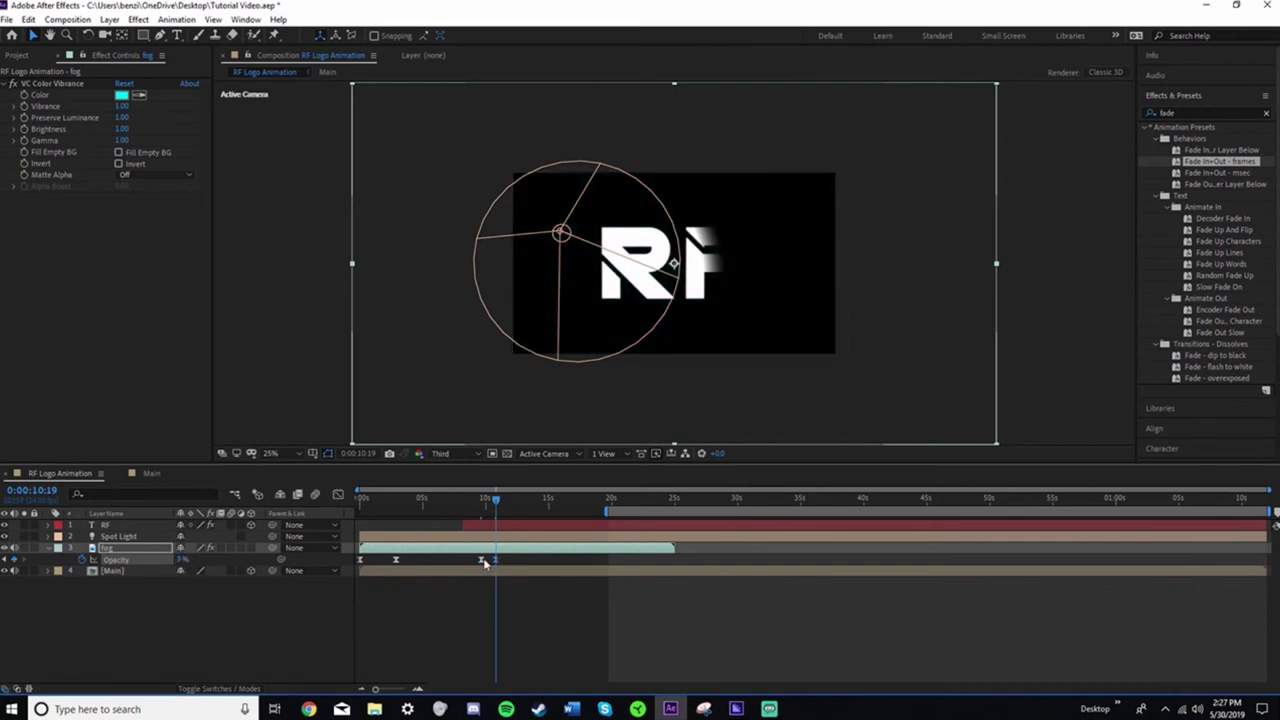
drag(481, 560, 474, 561)
drag(495, 502, 453, 517)
click(125, 537)
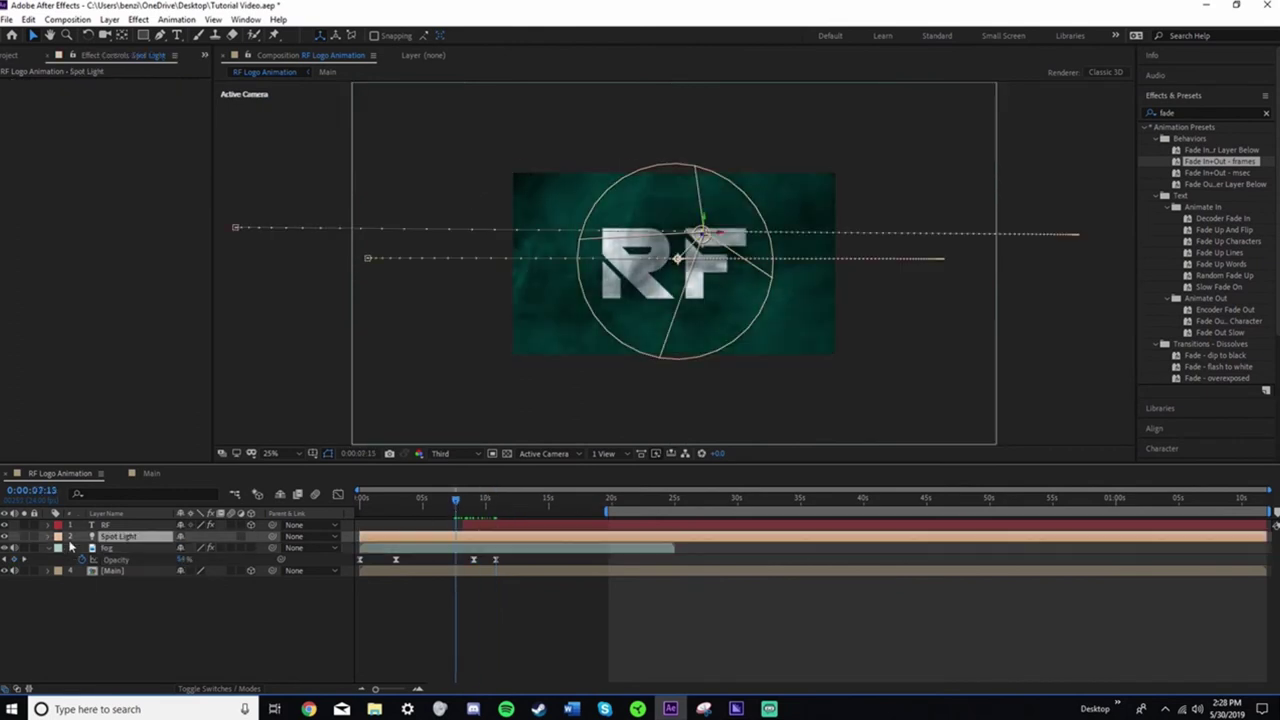
click(72, 537)
Move the Spot Light keyframes near 10 seconds to about 12 seconds
drag(523, 582, 511, 552)
click(465, 517)
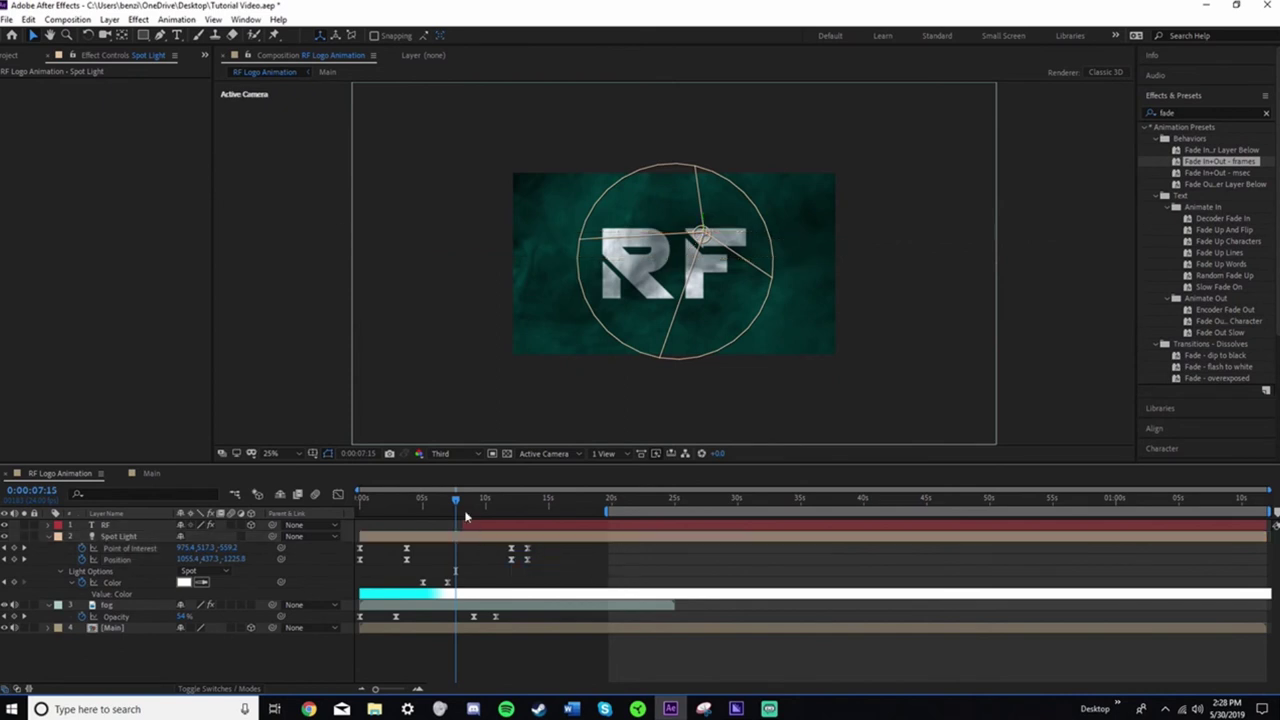
drag(455, 503, 489, 523)
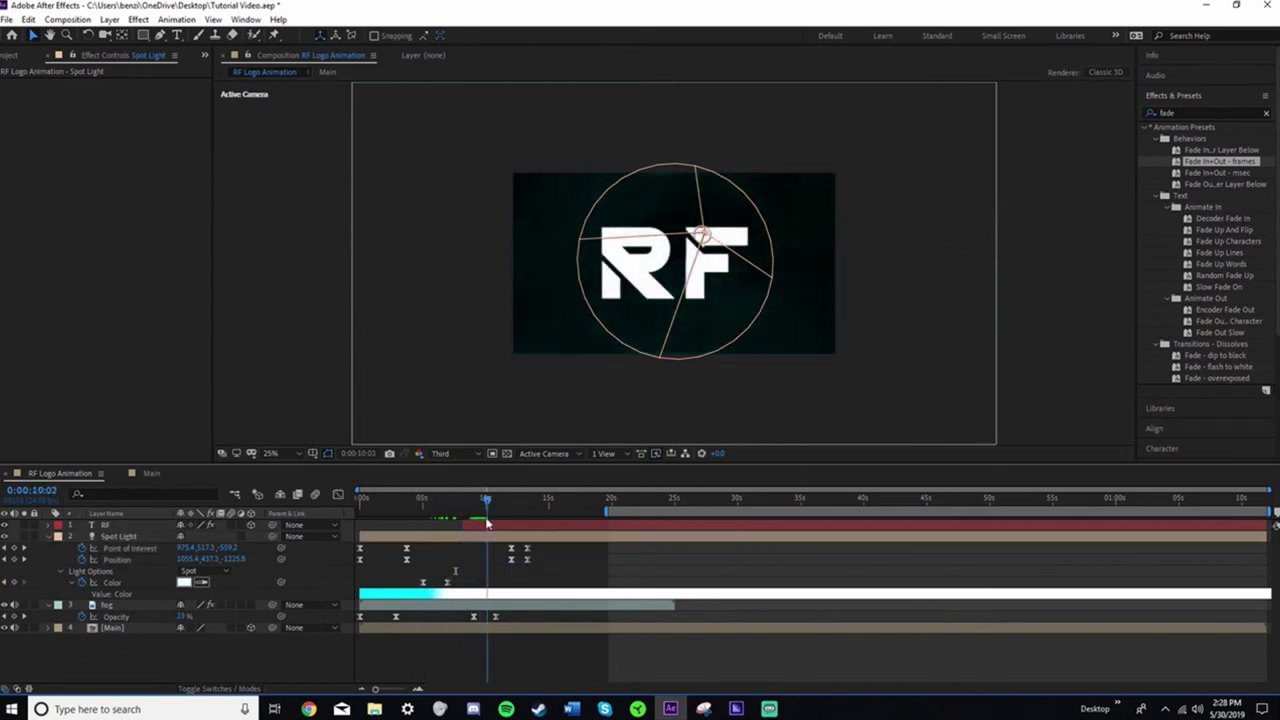
Push those Spot Light keyframes on to about 13.5 seconds and scrub the sweep
drag(545, 583, 509, 549)
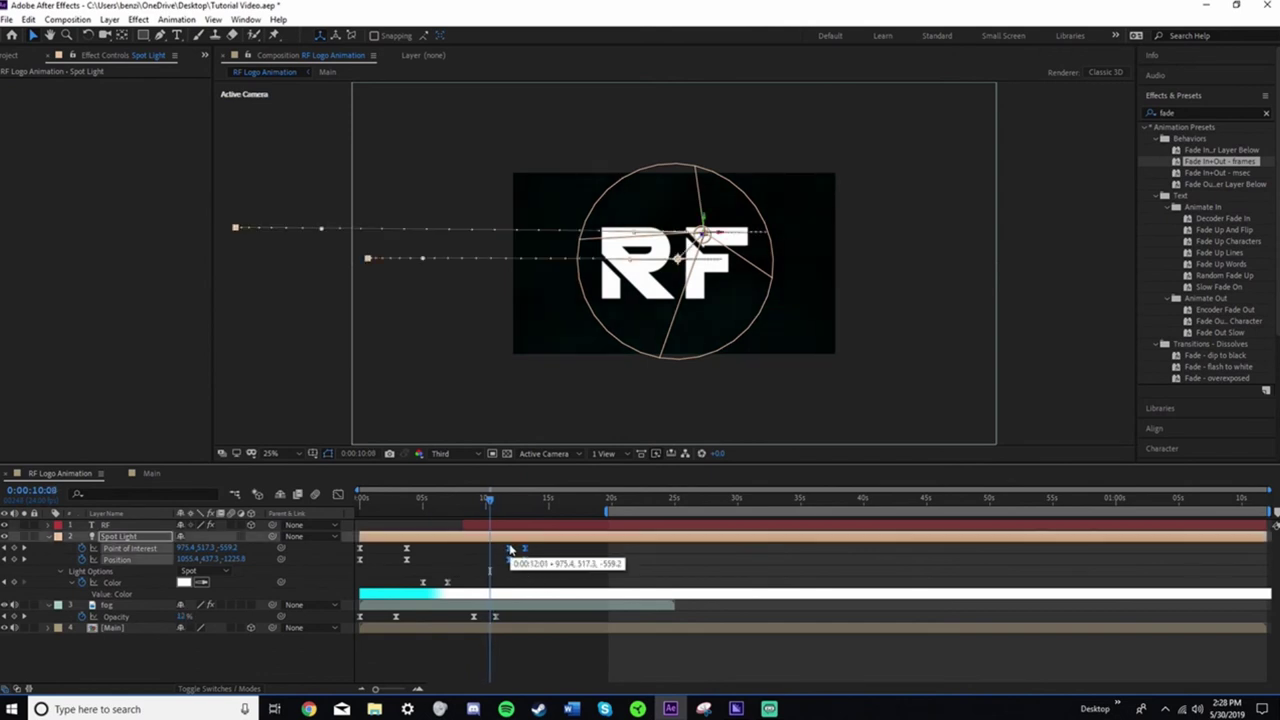
key(F2)
drag(489, 507, 502, 511)
mouse_move(533, 578)
mouse_down()
mouse_move(505, 553)
mouse_move(530, 557)
mouse_up()
click(510, 557)
key(F2)
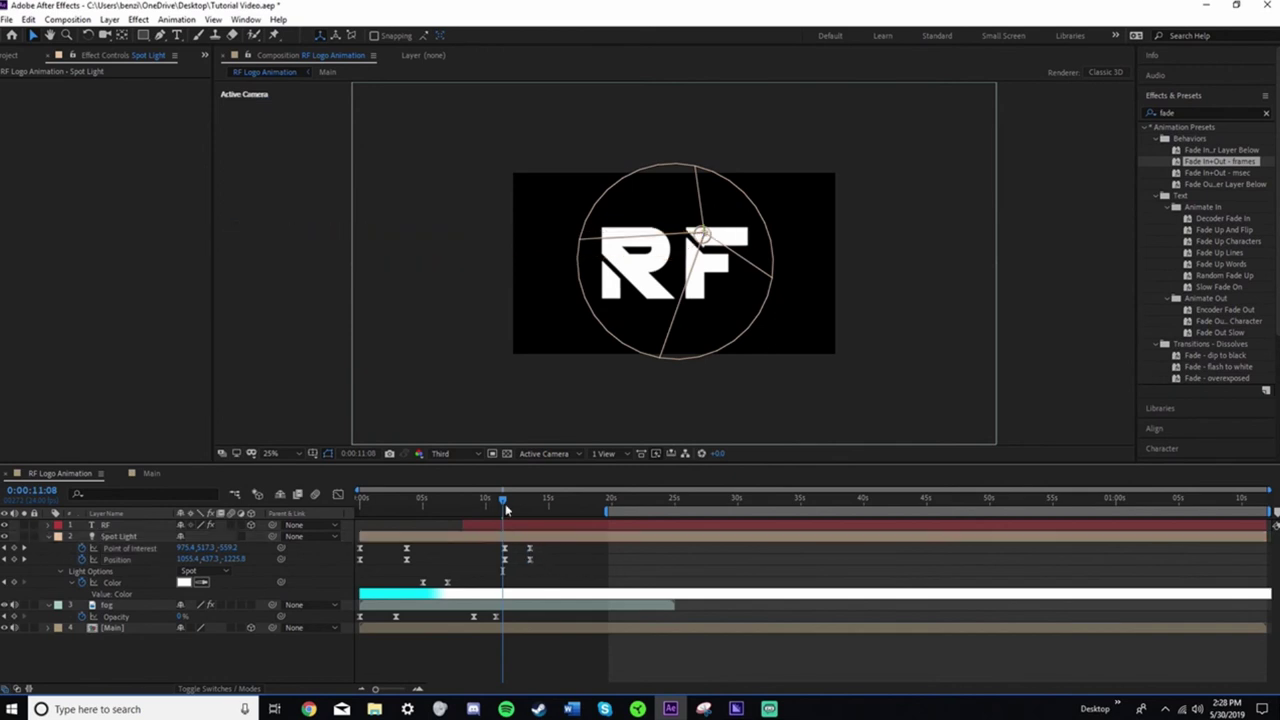
click(508, 503)
drag(508, 509, 530, 513)
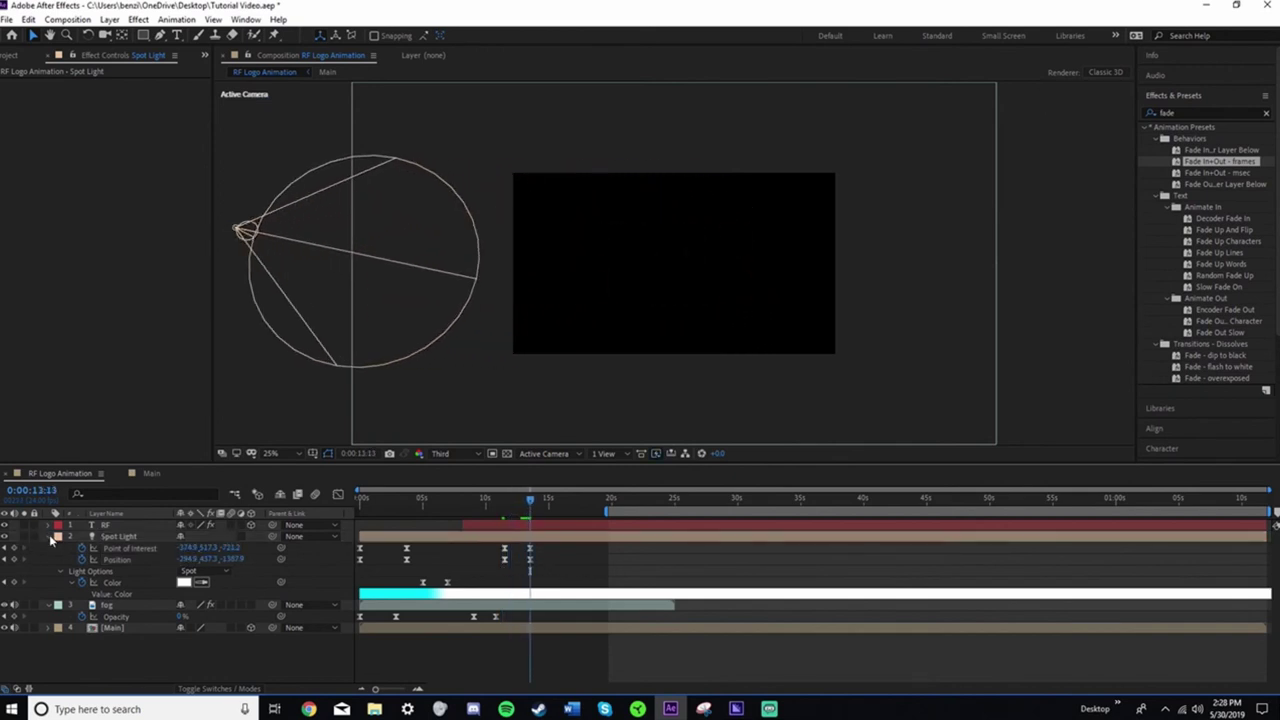
click(50, 537)
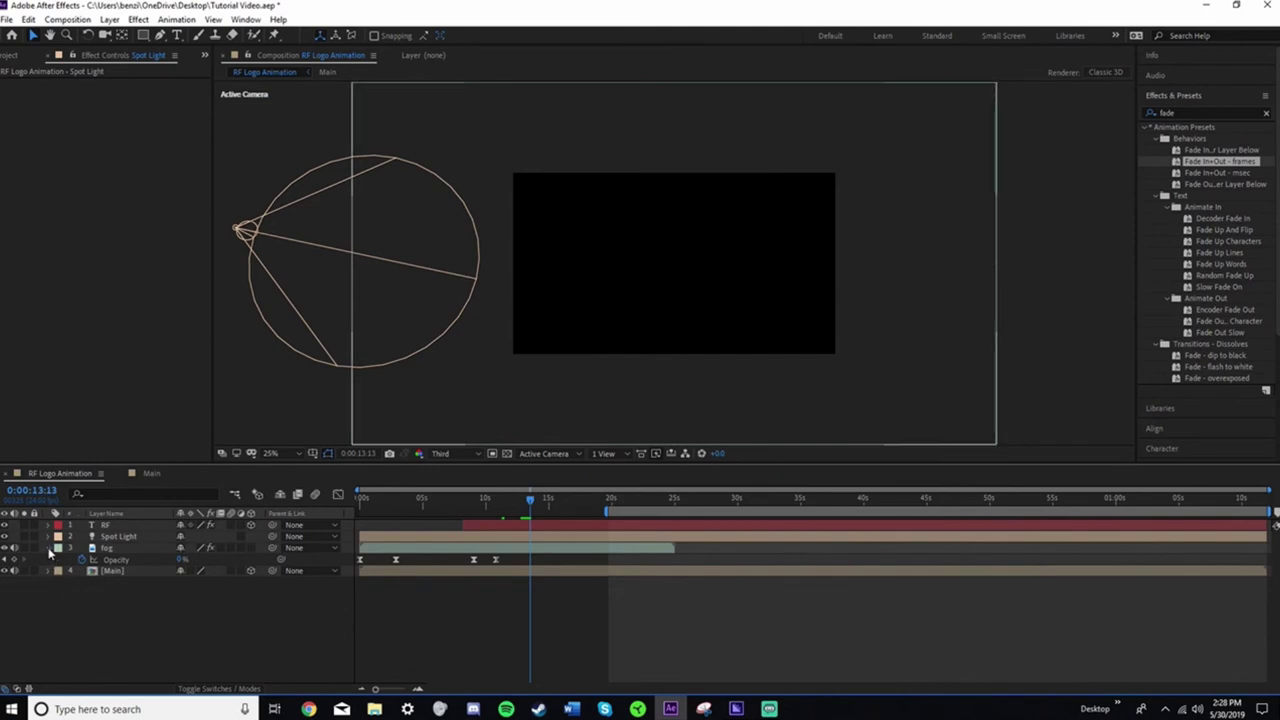
click(48, 548)
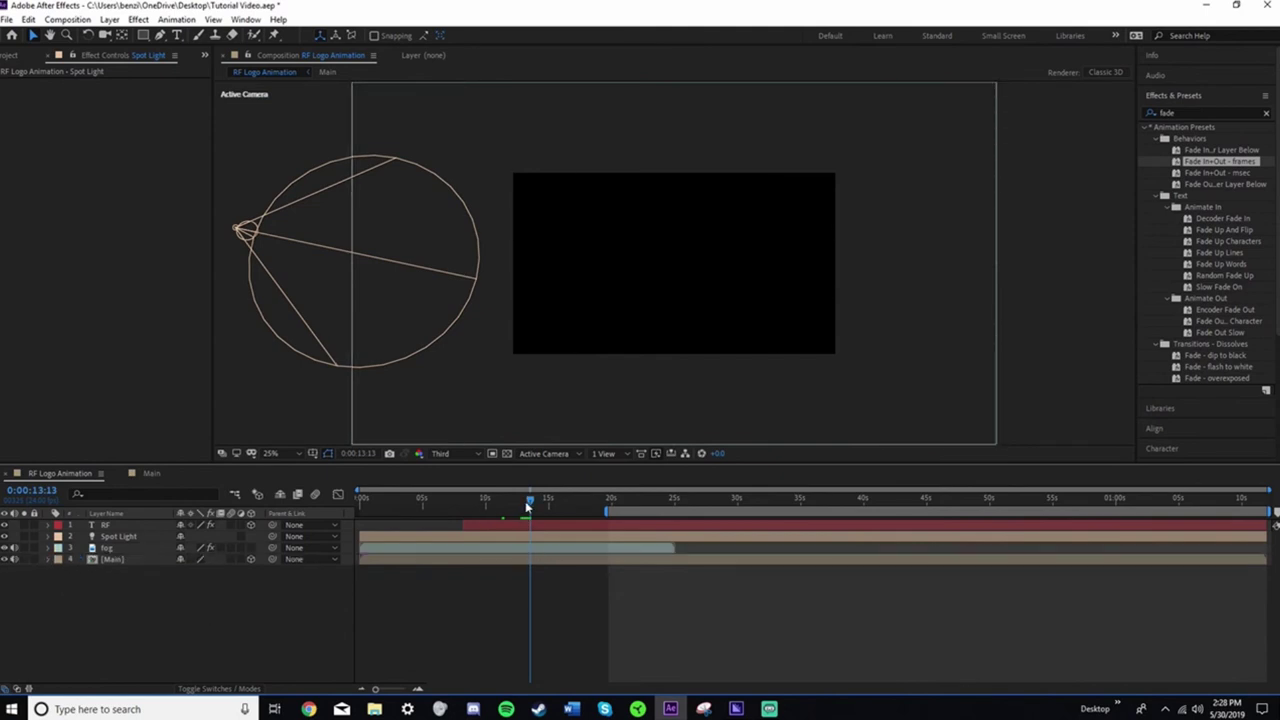
drag(526, 504, 352, 522)
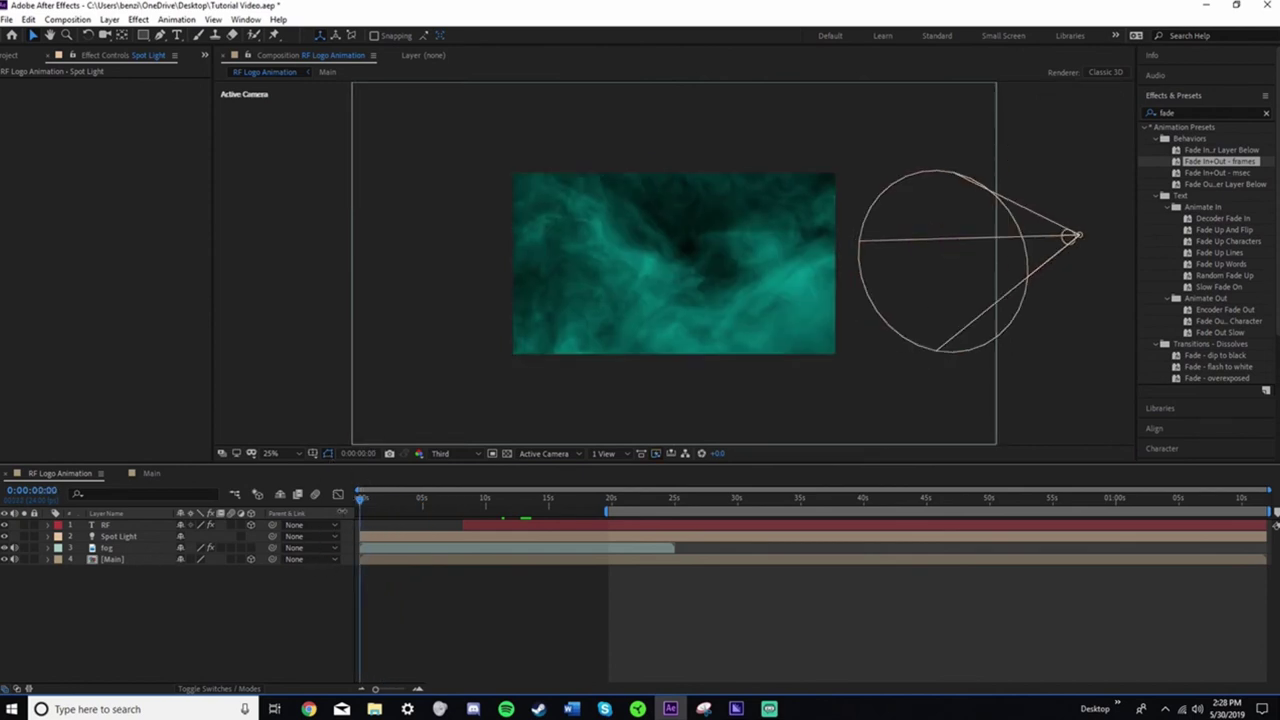
drag(359, 500, 370, 497)
key(Home)
click(266, 387)
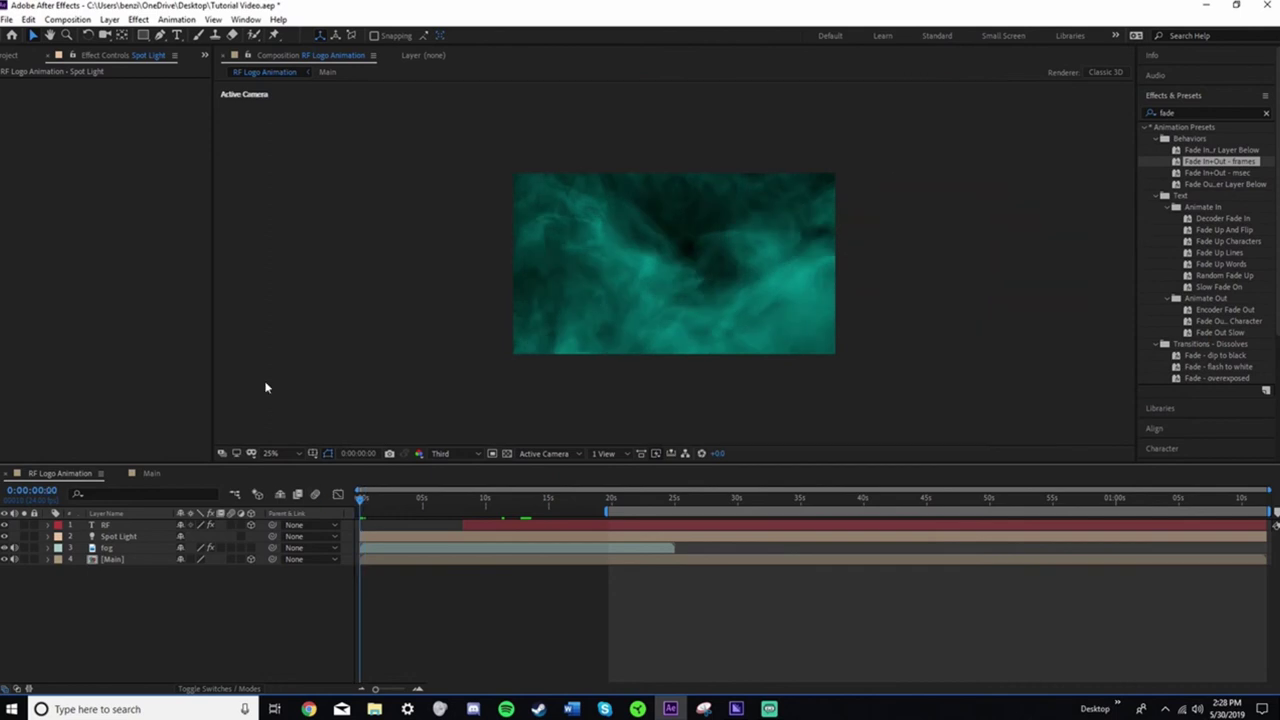
key(space)
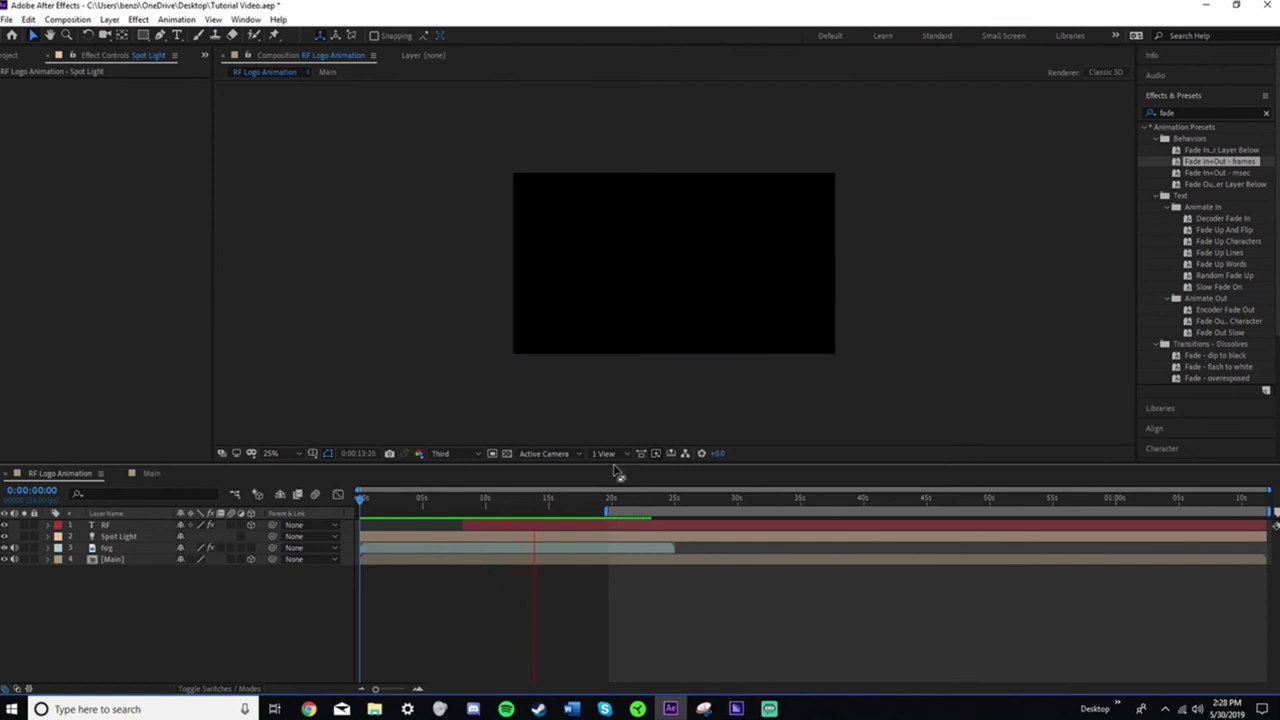
key(space)
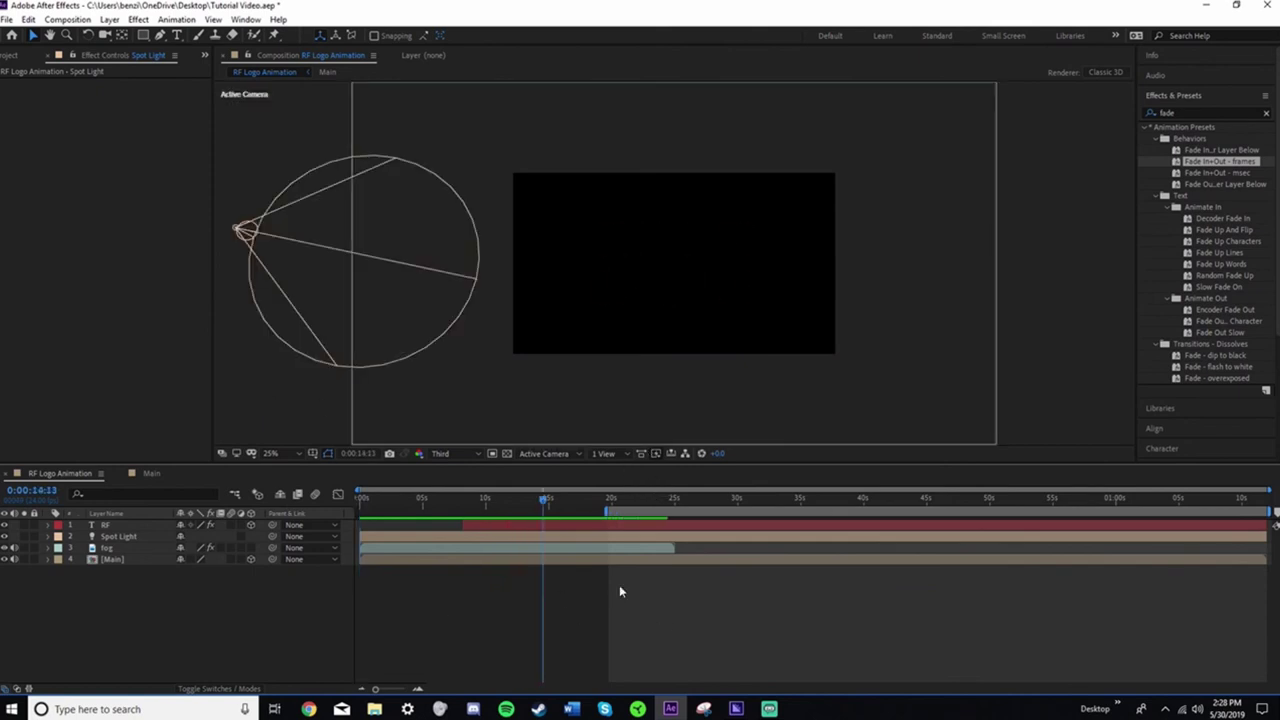
Rewind to the first frame and review the Sound FX folder's bird wings, crow and Dark Music clips
drag(535, 507, 358, 505)
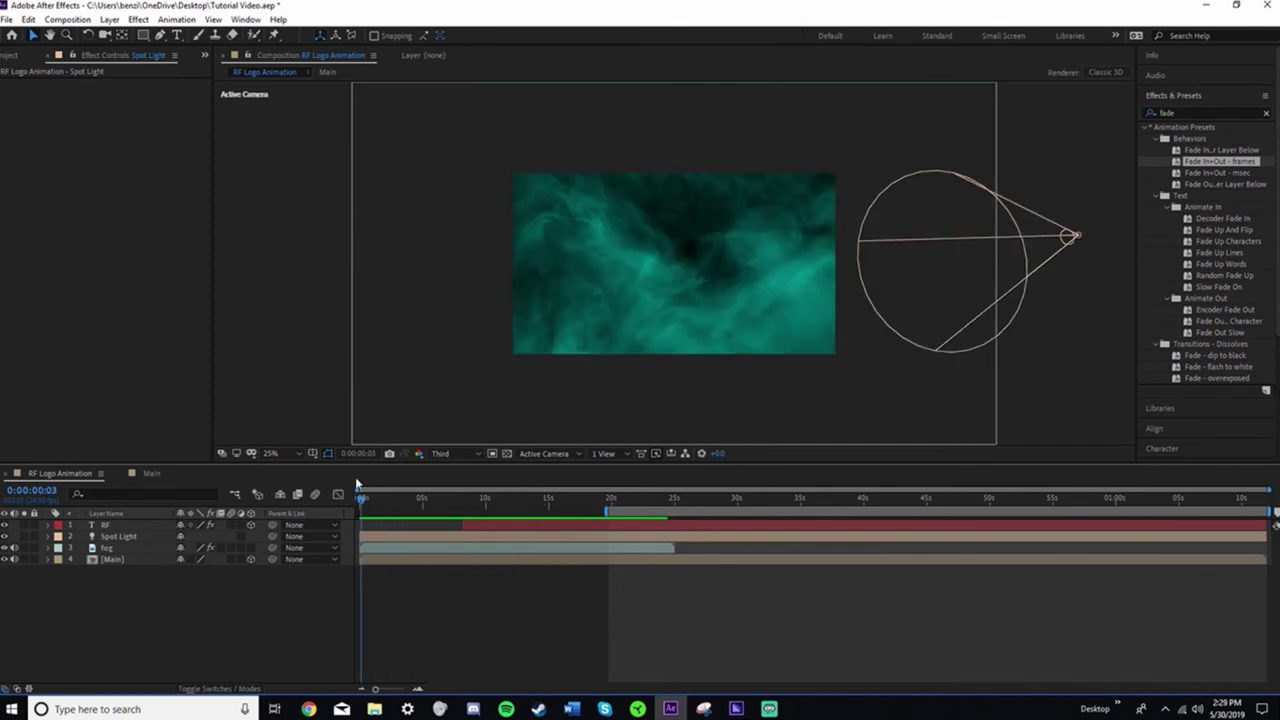
click(12, 56)
click(18, 255)
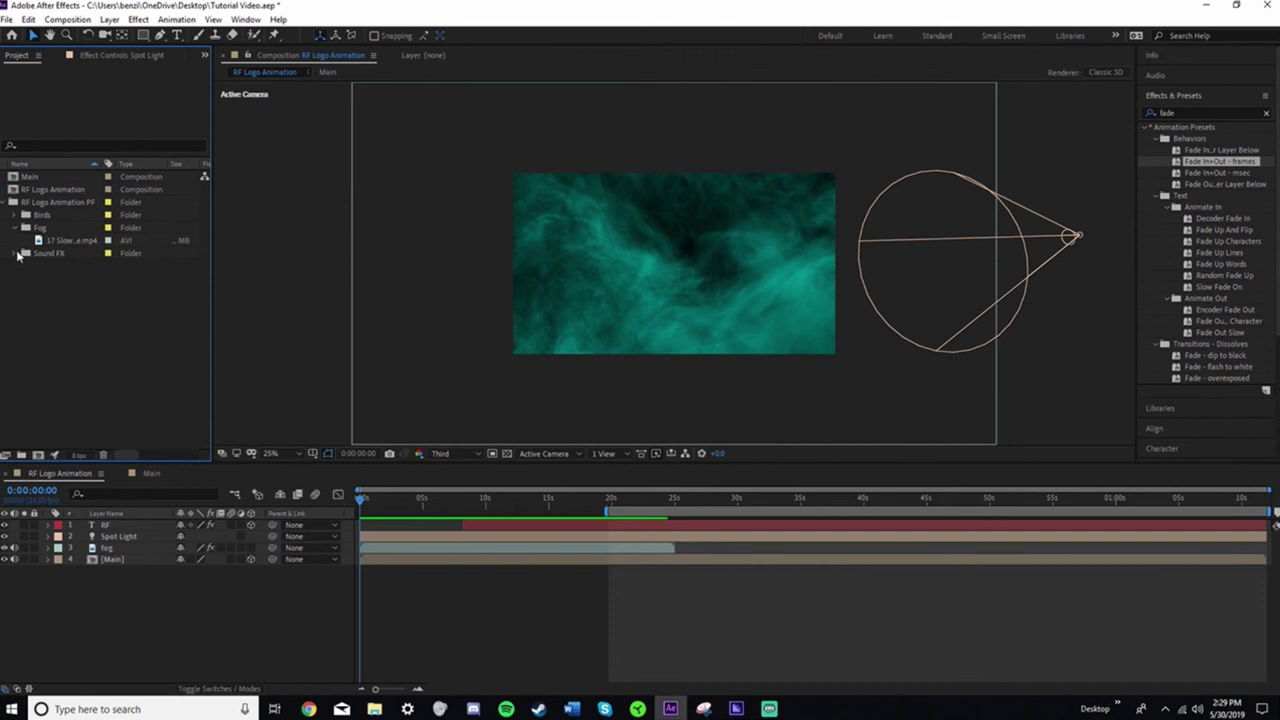
click(15, 254)
click(62, 266)
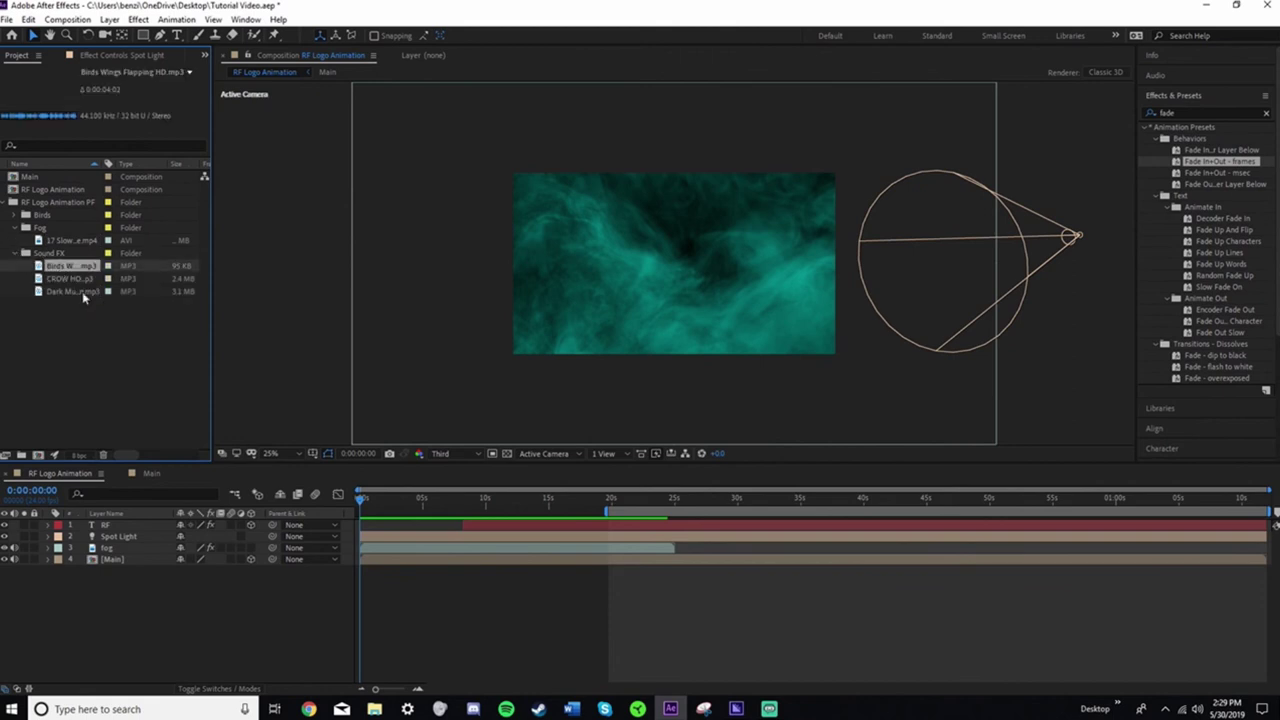
click(70, 279)
click(75, 291)
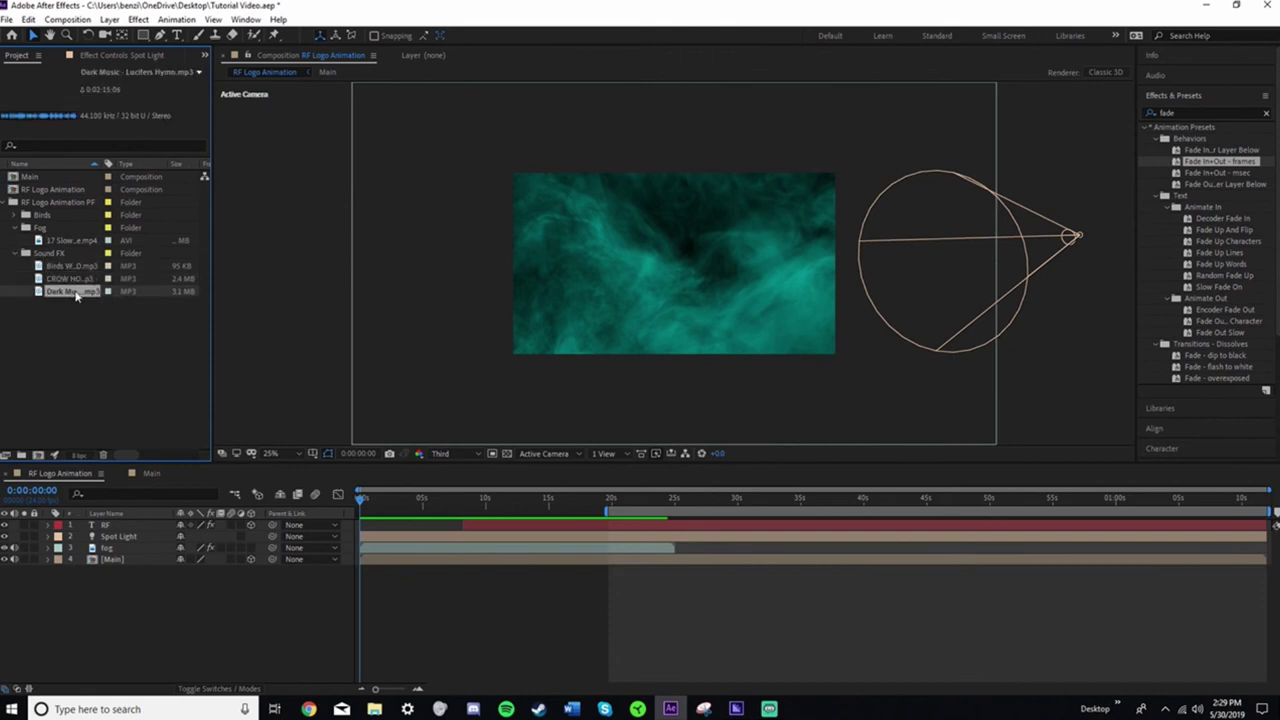
click(63, 280)
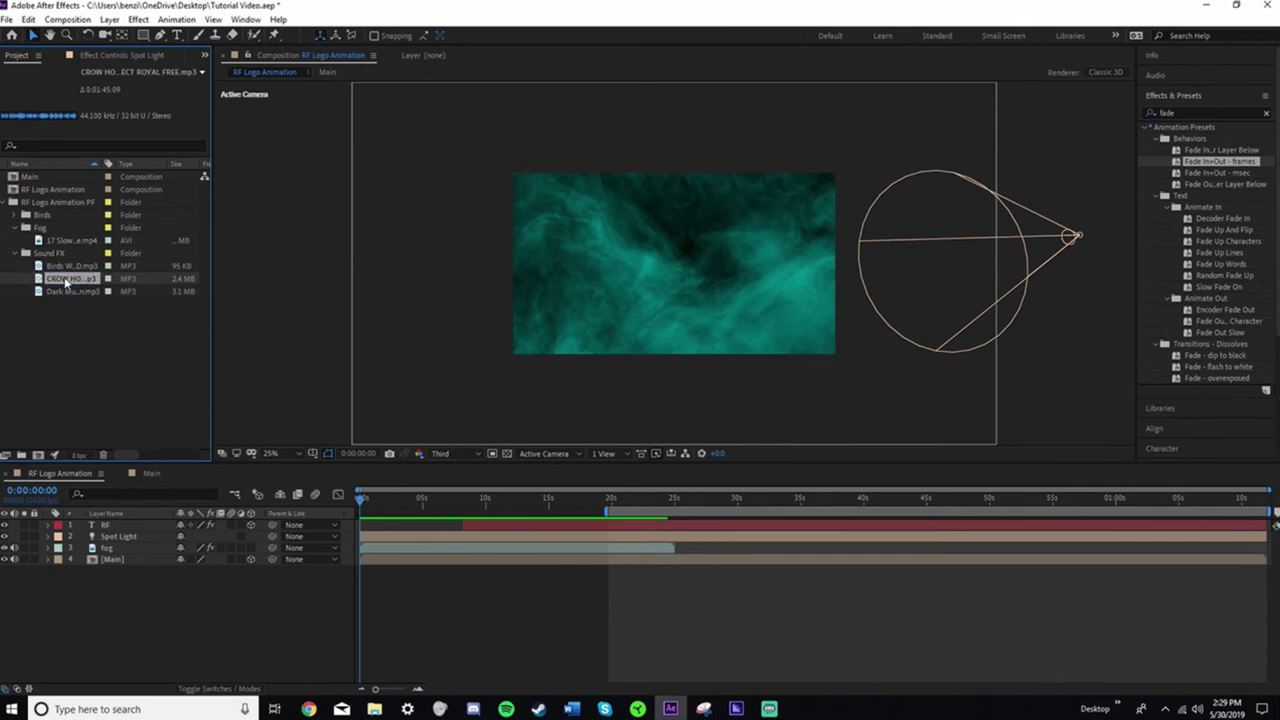
click(70, 267)
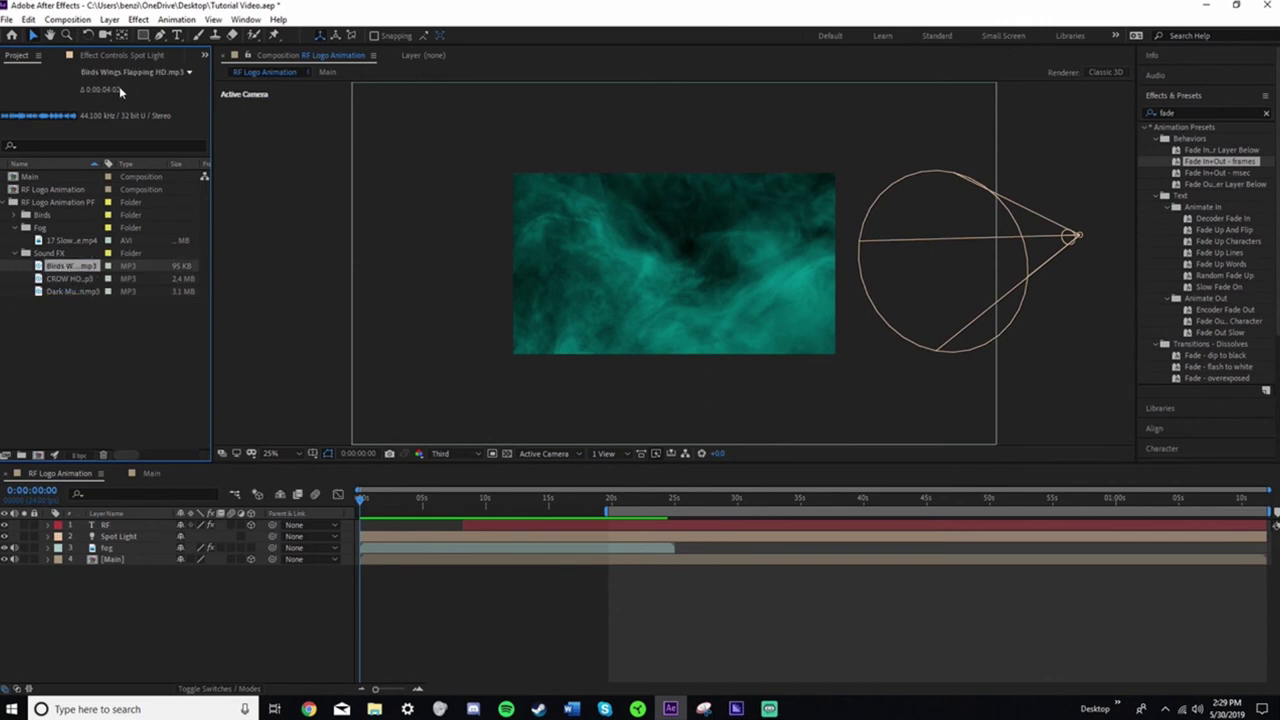
click(25, 253)
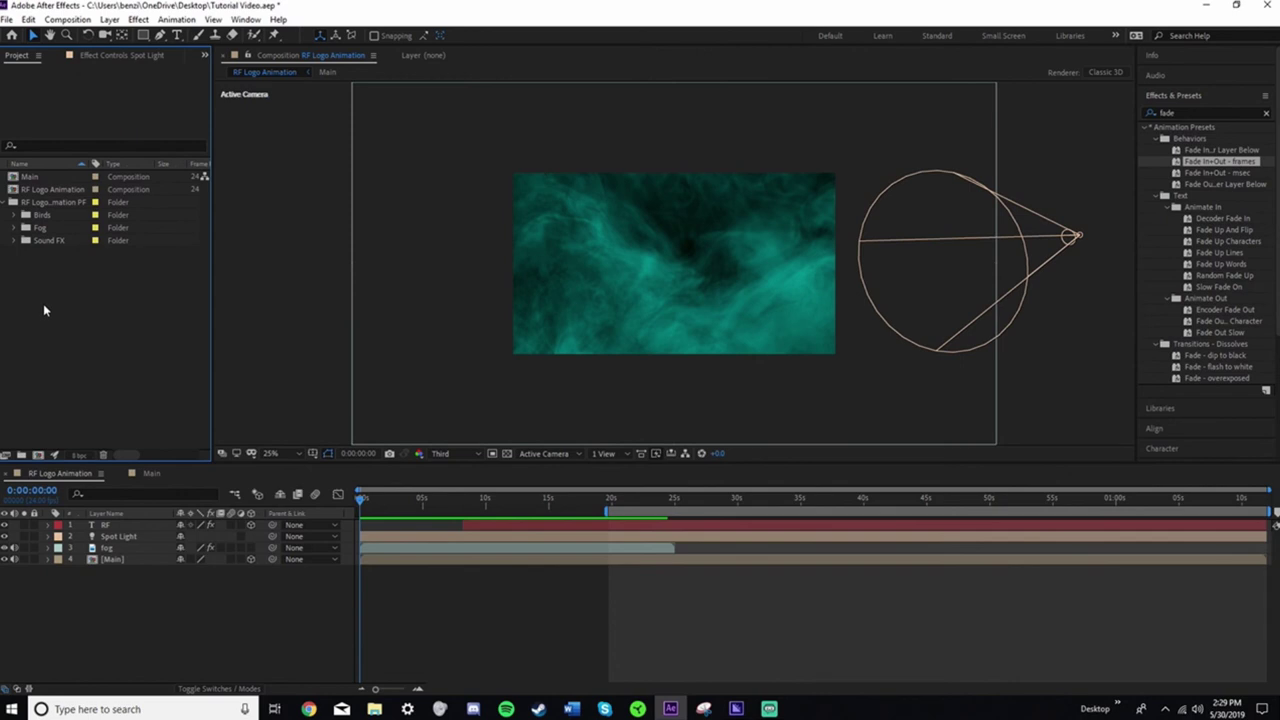
Import the Wood Forest sound effect MP3 from the Downloads folder
double_click(43, 300)
click(56, 142)
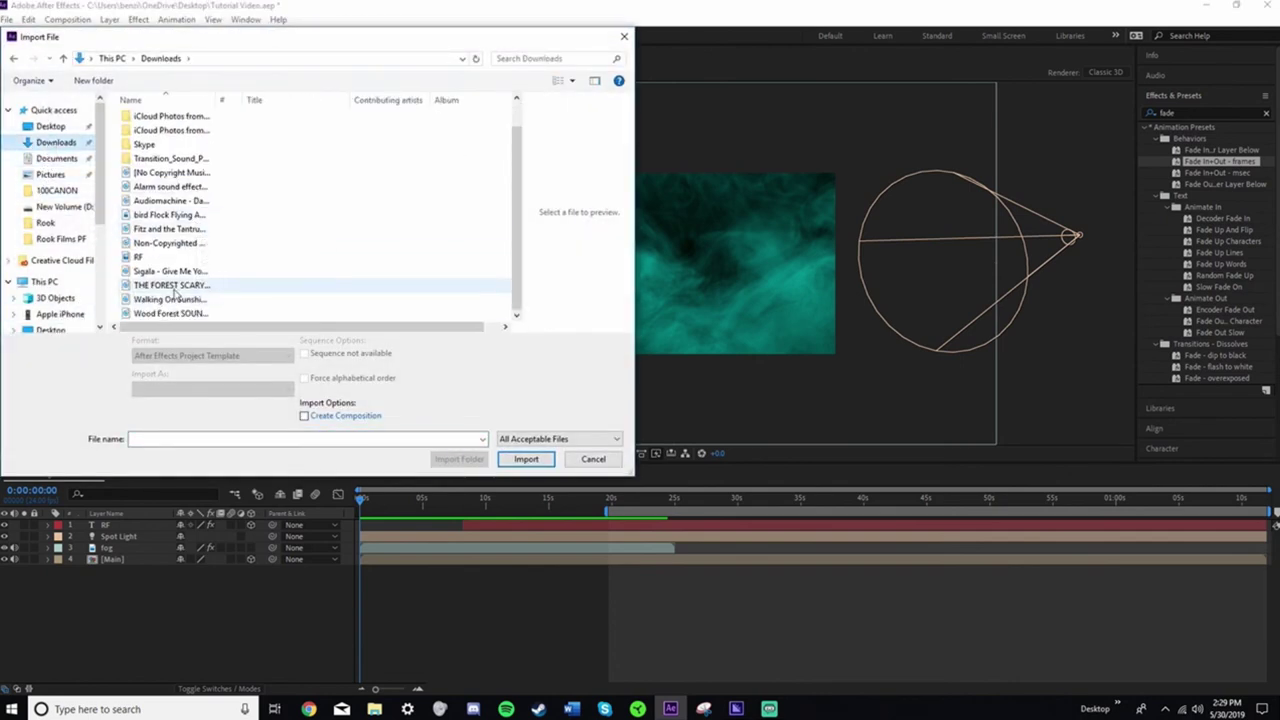
double_click(171, 313)
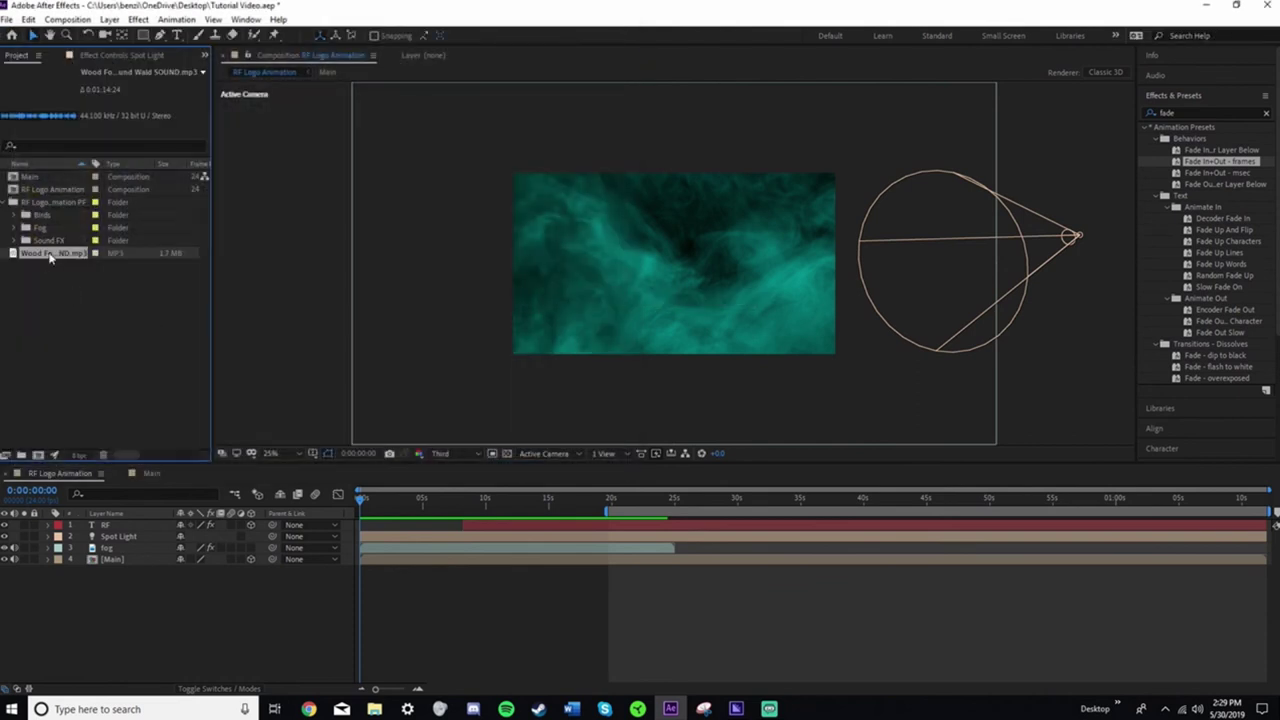
Locate and select the Wood Forest sound effect file in File Explorer's Downloads folder
click(374, 709)
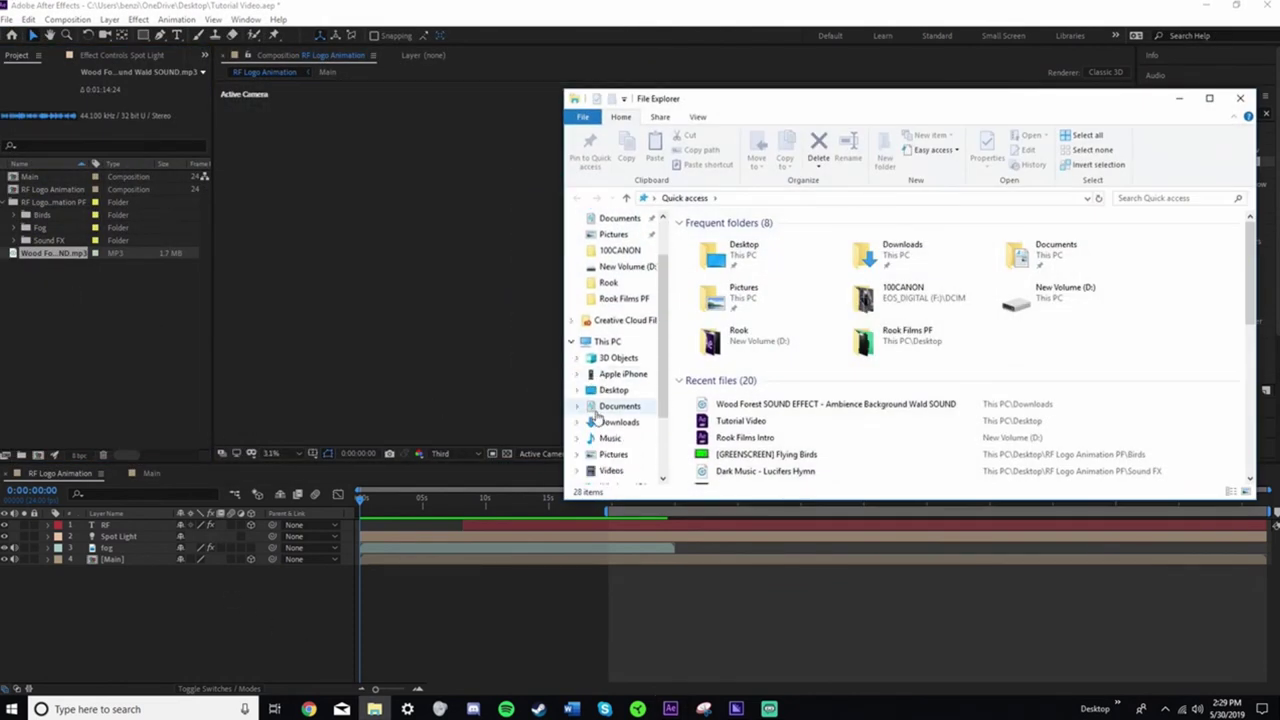
scroll(600, 420, down, 3)
click(615, 342)
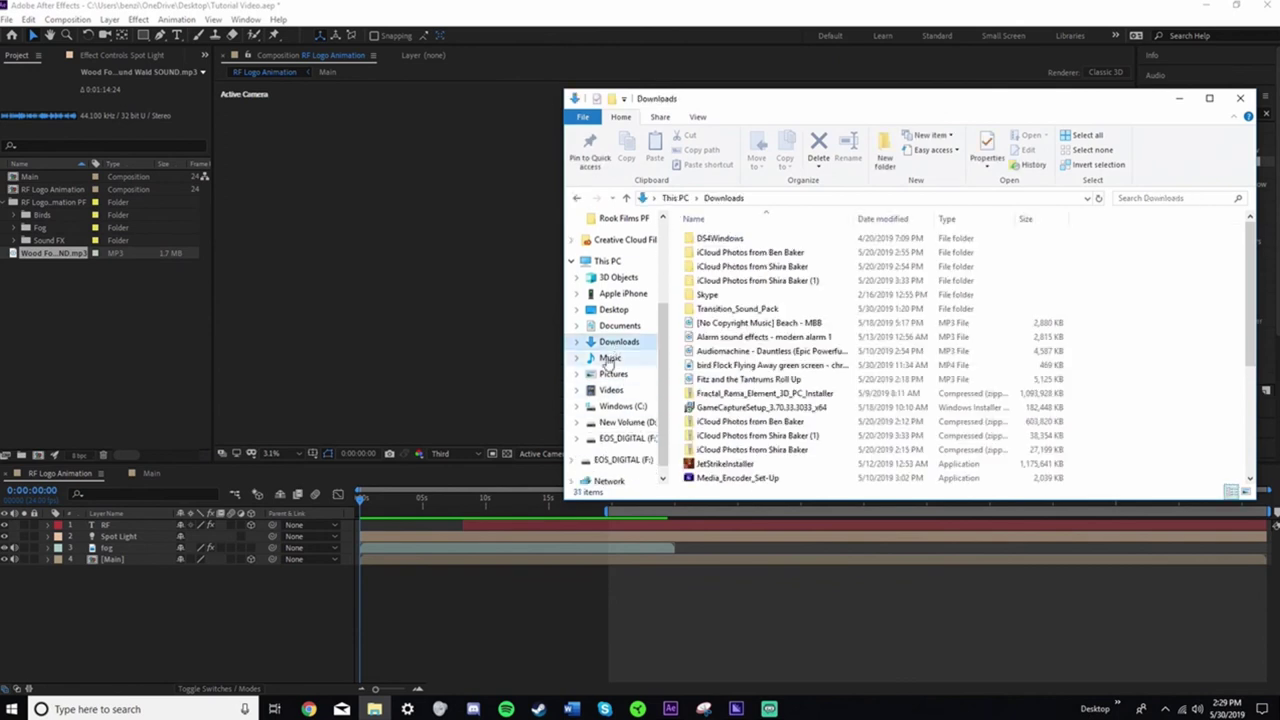
scroll(800, 363, down, 5)
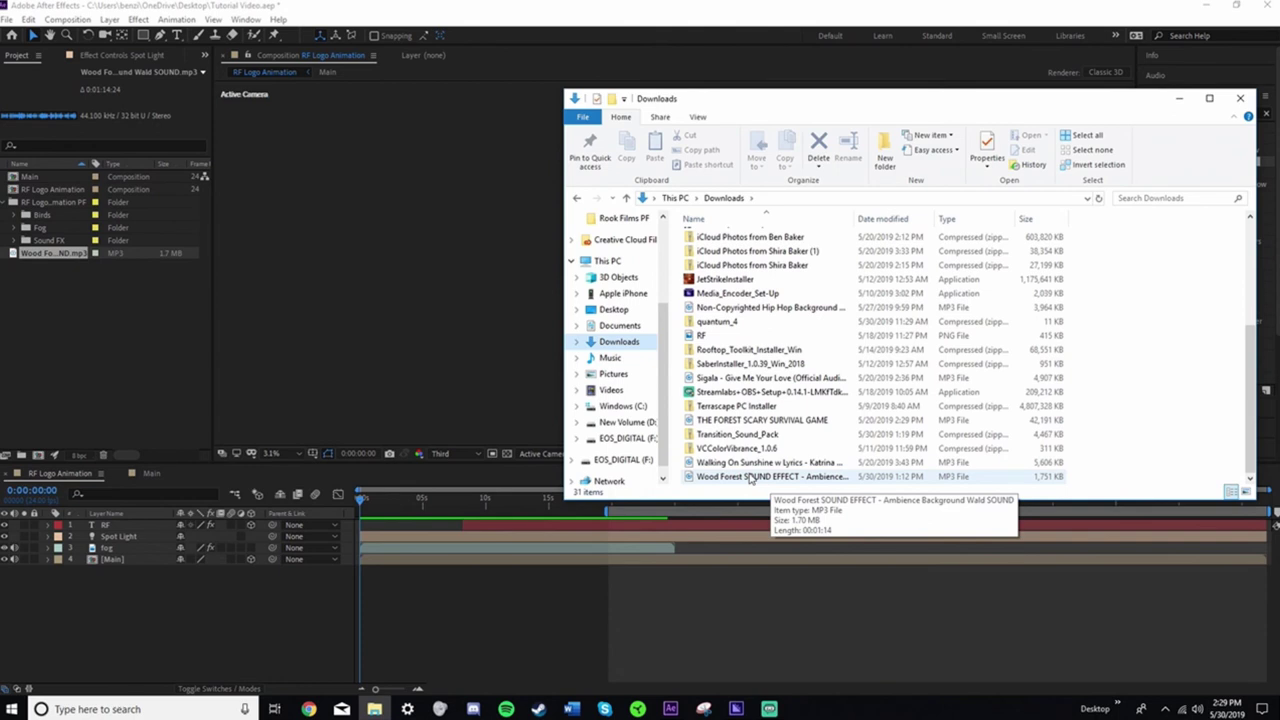
click(751, 479)
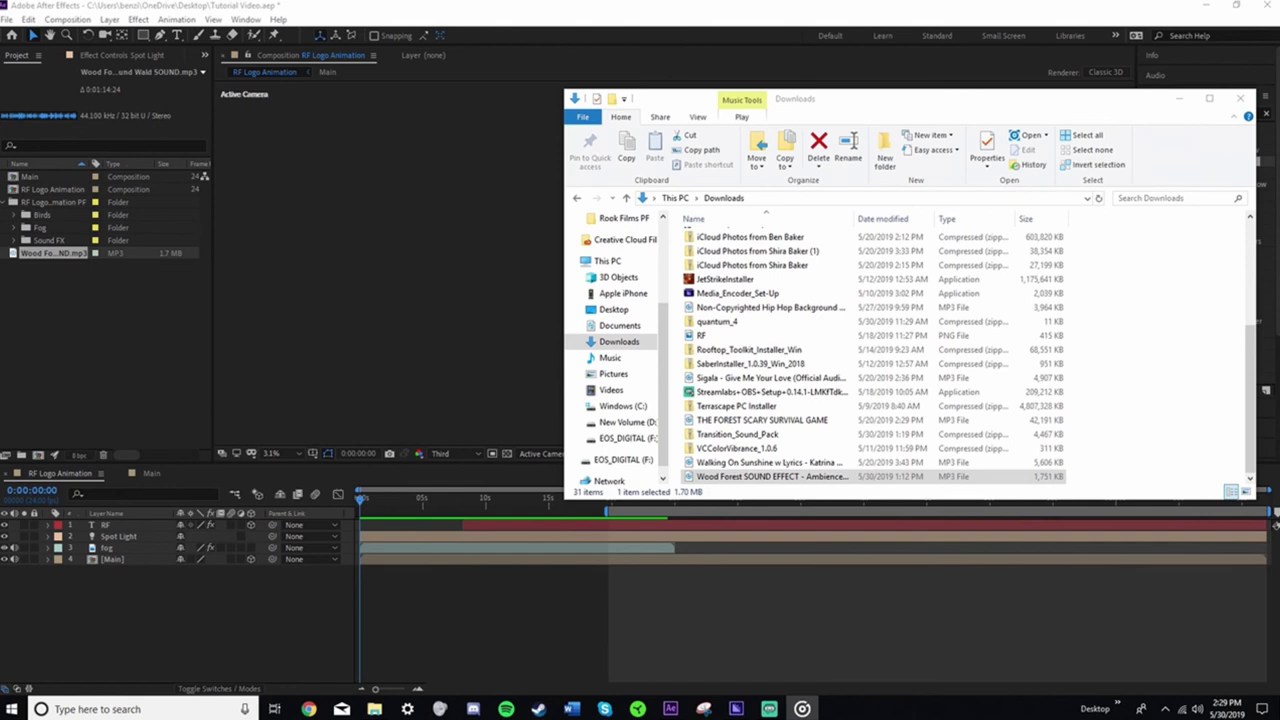
key(alt+Tab)
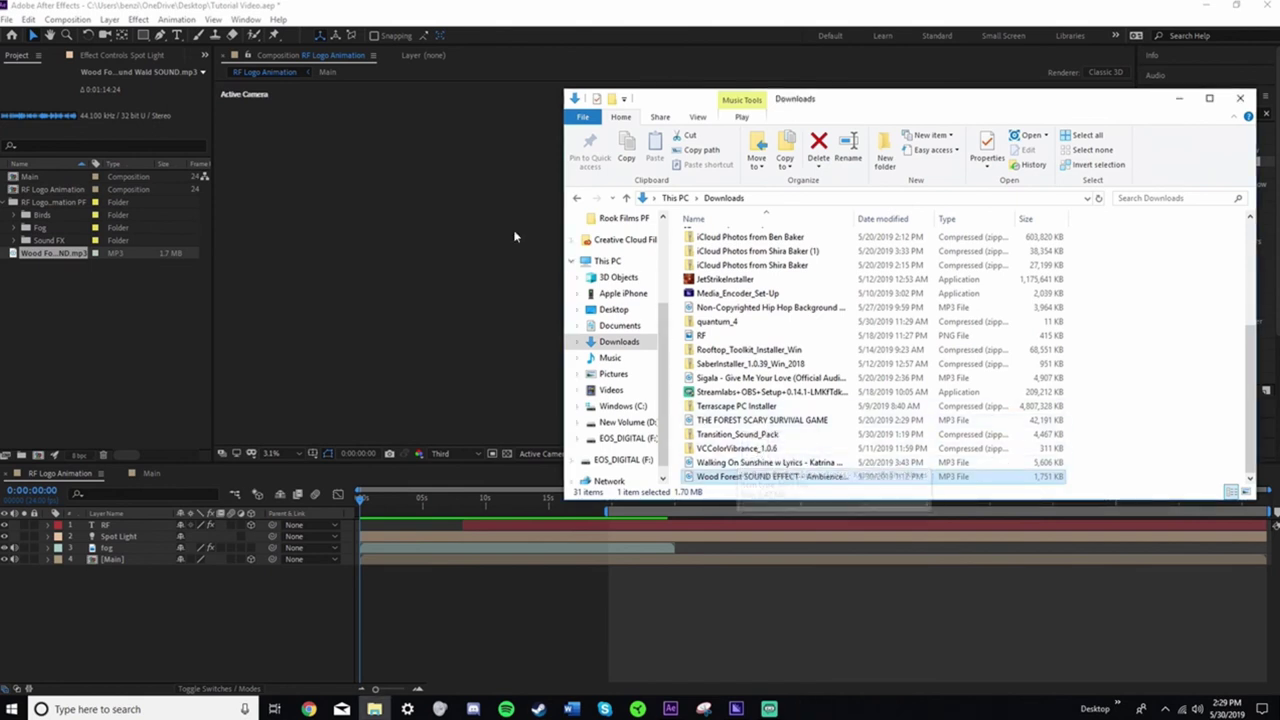
Play the bird wings, crow horror and Dark Music clips in Desktop > RF Logo Animation PF > Sound FX
click(606, 309)
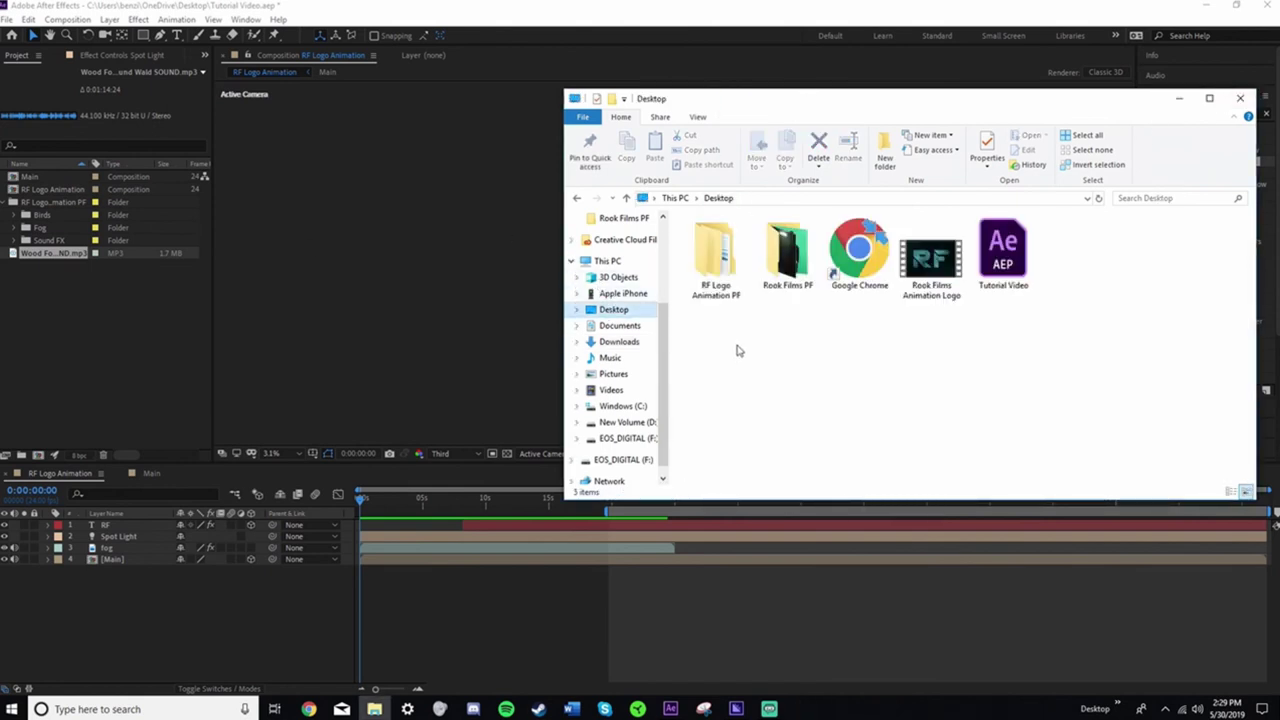
double_click(708, 251)
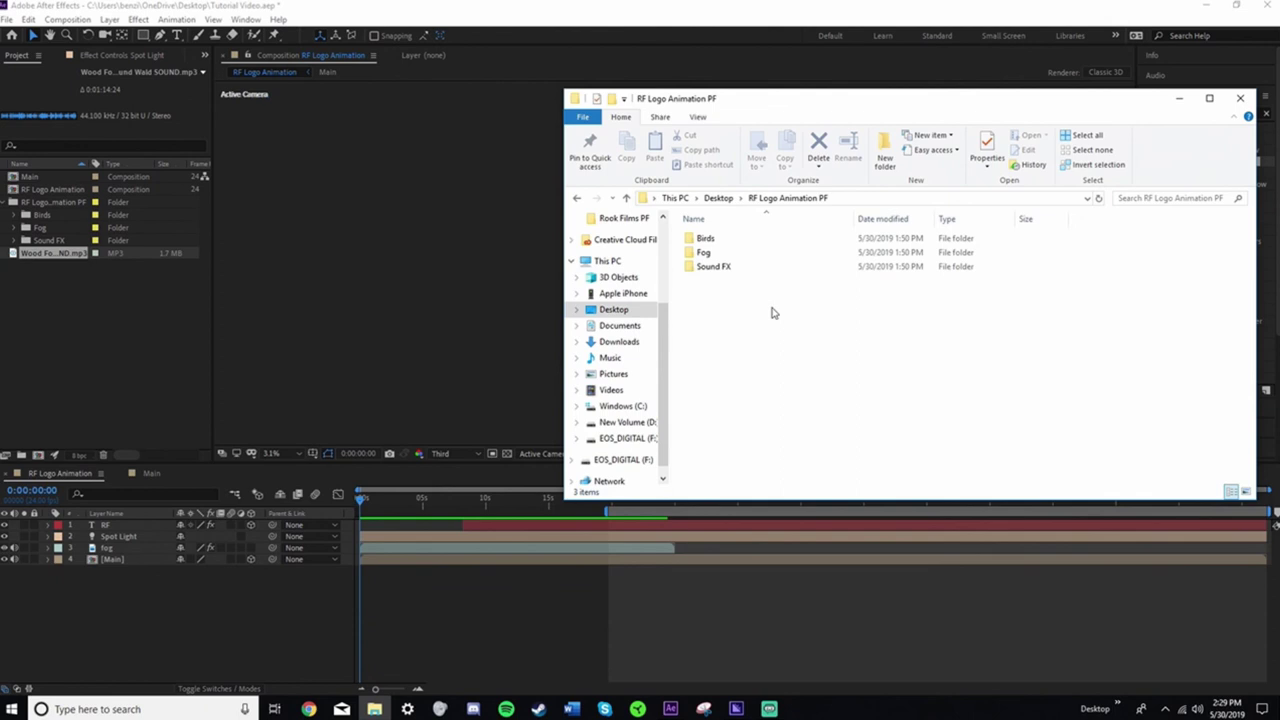
double_click(726, 266)
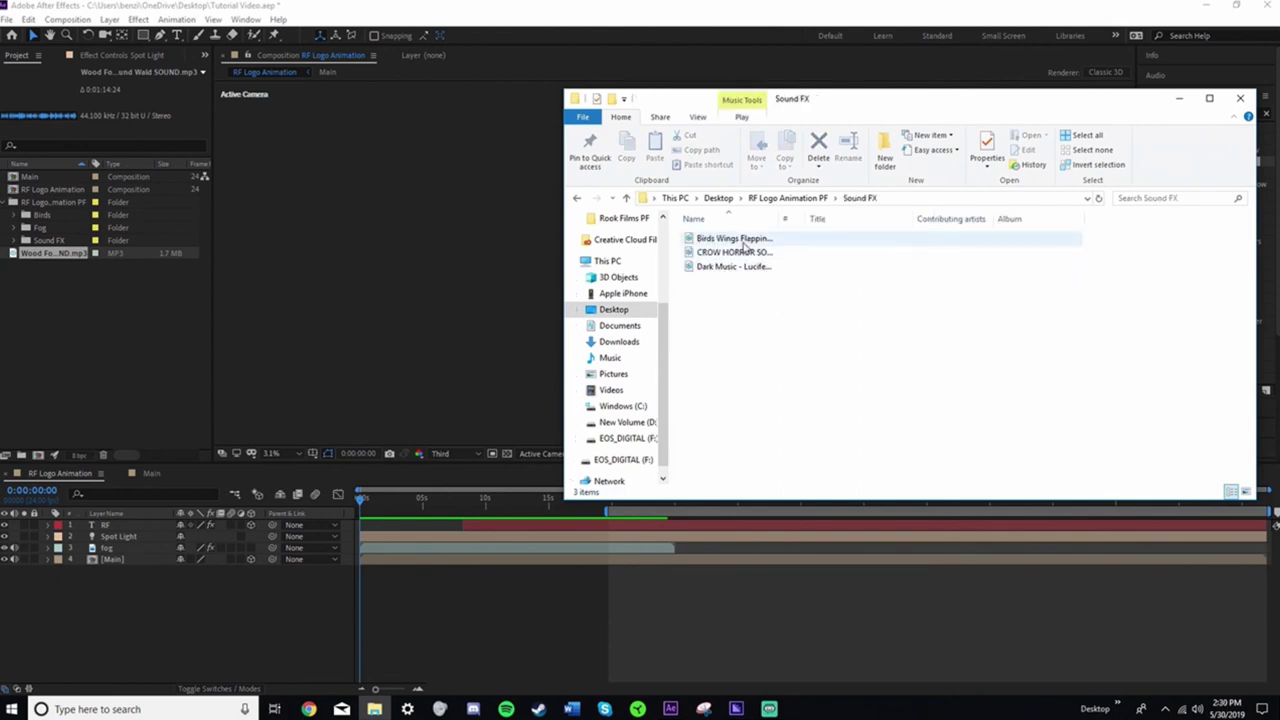
click(743, 240)
double_click(743, 240)
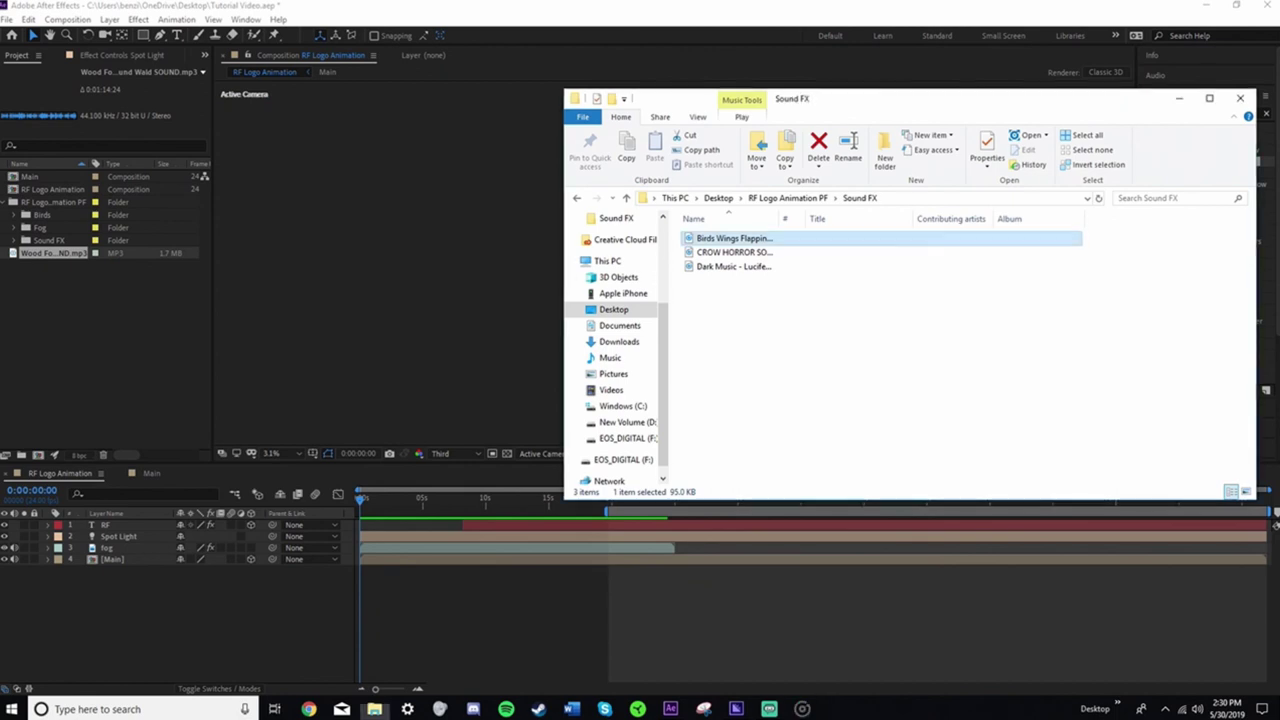
double_click(734, 252)
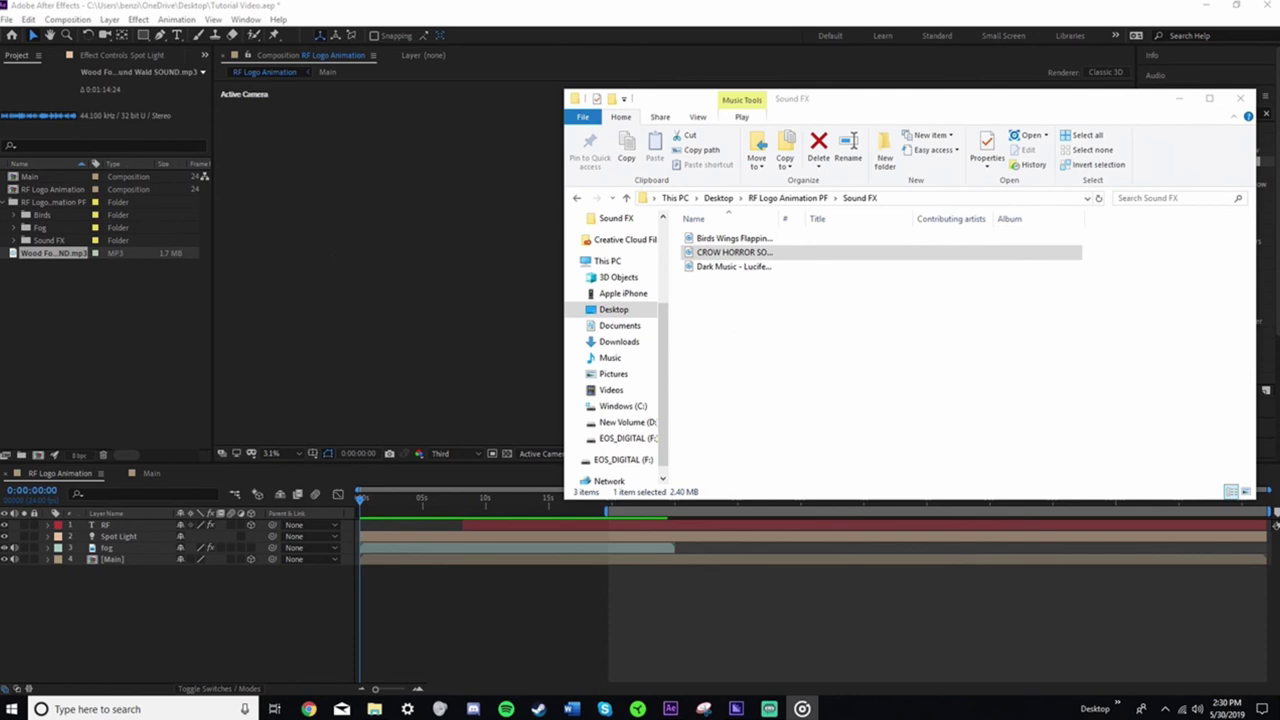
double_click(735, 266)
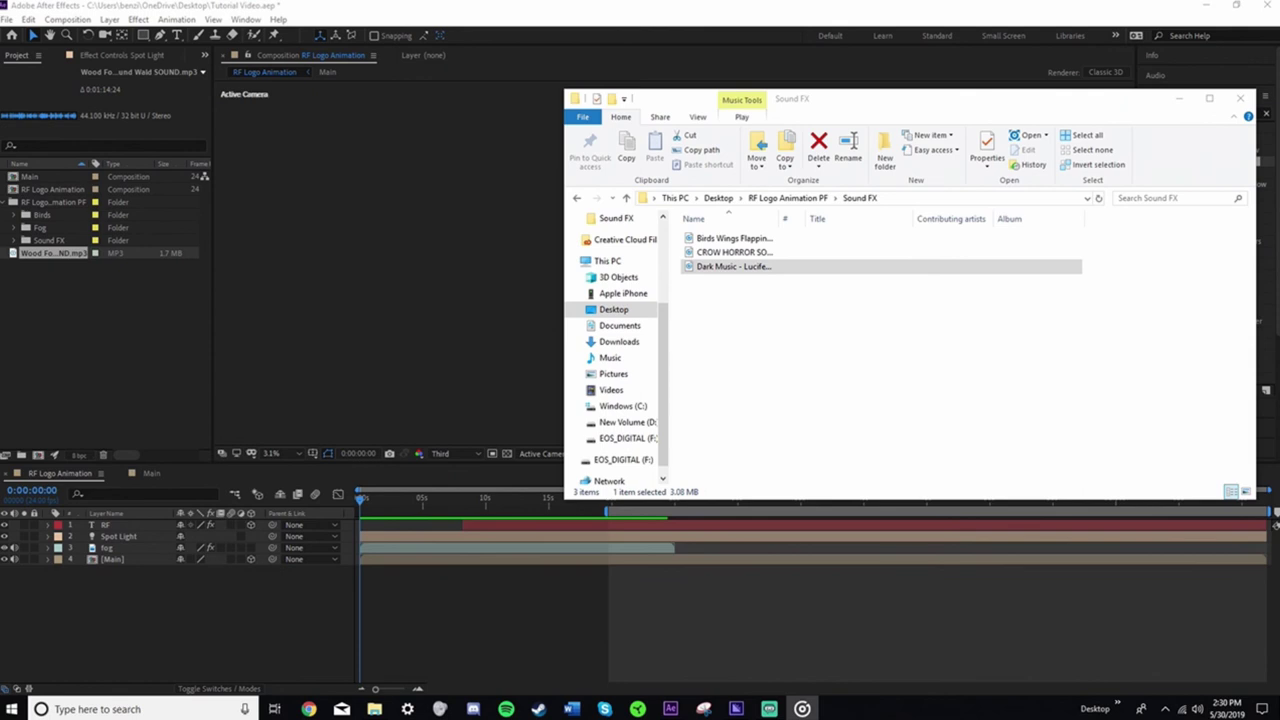
click(1178, 119)
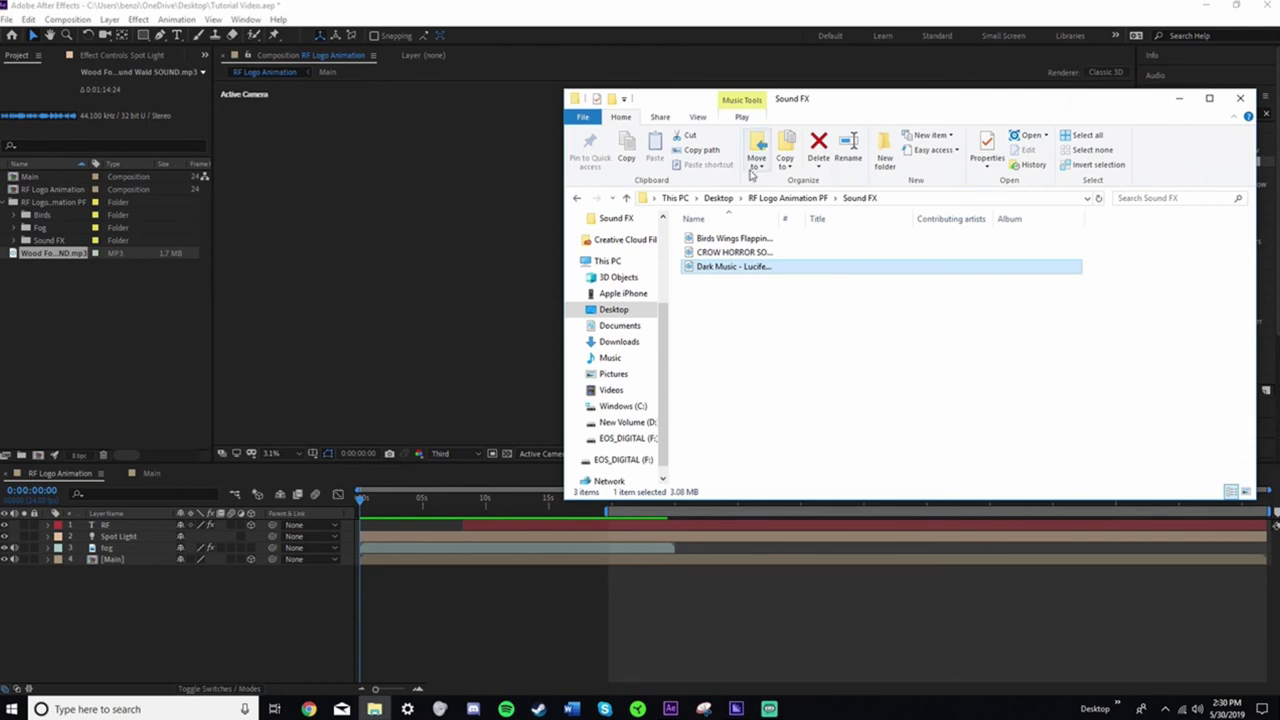
click(577, 199)
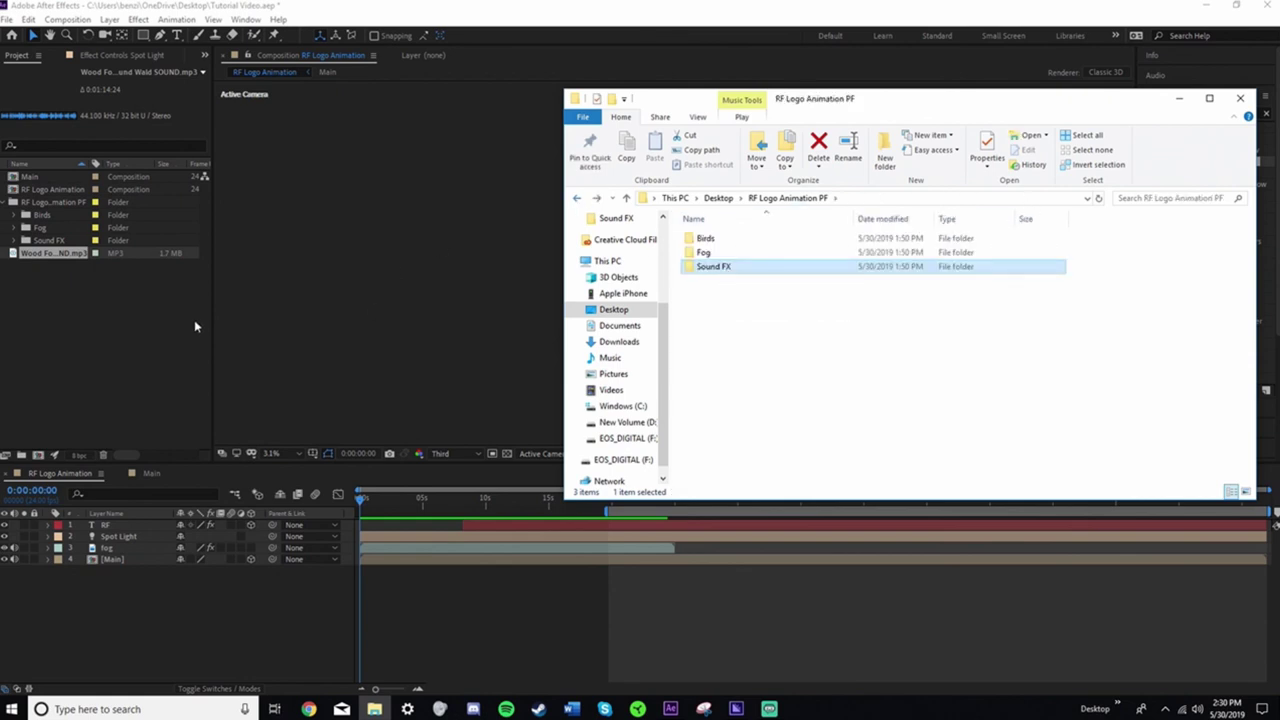
Back in After Effects, set the viewer to 25% and move the playhead to about 3 seconds
click(12, 202)
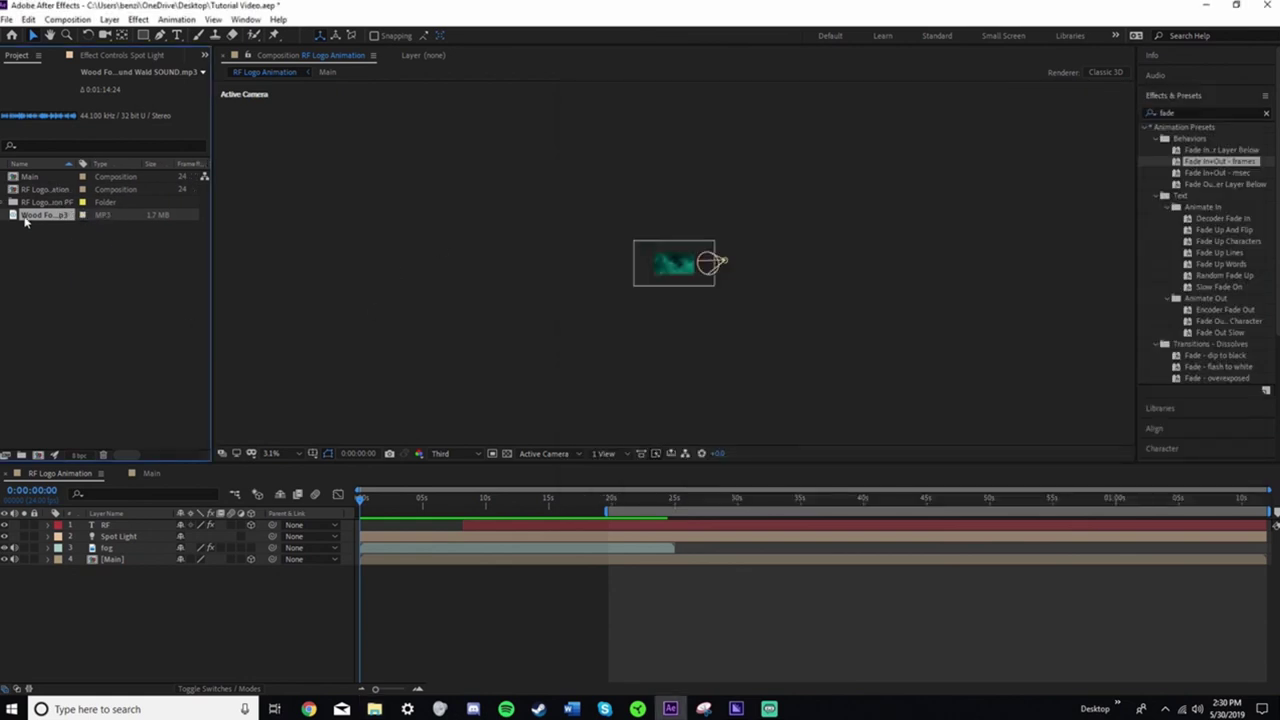
key(period)
key(period)
key(period)
key(period)
key(comma)
key(comma)
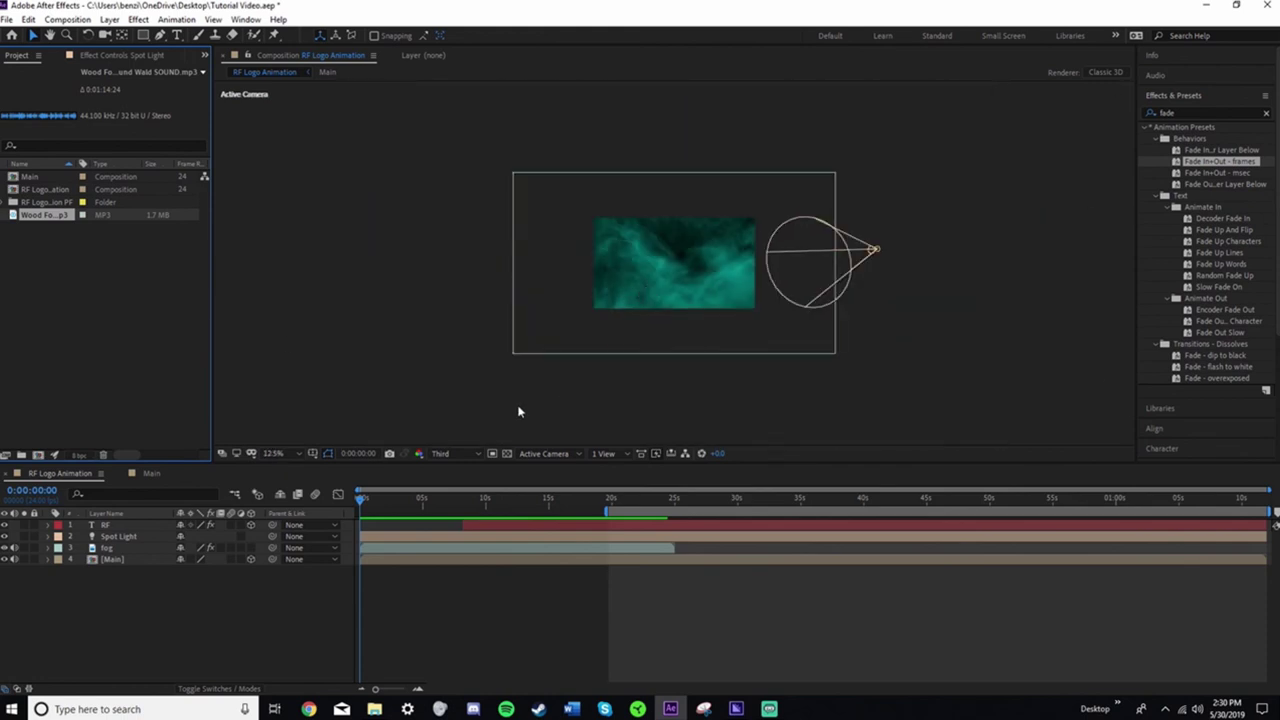
key(period)
drag(362, 499, 400, 522)
Compare the Main and RF Logo Animation compositions, ending on RF Logo Animation
click(151, 474)
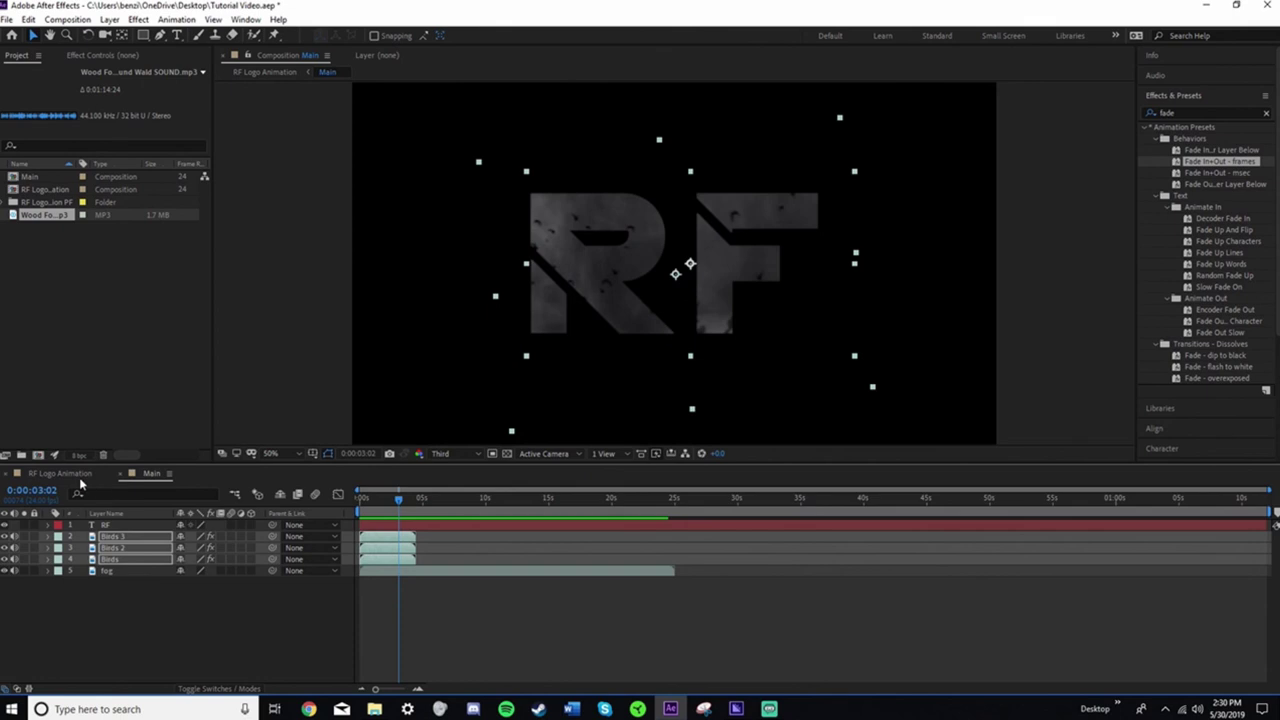
click(54, 477)
click(140, 475)
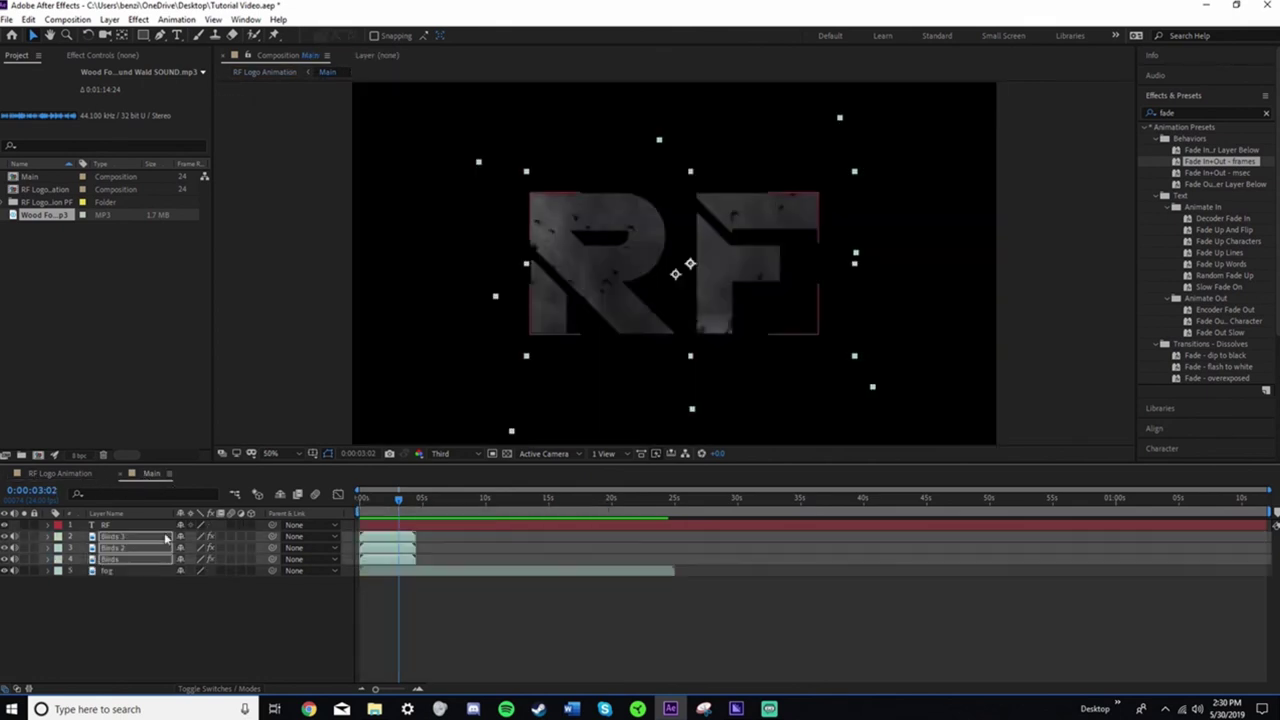
click(62, 475)
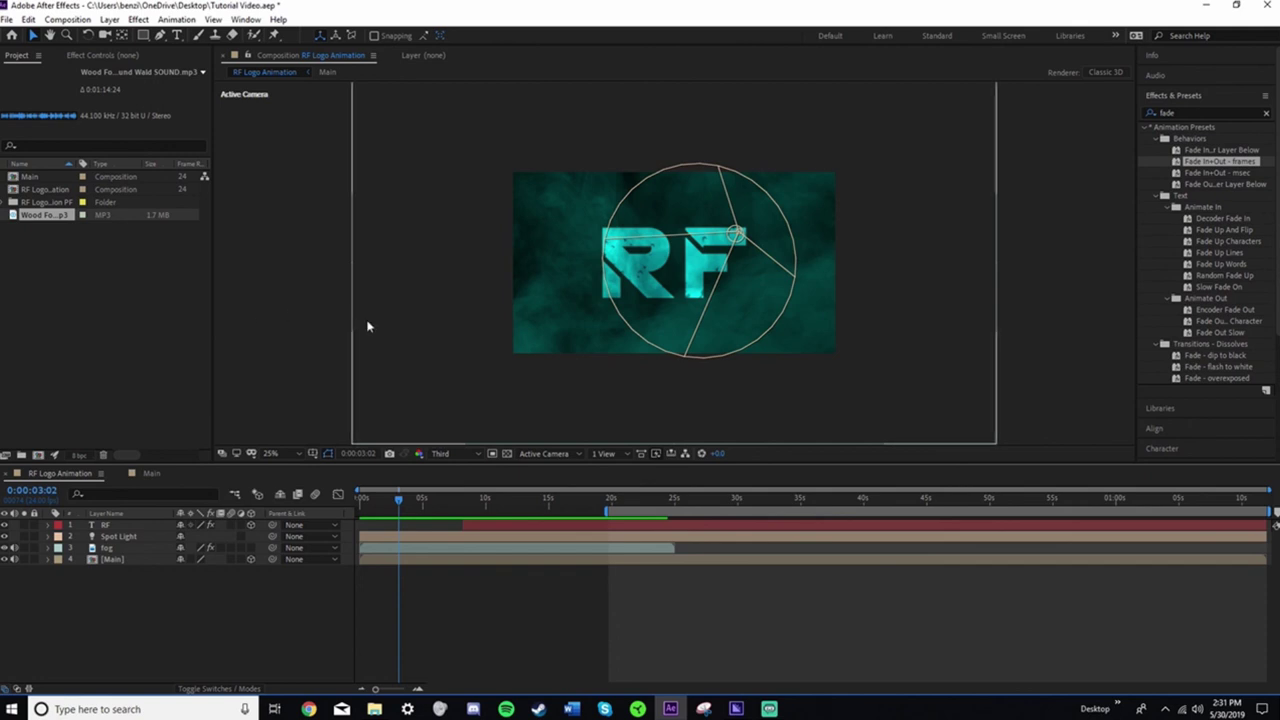
Clear the 'fade' Effects & Presets search and change the viewer resolution from Third to Full
double_click(1188, 112)
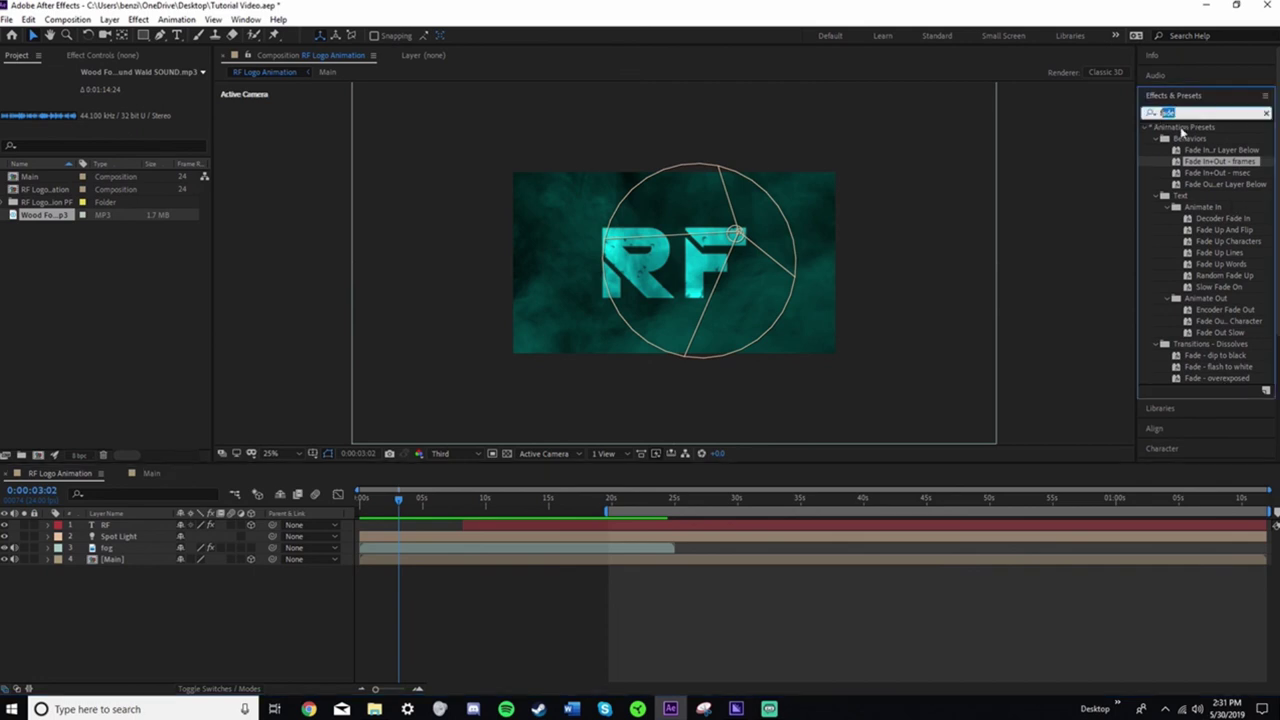
key(BackSpace)
click(1101, 186)
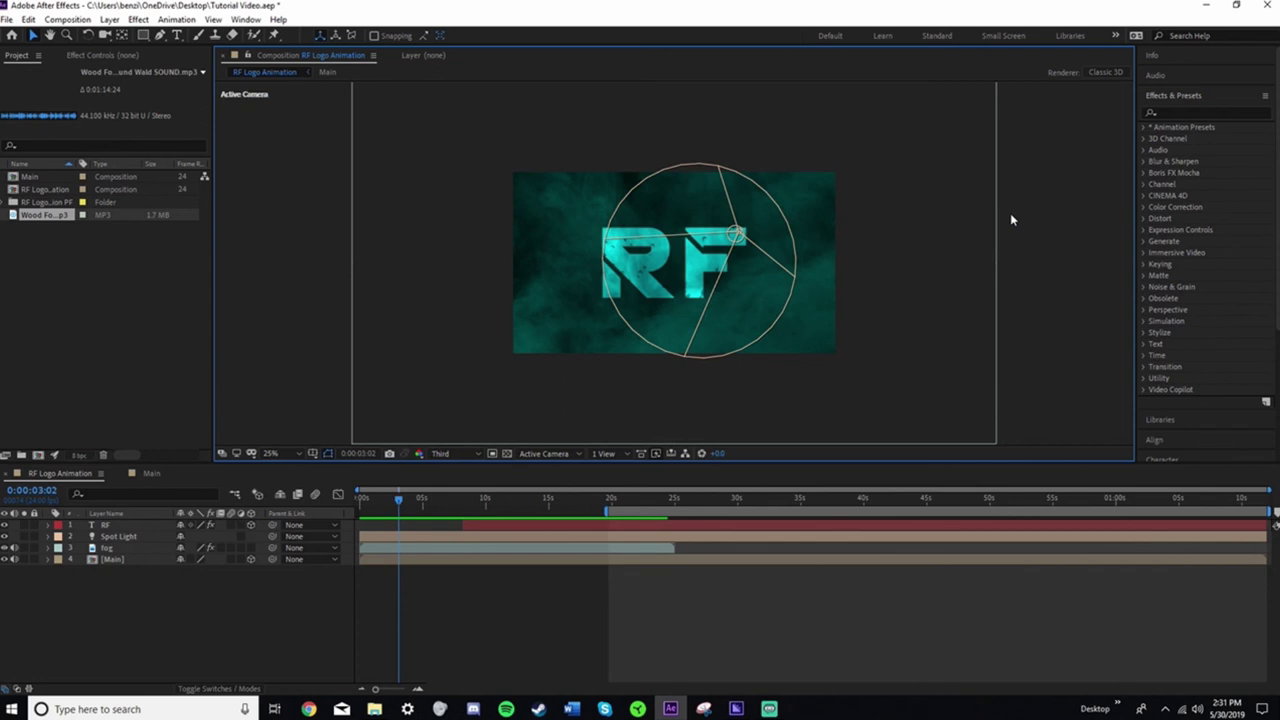
click(446, 453)
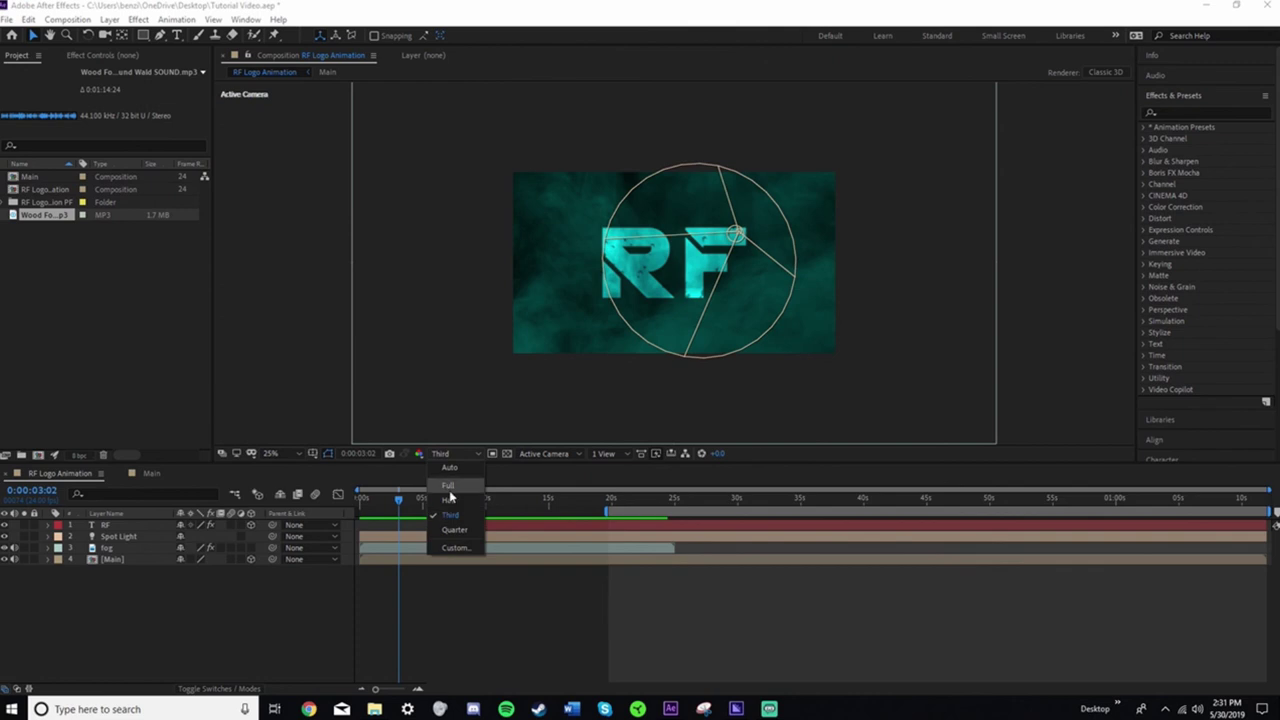
click(449, 485)
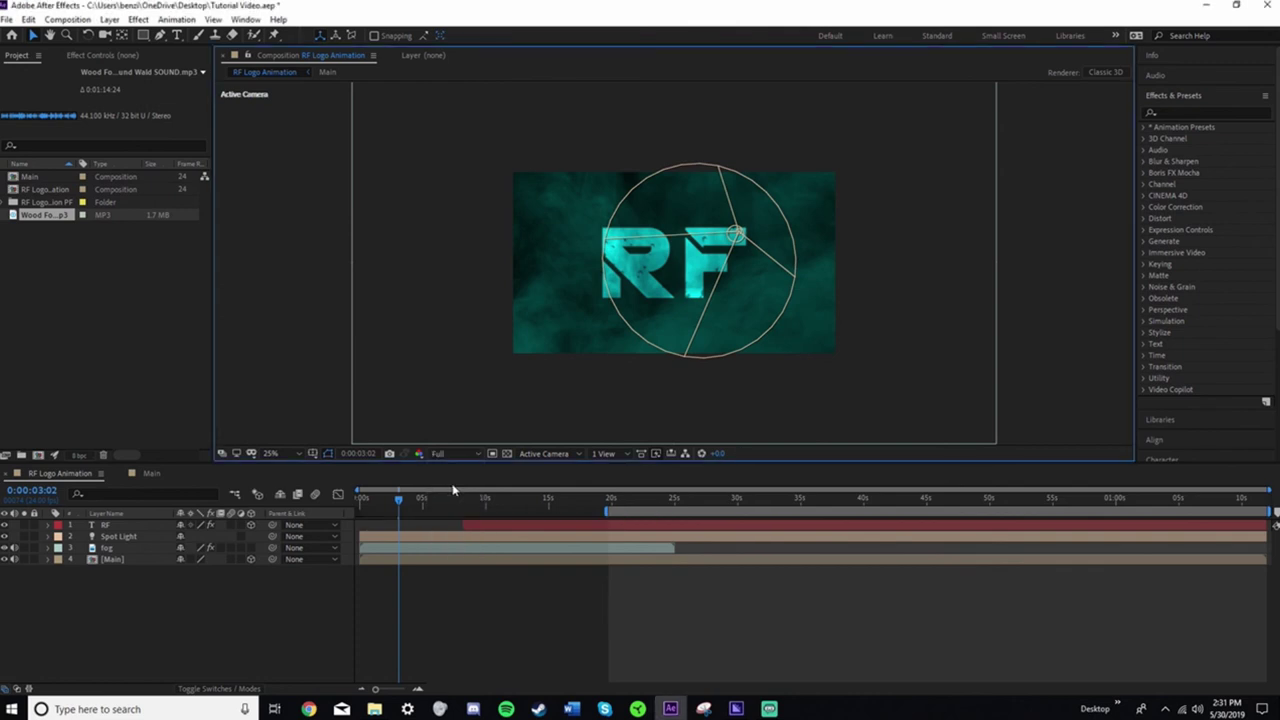